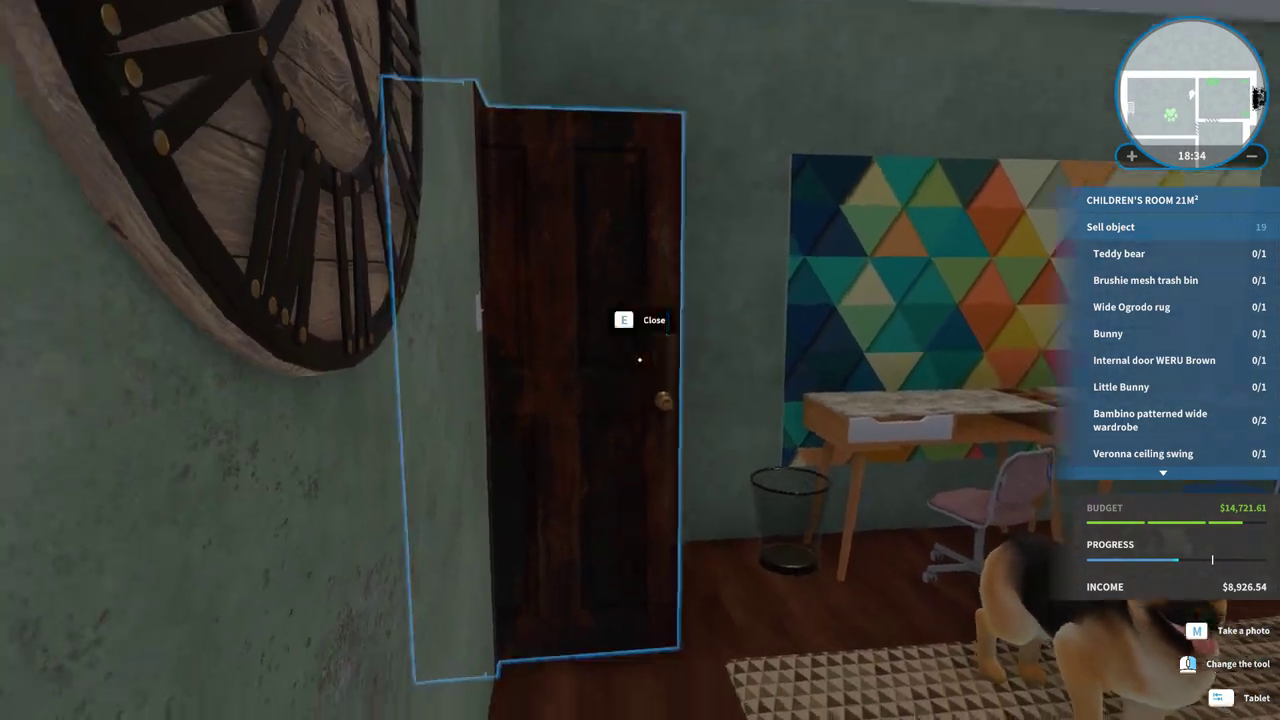
Step: Walk into the bedroom and dispose of the pile of broken glass
key("e")
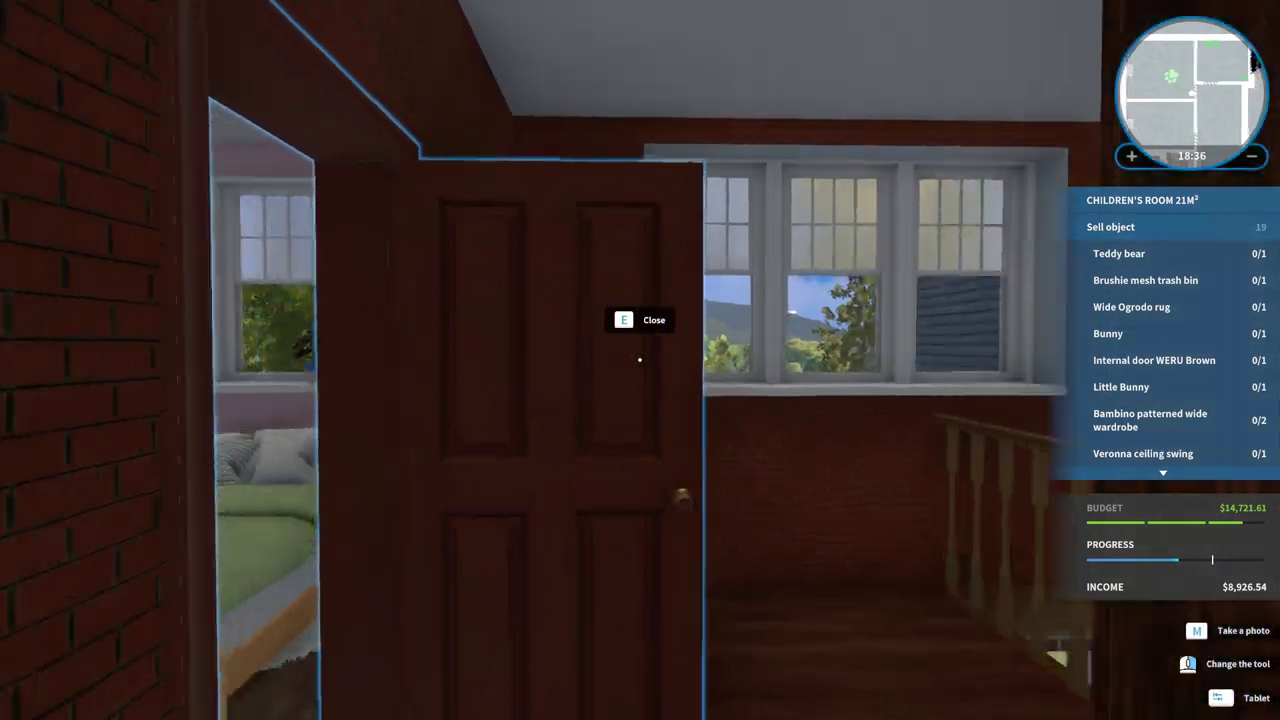
key("w")
key("w")
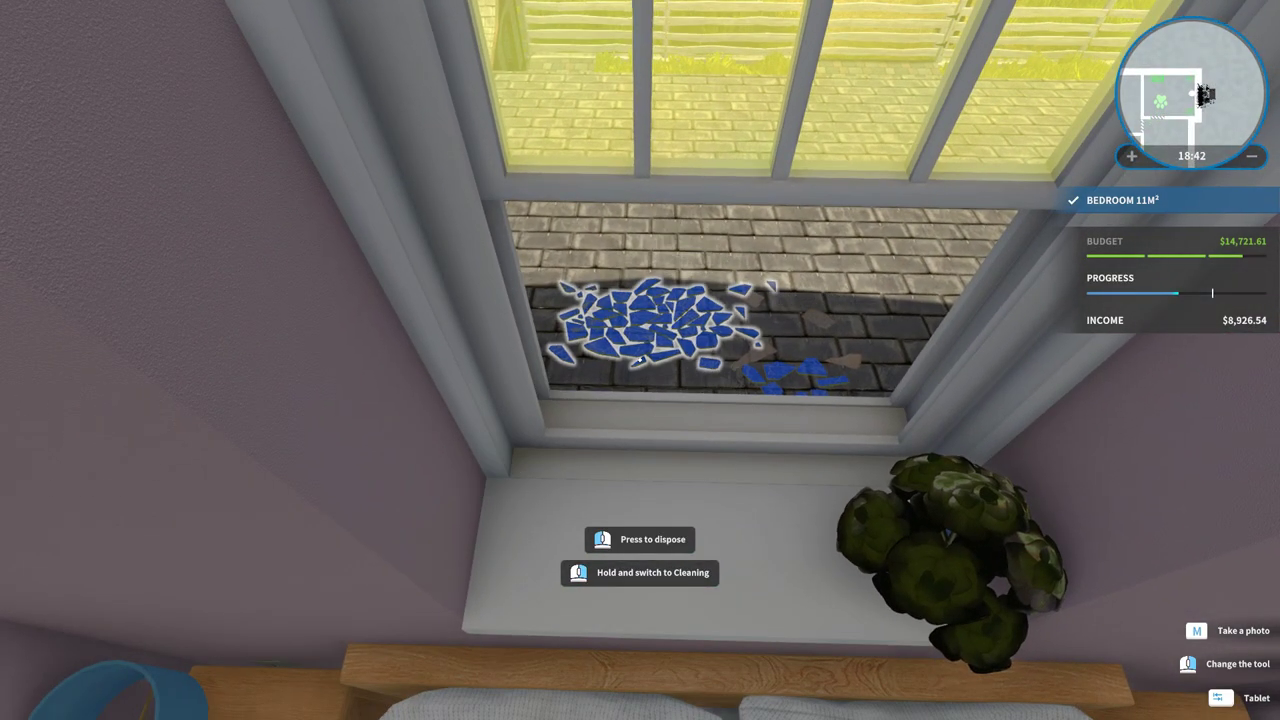
left_click(640, 360)
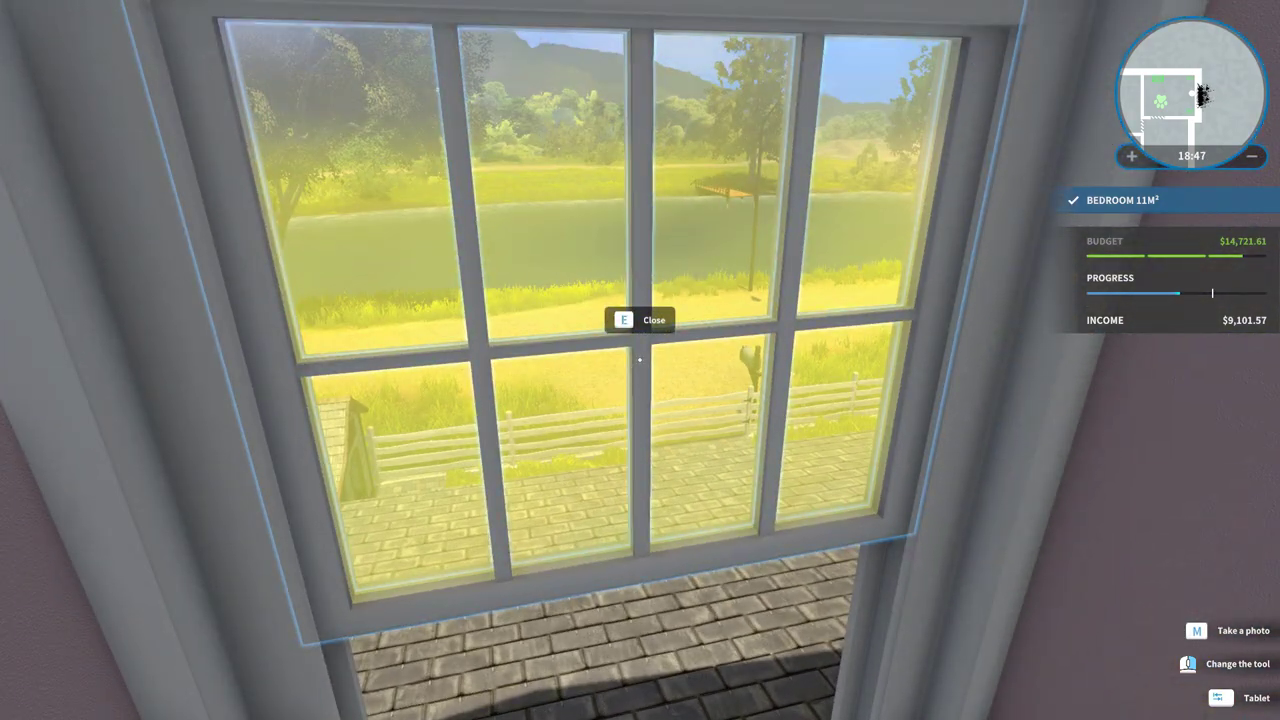
Step: Clear the sill shards, shut the bedroom window, and head for the 25 m² room
key("e")
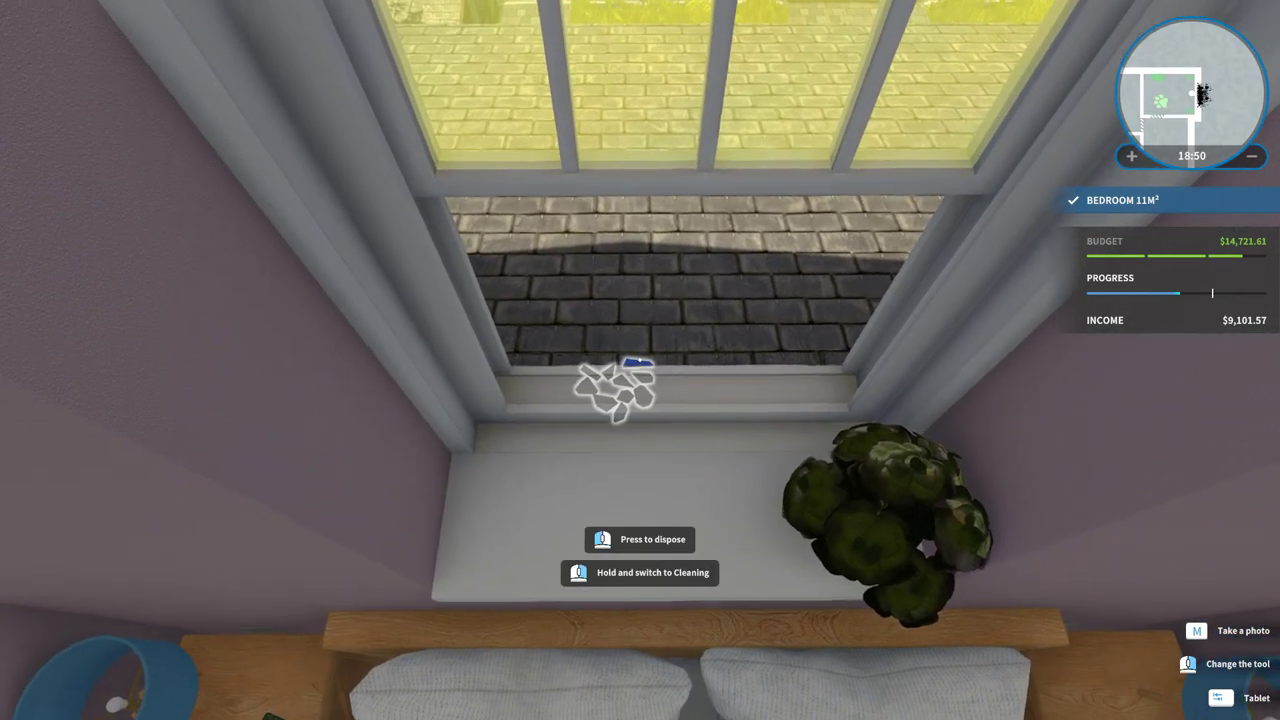
left_click(640, 360)
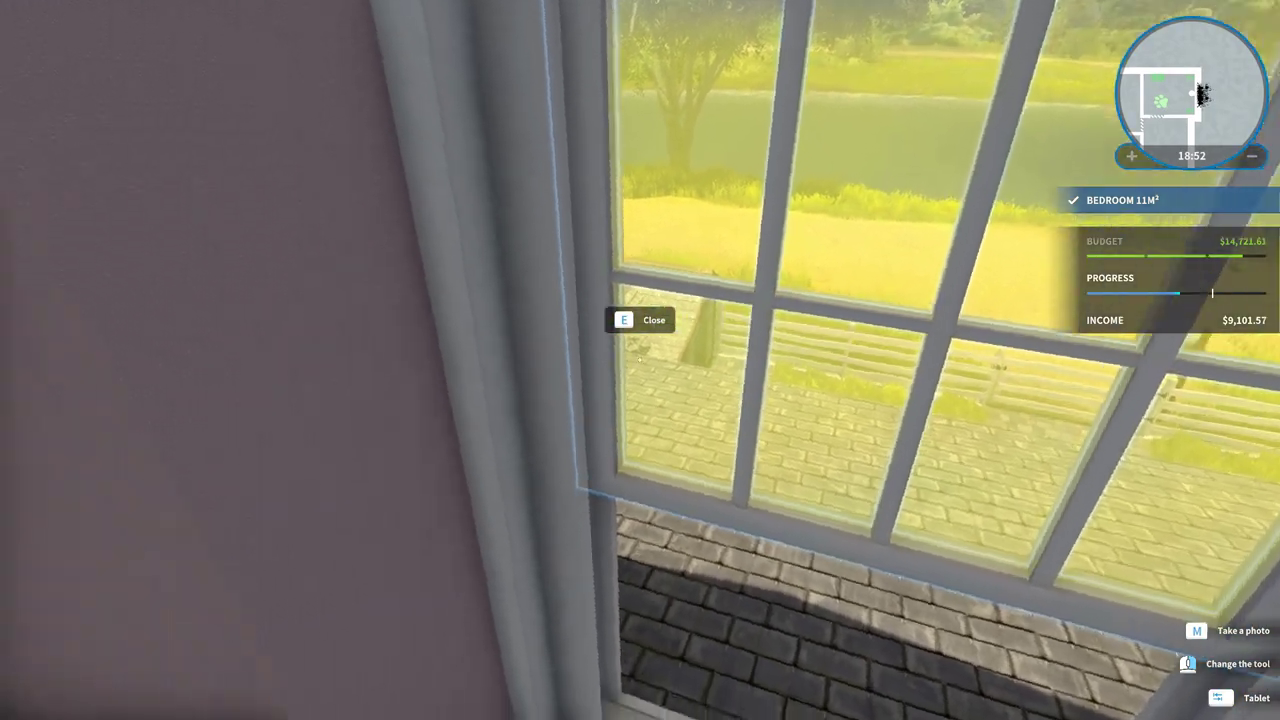
key("e")
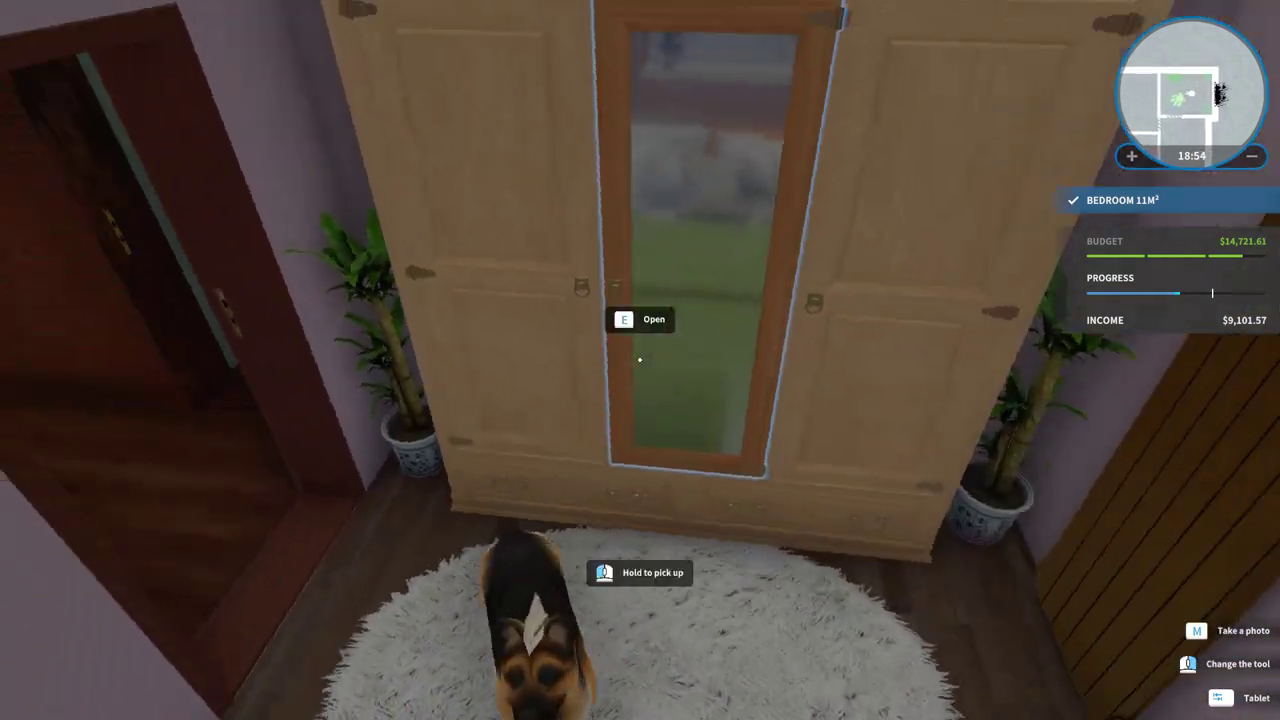
key("w")
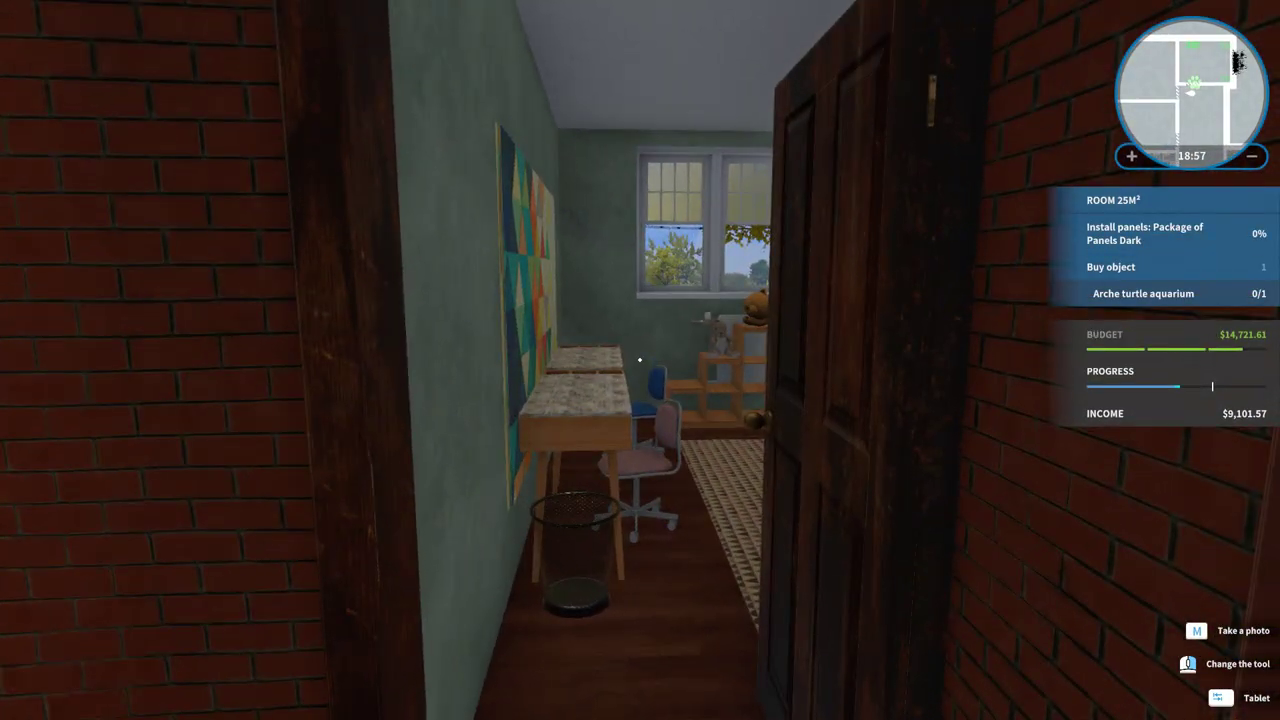
Step: Equip the Sell objects tool in the children's room and sell the teddy bear
key("w")
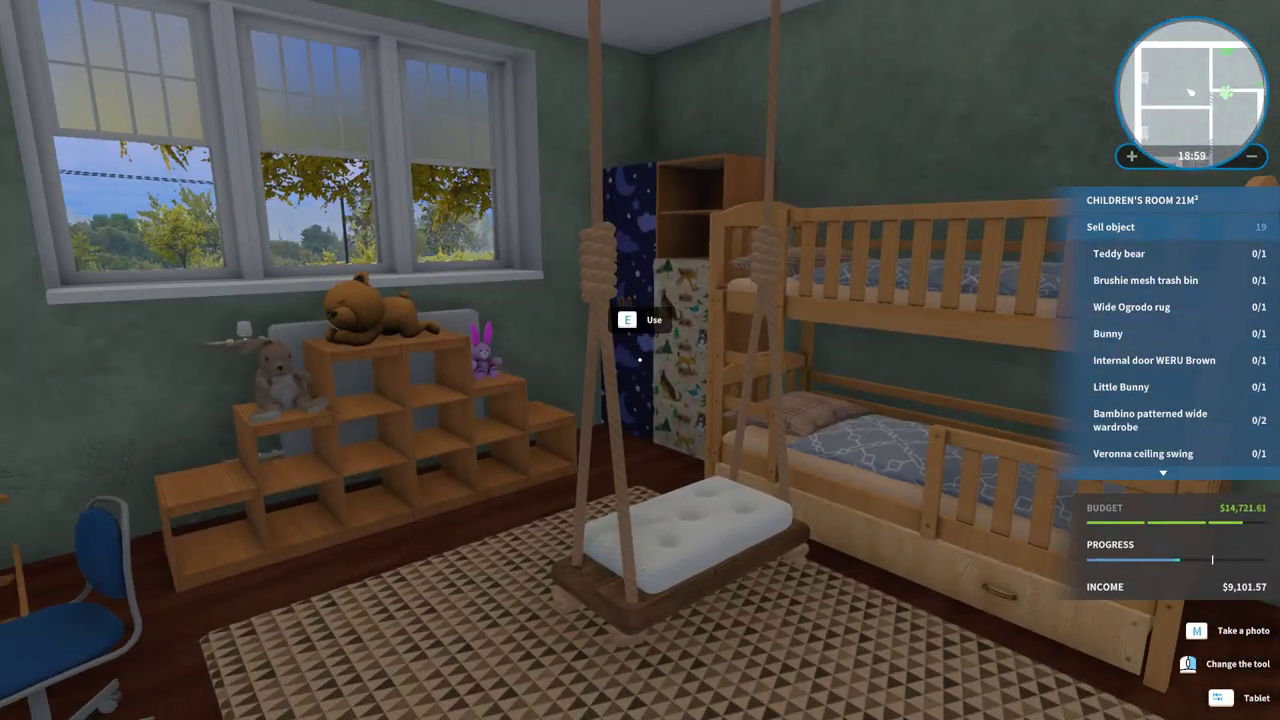
right_click(640, 360)
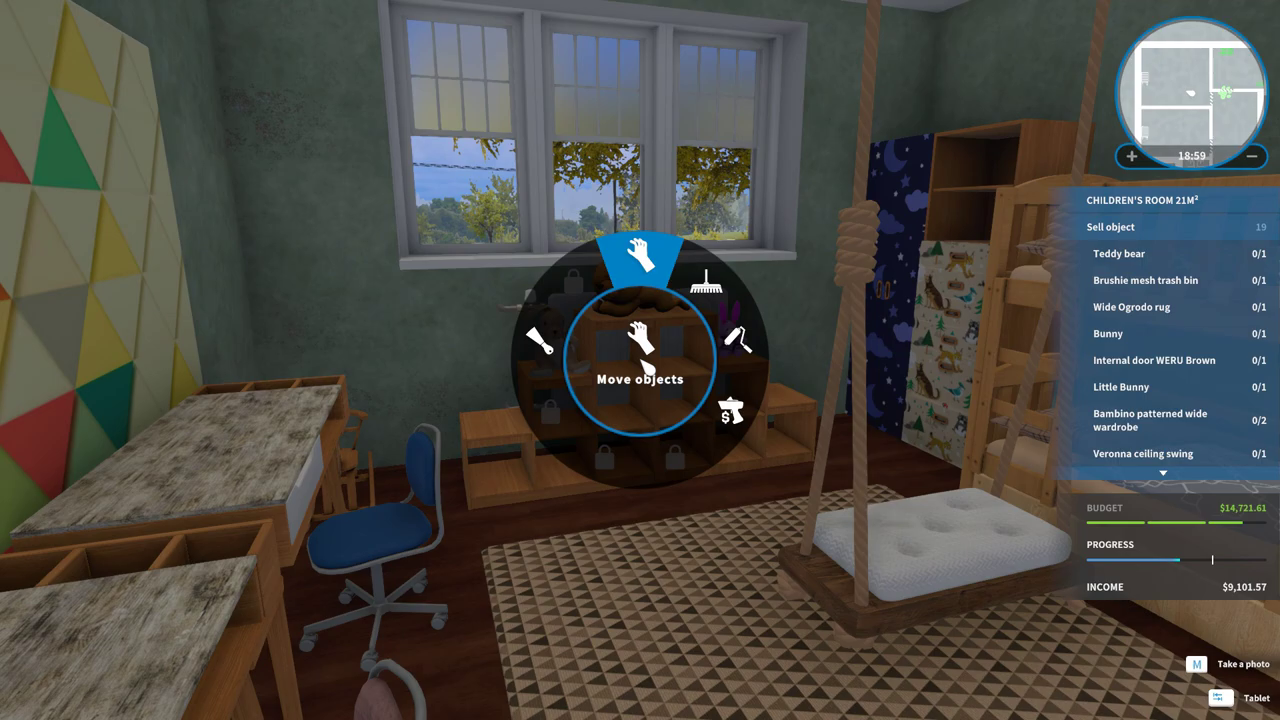
left_click(717, 404)
key("w")
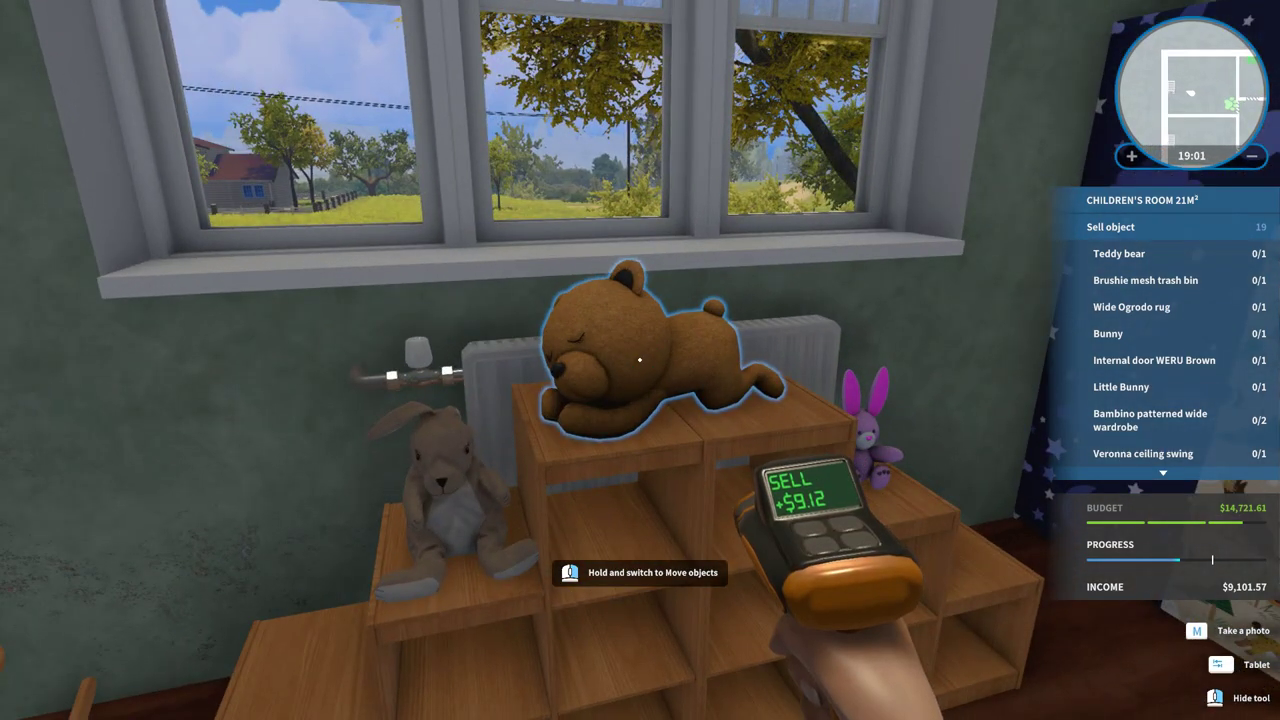
left_click_drag(640, 360, 640, 360)
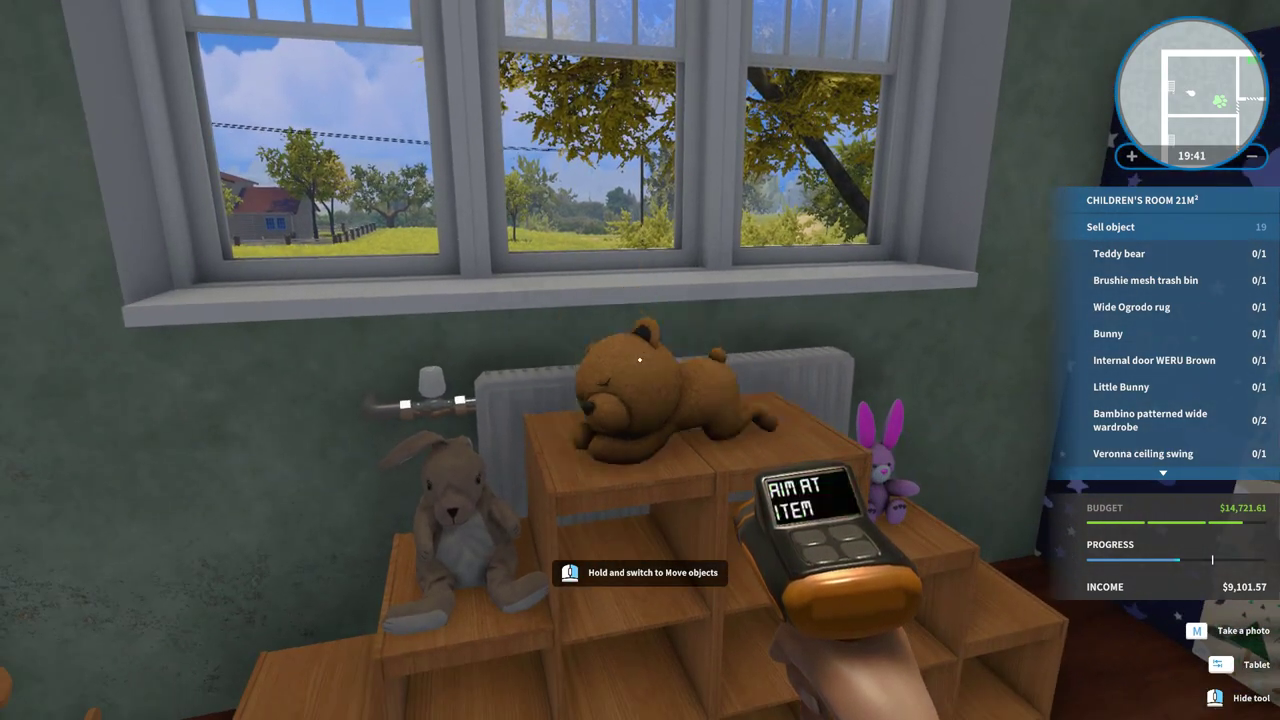
left_click(640, 360)
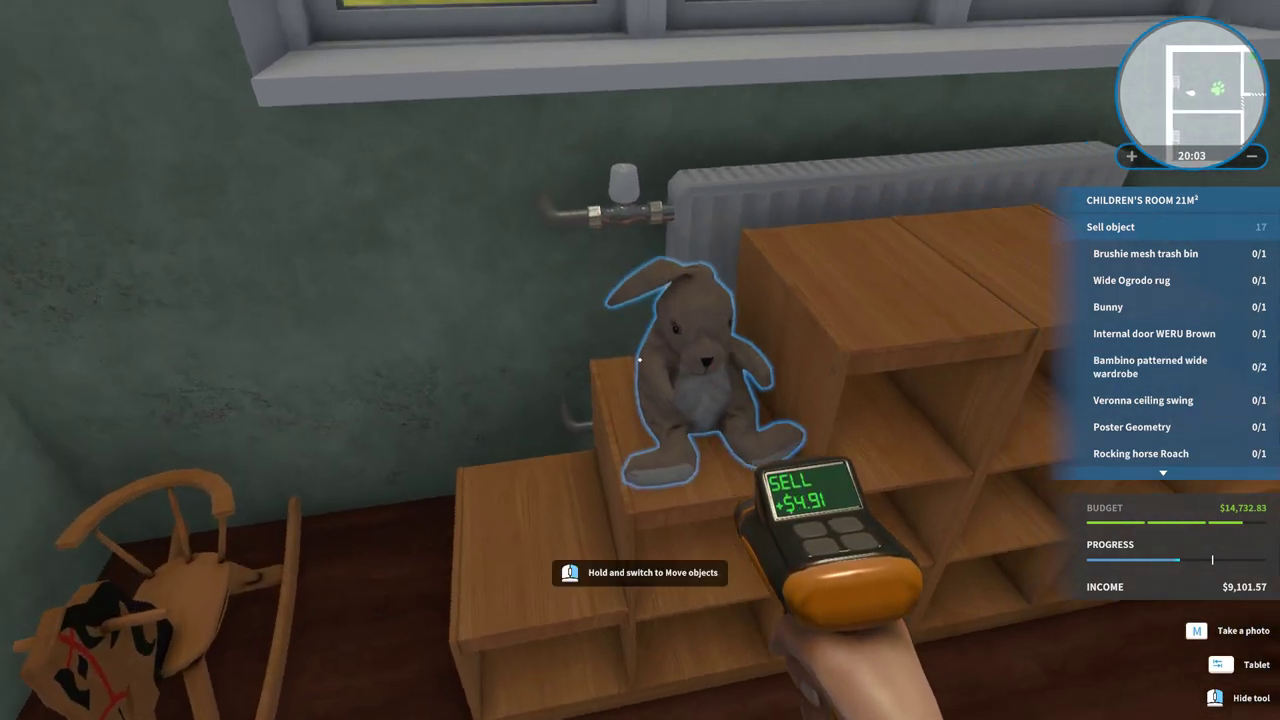
Step: Sell the bunny plush, trash bin, rug, door, both wardrobes and the ceiling swing
left_click(640, 360)
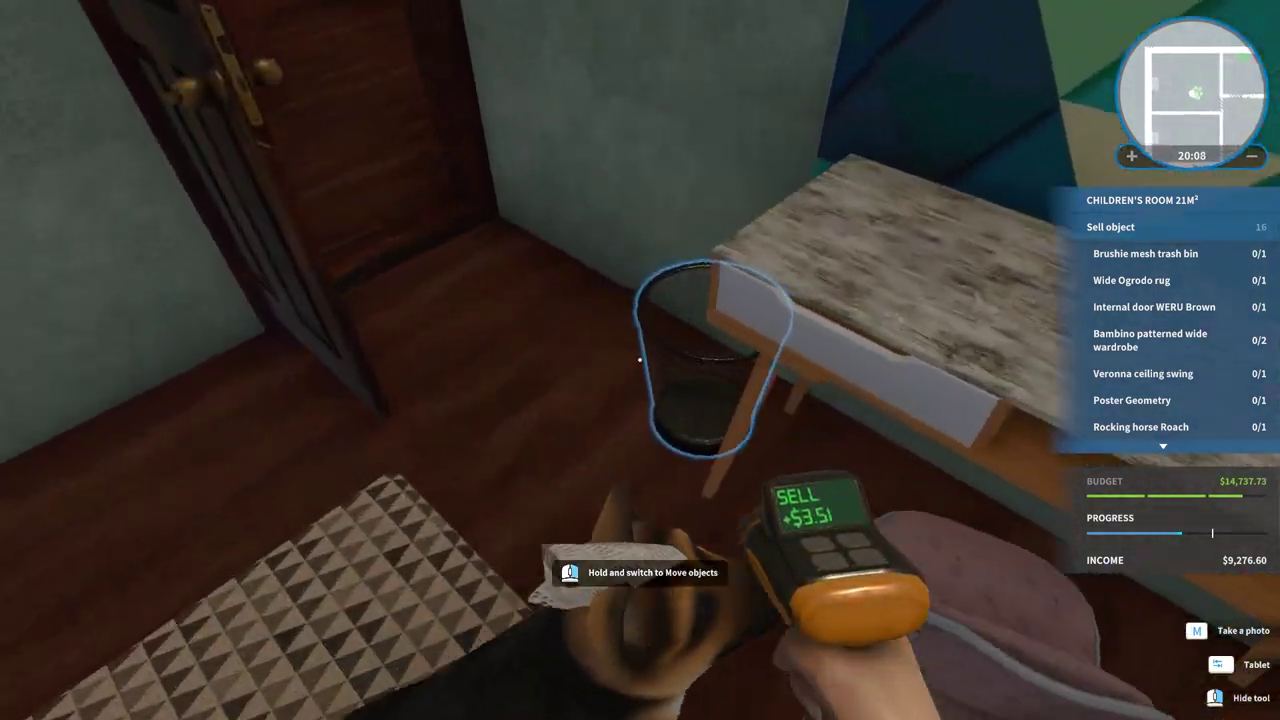
left_click(640, 360)
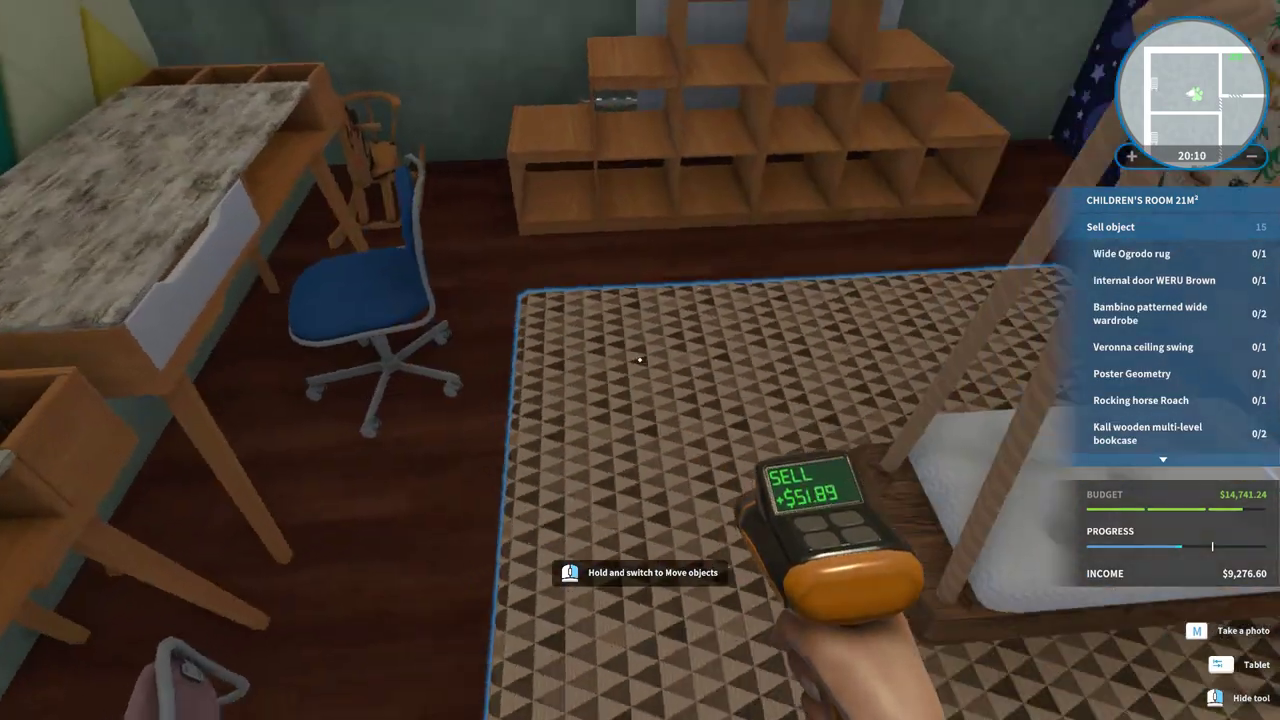
left_click(640, 360)
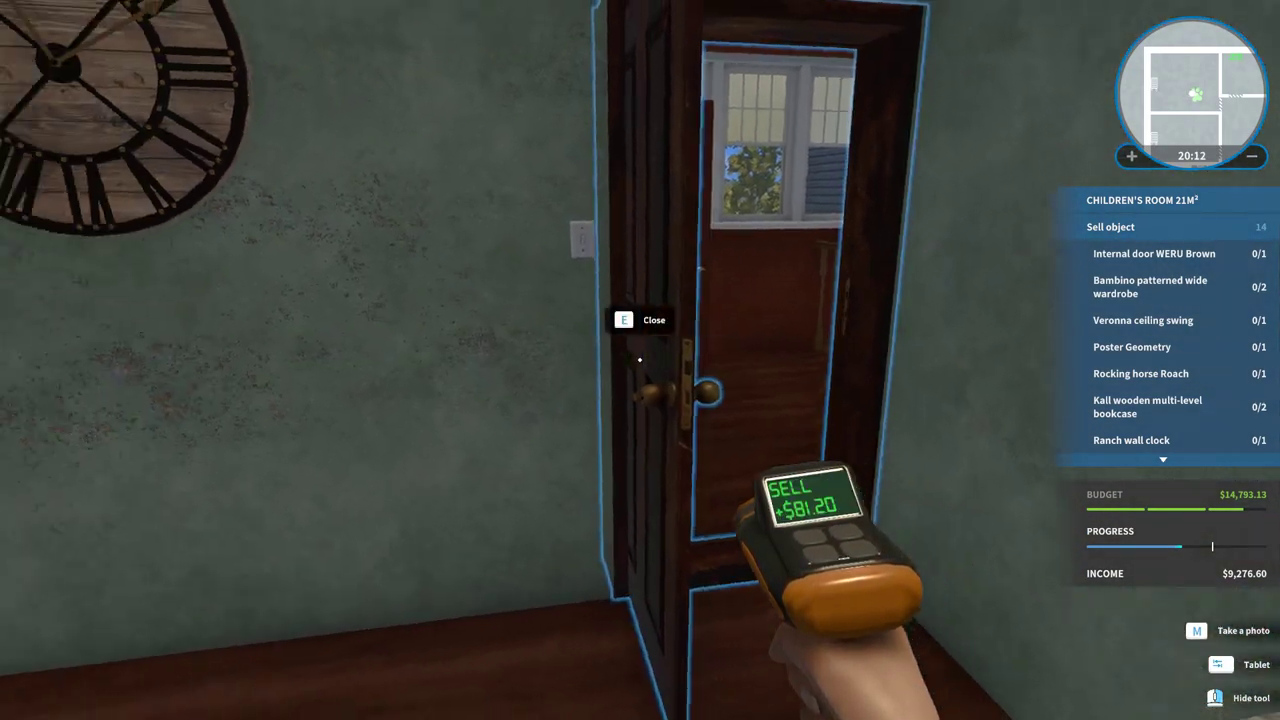
left_click(640, 360)
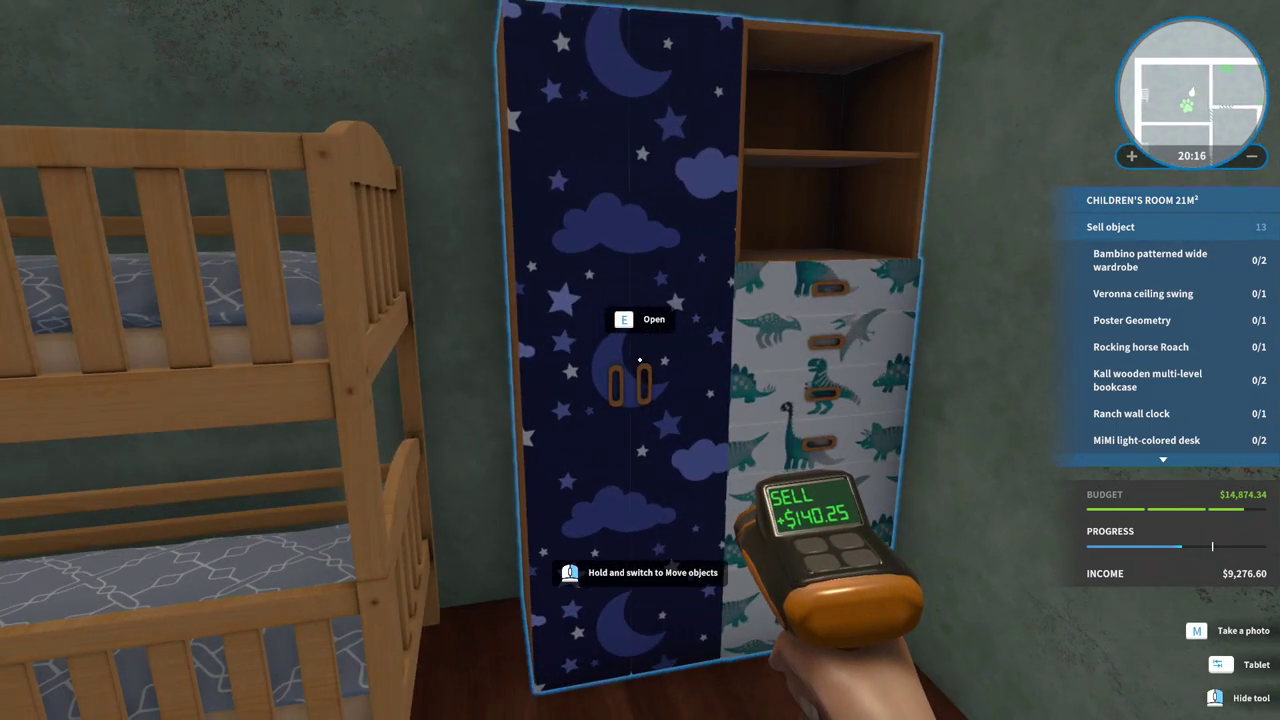
left_click(640, 360)
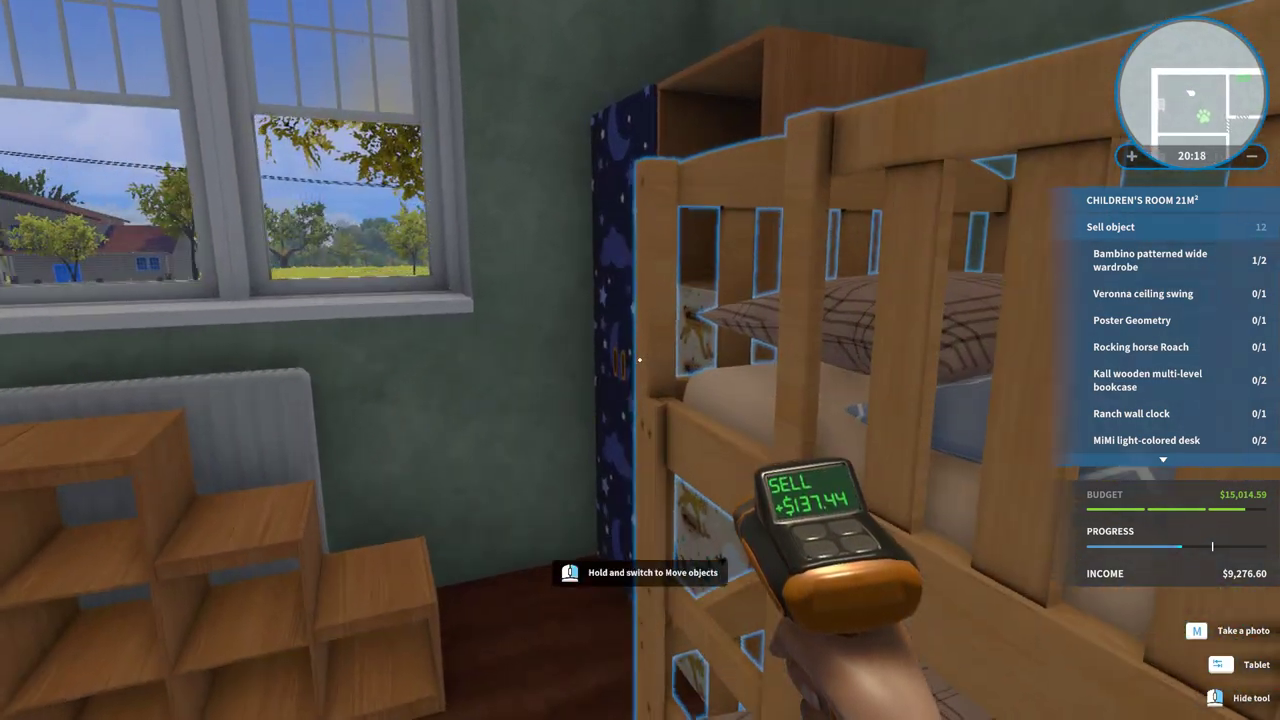
left_click(640, 360)
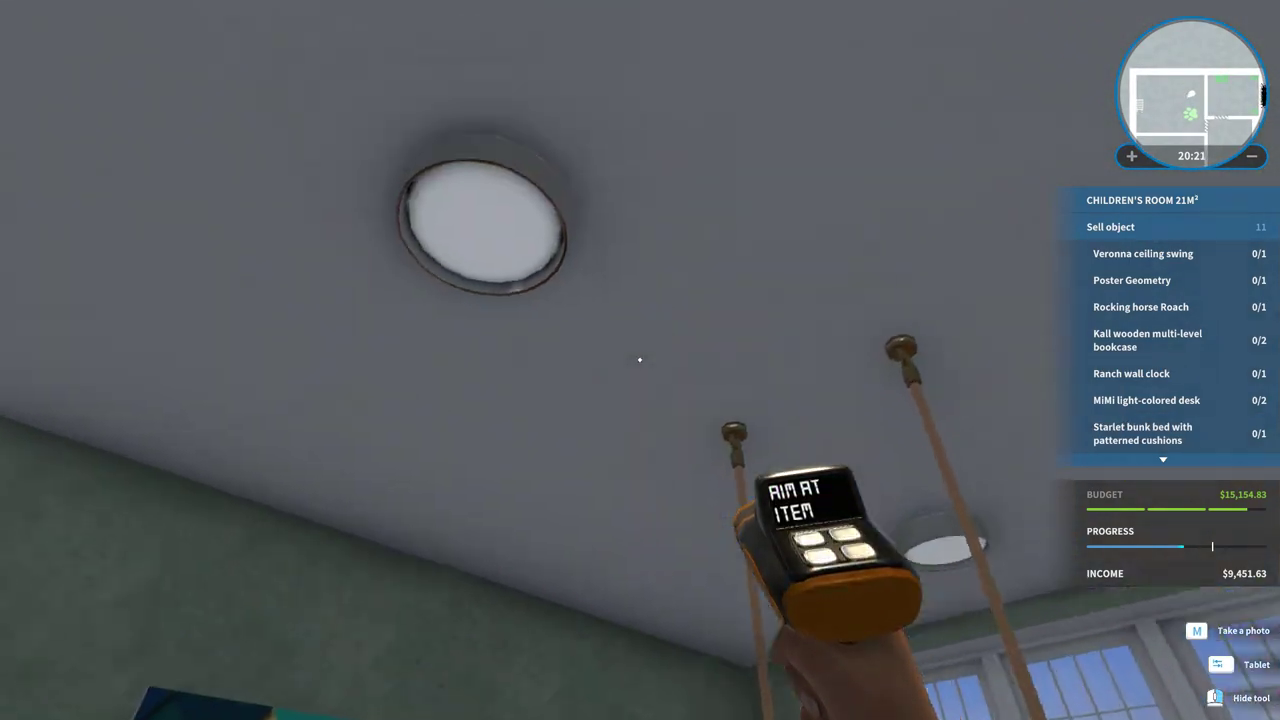
left_click(640, 360)
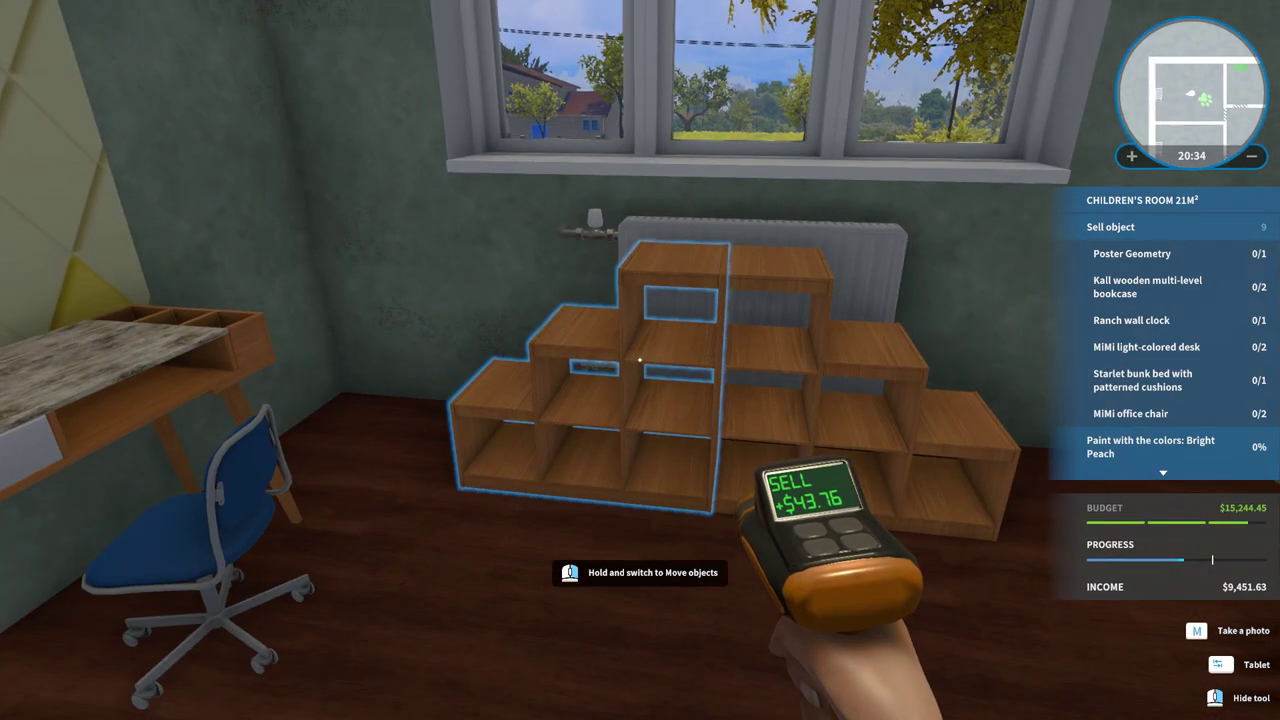
Step: Sell the bookcases, desks, bunk bed, office chairs and geometric poster
left_click(640, 360)
left_click(640, 360)
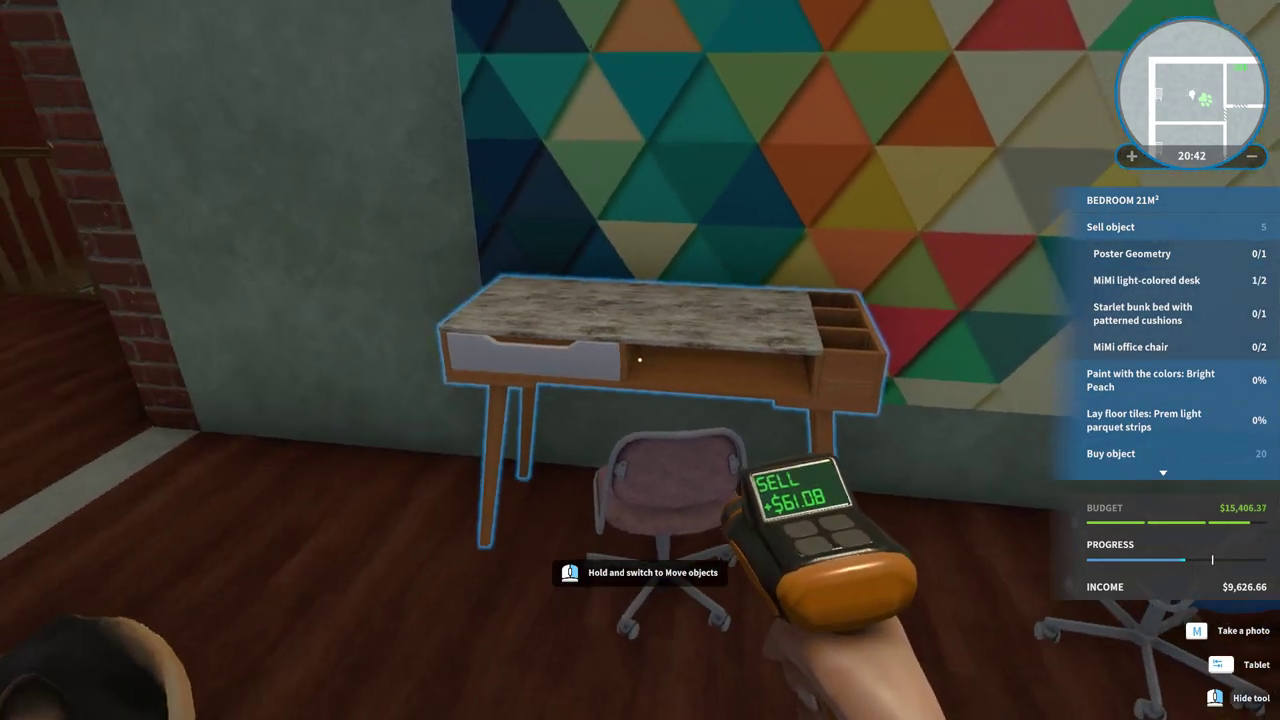
left_click(640, 360)
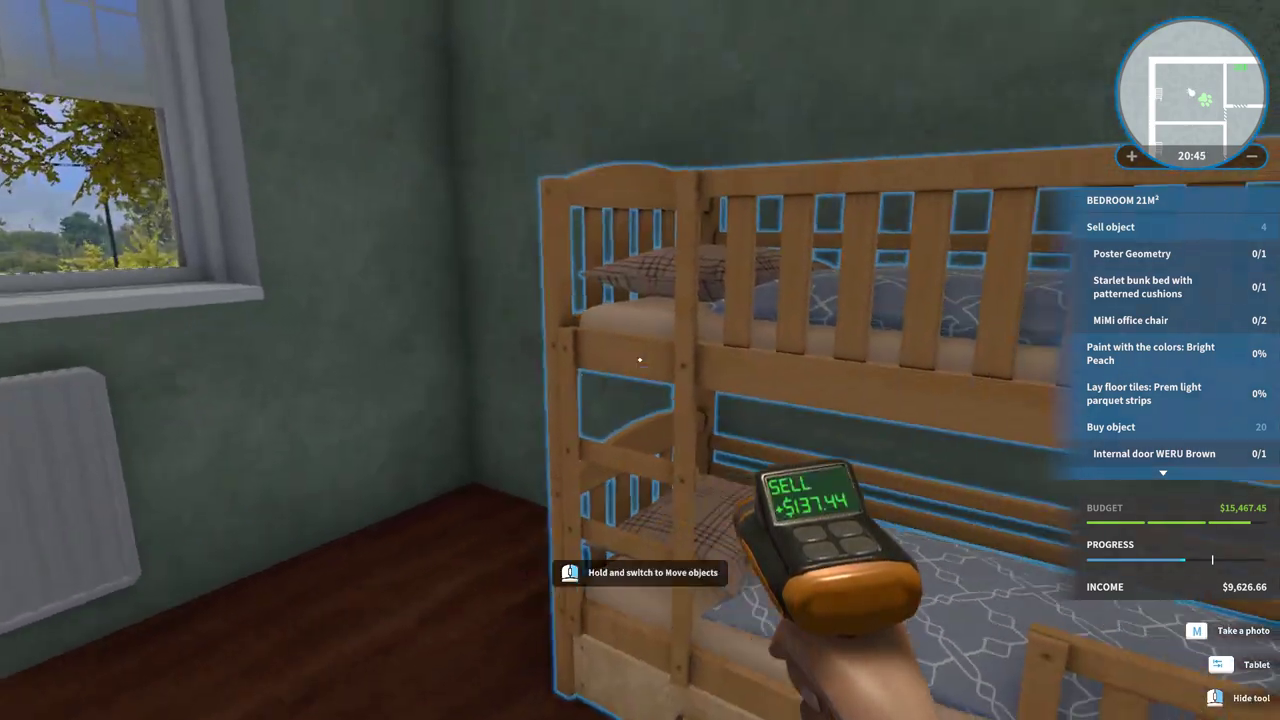
left_click(640, 360)
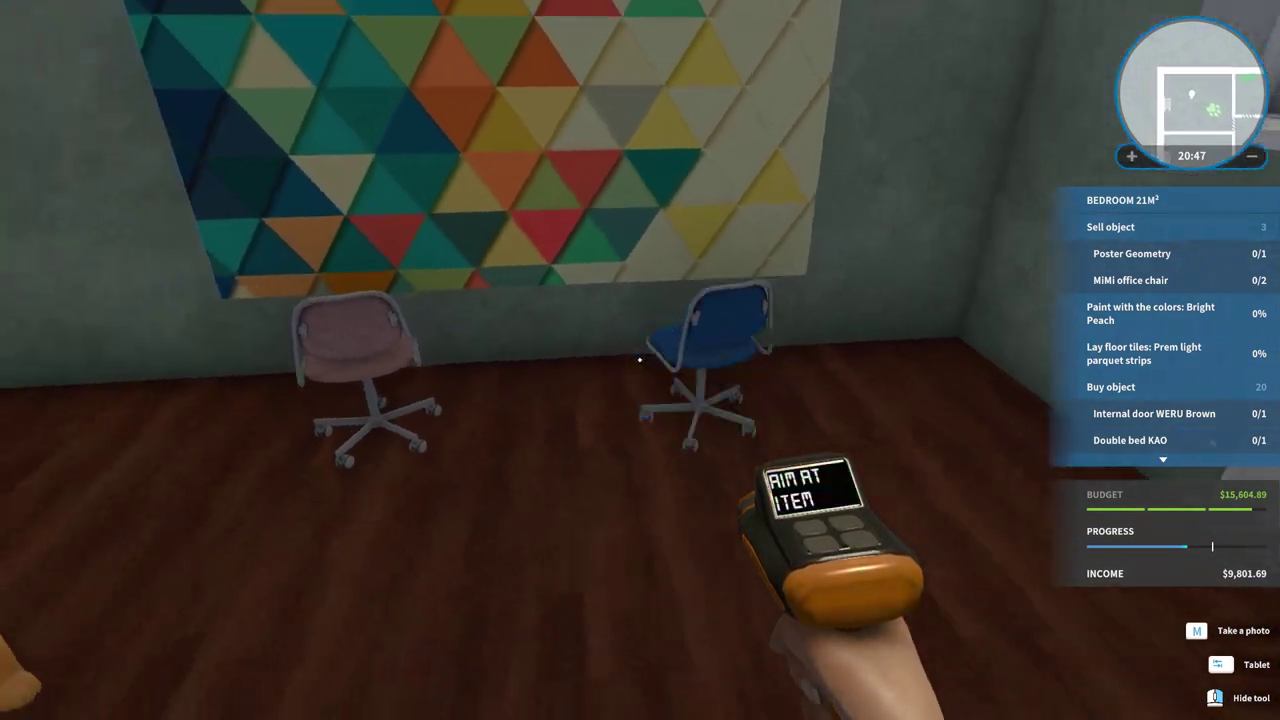
left_click(640, 360)
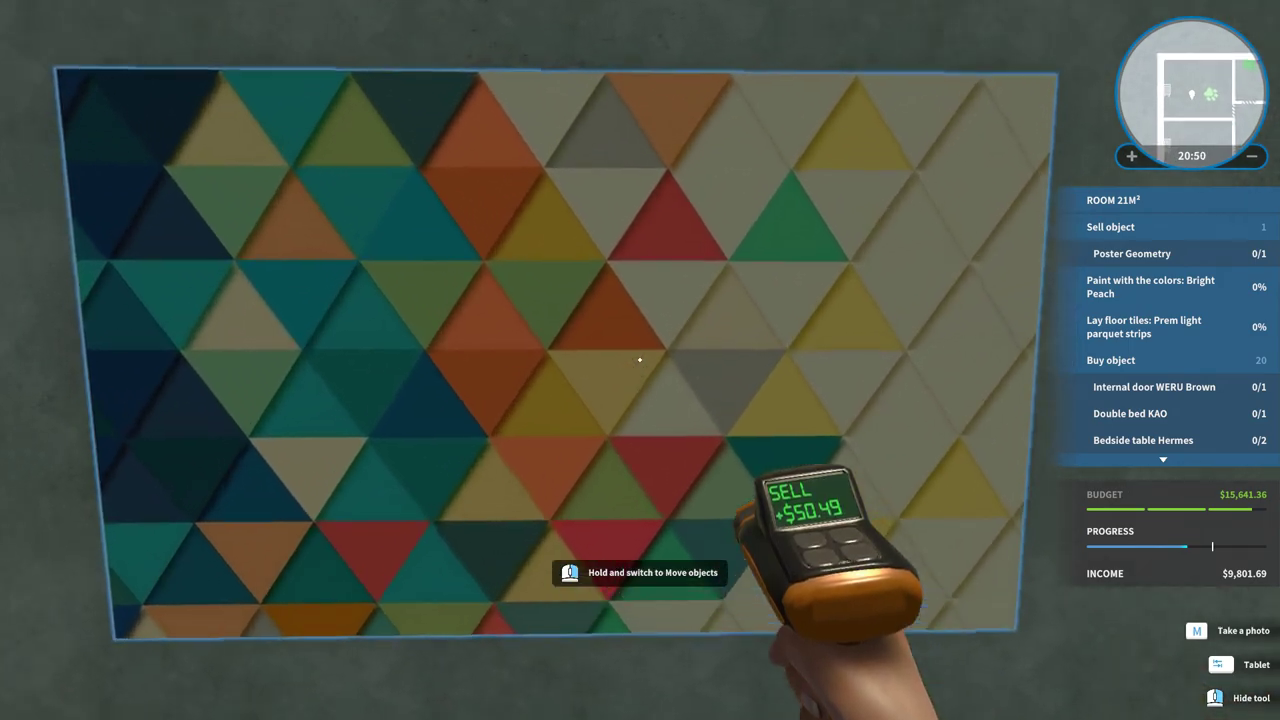
left_click(640, 360)
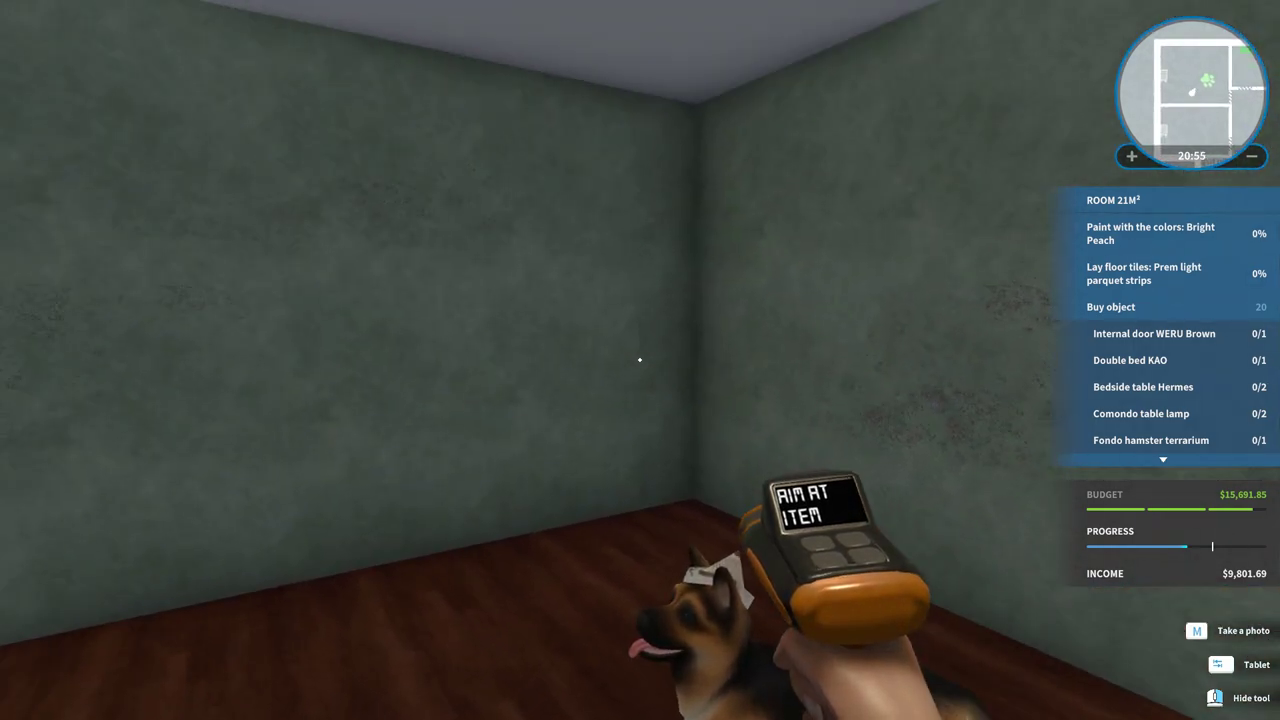
Step: Buy parquet strips and lay parquet flooring across the room
key("Tab")
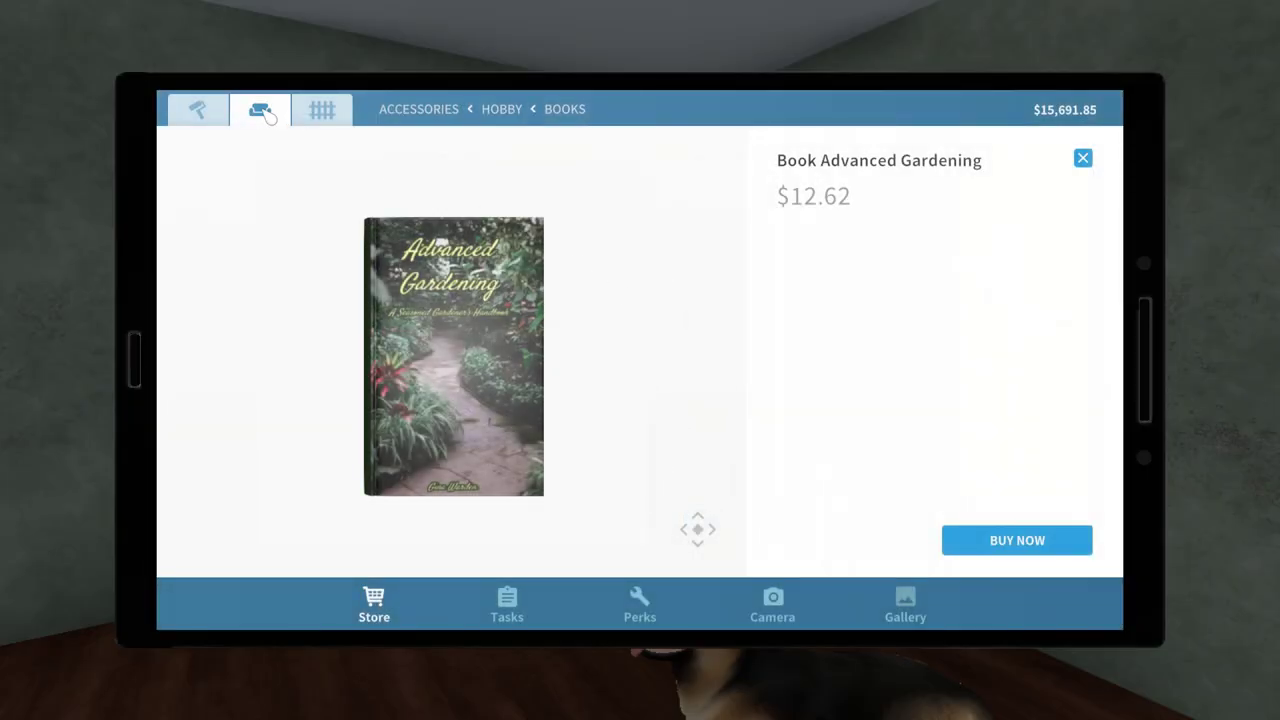
left_click(512, 605)
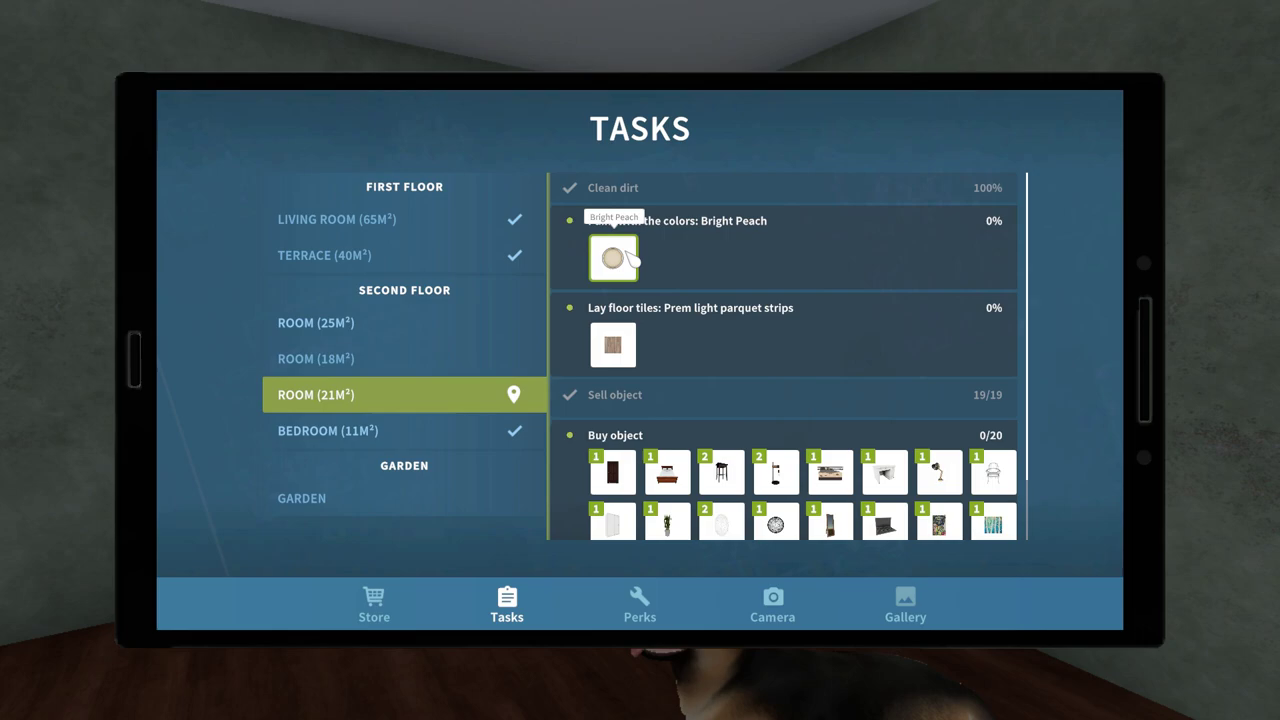
left_click(613, 347)
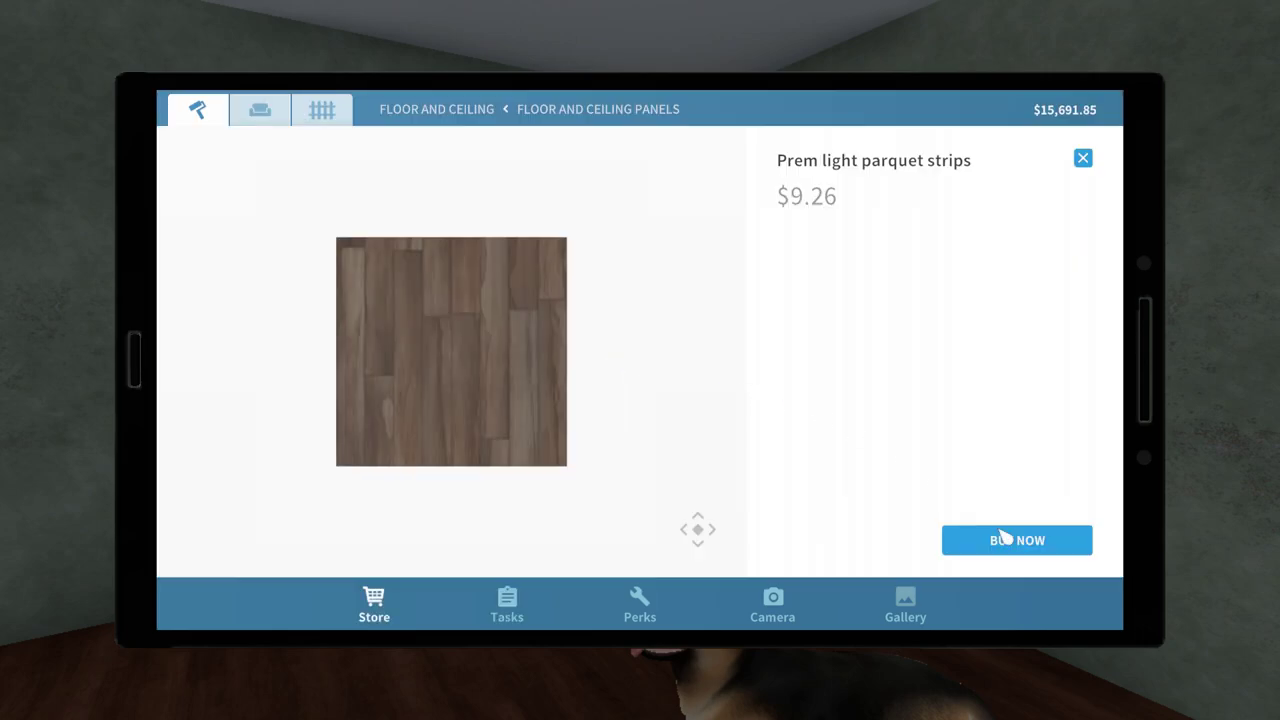
left_click(1010, 530)
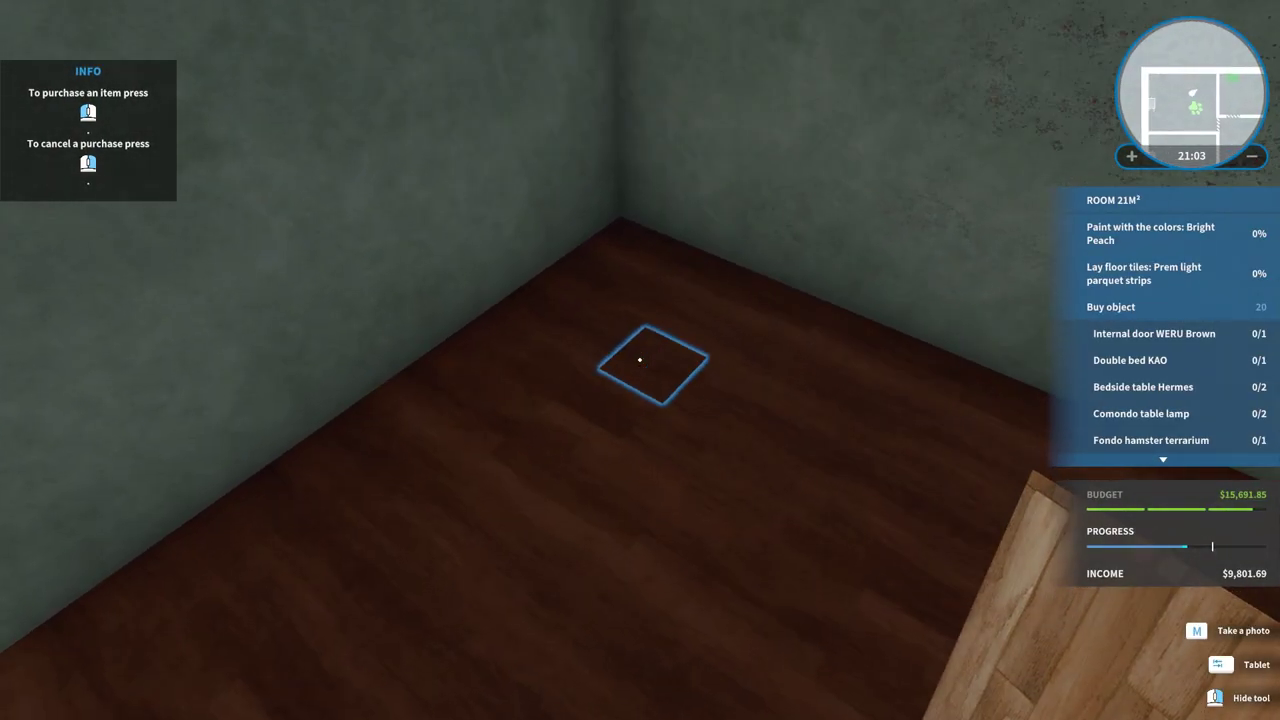
left_click(640, 360)
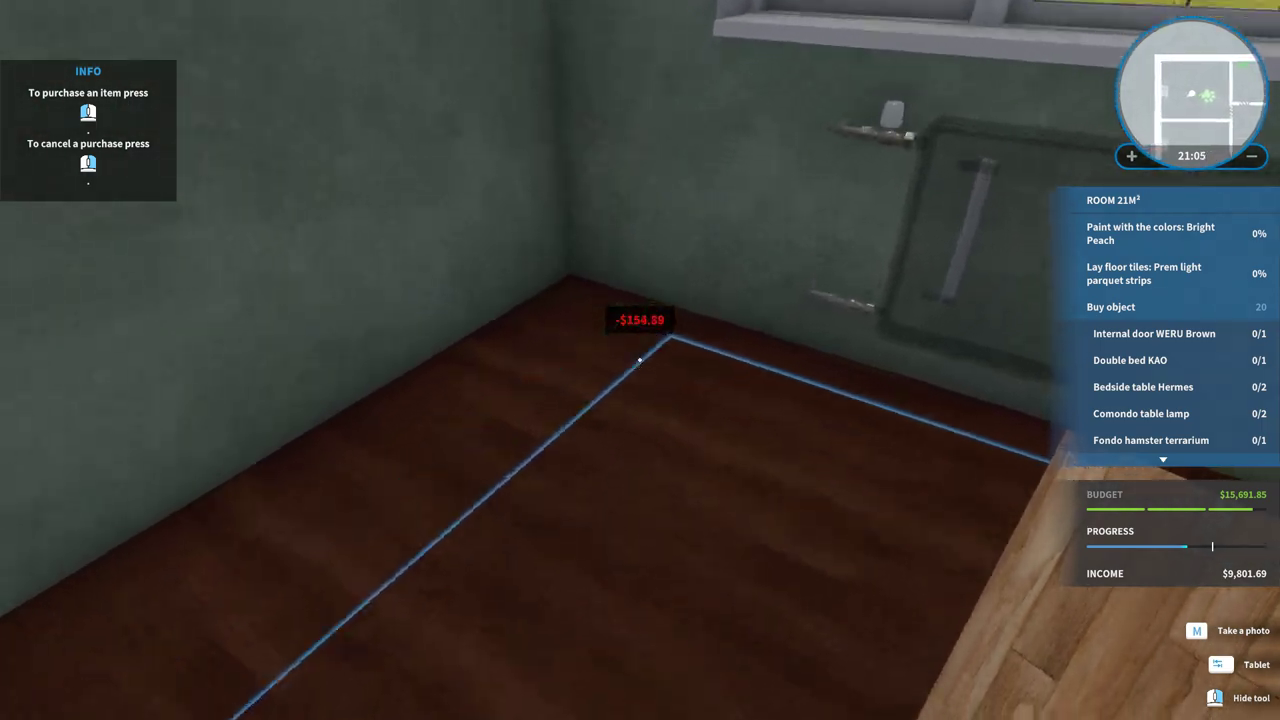
left_click(640, 360)
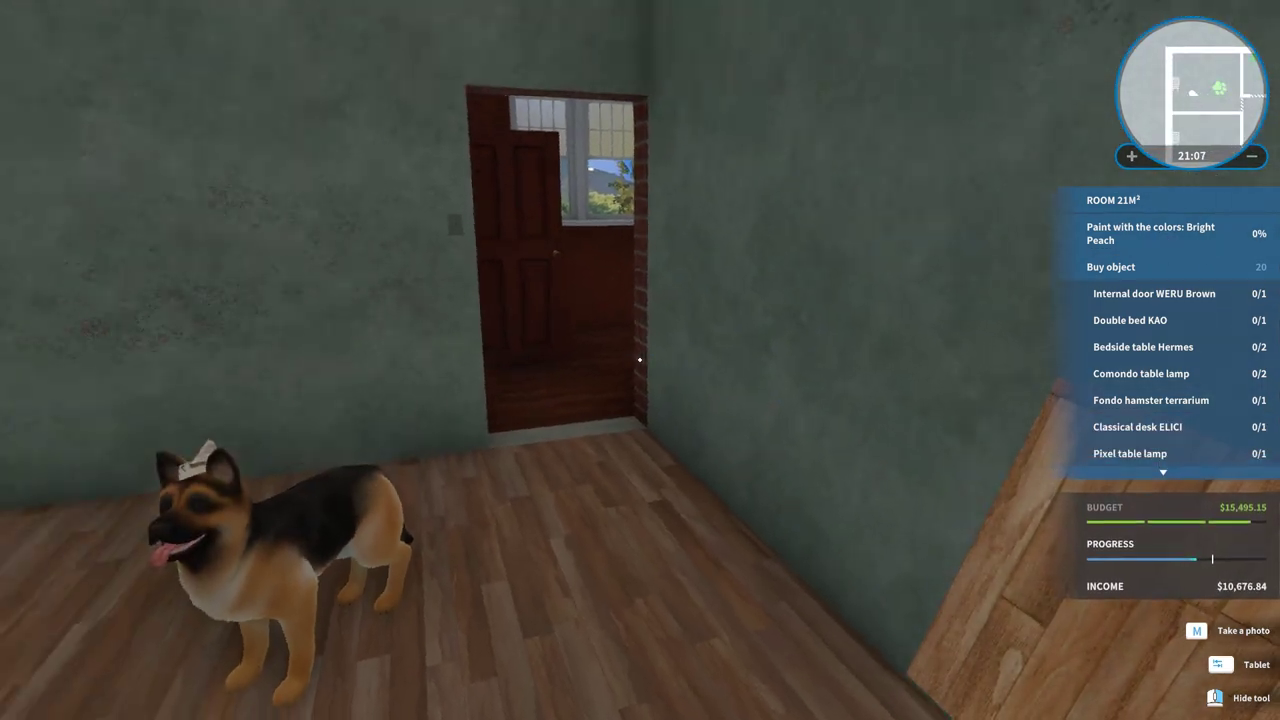
Step: Buy one bucket of Bright Peach paint, set it on the floor, and equip the roller
key("Tab")
left_click(614, 262)
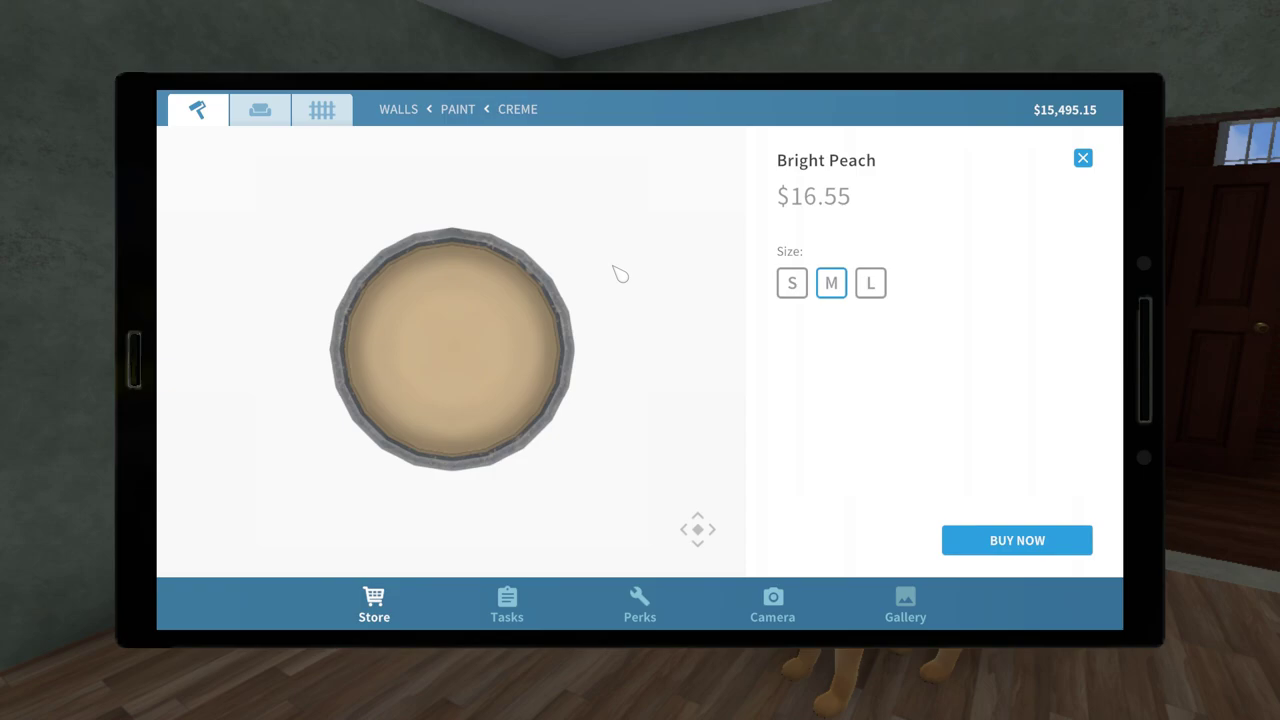
left_click(1017, 540)
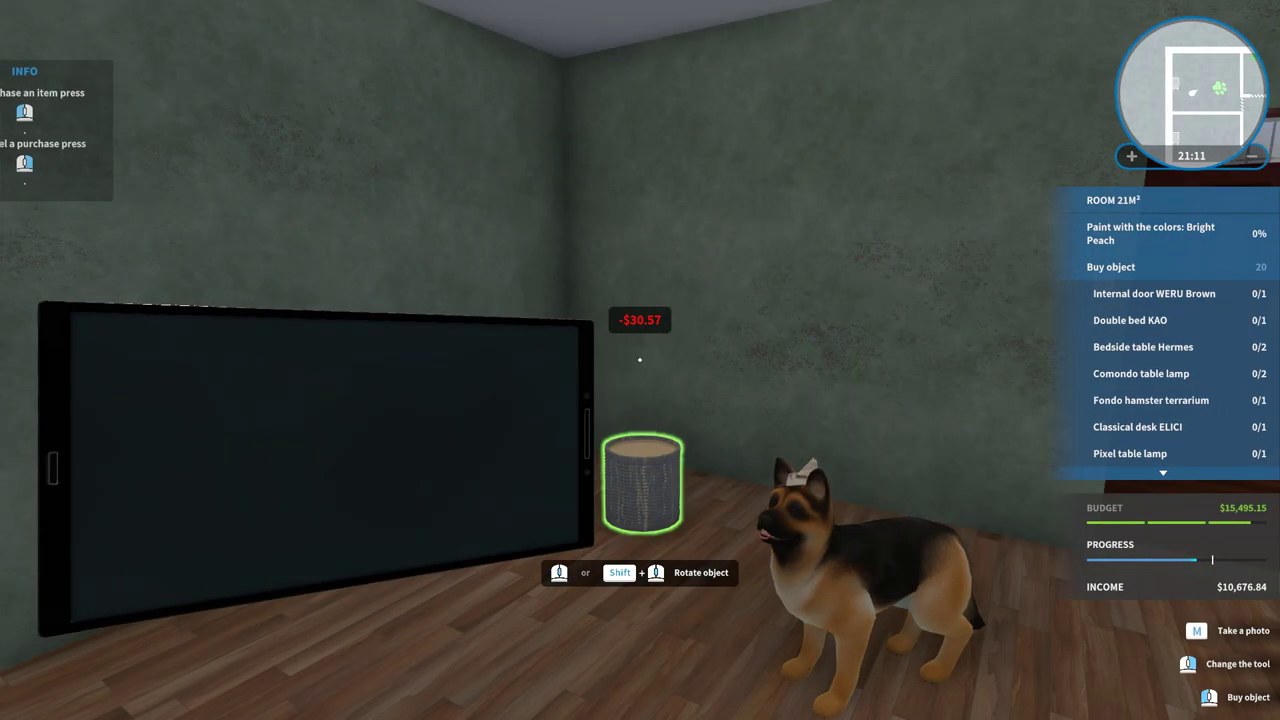
left_click(640, 420)
right_click(648, 368)
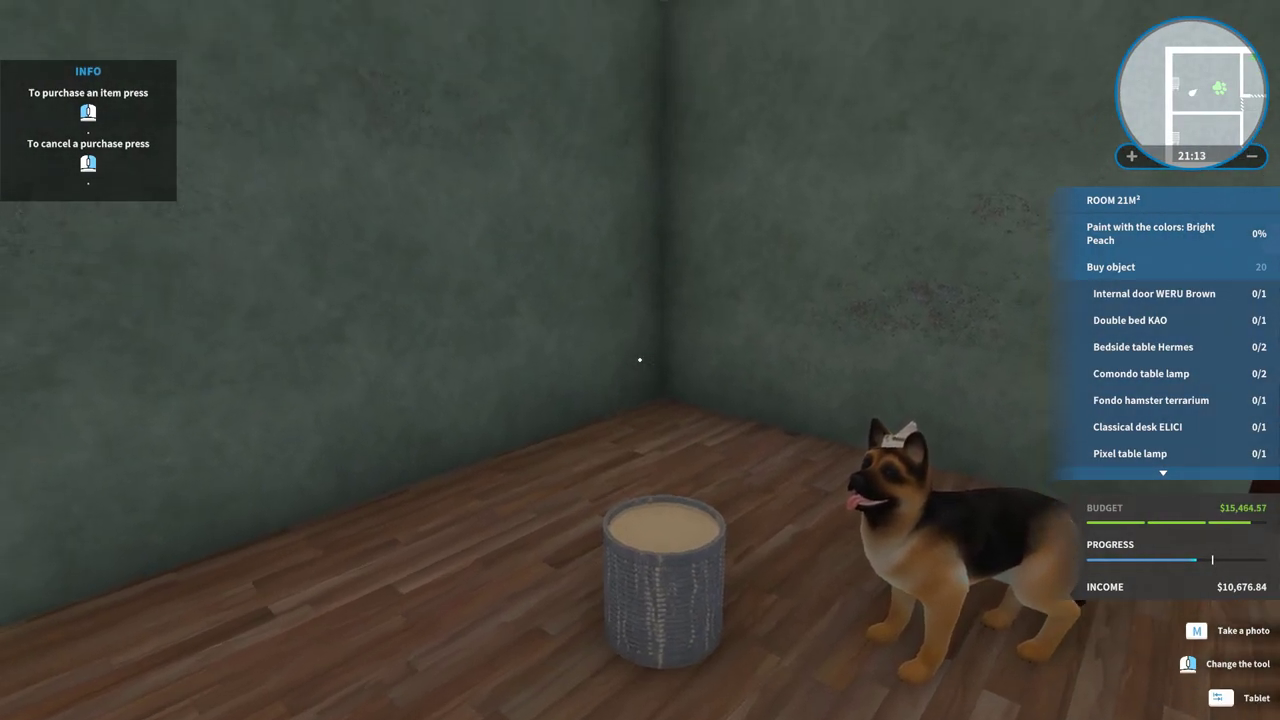
middle_click(648, 368)
left_click(736, 343)
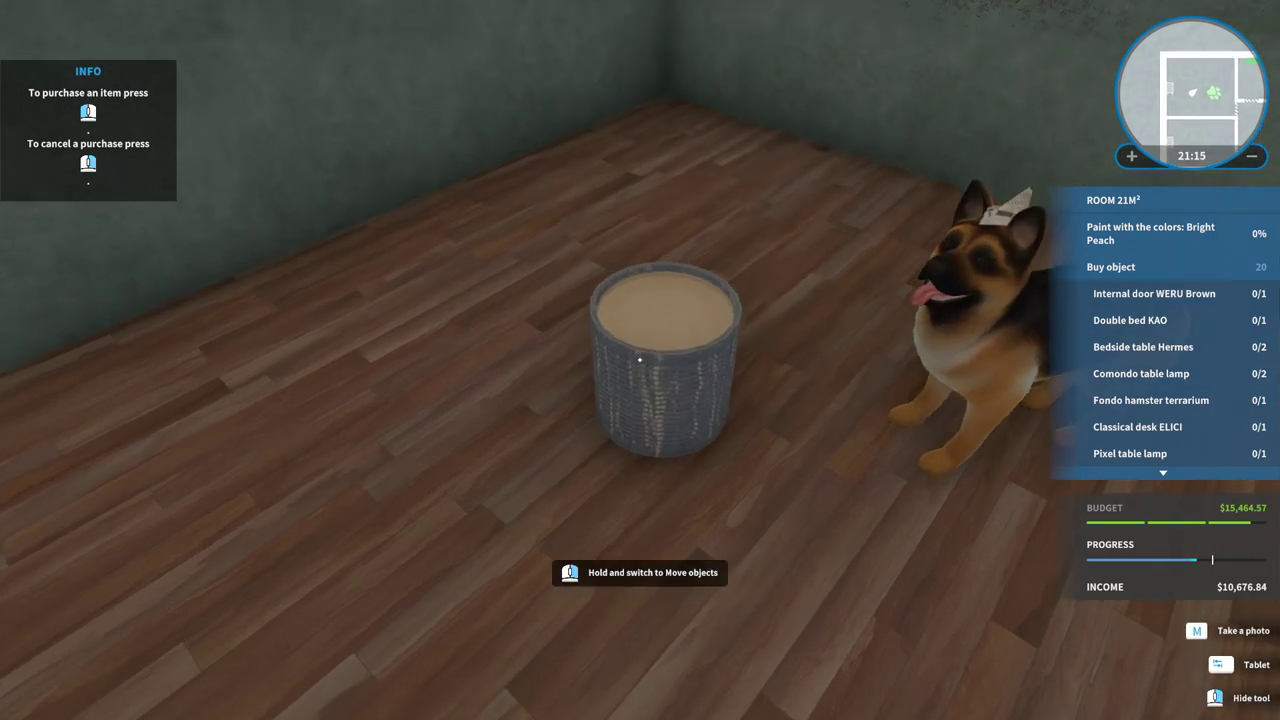
Step: Load the roller and paint the first green wall strips Bright Peach, reaching 13%
left_click(640, 360)
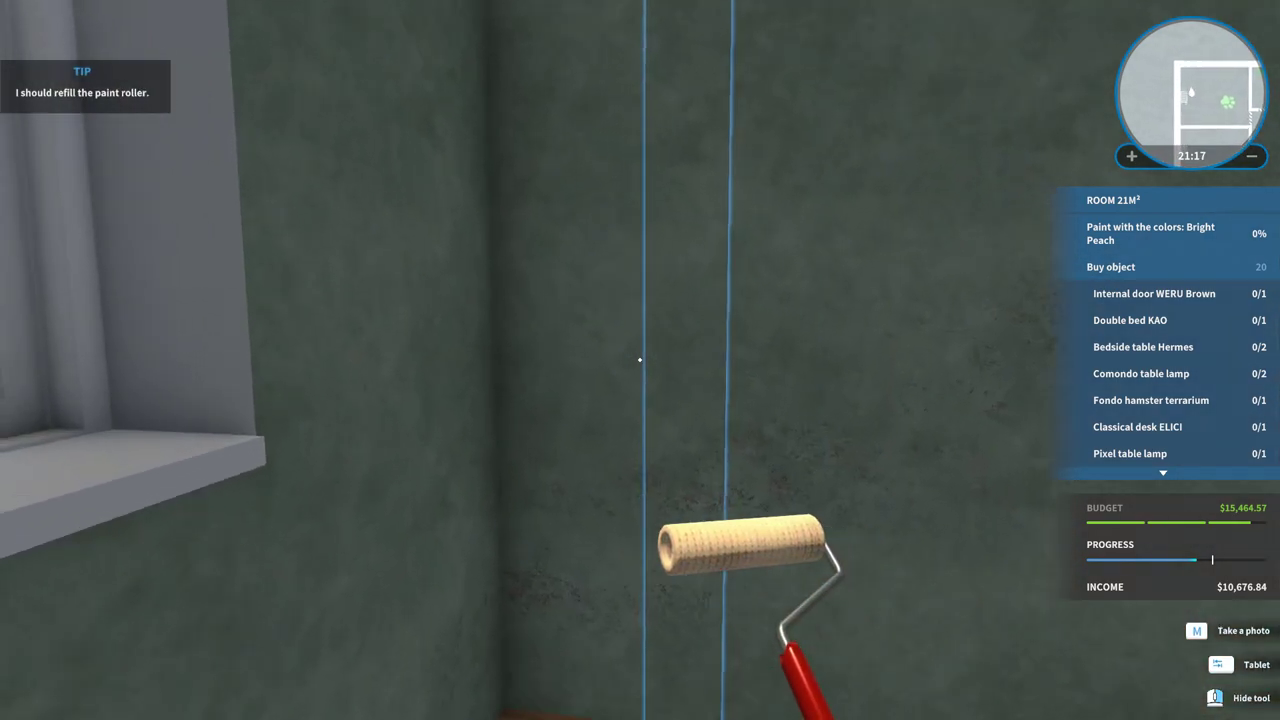
left_click(640, 360)
left_click(640, 360)
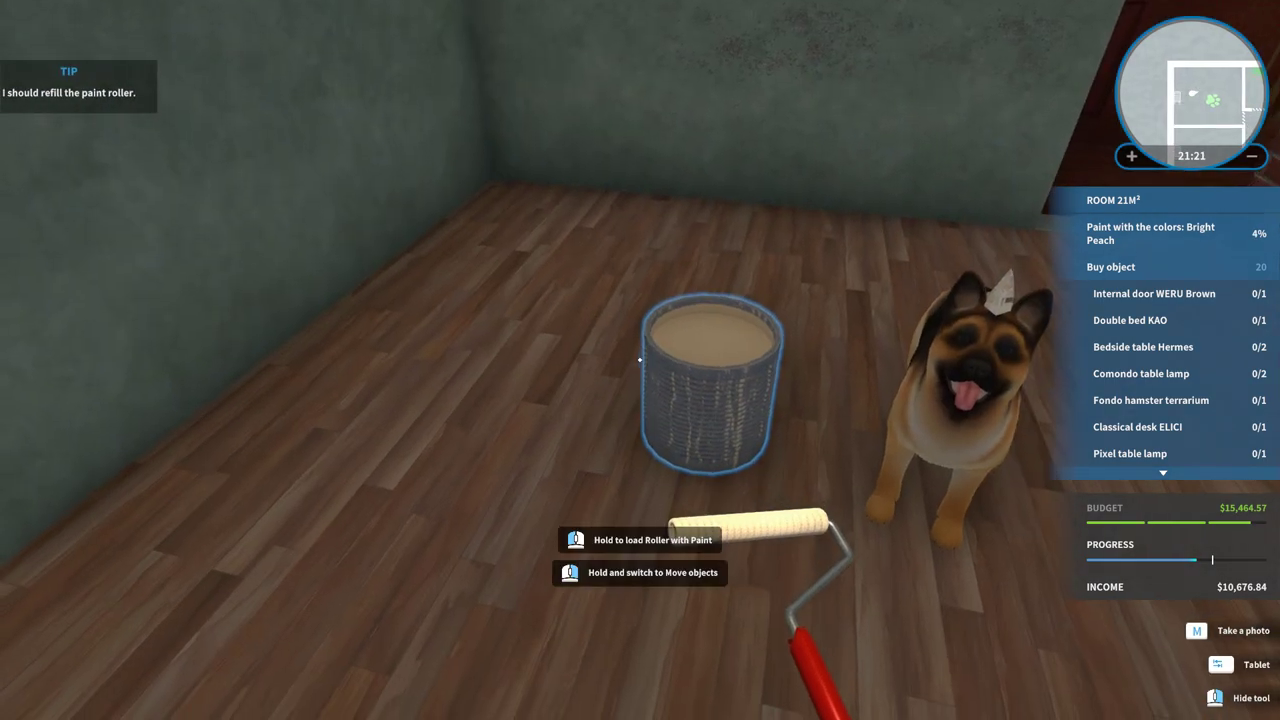
left_click(640, 360)
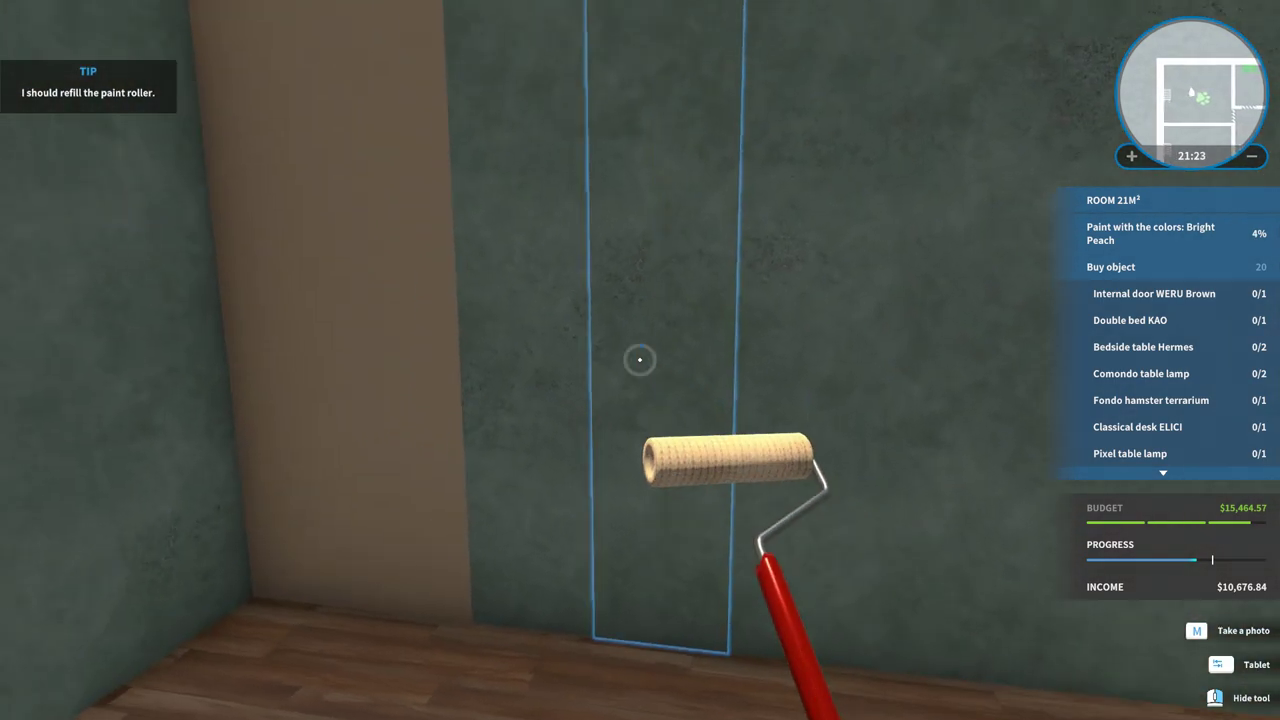
left_click_drag(640, 360, 640, 360)
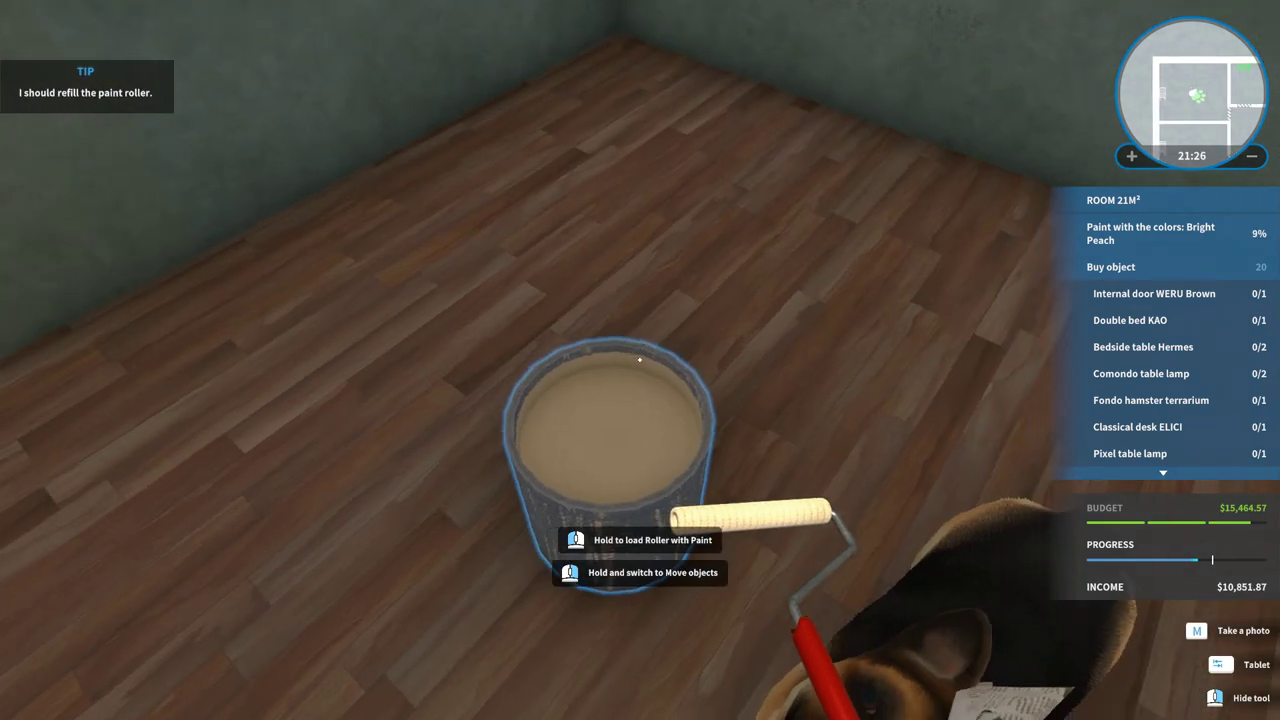
left_click(640, 360)
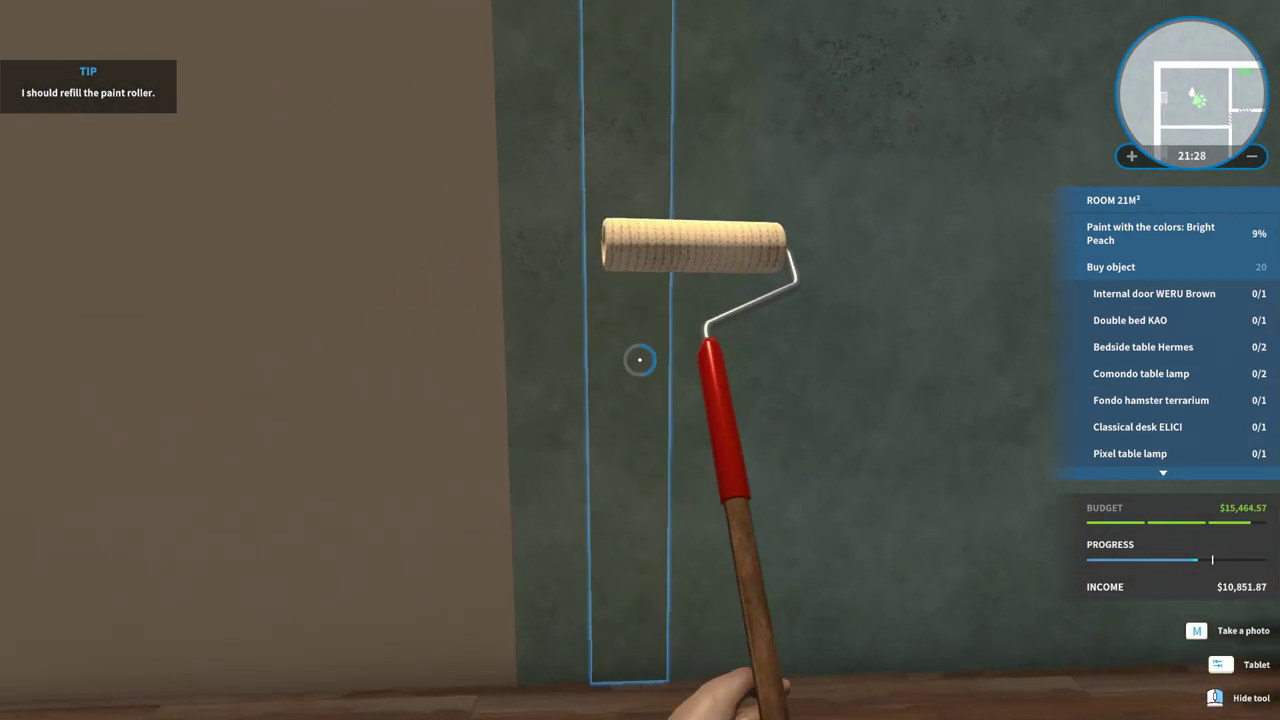
left_click_drag(640, 360, 640, 360)
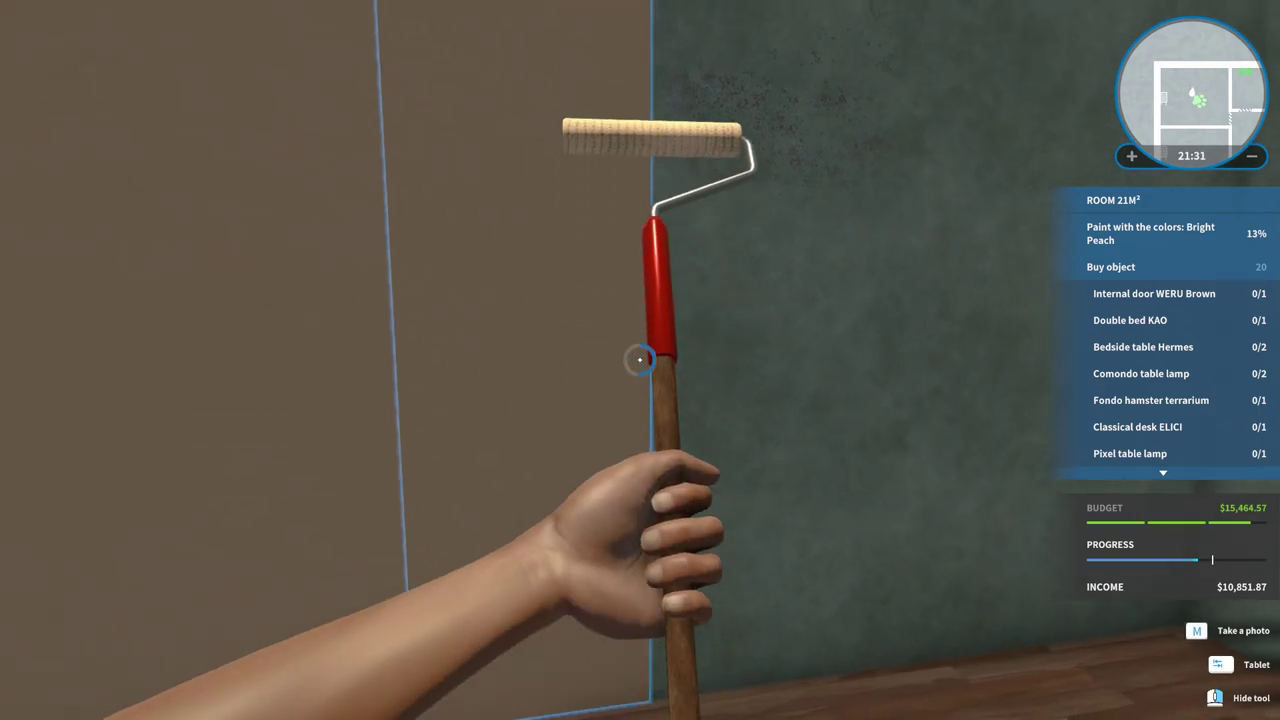
left_click(640, 360)
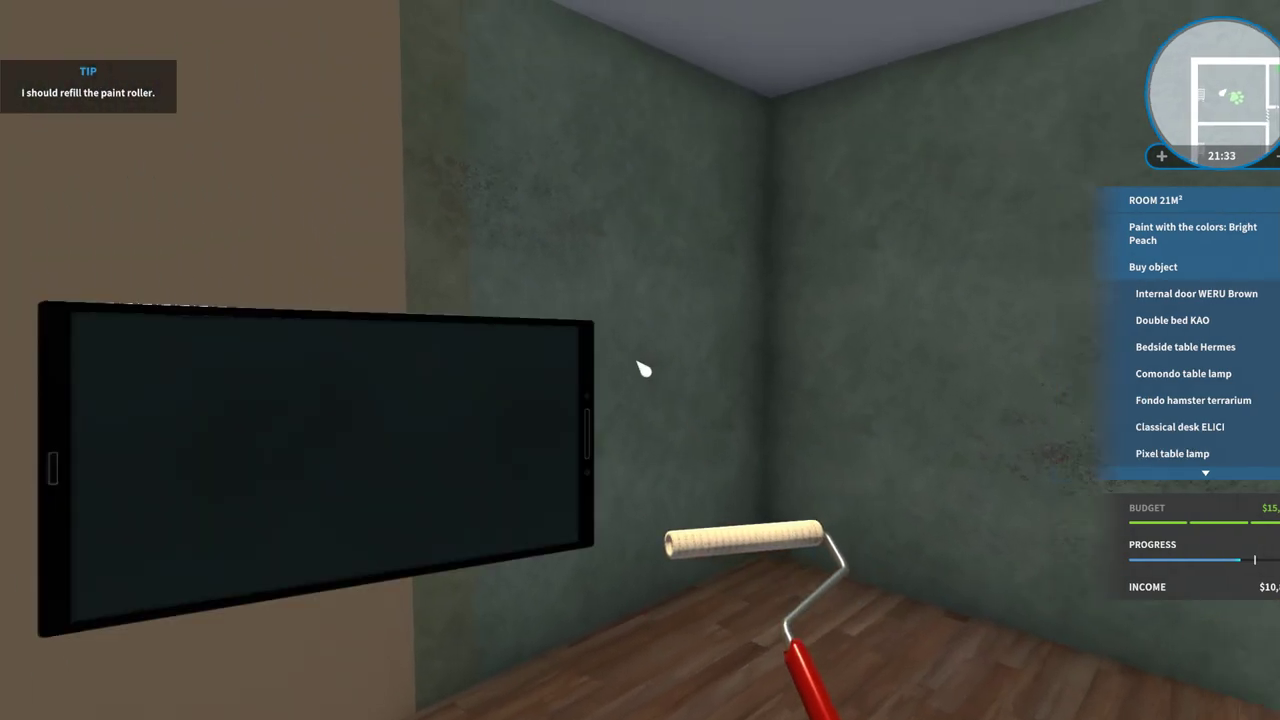
Step: Bring up the tablet's Perks pages showing the Painting skills
key("Tab")
left_click(640, 605)
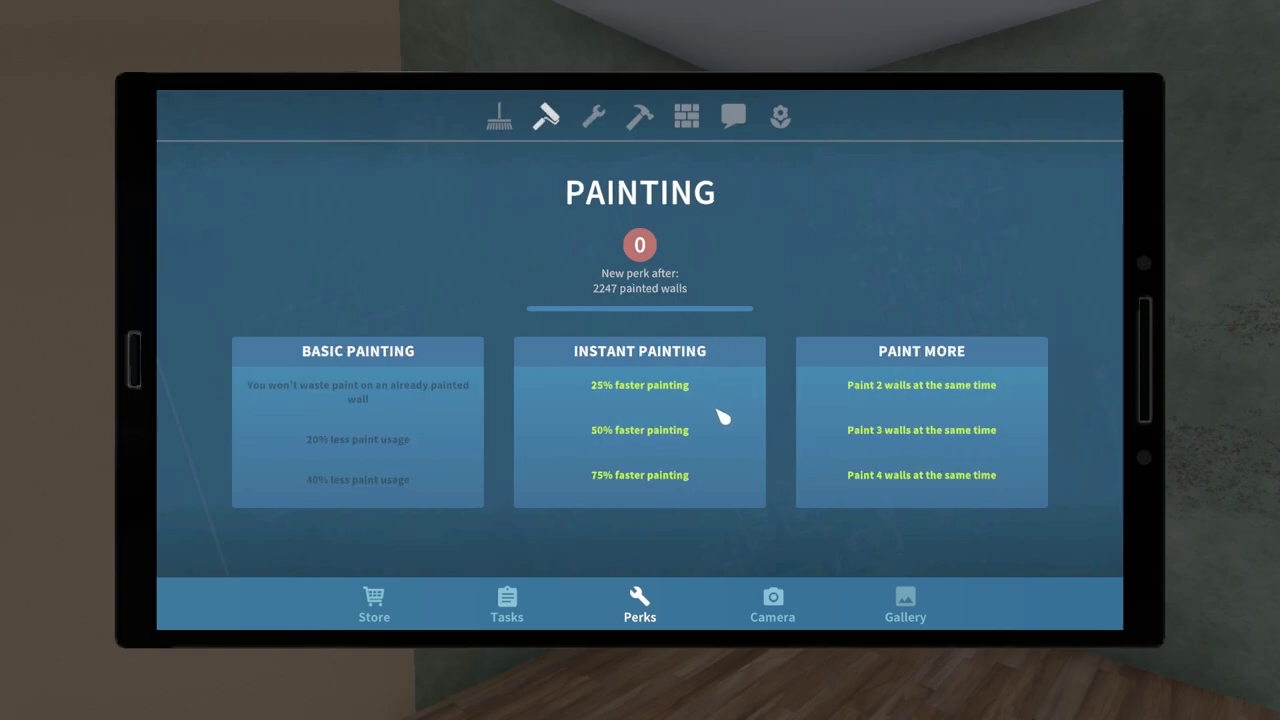
Step: Put the tablet away and paint several green wall strips Bright Peach, refilling as needed
key("Tab")
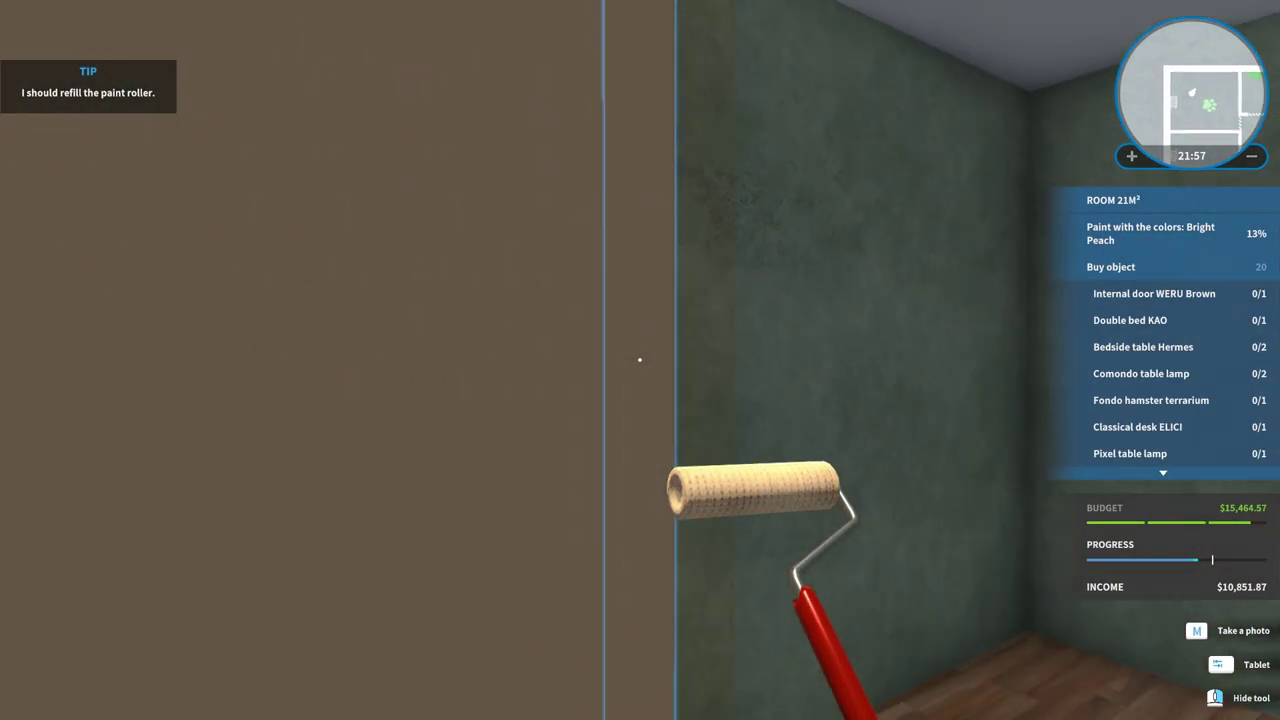
left_click(639, 359)
left_click(639, 359)
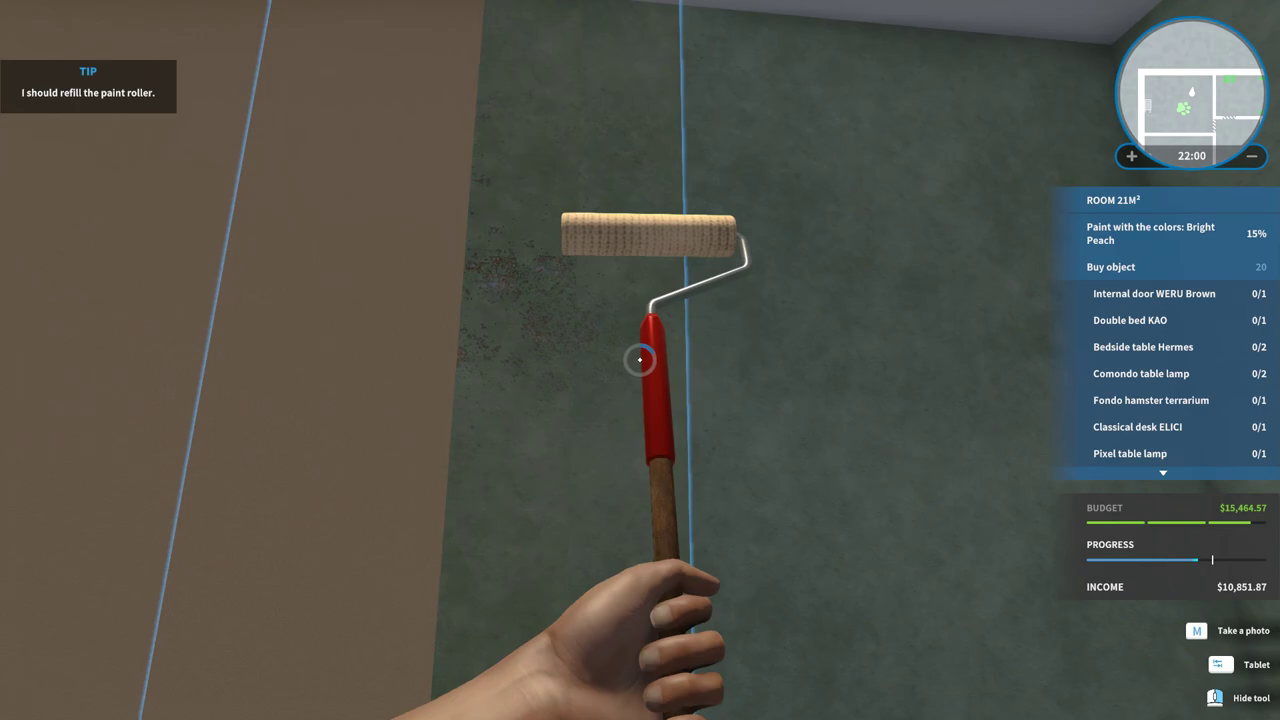
left_click(639, 359)
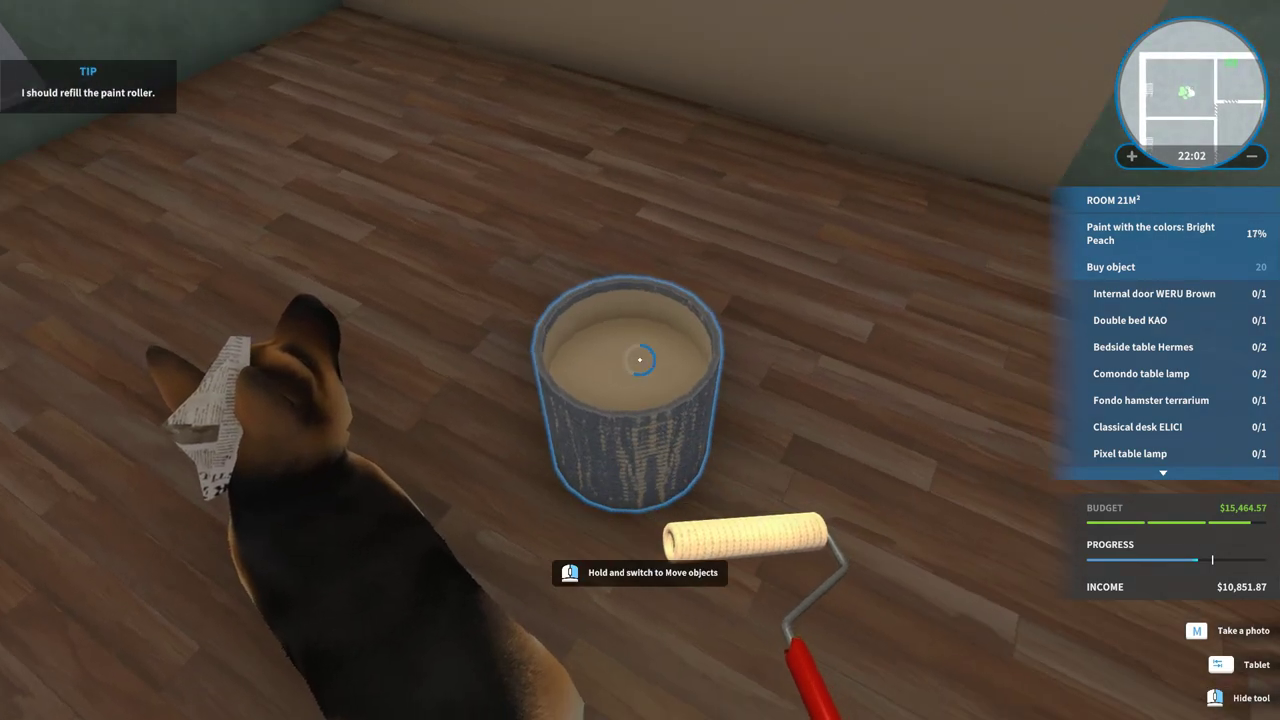
left_click(639, 359)
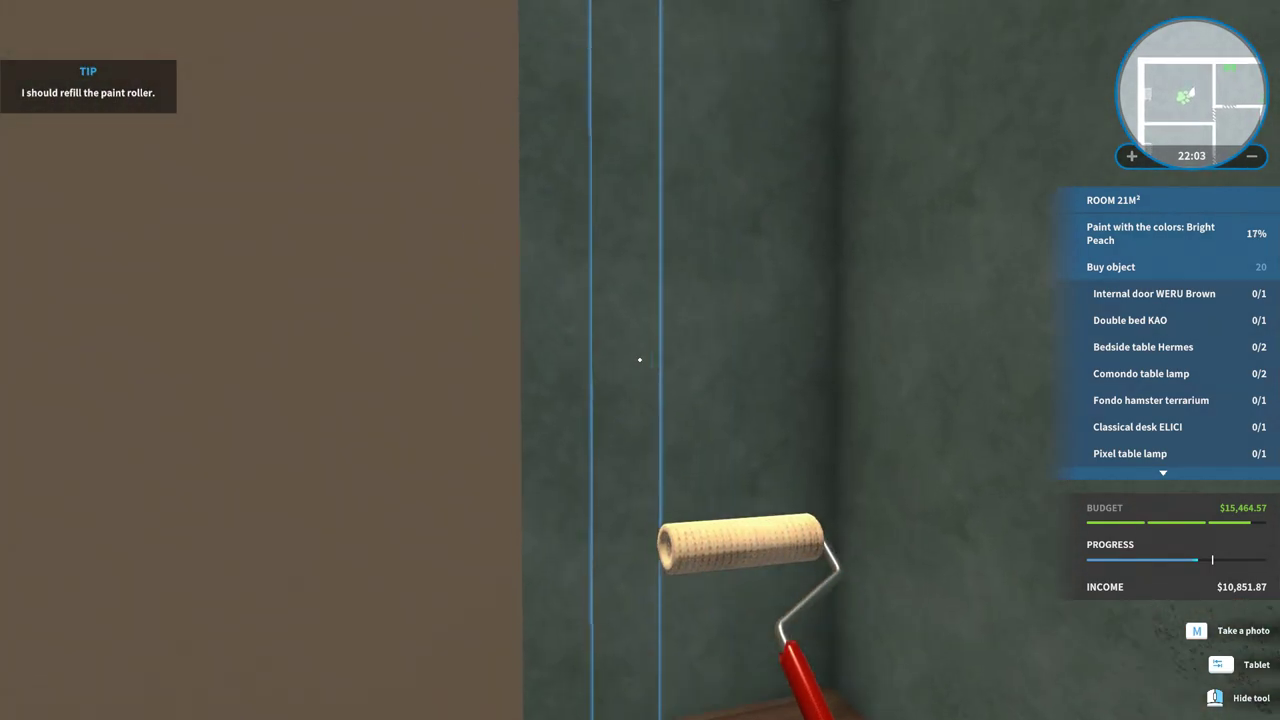
left_click(639, 359)
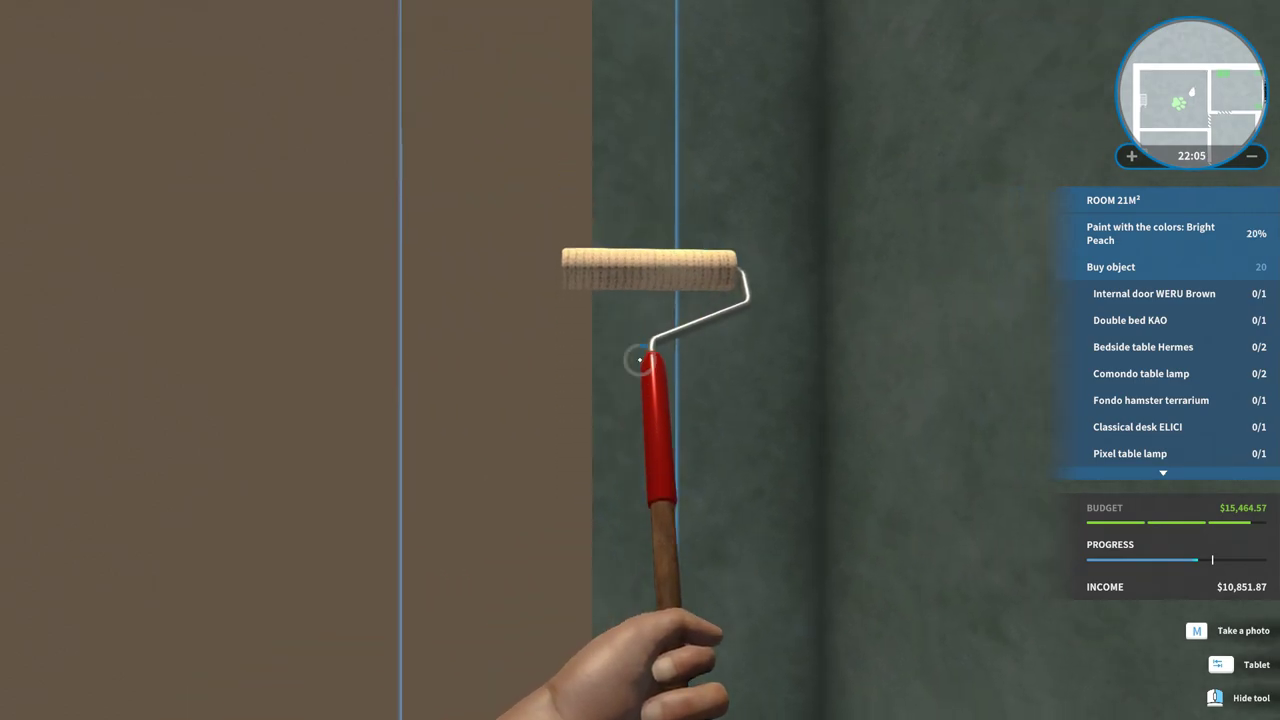
left_click(639, 359)
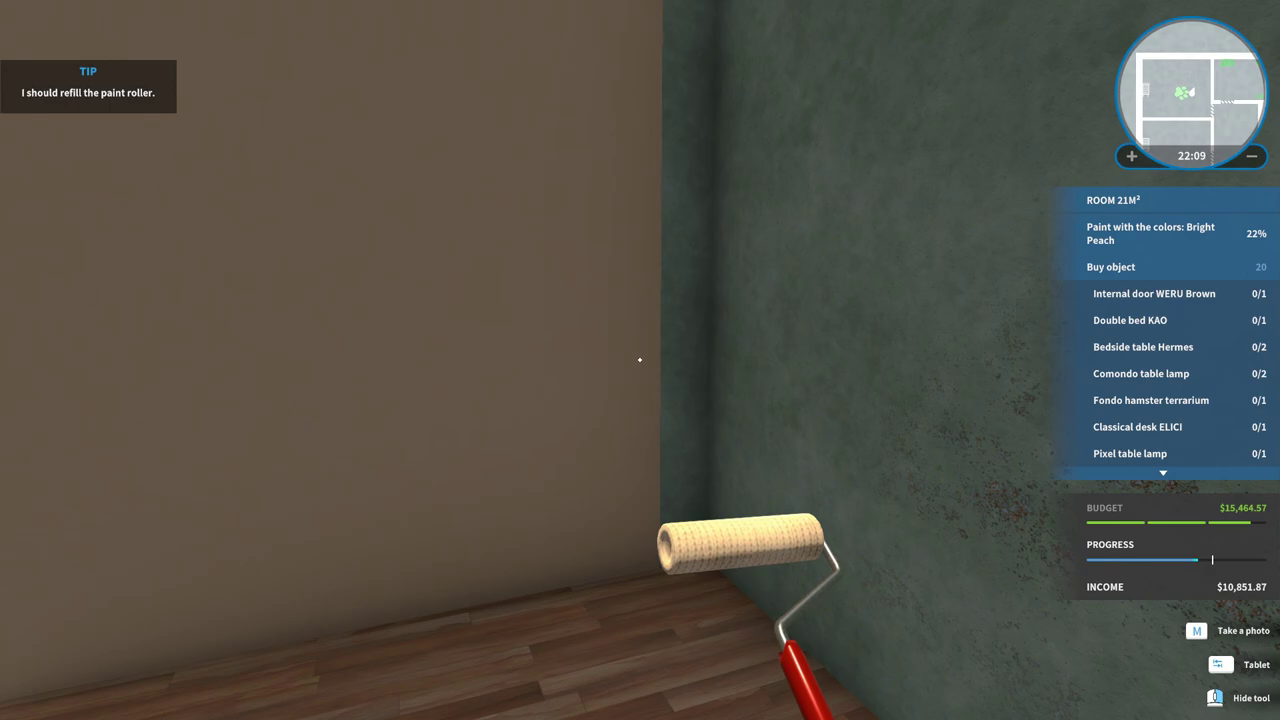
left_click(639, 359)
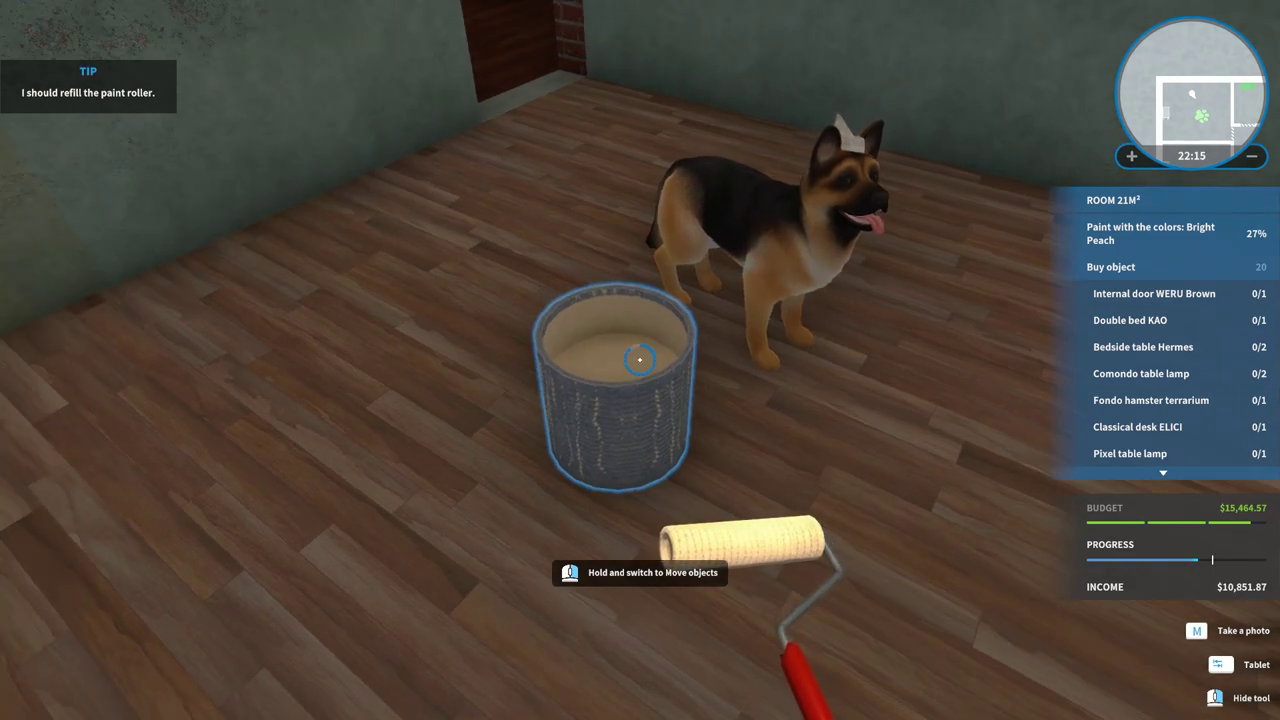
left_click(639, 359)
left_click(639, 359)
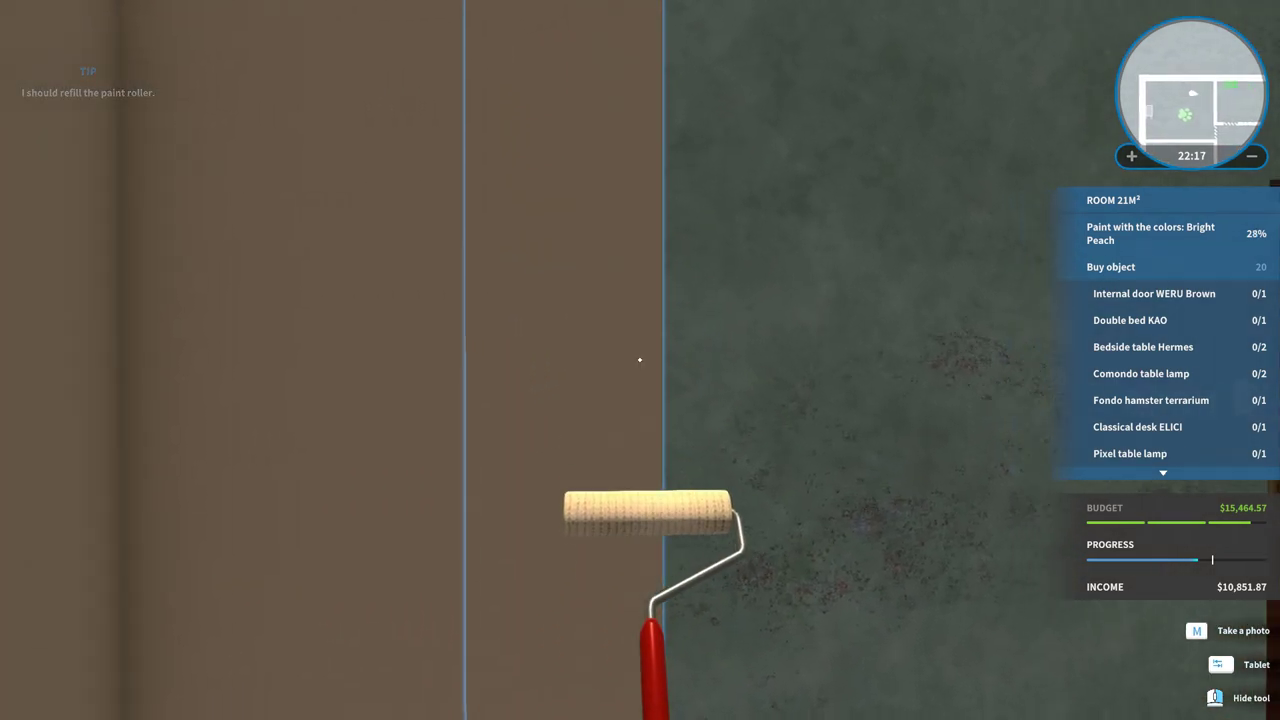
left_click(639, 359)
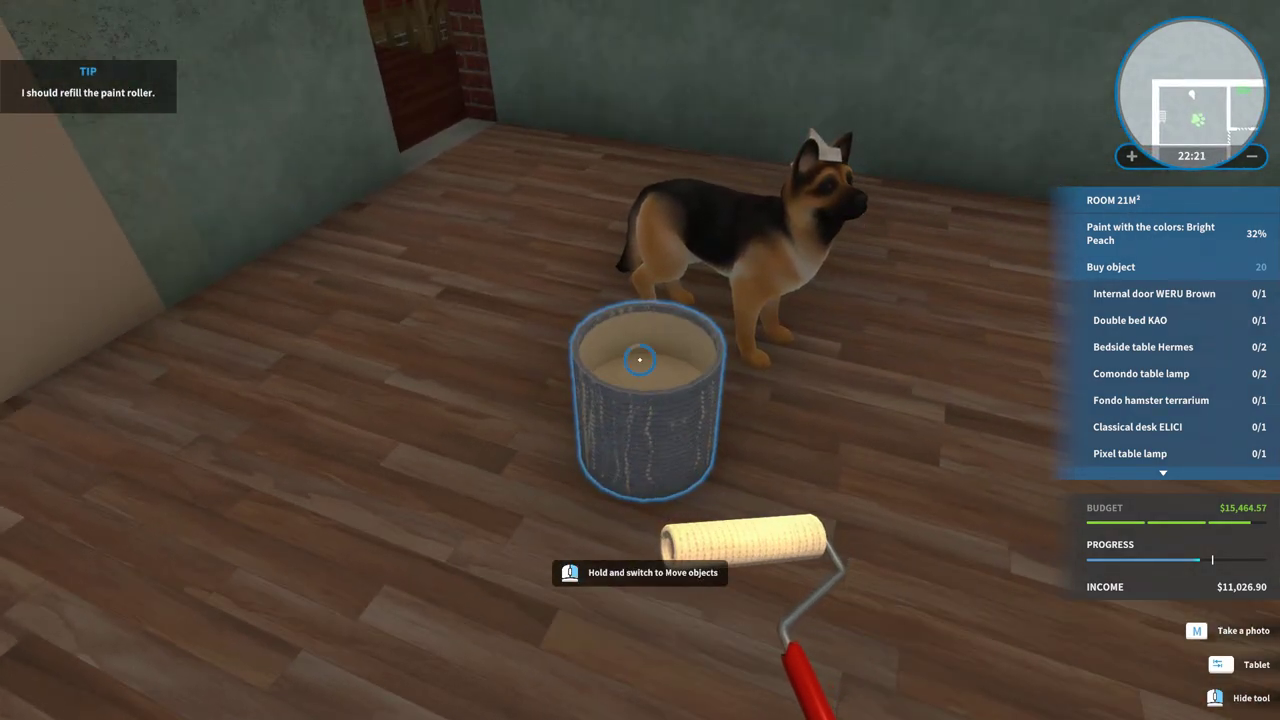
left_click(639, 359)
left_click(639, 359)
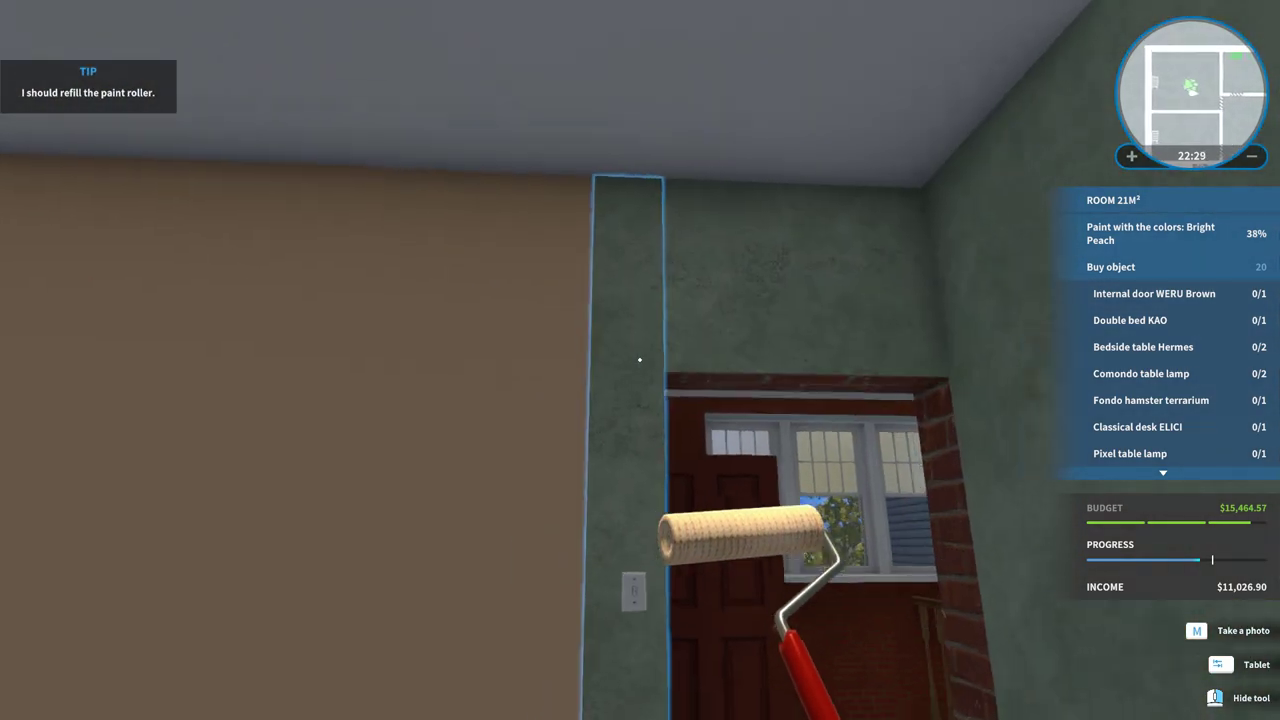
Step: Paint the strips by the doorway and toward the window, bringing painting to 73%
left_click(639, 360)
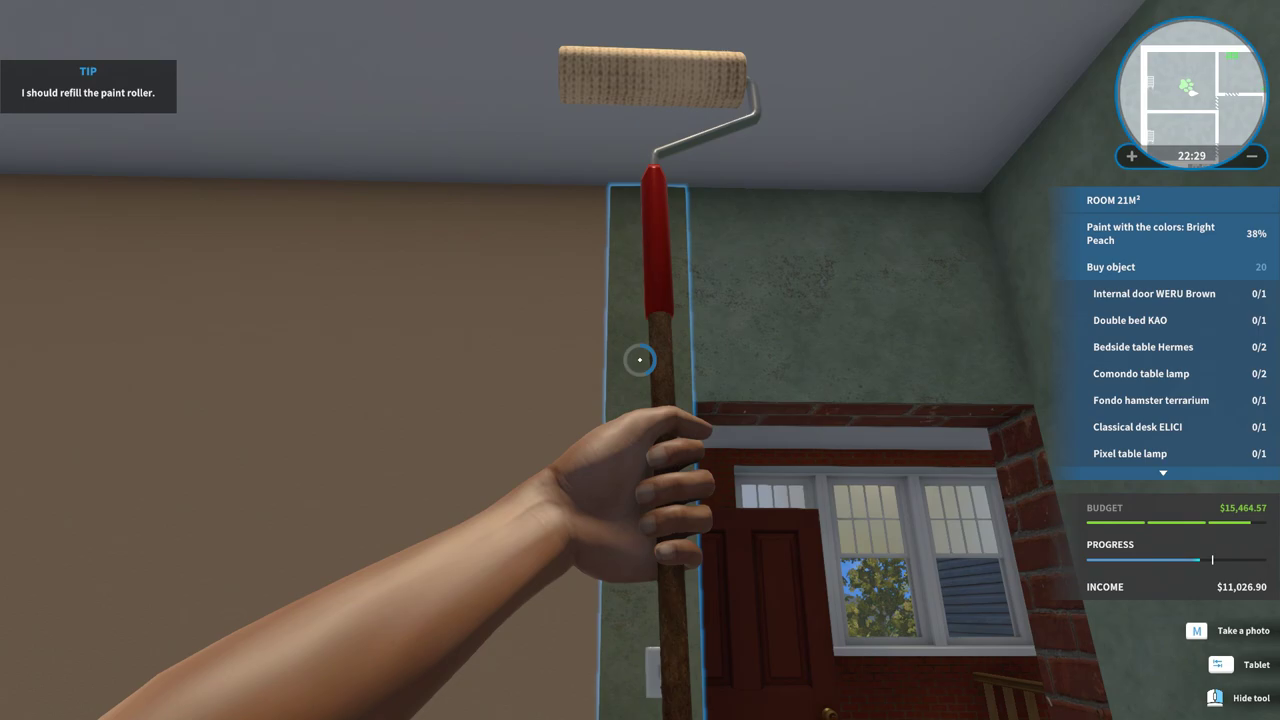
left_click(639, 360)
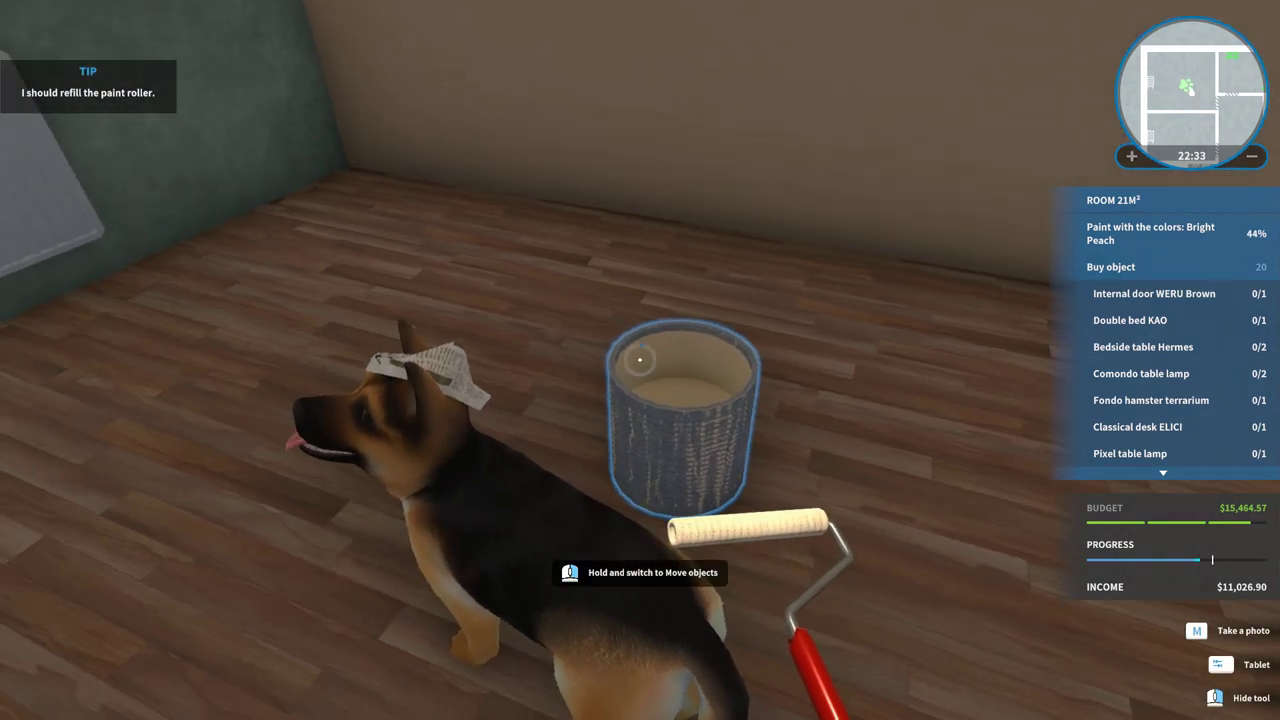
left_click(639, 360)
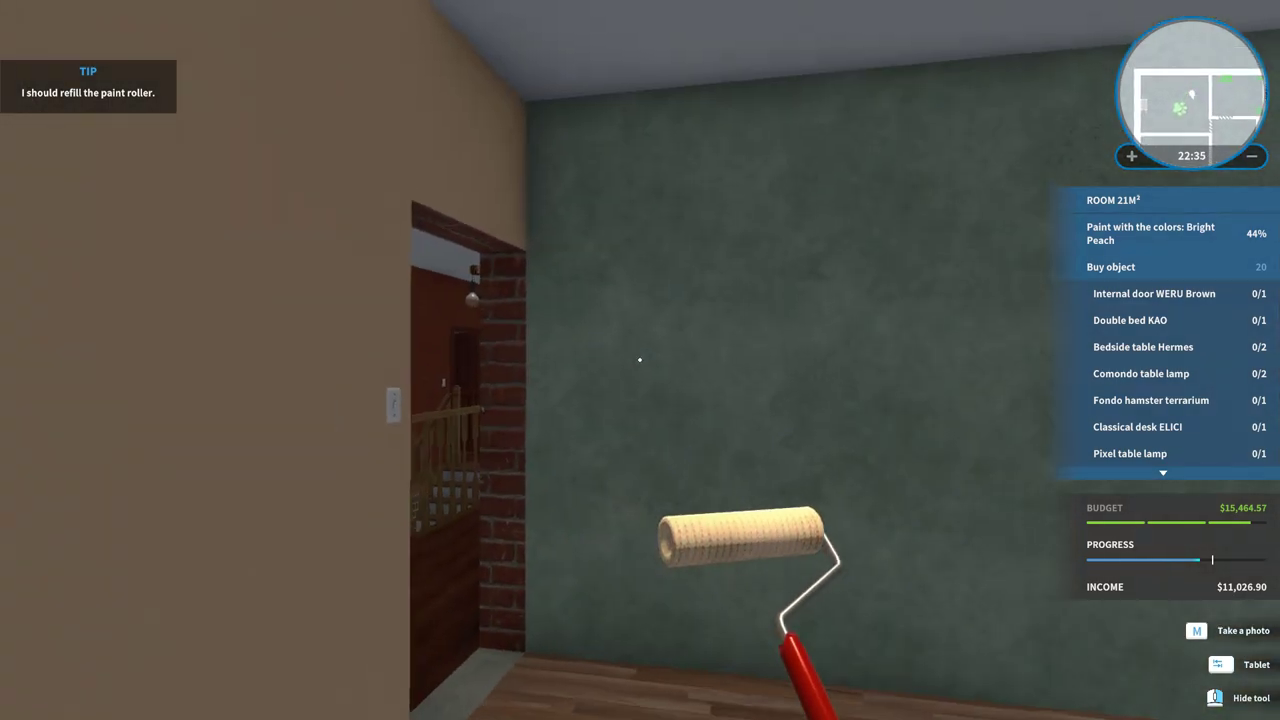
left_click(639, 360)
left_click(639, 360)
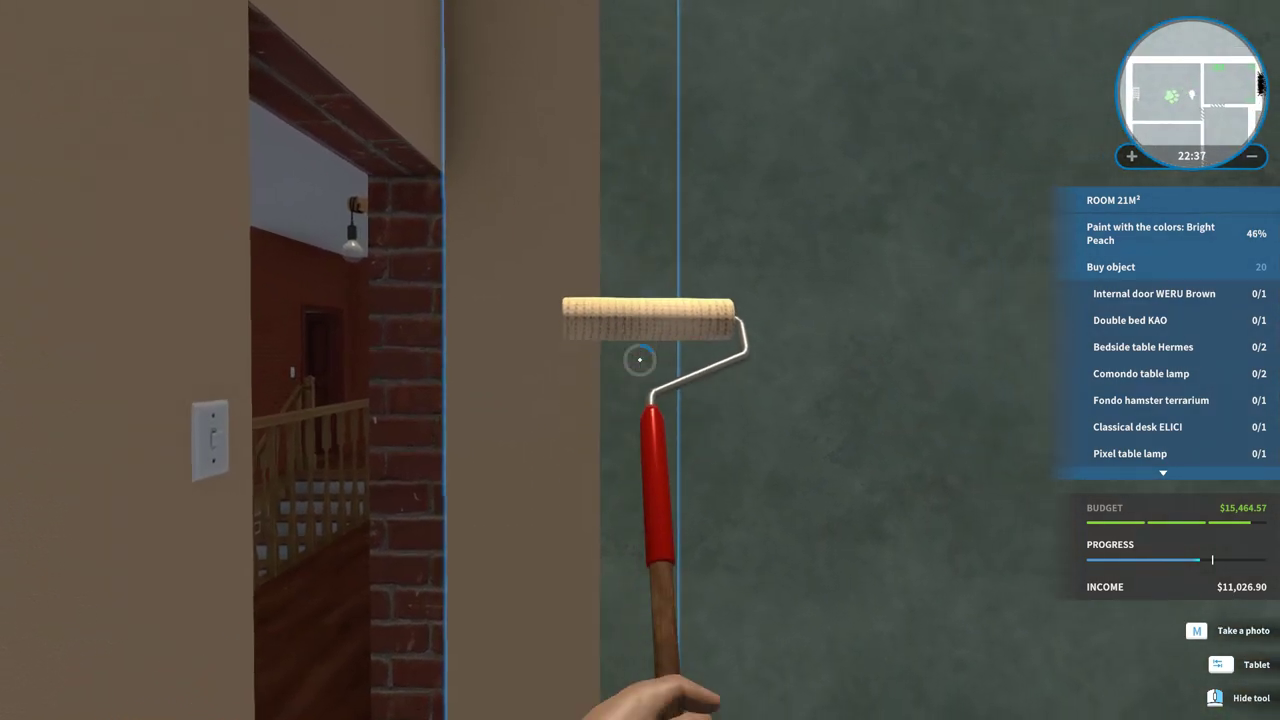
left_click(639, 360)
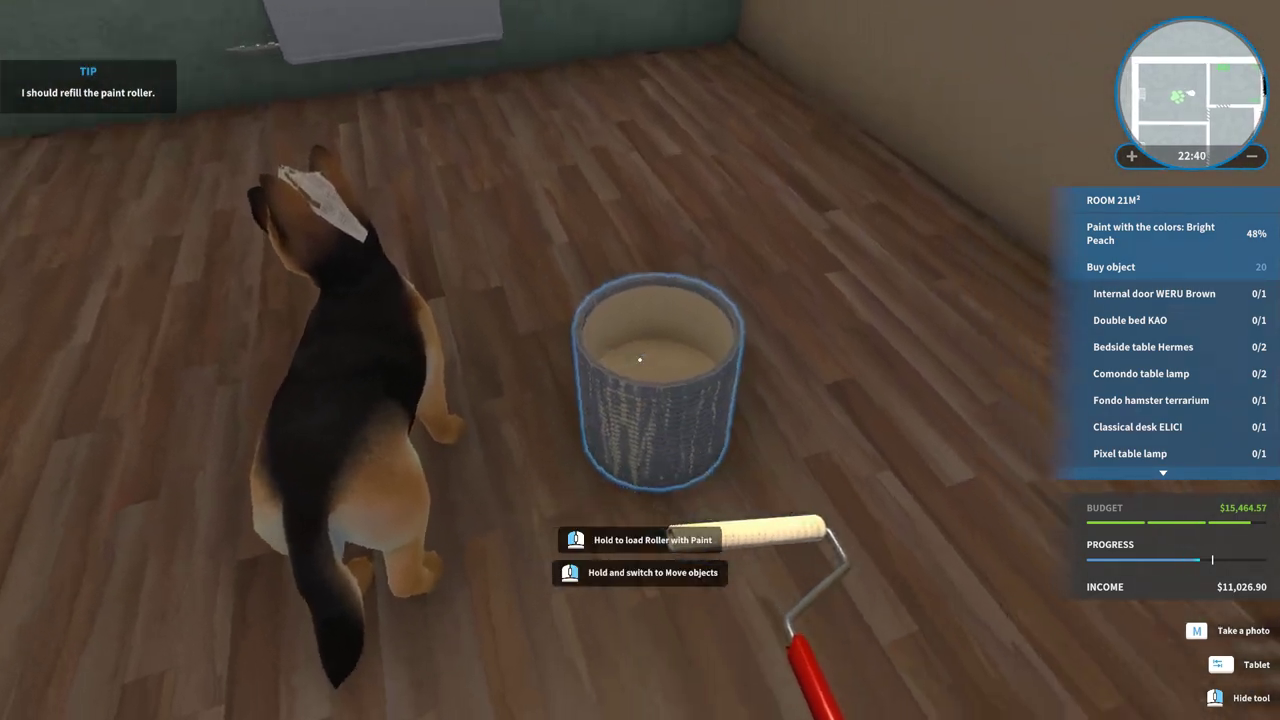
left_click(639, 360)
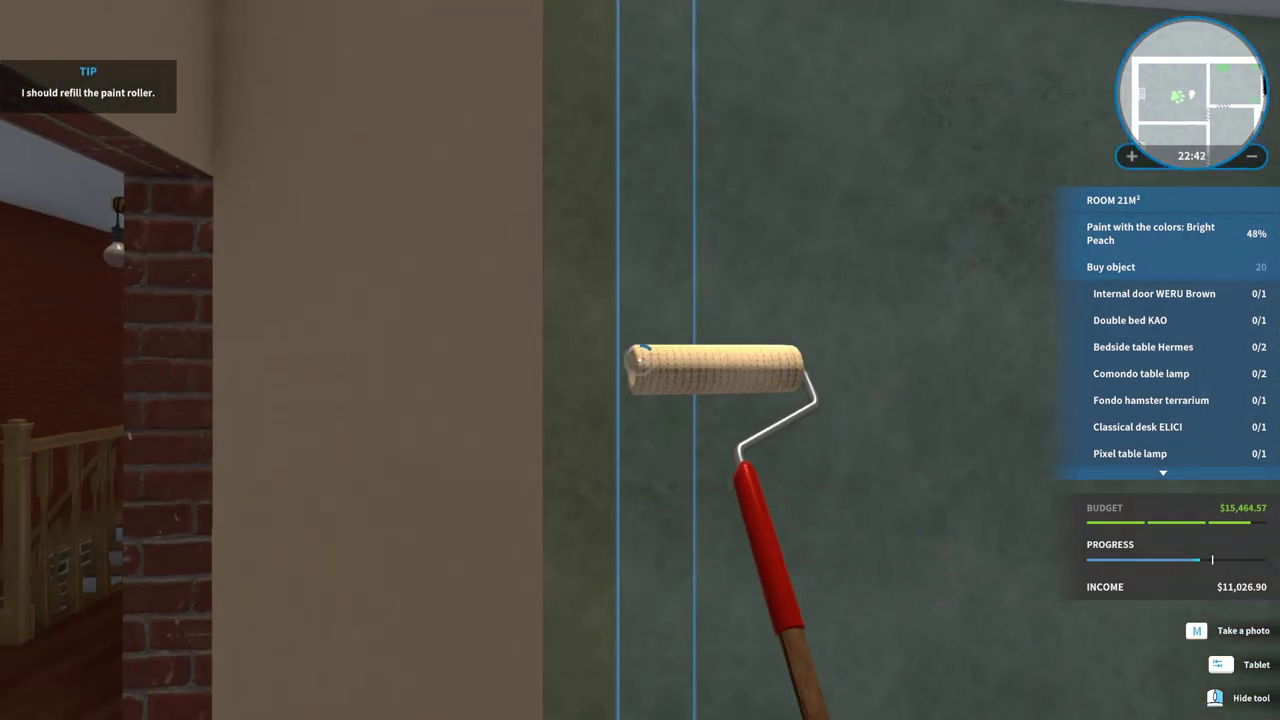
left_click(639, 360)
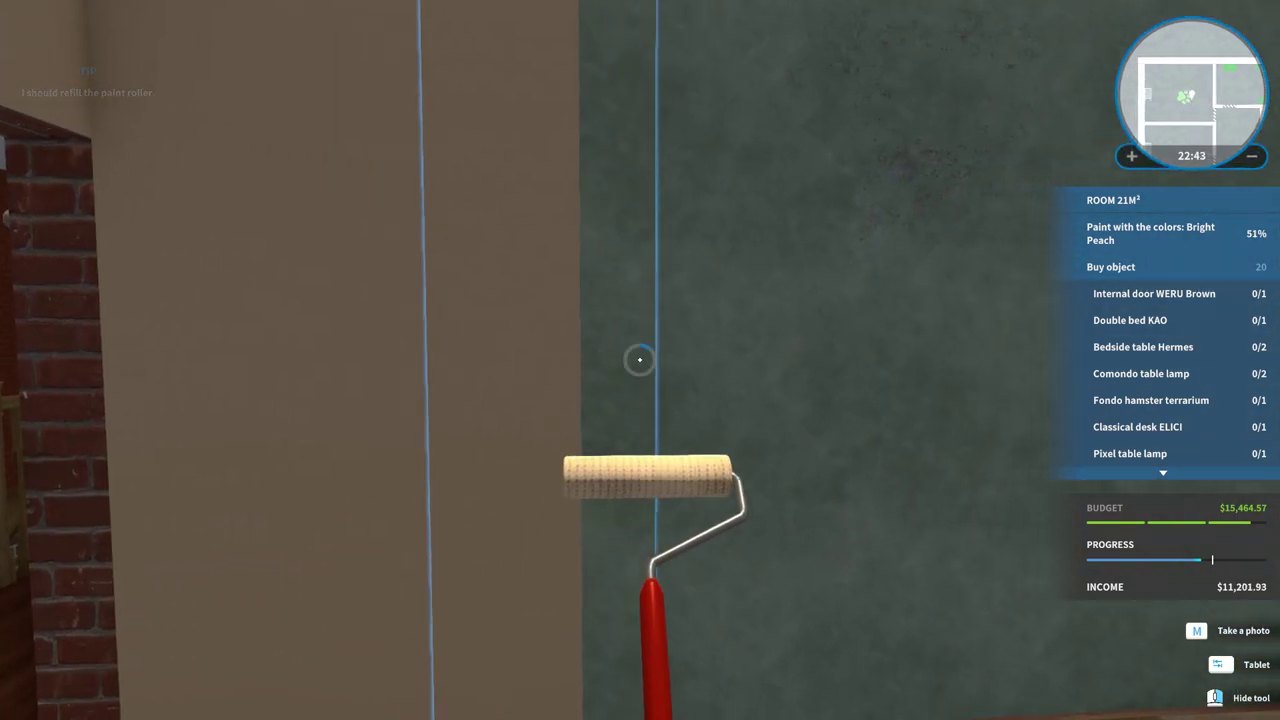
left_click(639, 360)
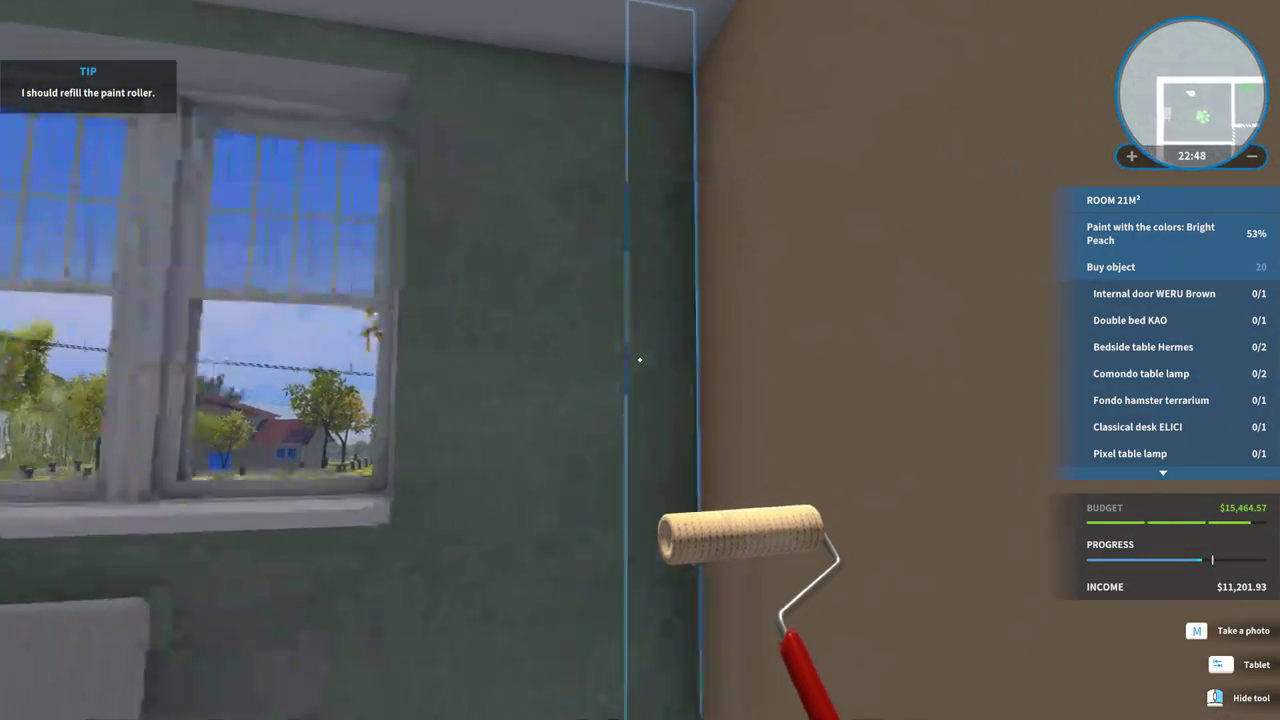
left_click(639, 360)
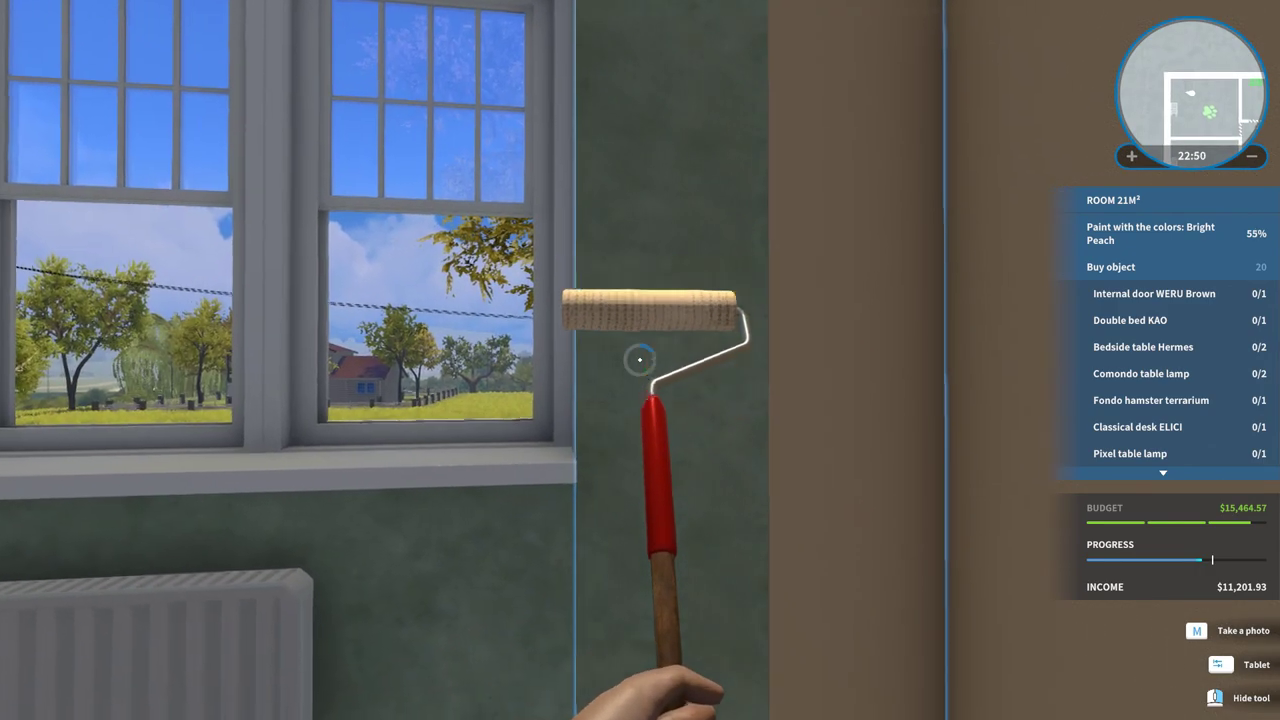
left_click(639, 360)
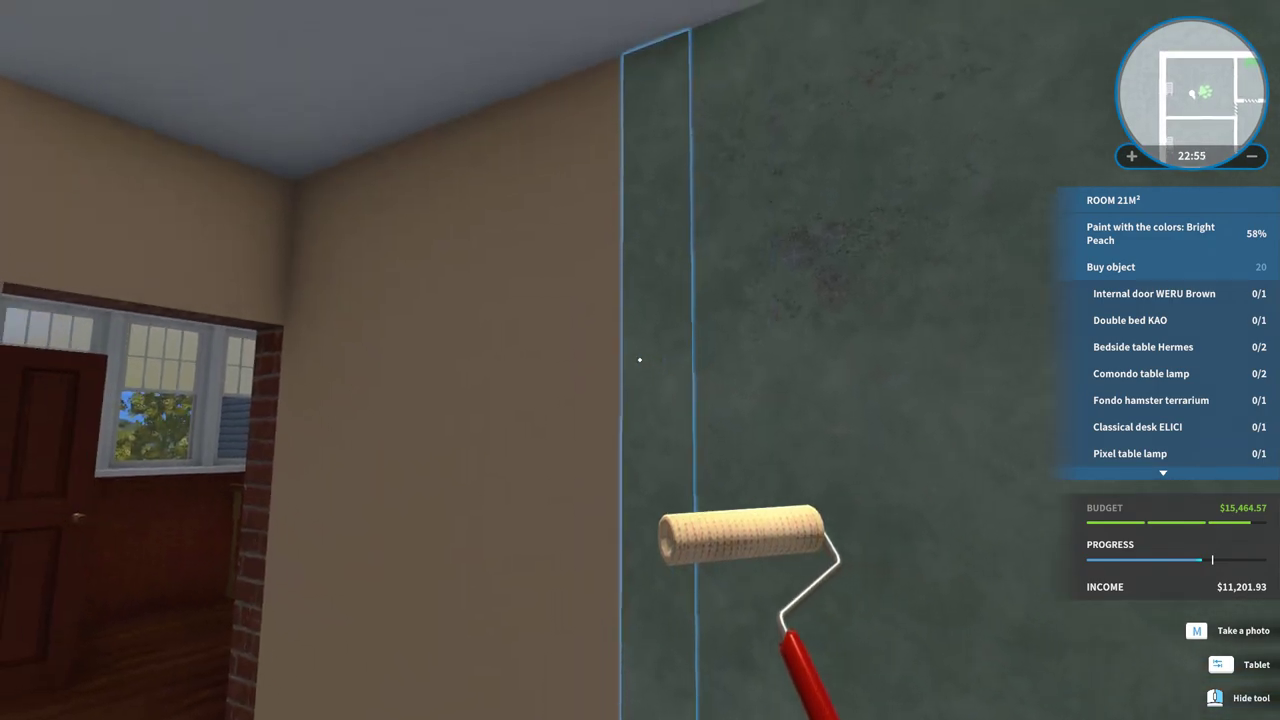
left_click(639, 360)
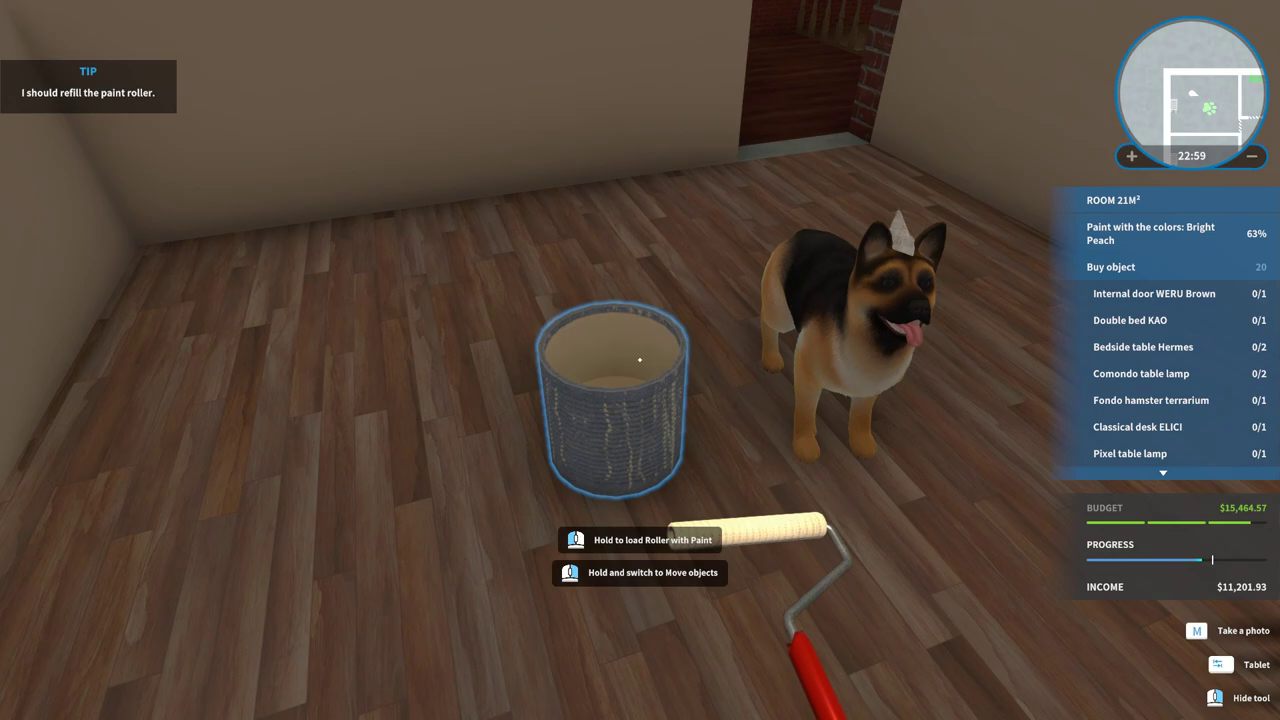
left_click(639, 360)
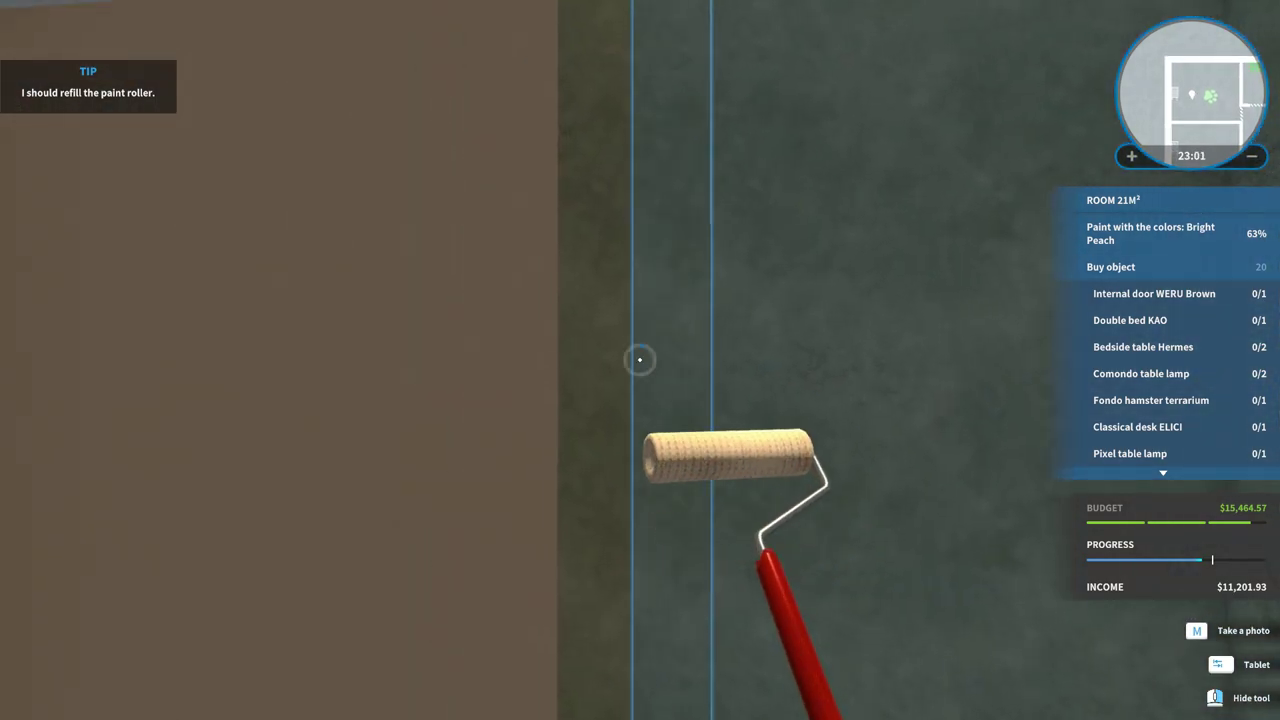
left_click(639, 360)
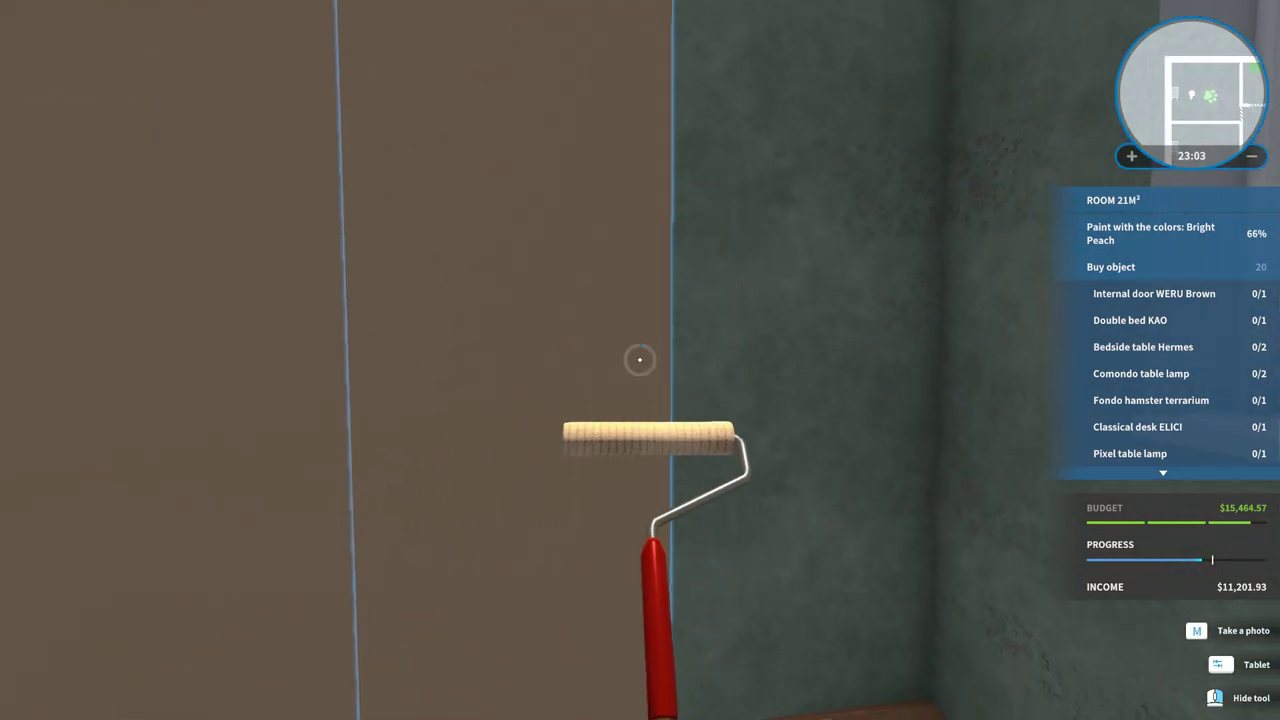
left_click(639, 360)
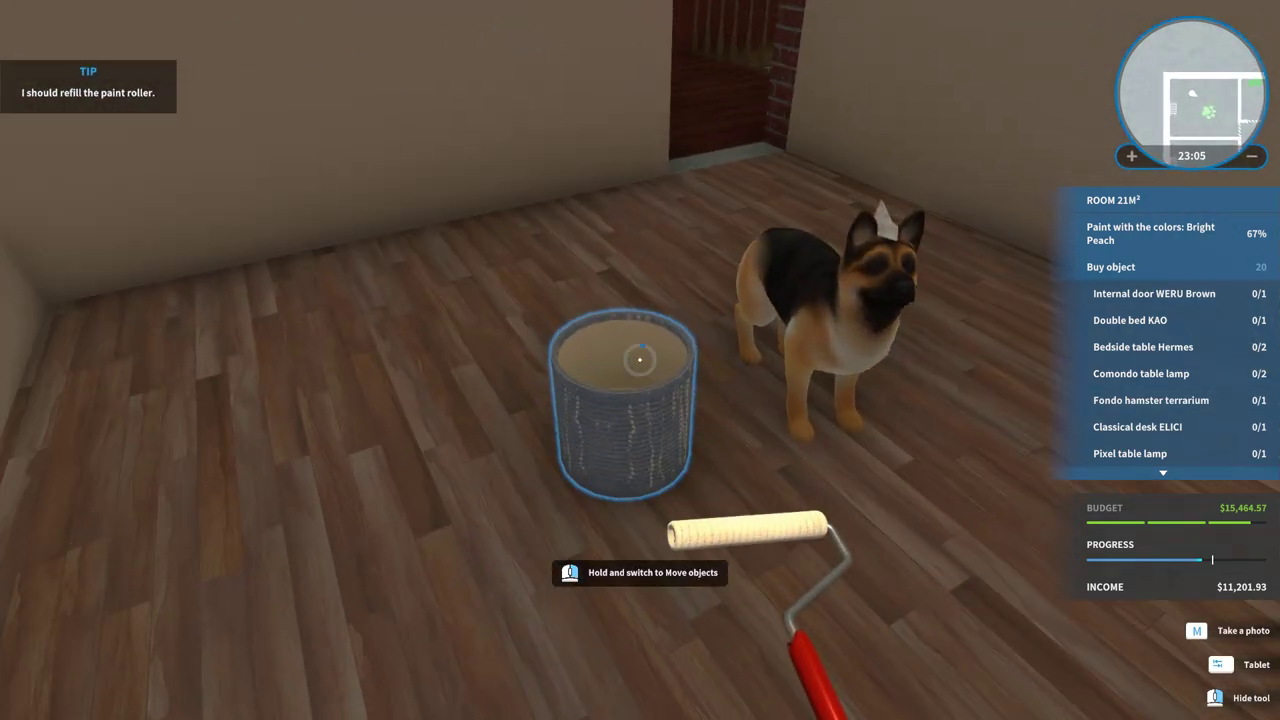
left_click(639, 360)
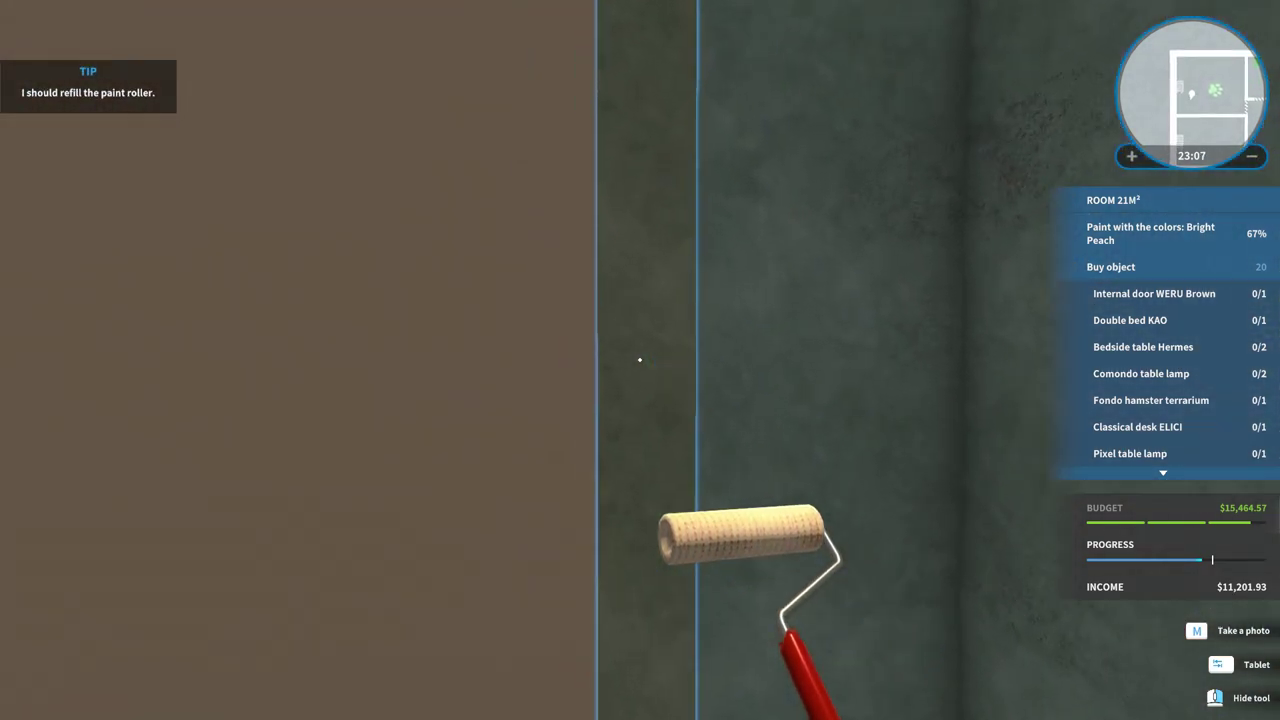
left_click(639, 360)
left_click(639, 360)
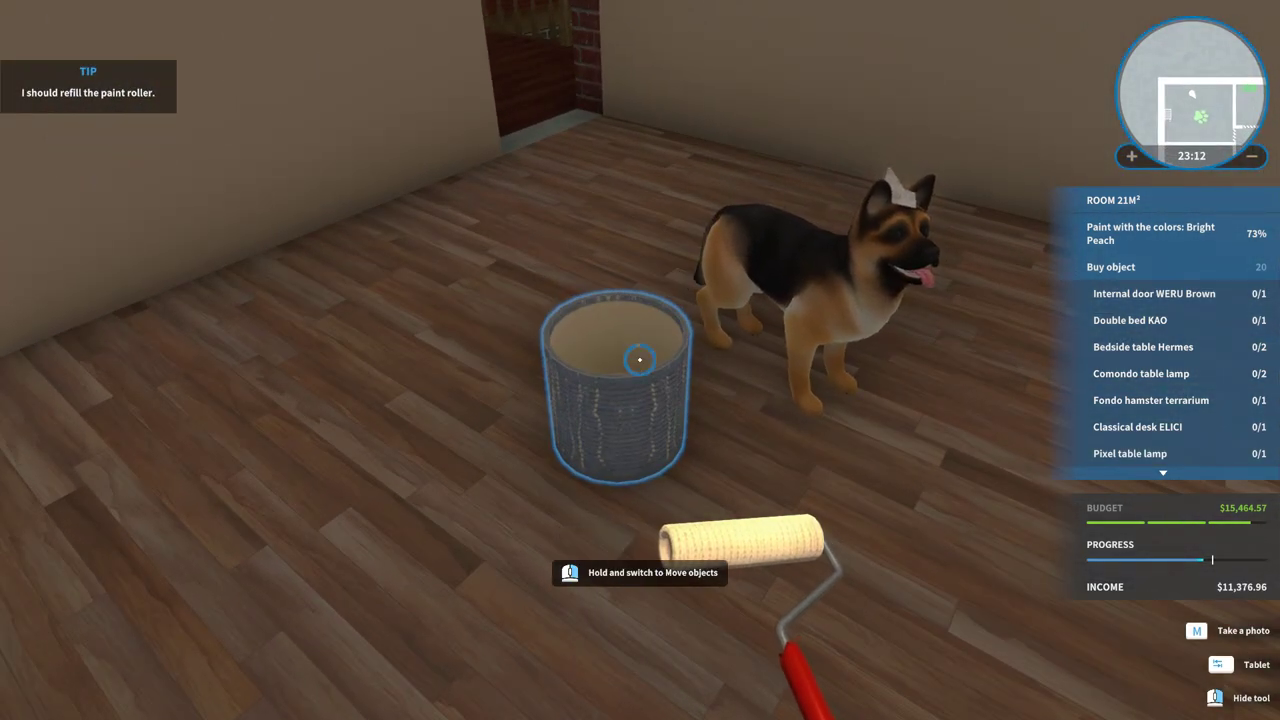
Step: Paint the wall strips beside the window and around the radiator Bright Peach
left_click(639, 360)
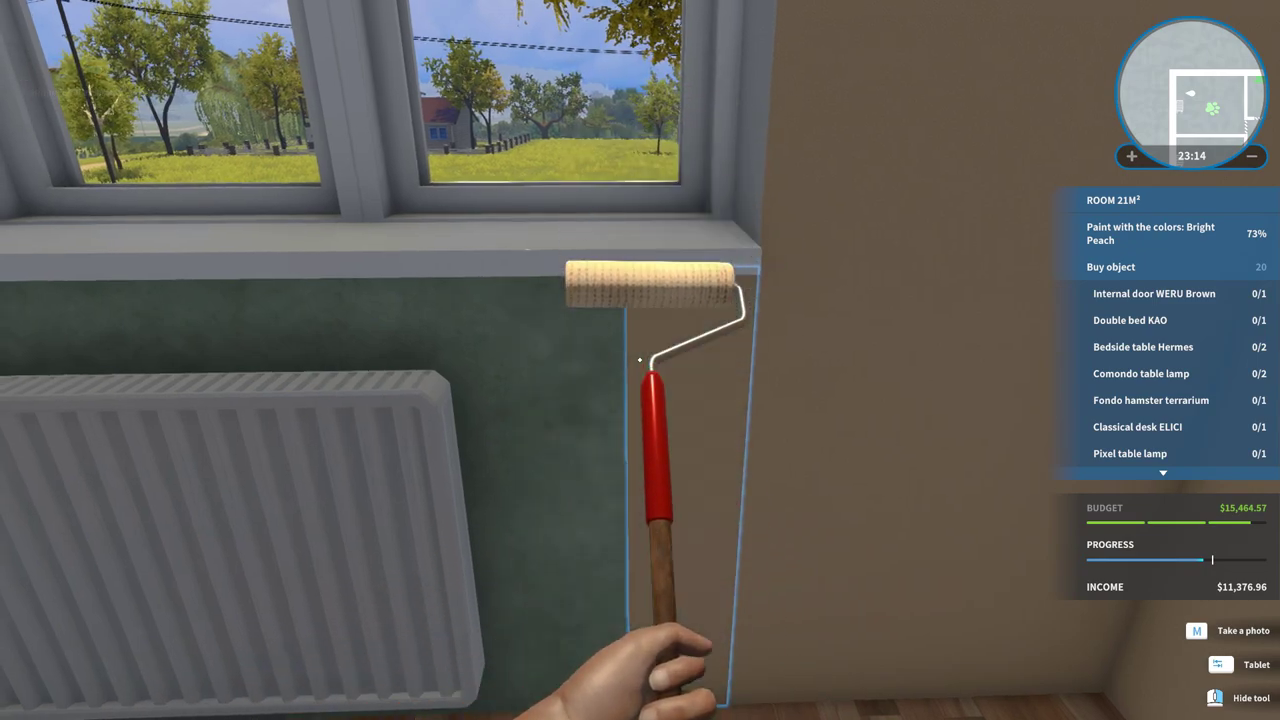
left_click(639, 360)
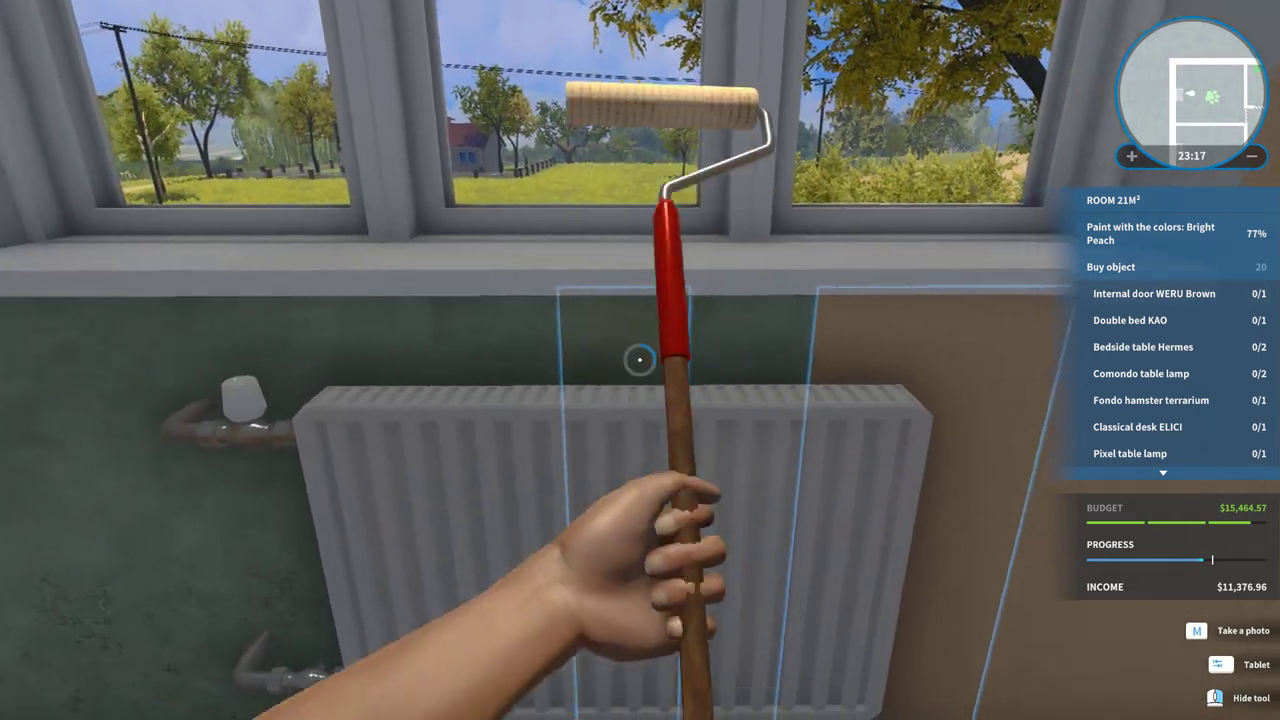
left_click(639, 360)
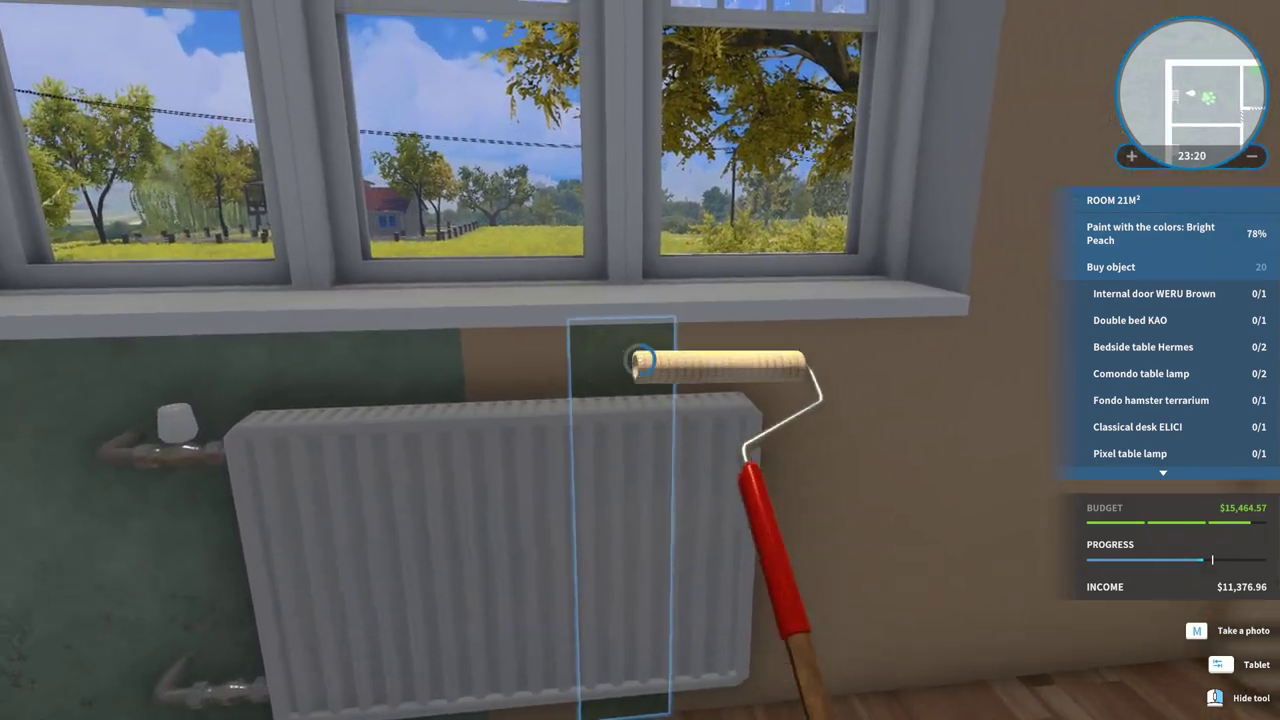
left_click(639, 360)
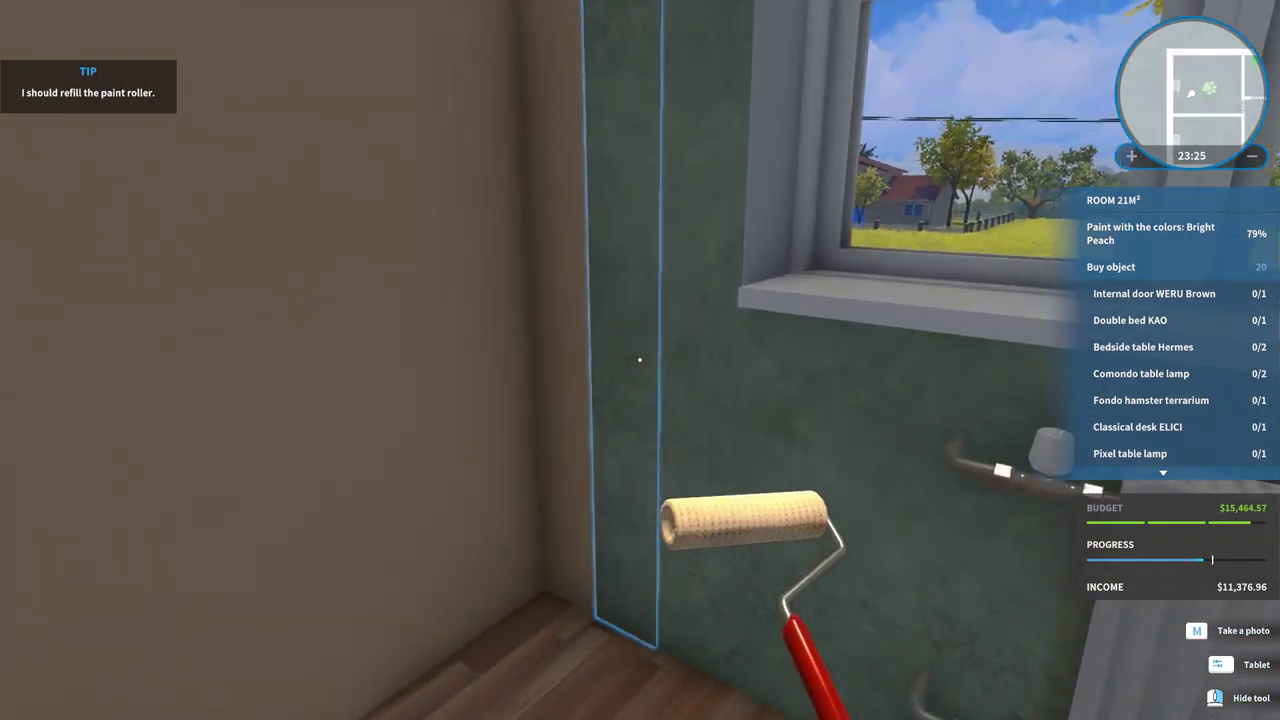
left_click(639, 360)
left_click(639, 360)
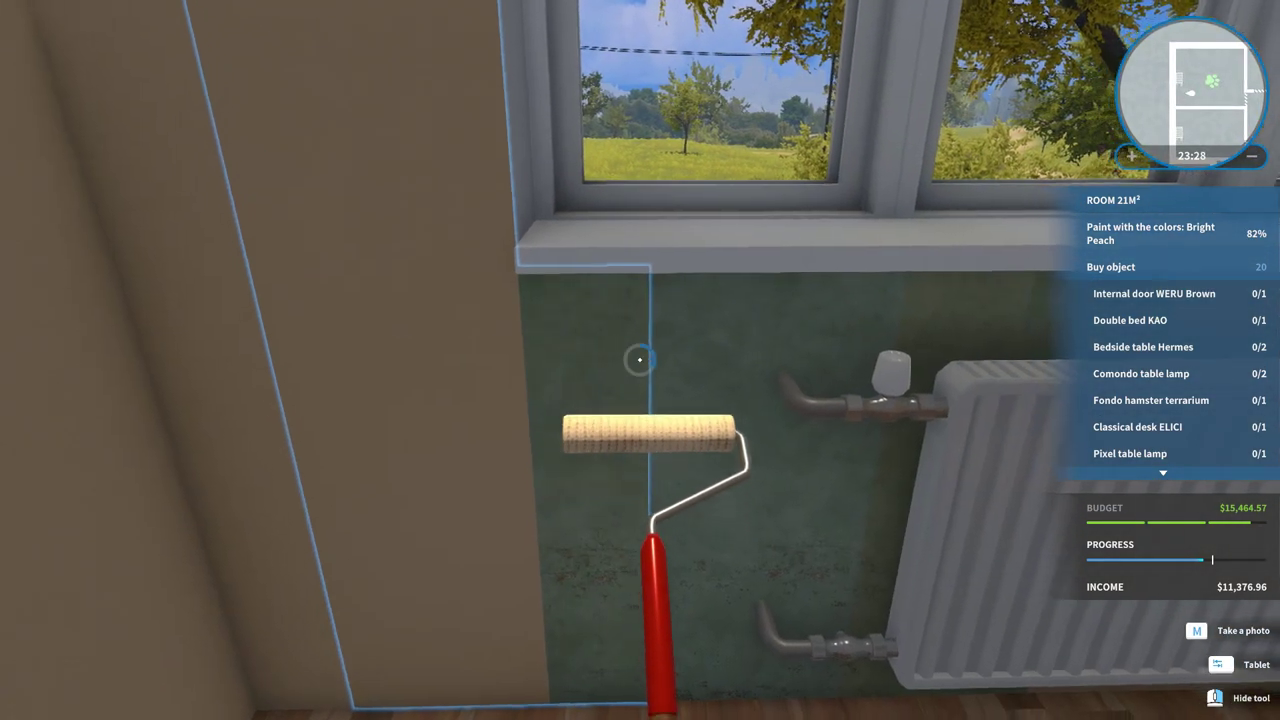
left_click(639, 360)
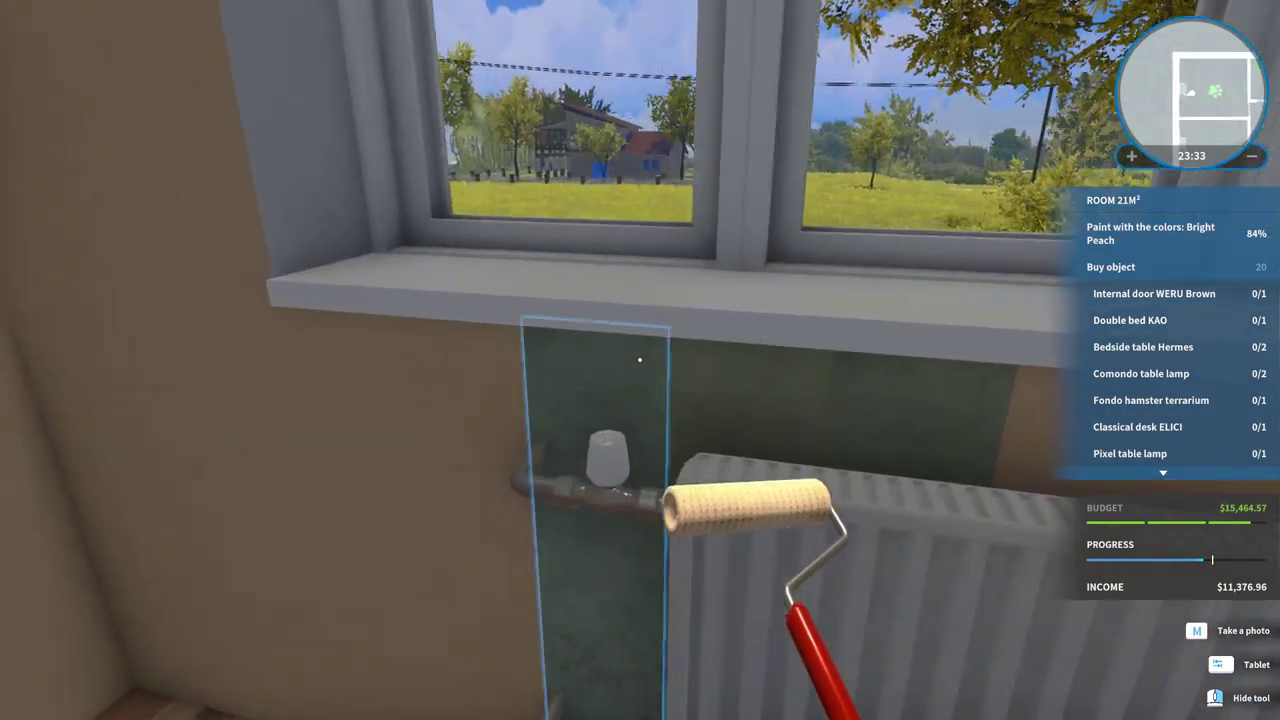
left_click(639, 360)
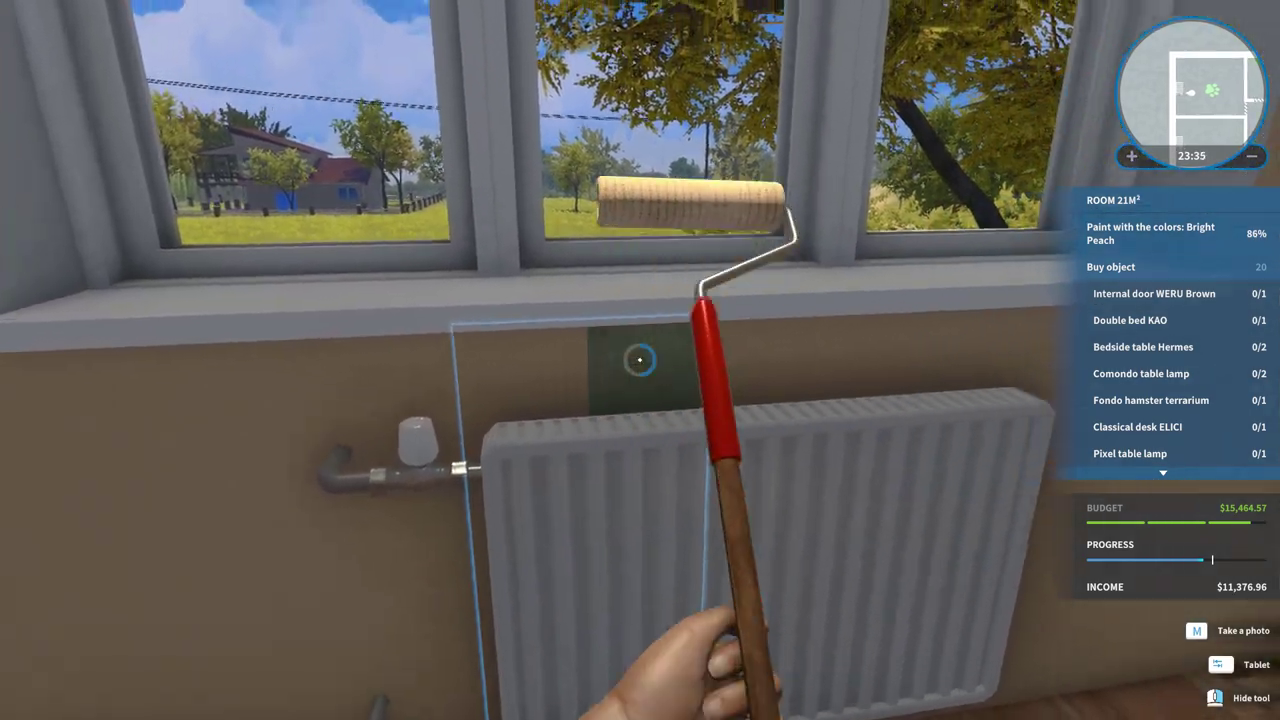
left_click(639, 360)
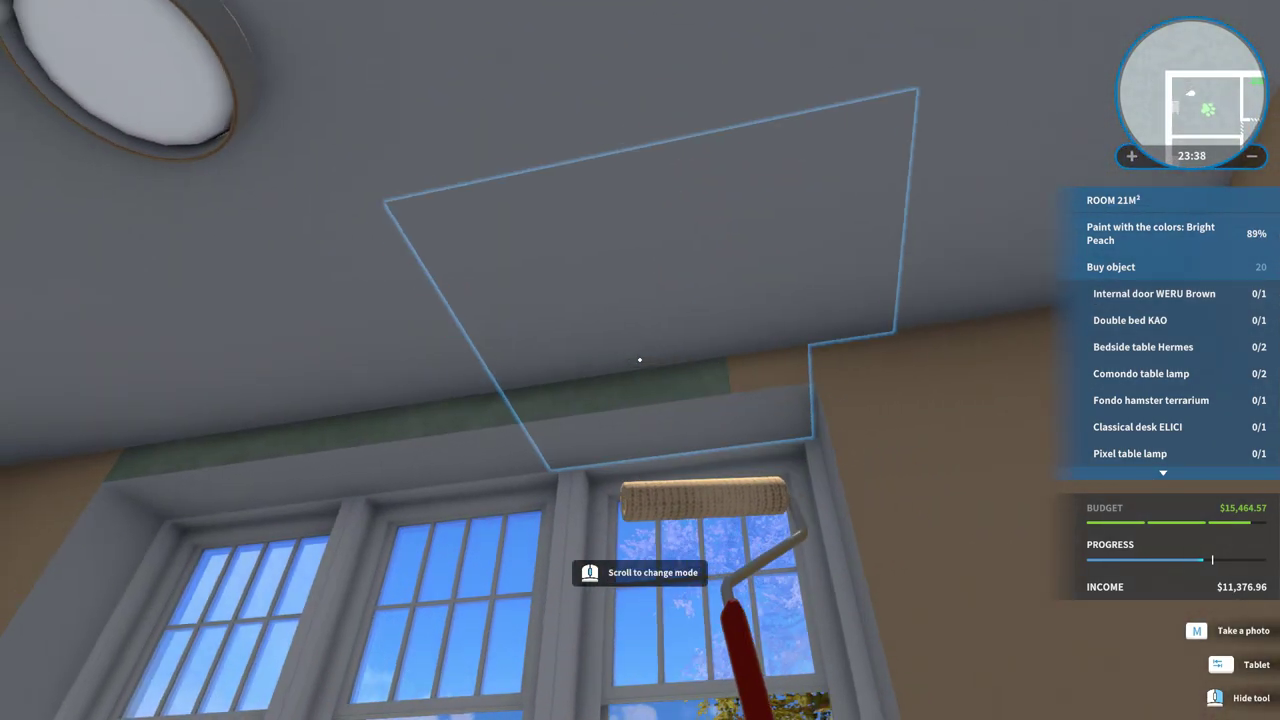
Step: Paint the last green strips above the window and along the ceiling
left_click(639, 360)
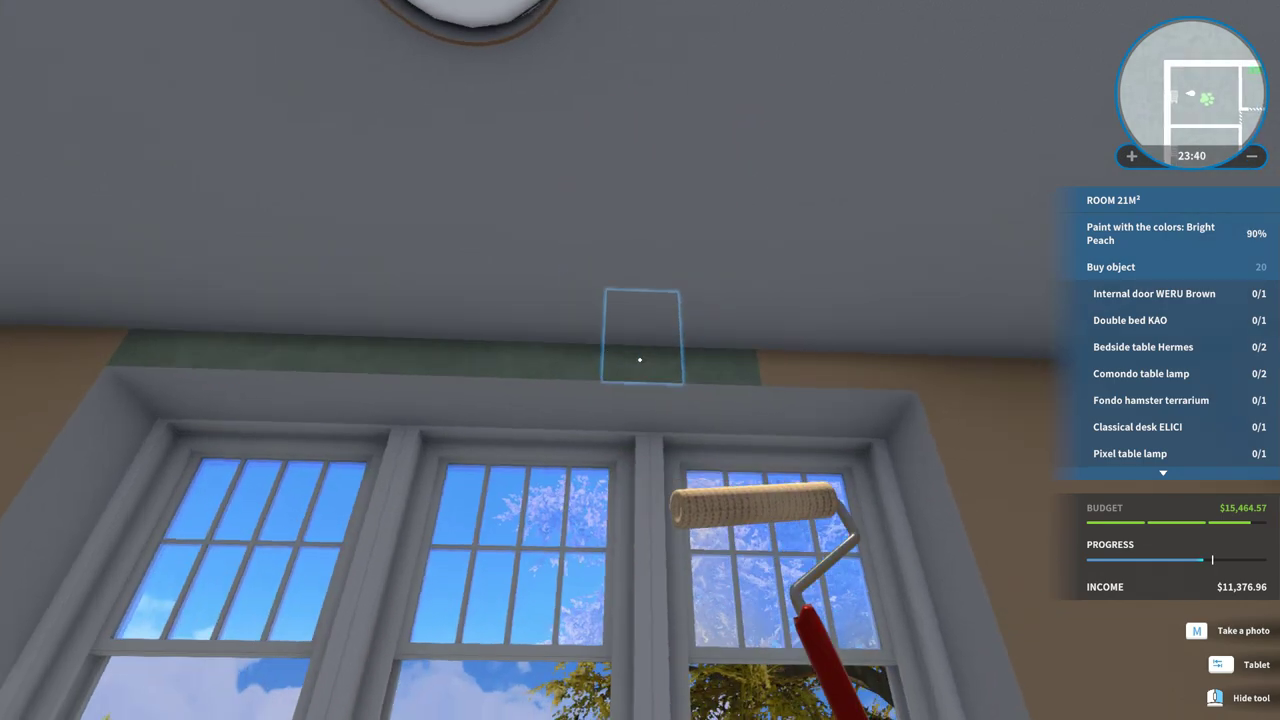
left_click(639, 360)
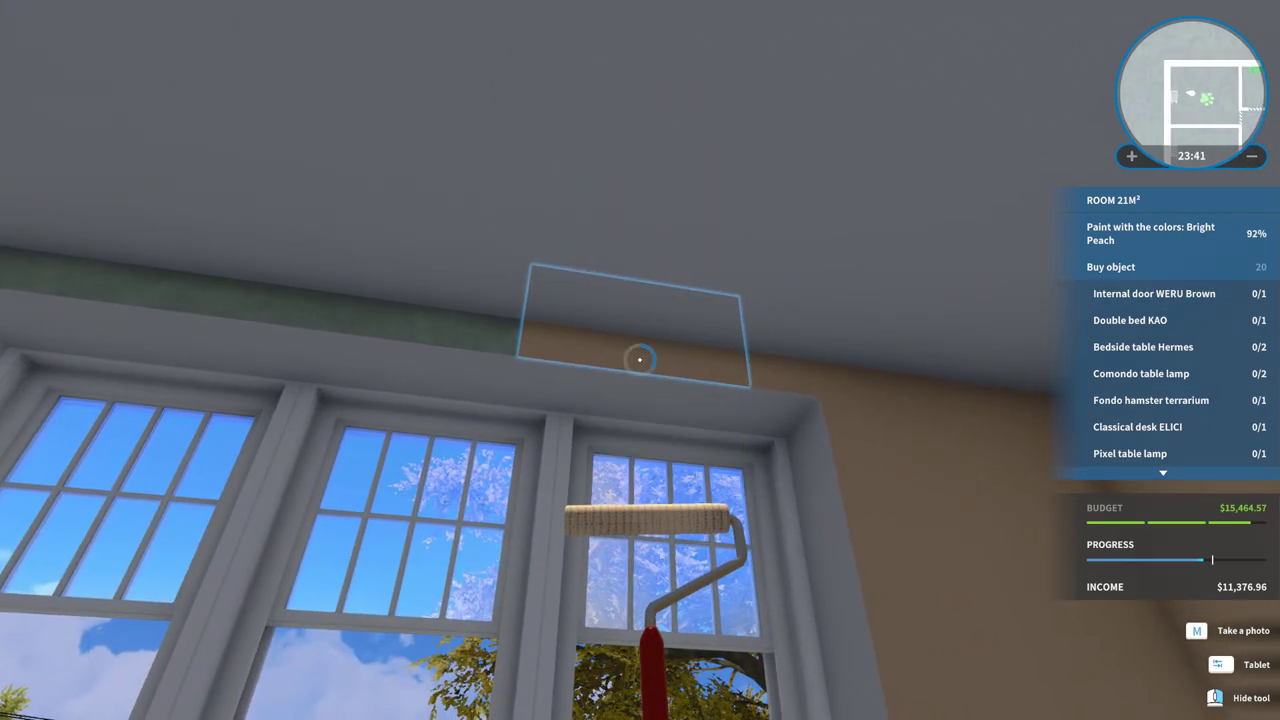
left_click(639, 360)
left_click(639, 360)
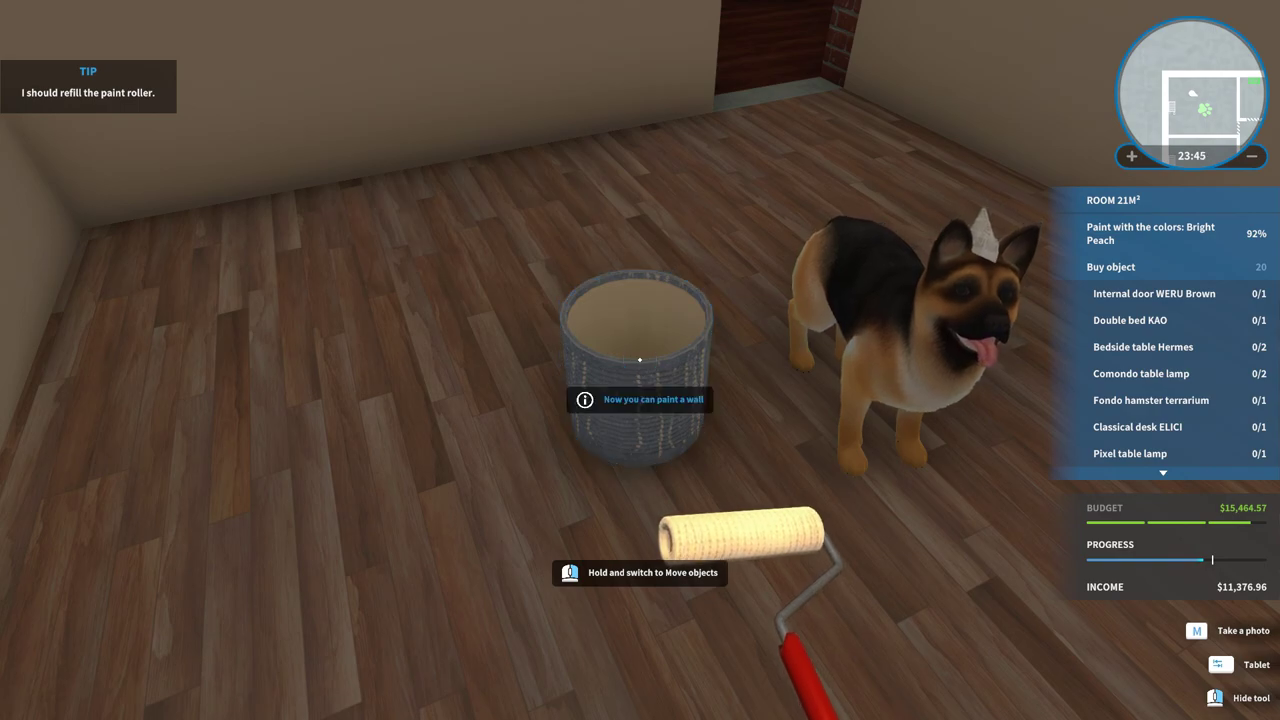
left_click(639, 360)
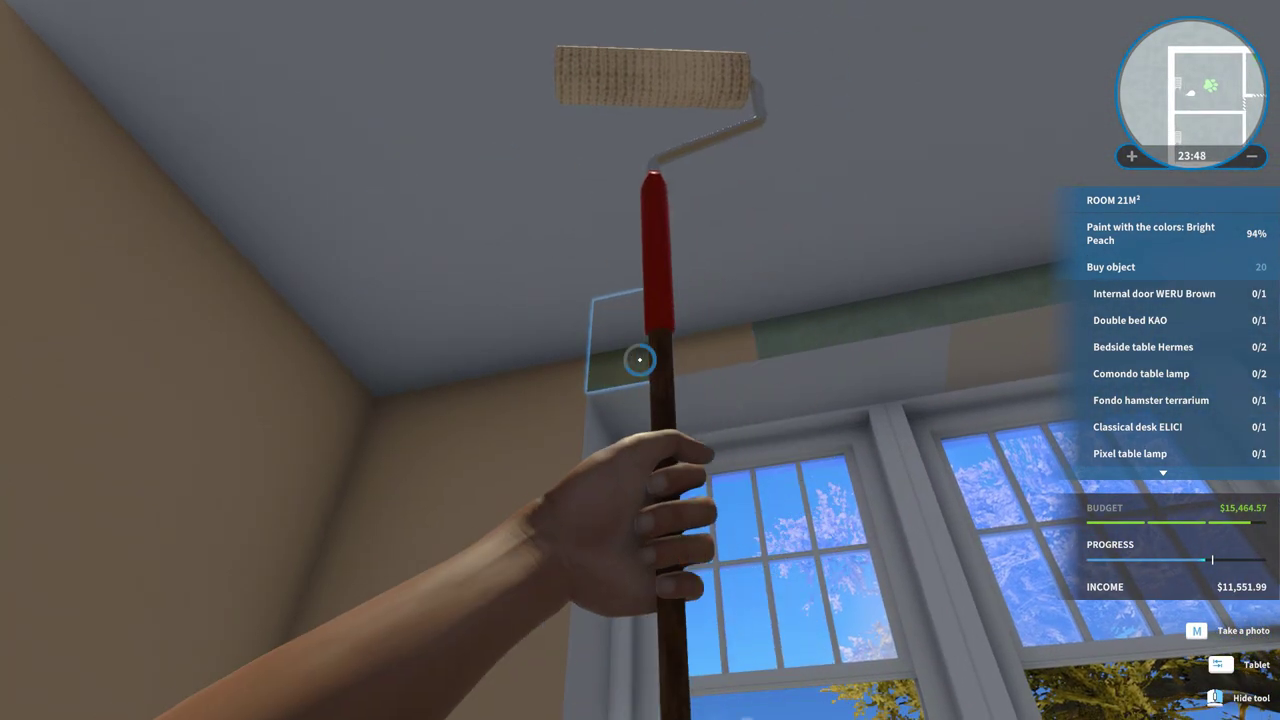
left_click(639, 360)
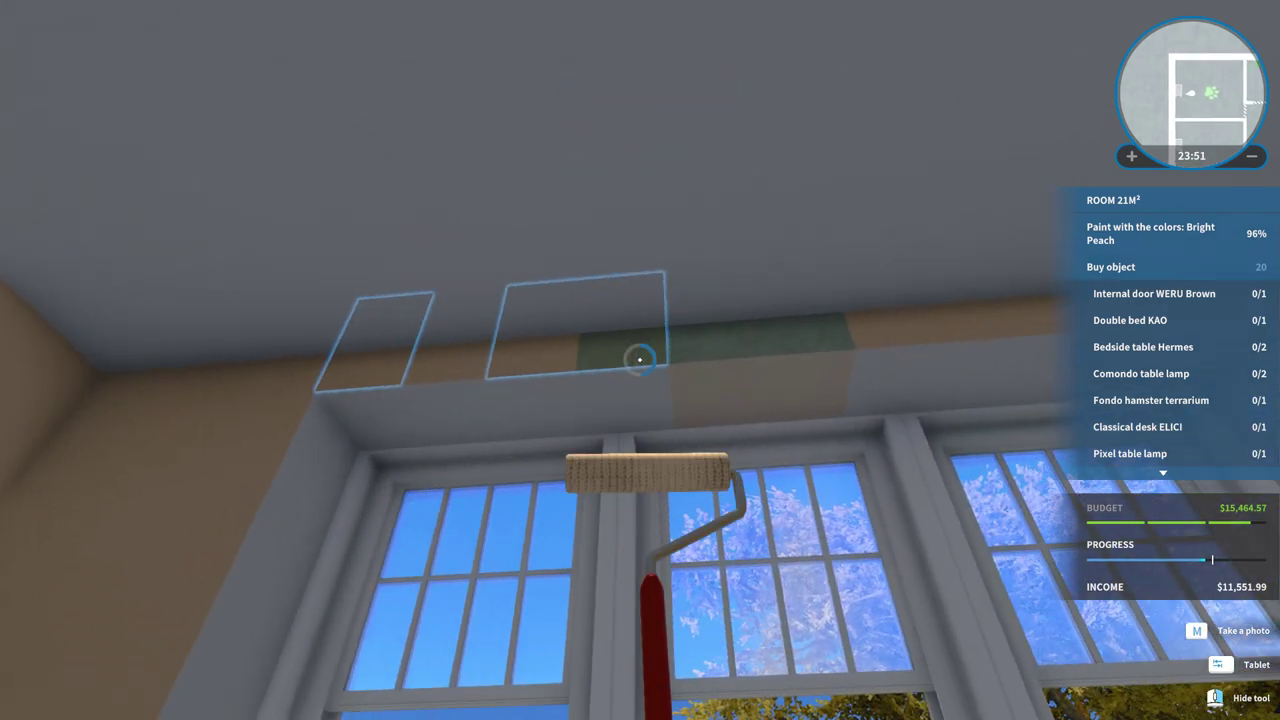
left_click(639, 360)
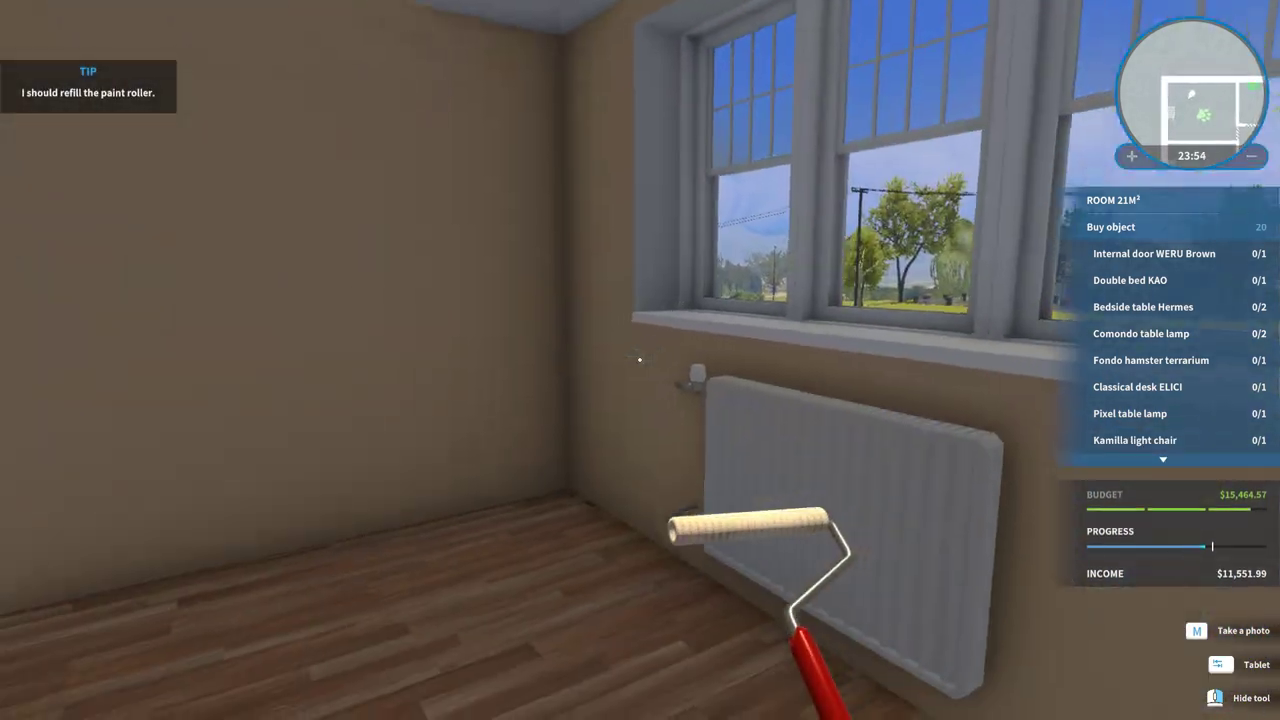
Step: Sell the empty paint bucket and bring up the tablet
key("q")
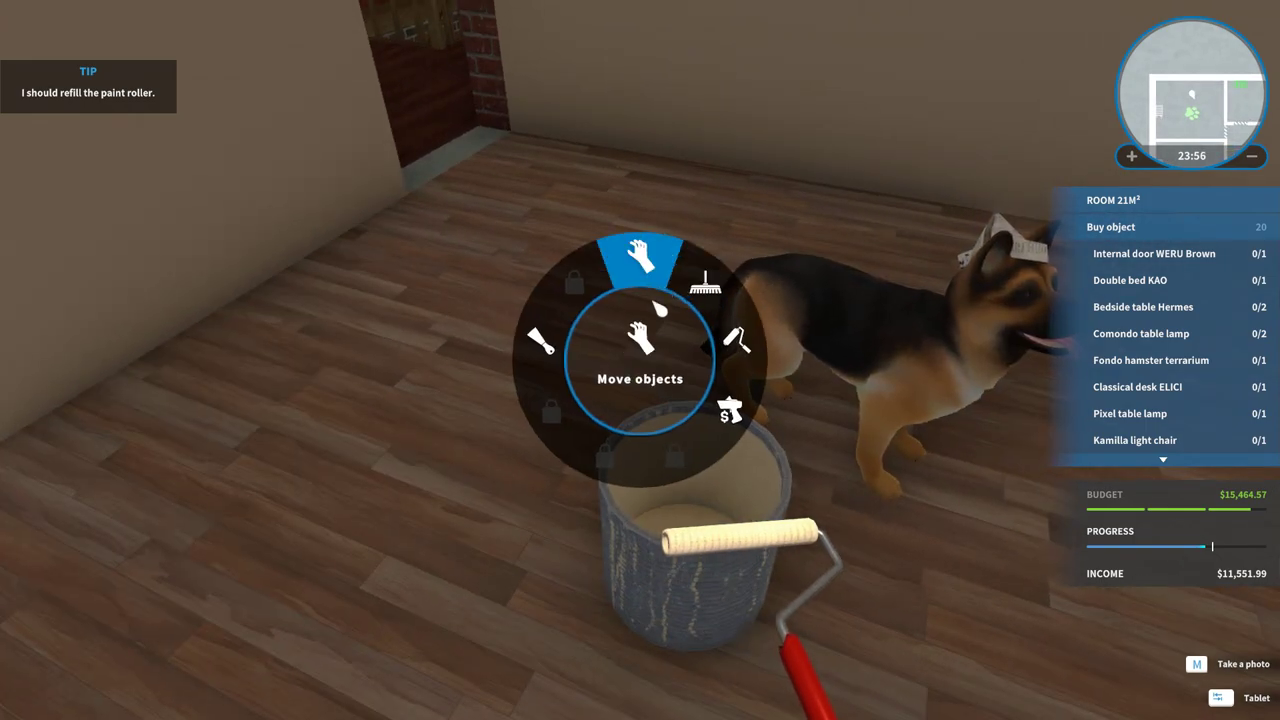
left_click(730, 410)
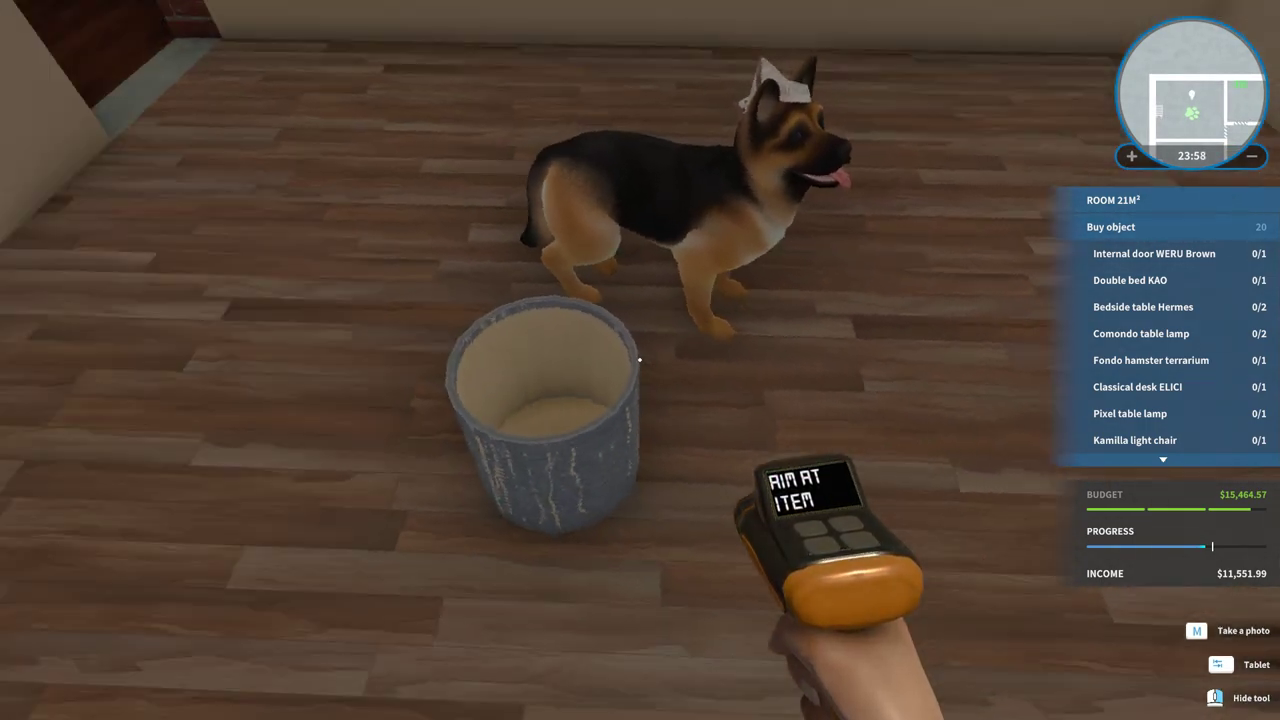
left_click(640, 360)
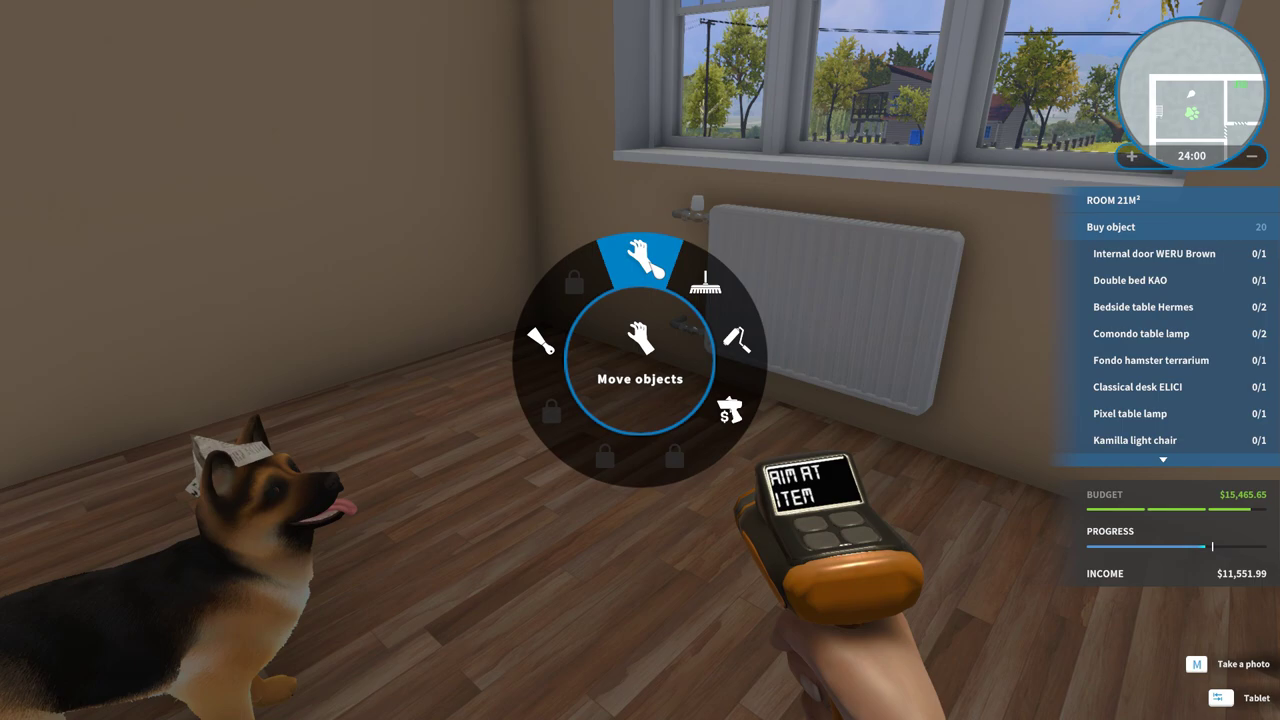
key("Tab")
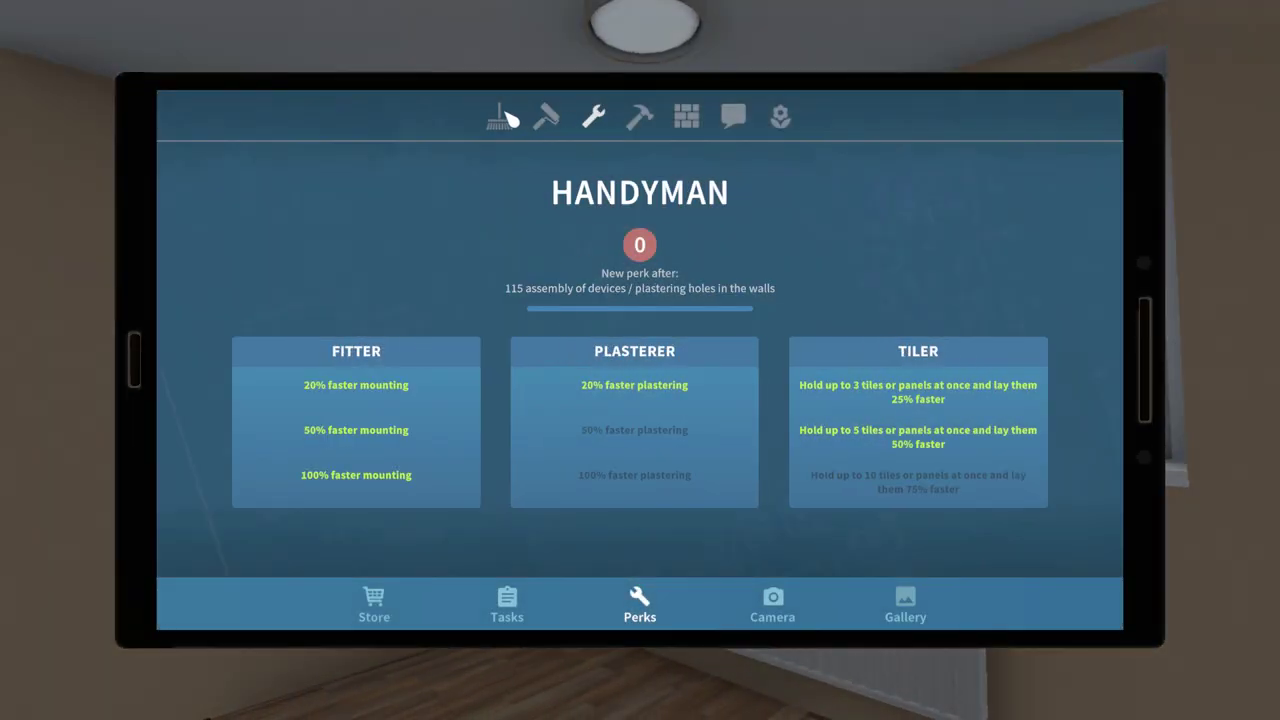
Step: Buy the $7.29 White wall paint from the store's Grayscale paints
left_click(376, 603)
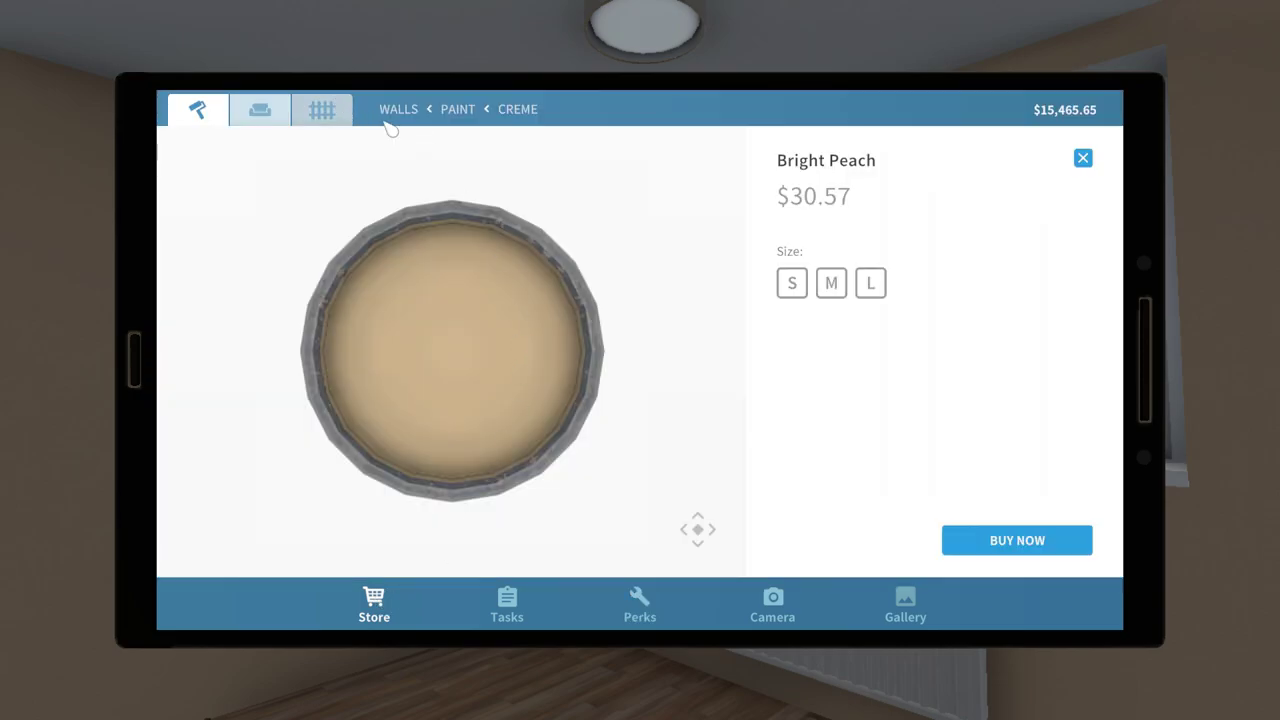
left_click(322, 109)
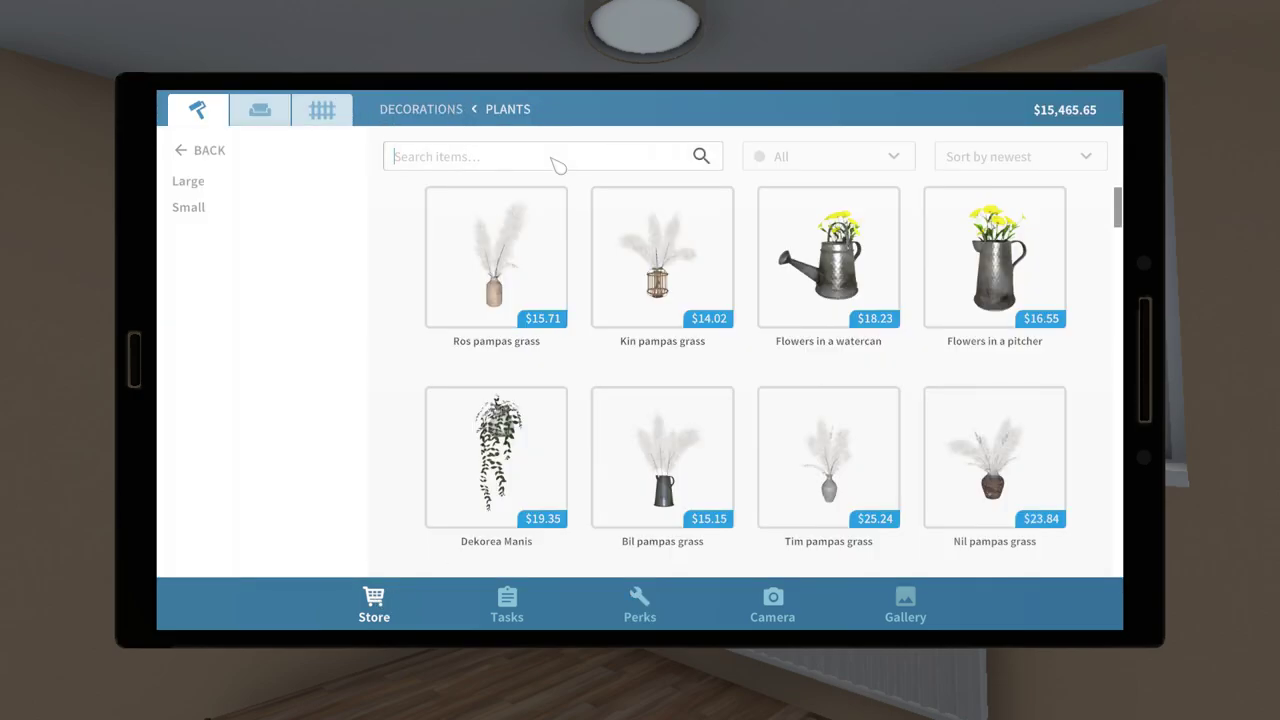
type("white")
left_click(408, 196)
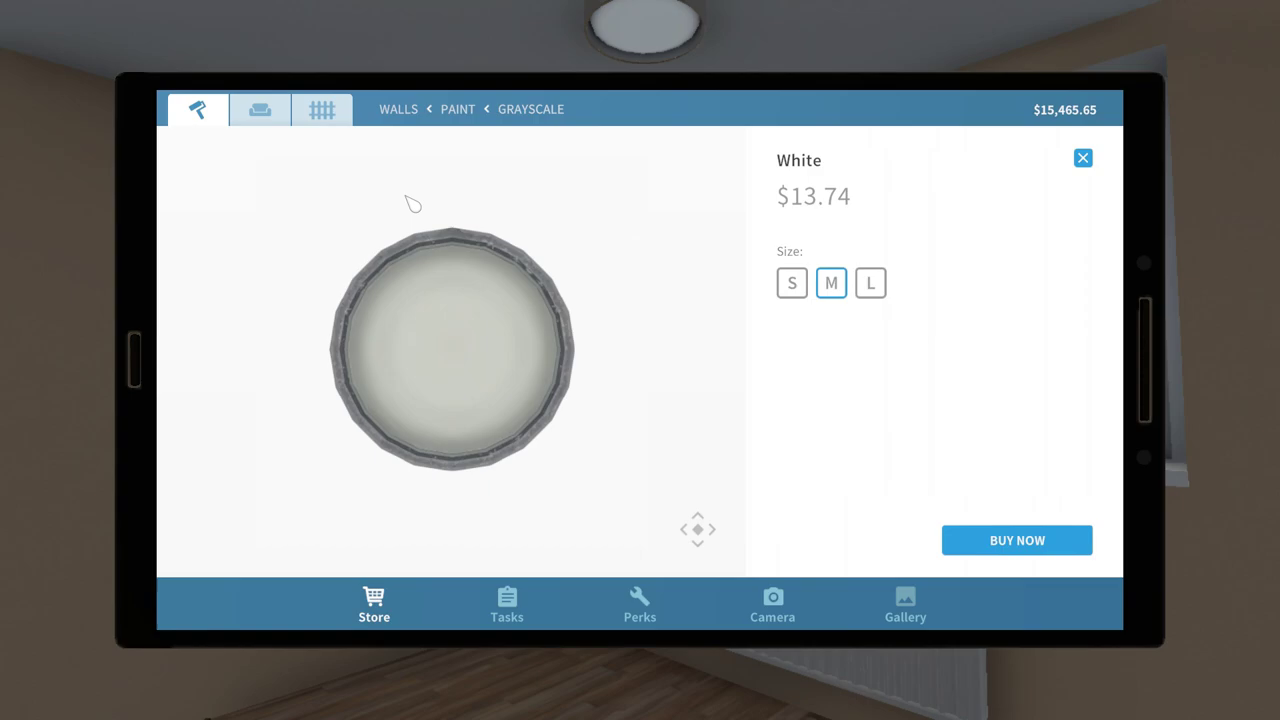
left_click(1037, 538)
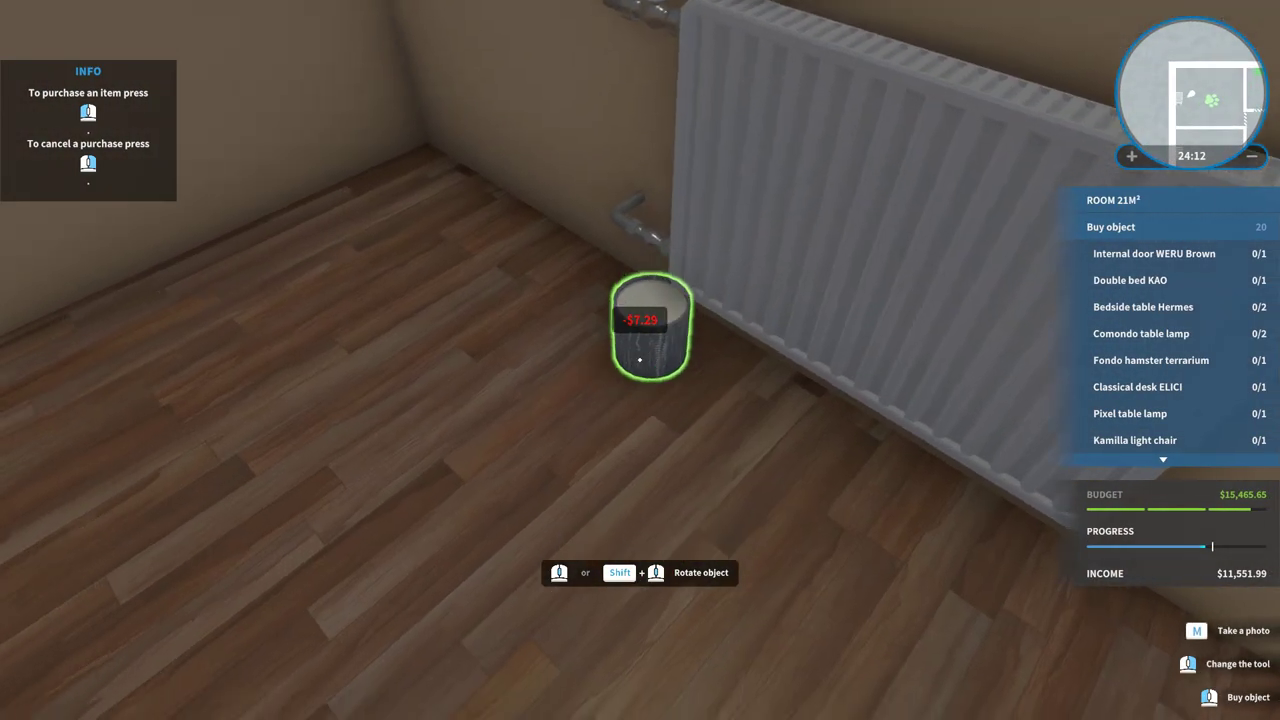
Step: Place the White paint bucket and paint the wall section above the windows
left_click(640, 360)
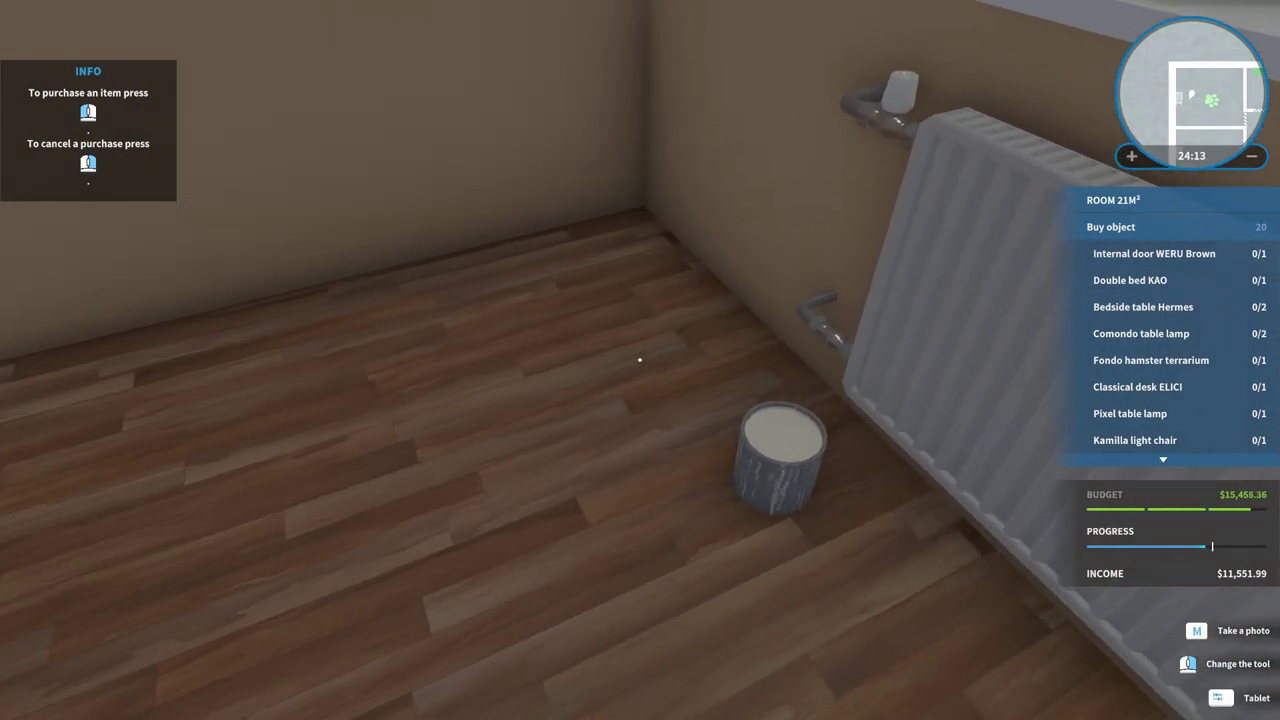
right_click(640, 360)
left_click(737, 343)
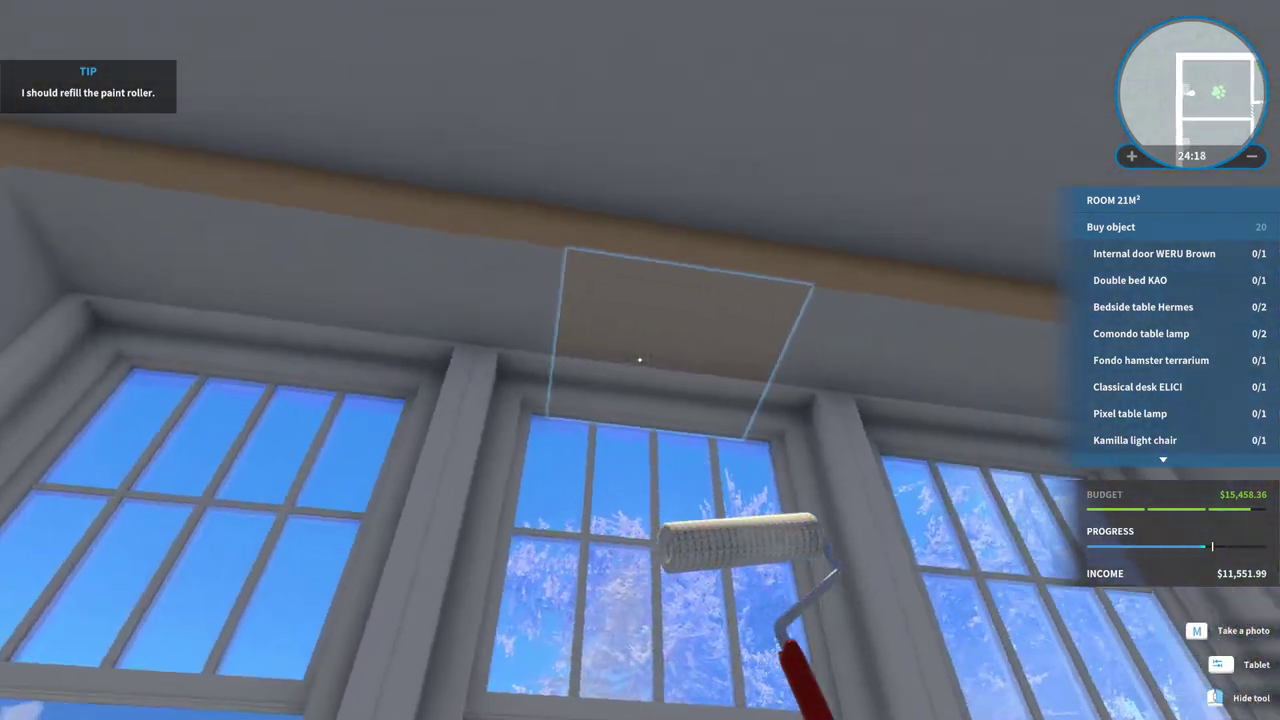
left_click_drag(640, 360, 640, 360)
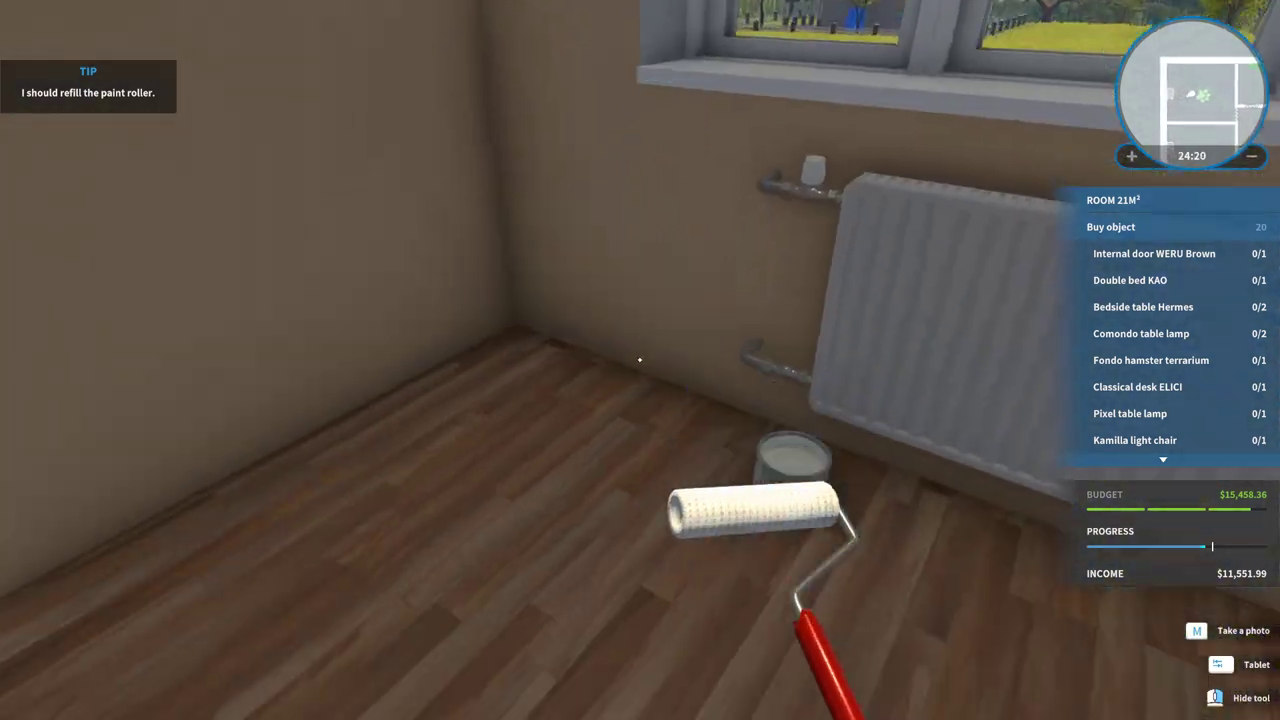
Step: Sell the leftover paint bucket, equip the move tool, and reopen the White paint store page
right_click(640, 360)
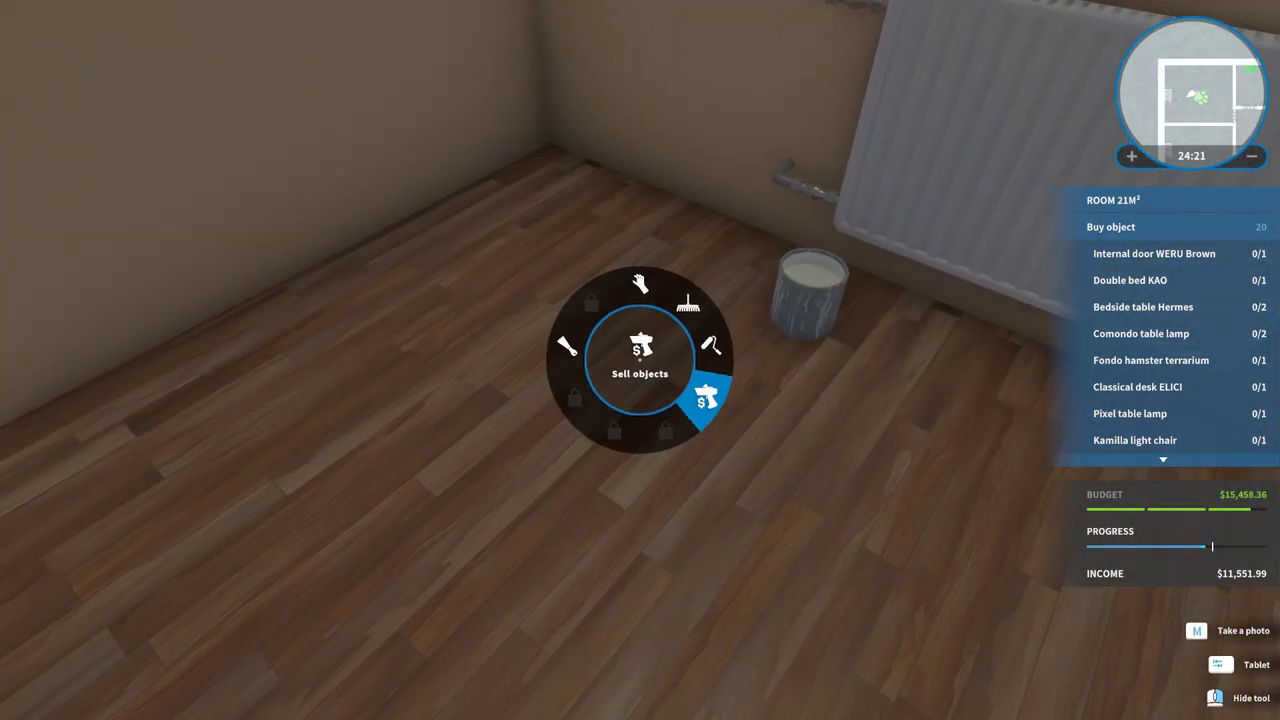
left_click(732, 405)
left_click(640, 360)
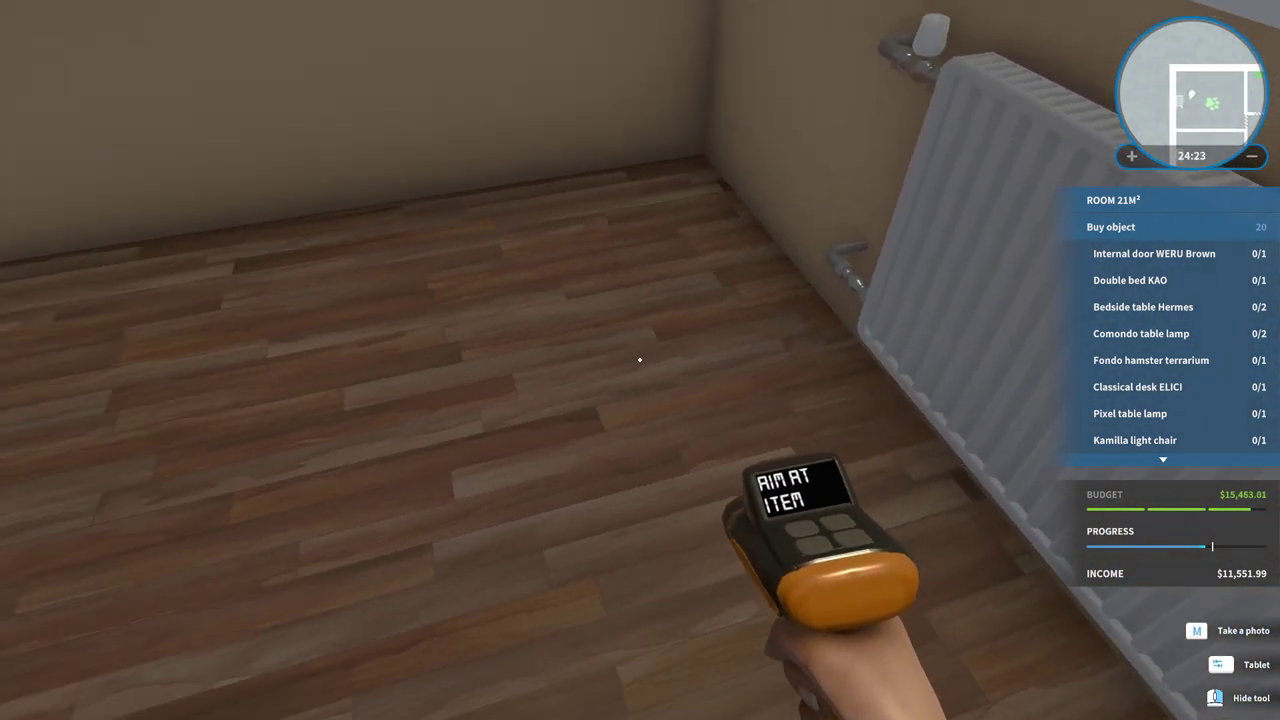
right_click(640, 360)
left_click(640, 290)
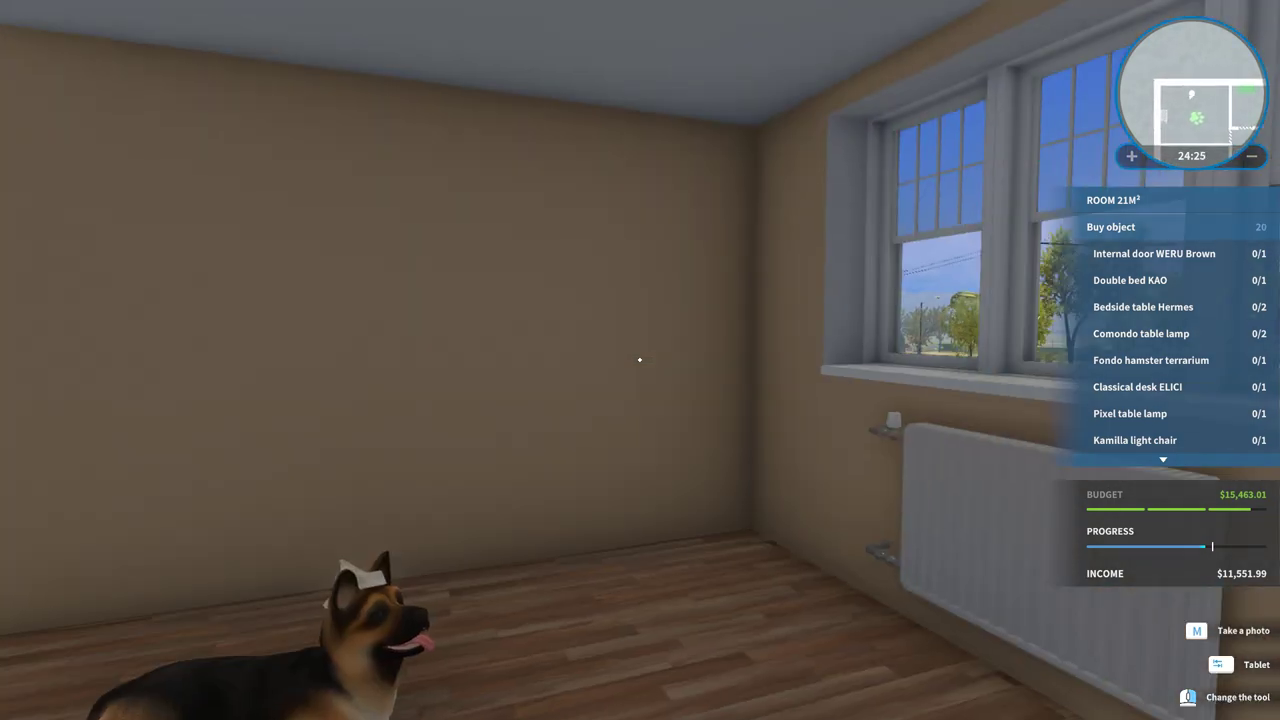
key("w")
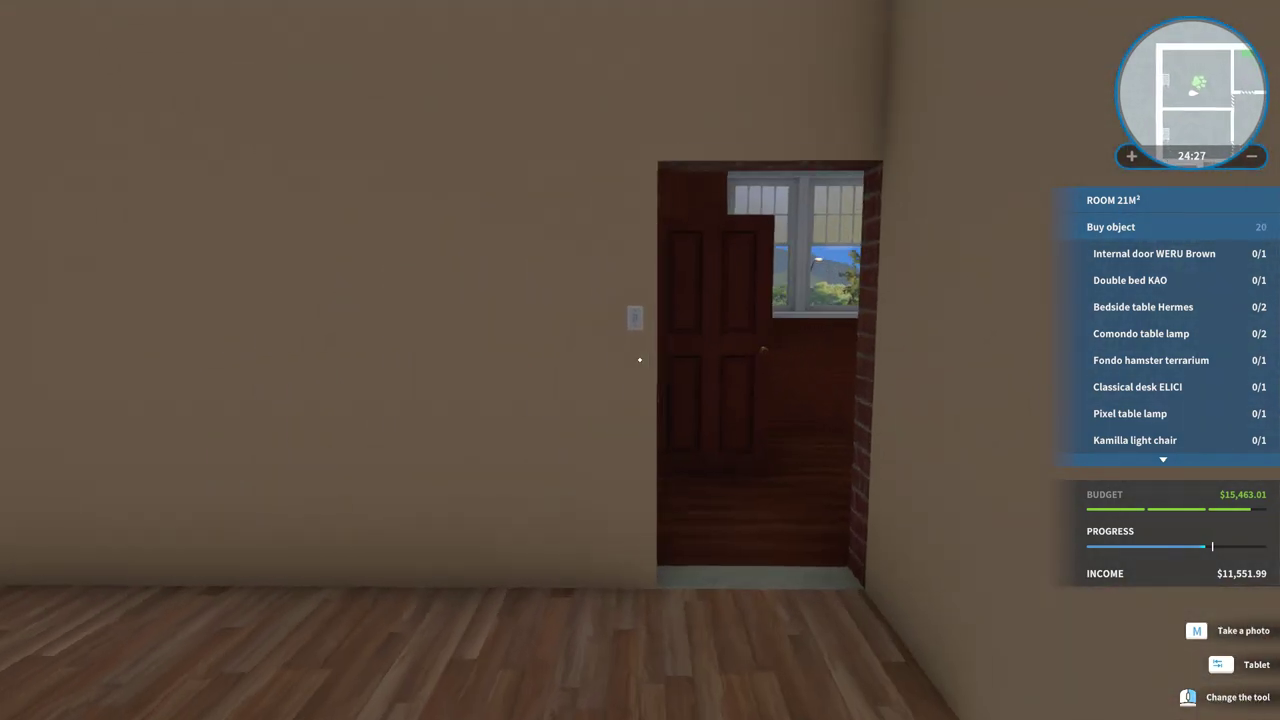
key("Tab")
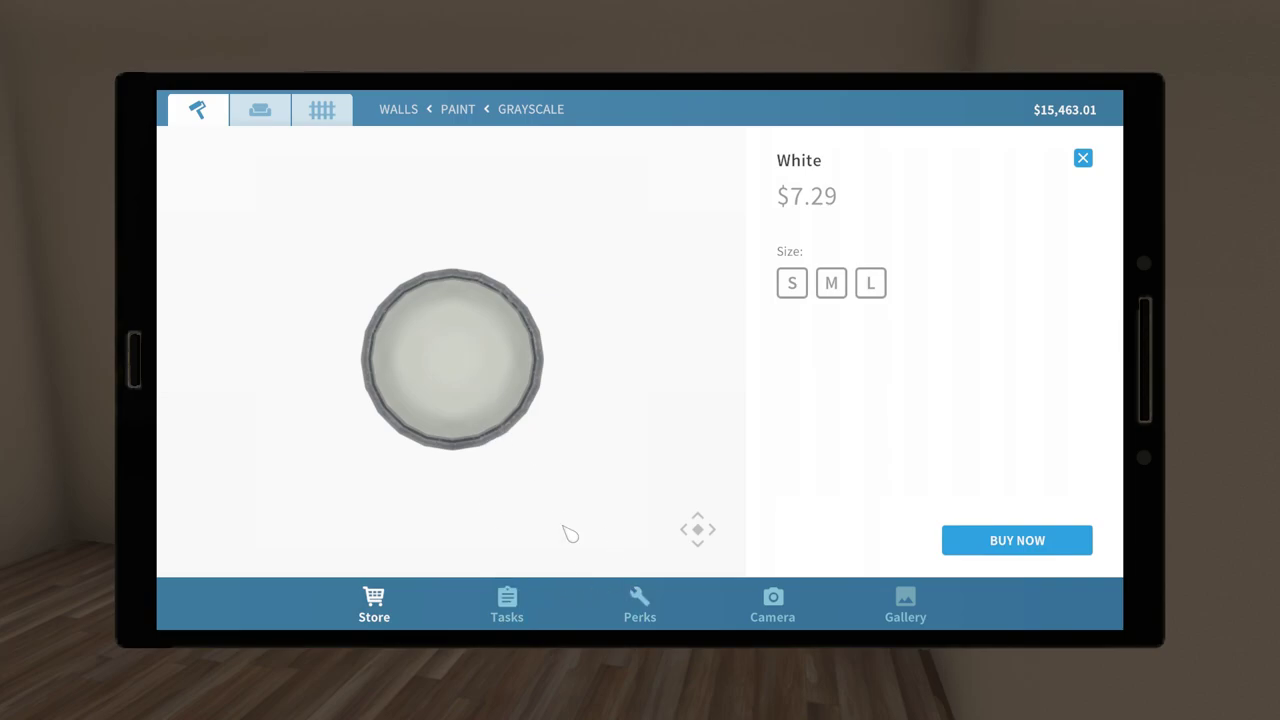
Step: Buy the brown WERU internal door, fit it into the doorway, and walk through
left_click(507, 603)
scroll(660, 478, "down", 2)
left_click(614, 400)
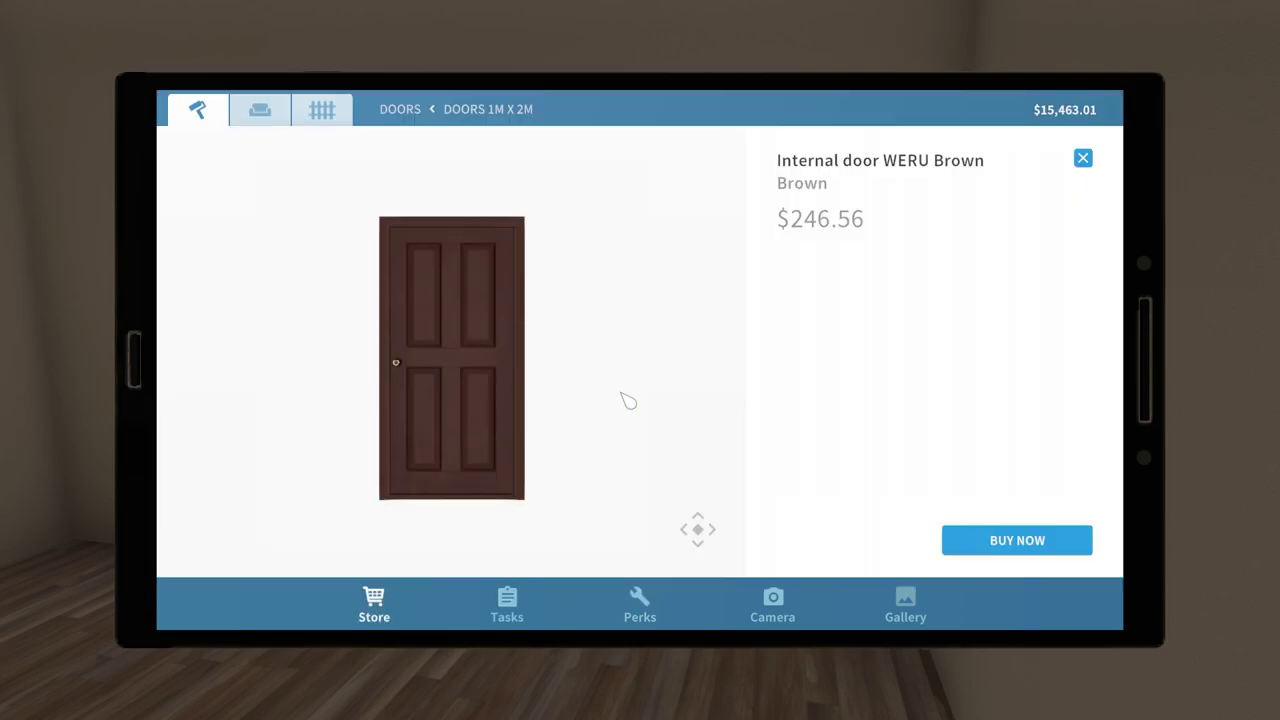
left_click(1017, 540)
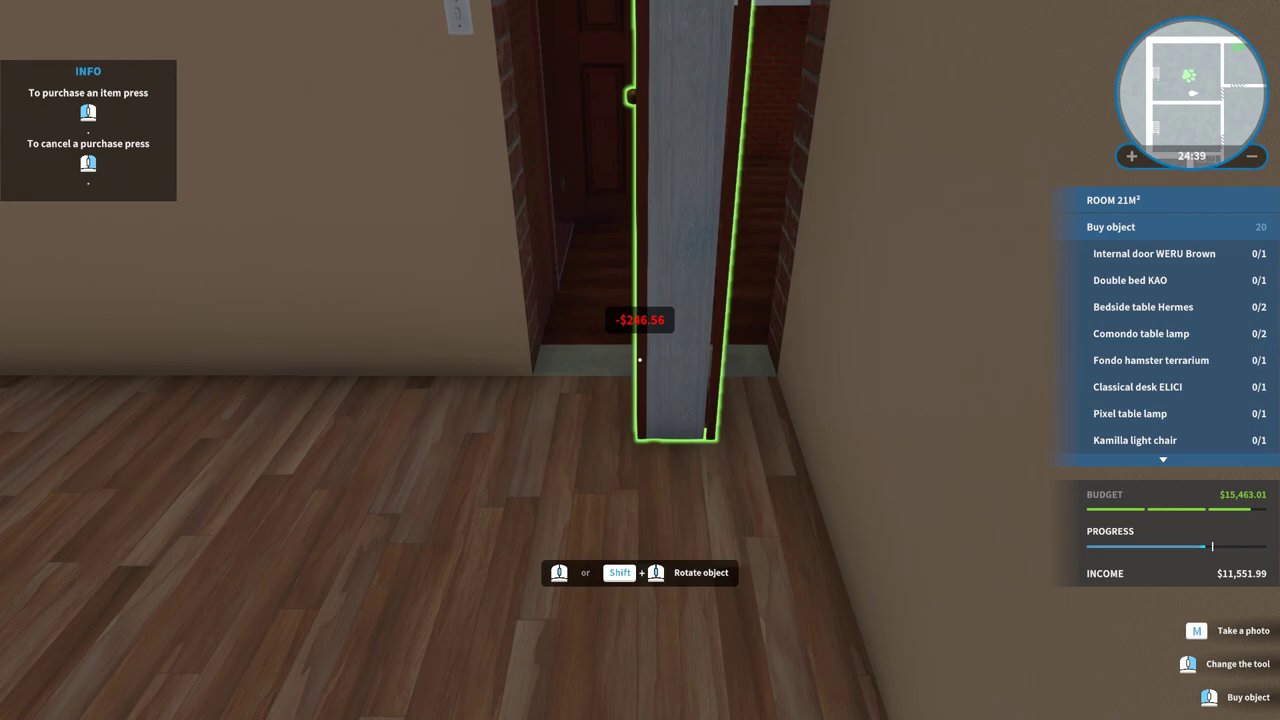
left_click(640, 360)
left_click(640, 360)
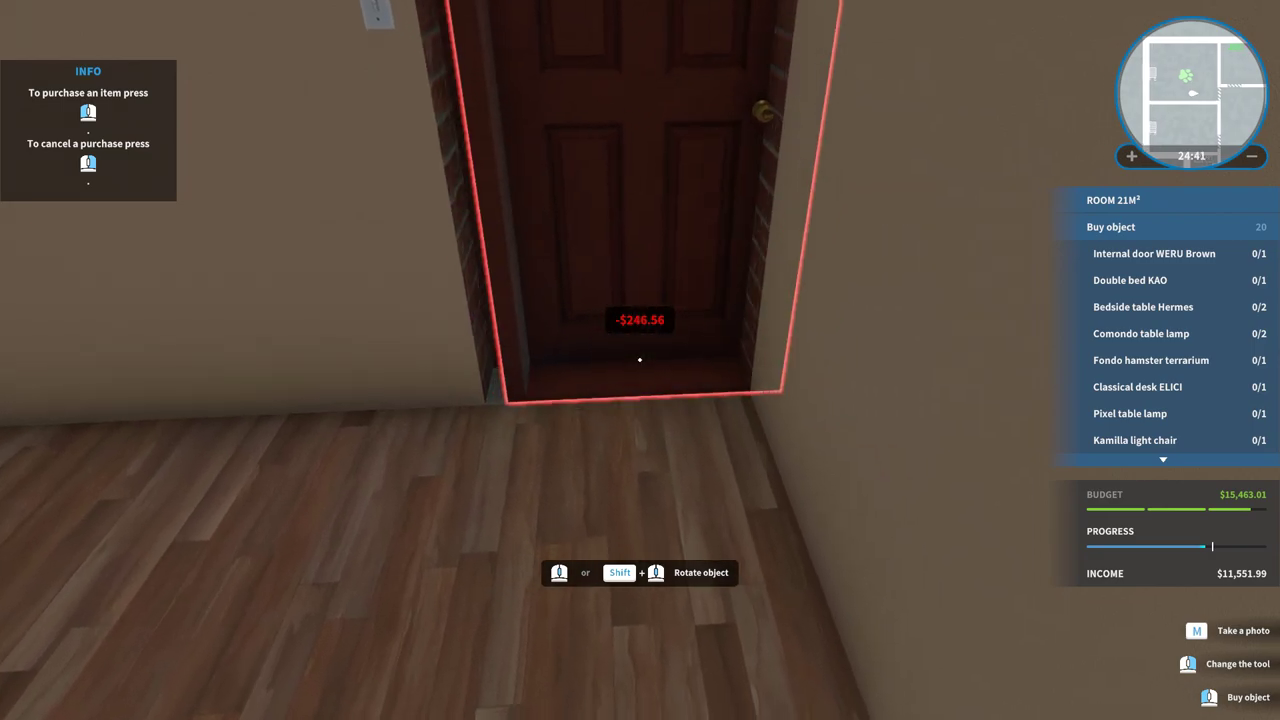
left_click(640, 360)
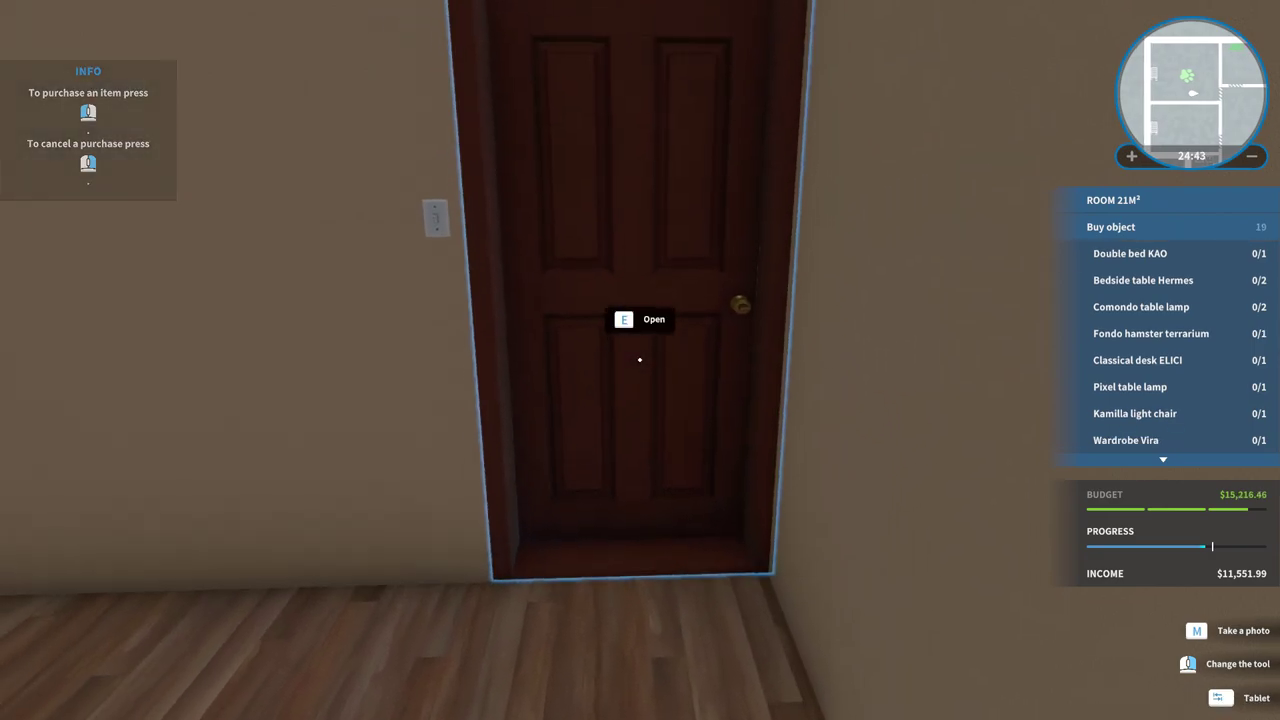
key("e")
key("w")
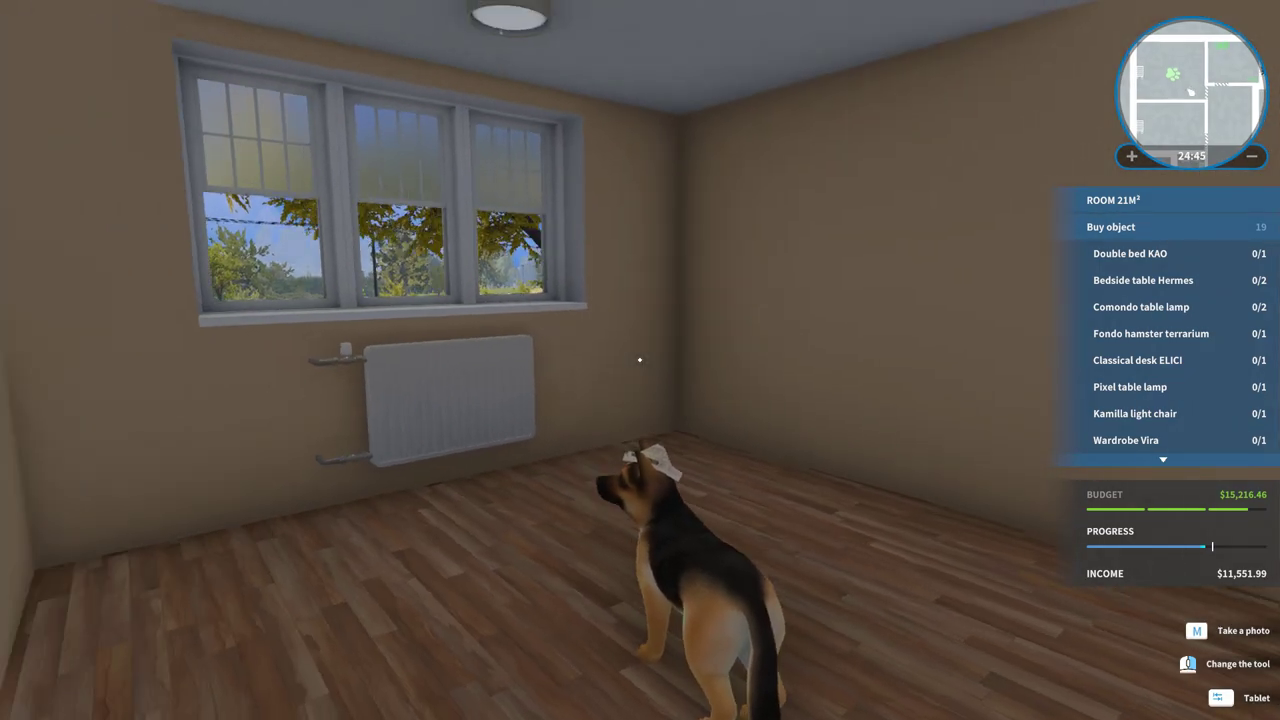
Step: Configure the Double bed KAO with dandelion bedding and a cherry wood frame
key("Tab")
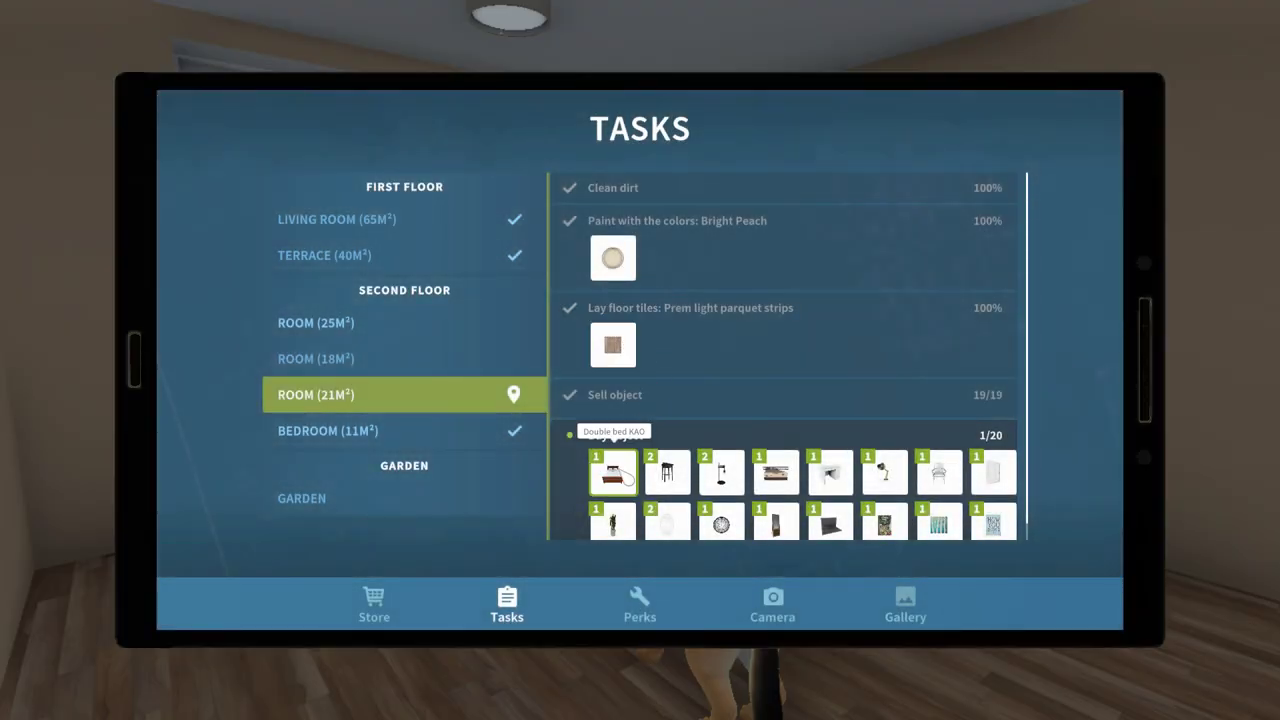
left_click(613, 472)
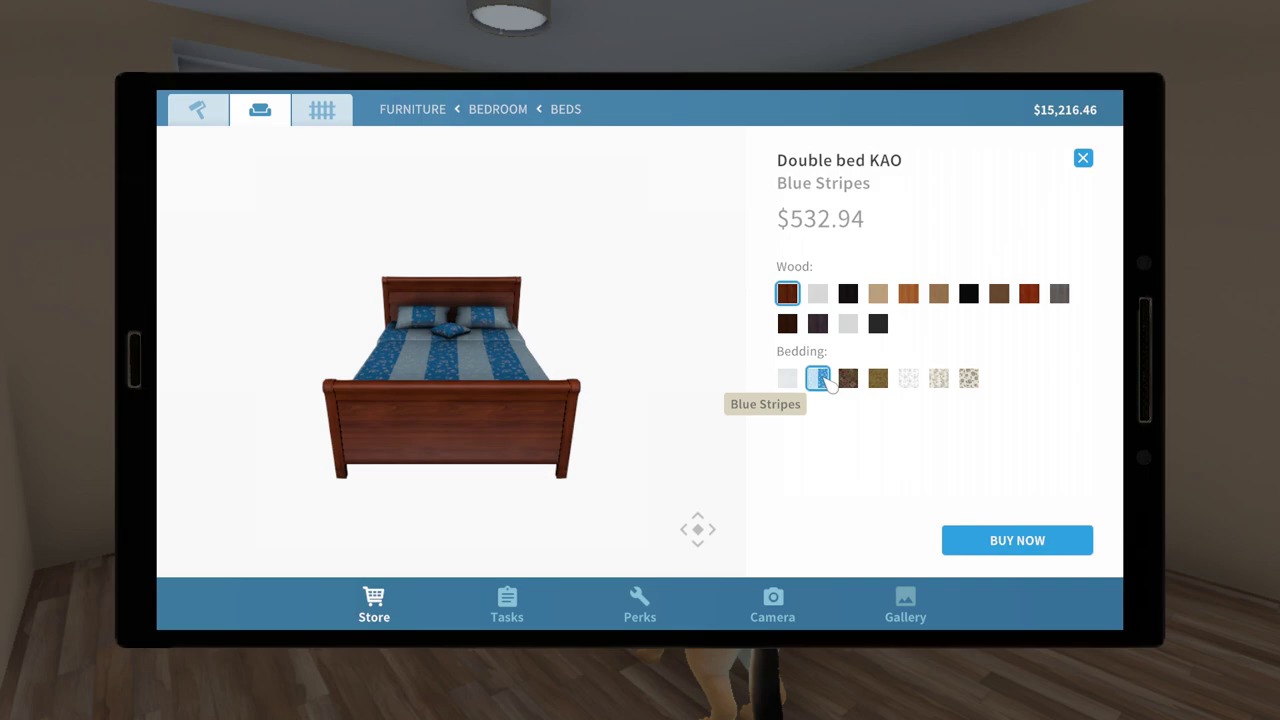
left_click(908, 378)
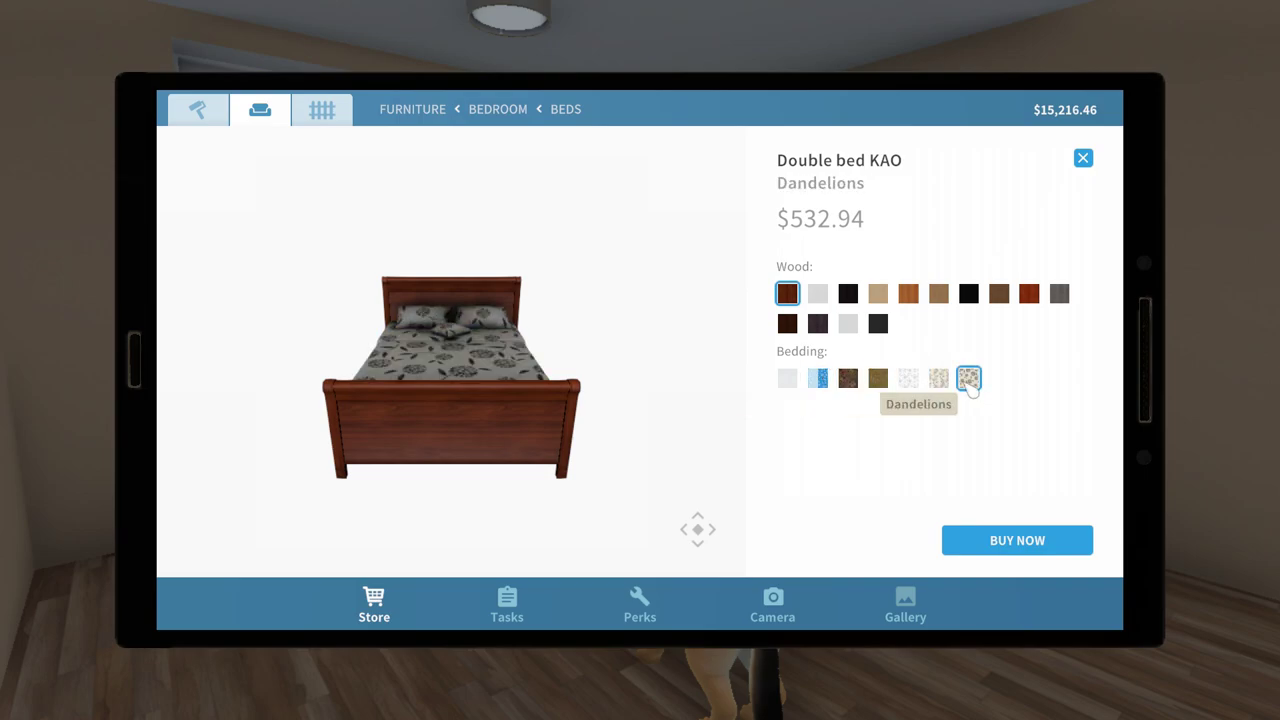
left_click(878, 294)
left_click(938, 294)
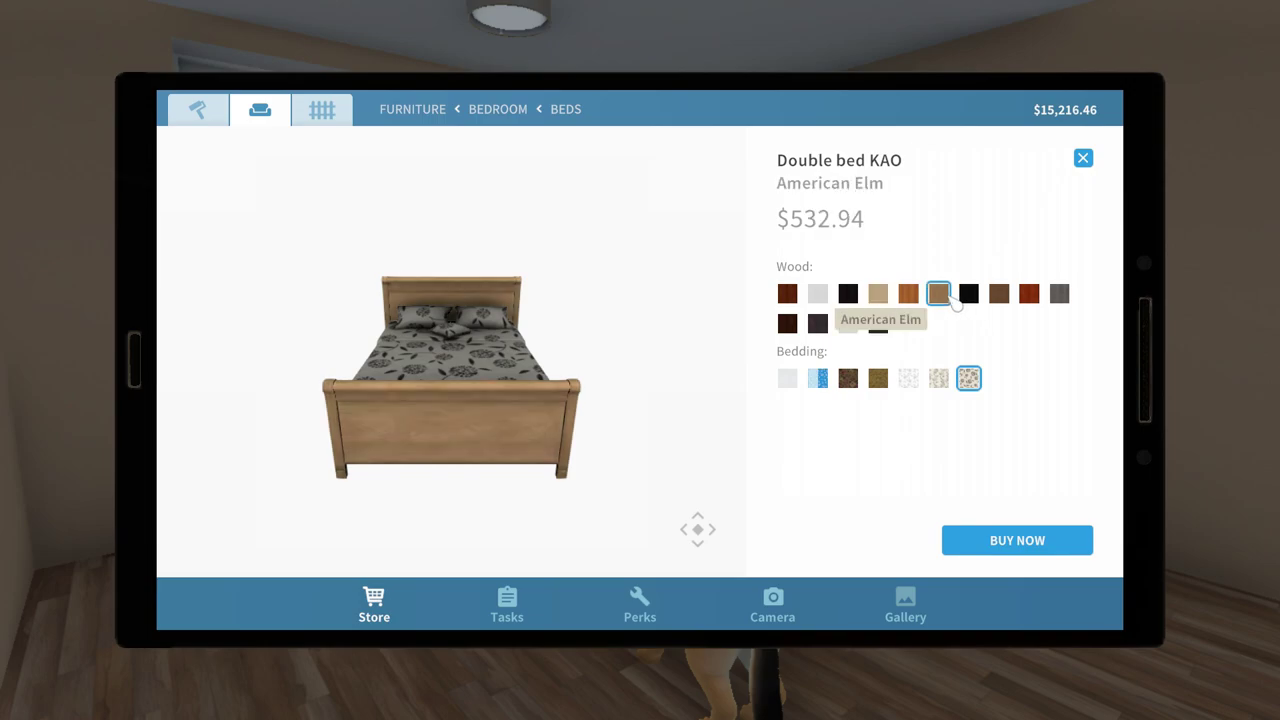
left_click(848, 323)
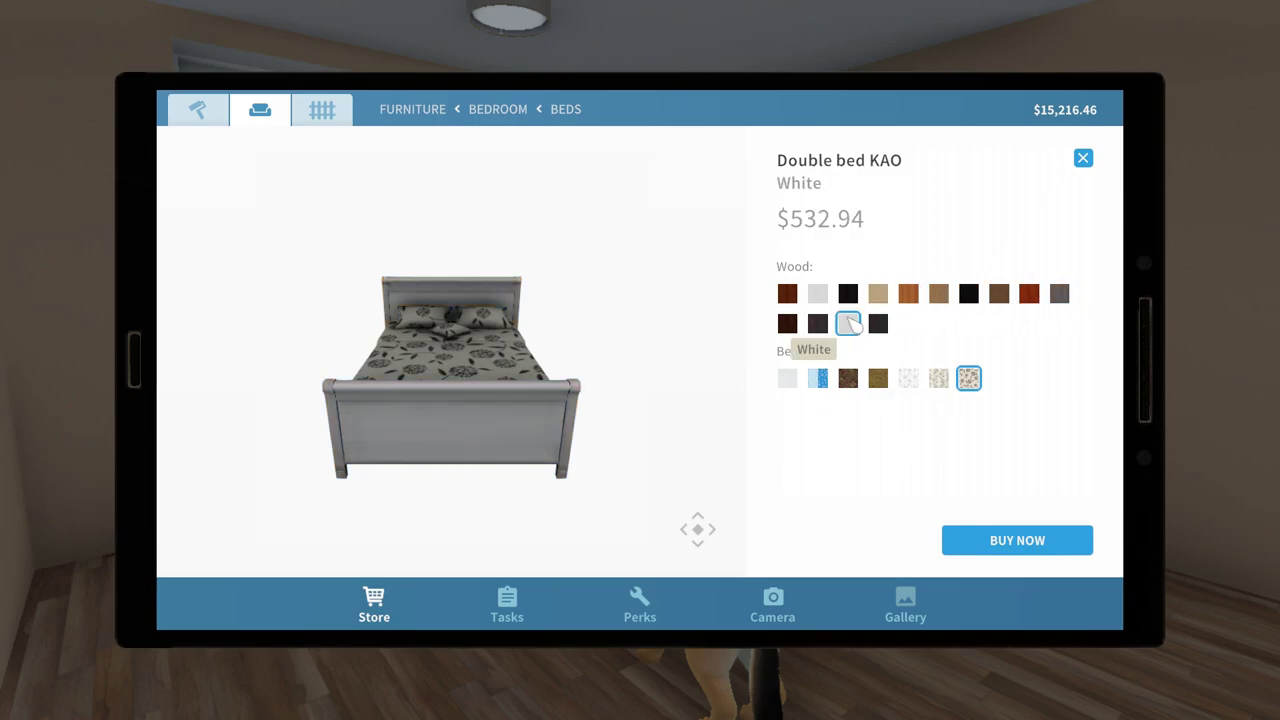
left_click(878, 294)
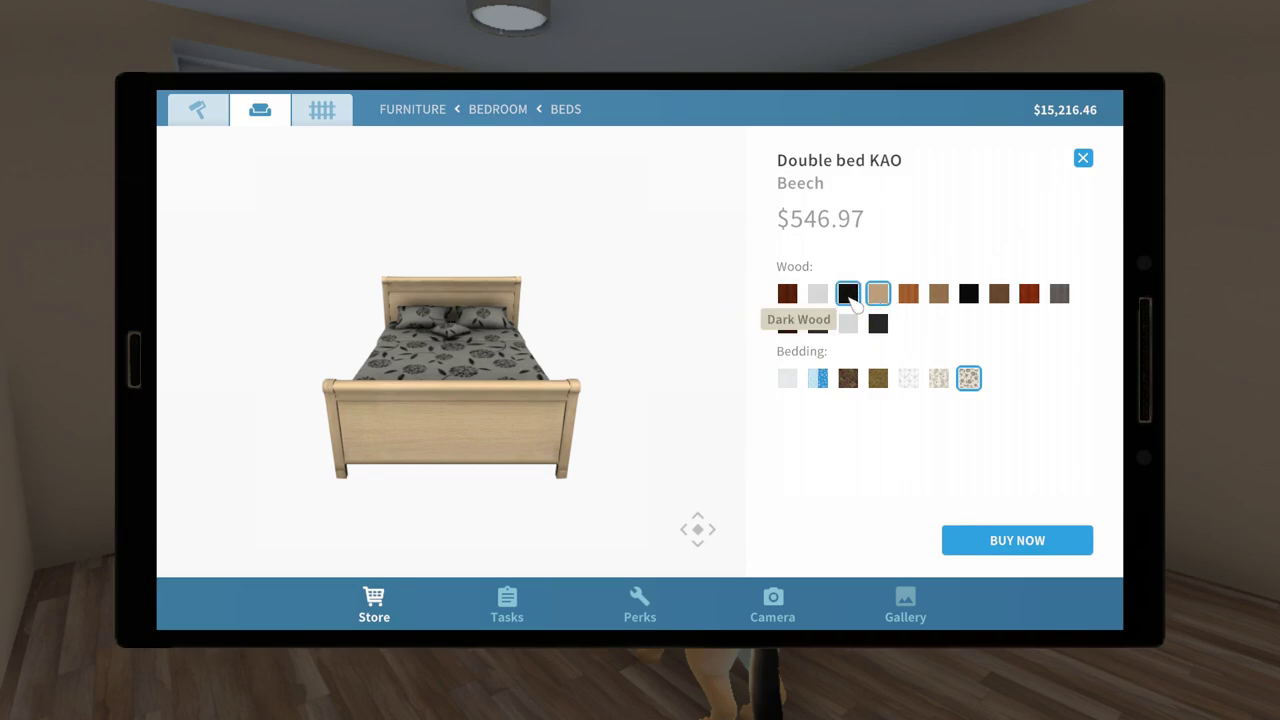
left_click(818, 323)
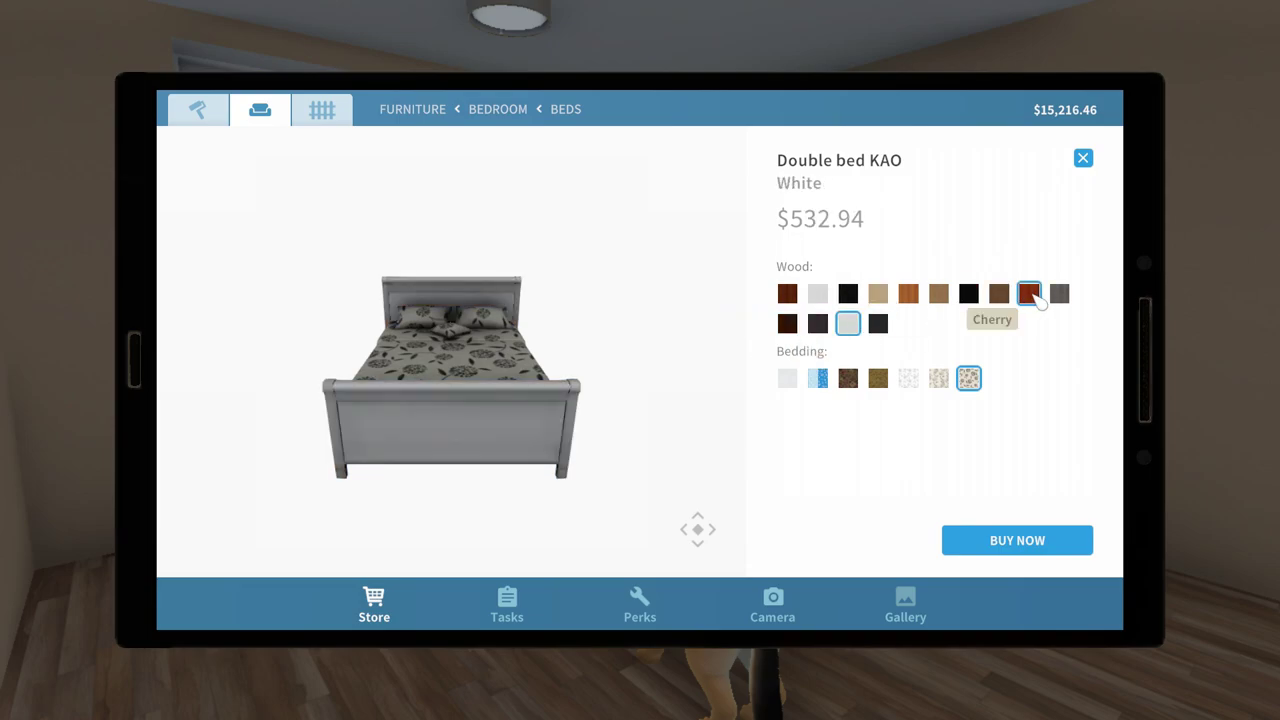
left_click(1030, 294)
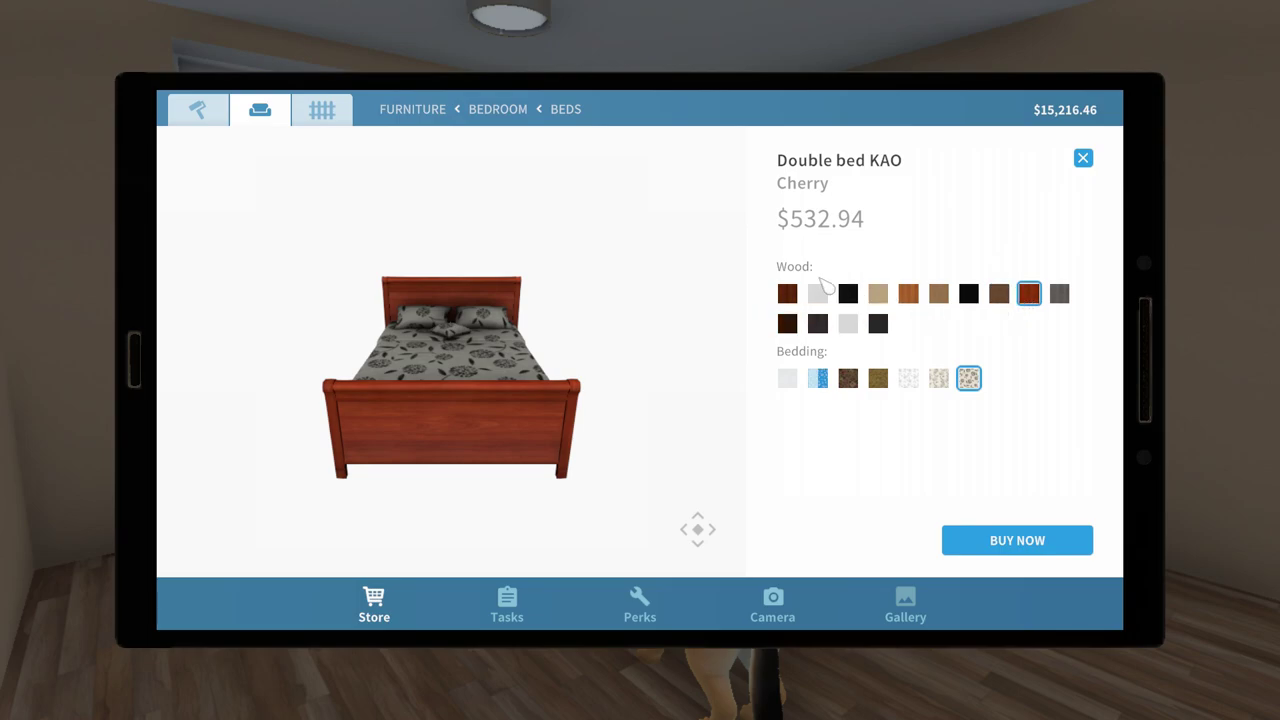
Step: Buy the cherry bed, rotate it to face the room, and place it against the wall
left_click(1017, 540)
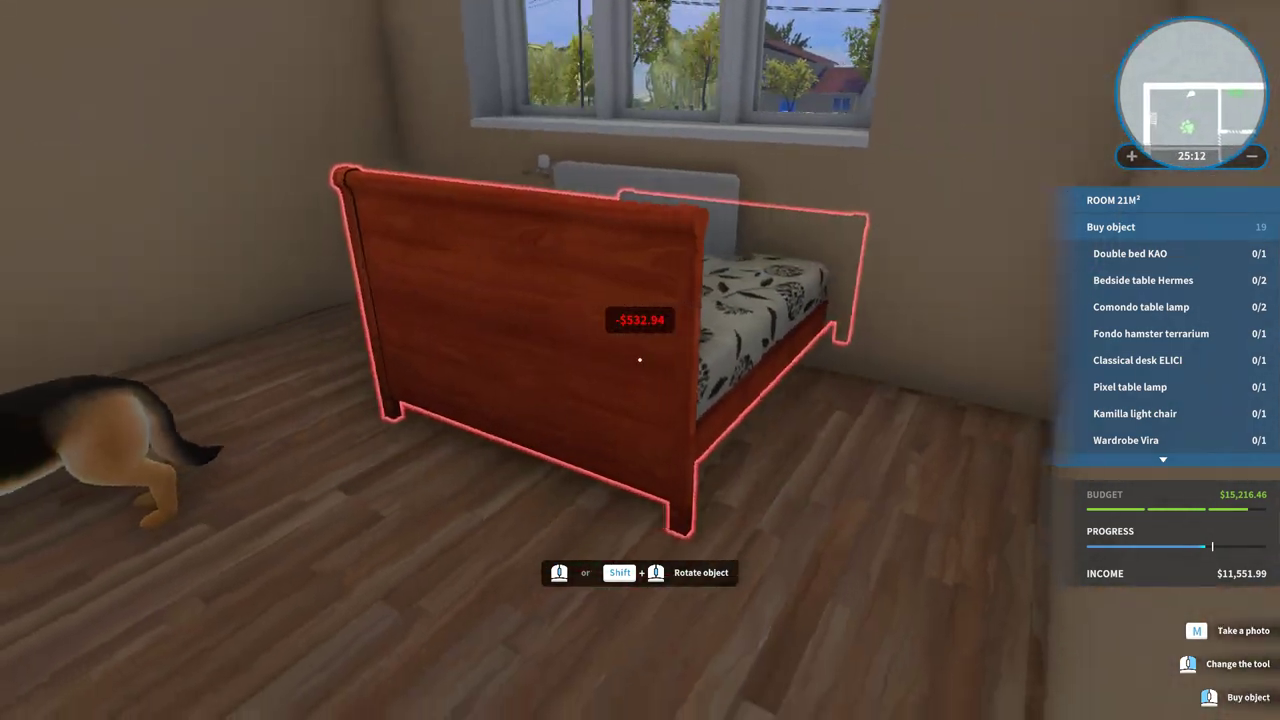
right_click(640, 360)
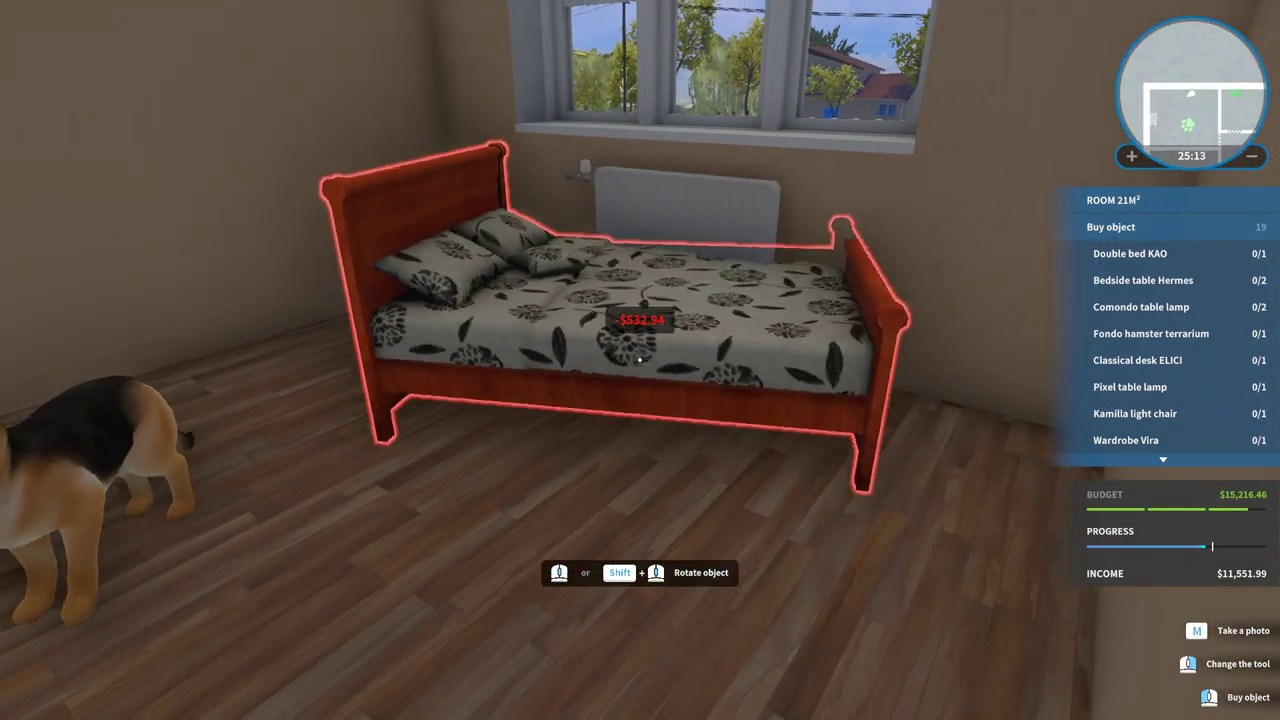
right_click(640, 360)
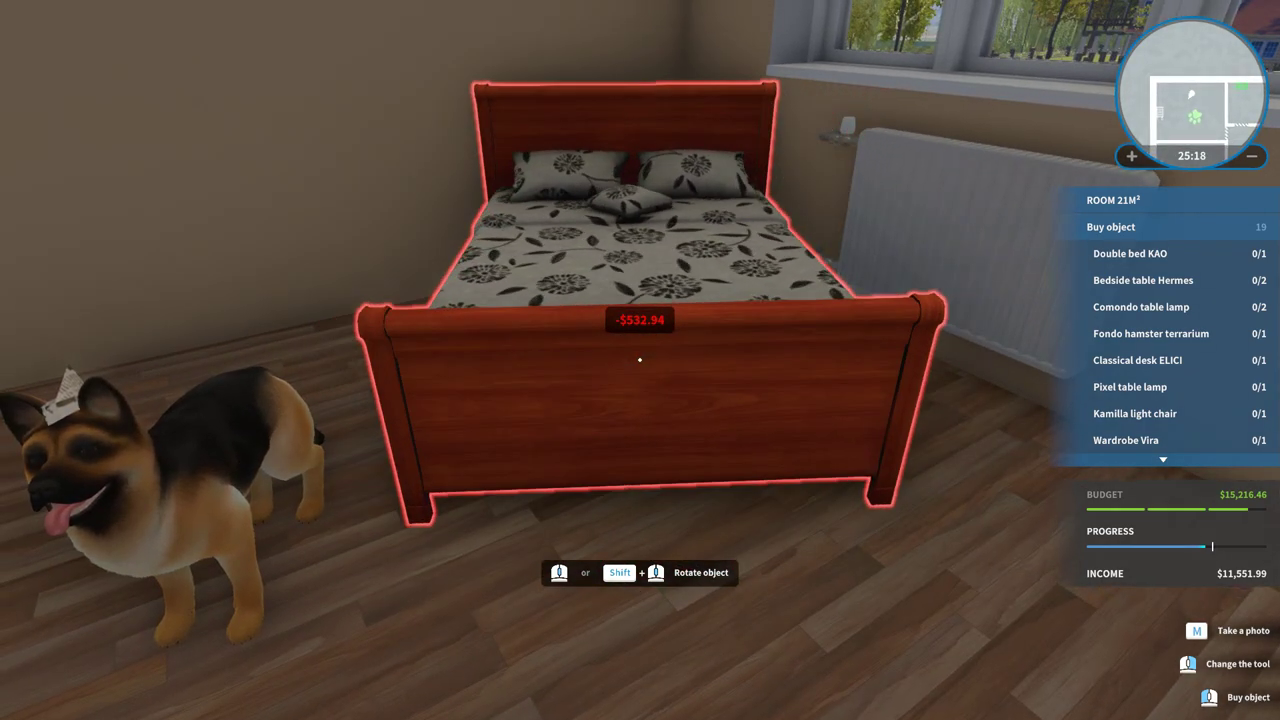
right_click(640, 360)
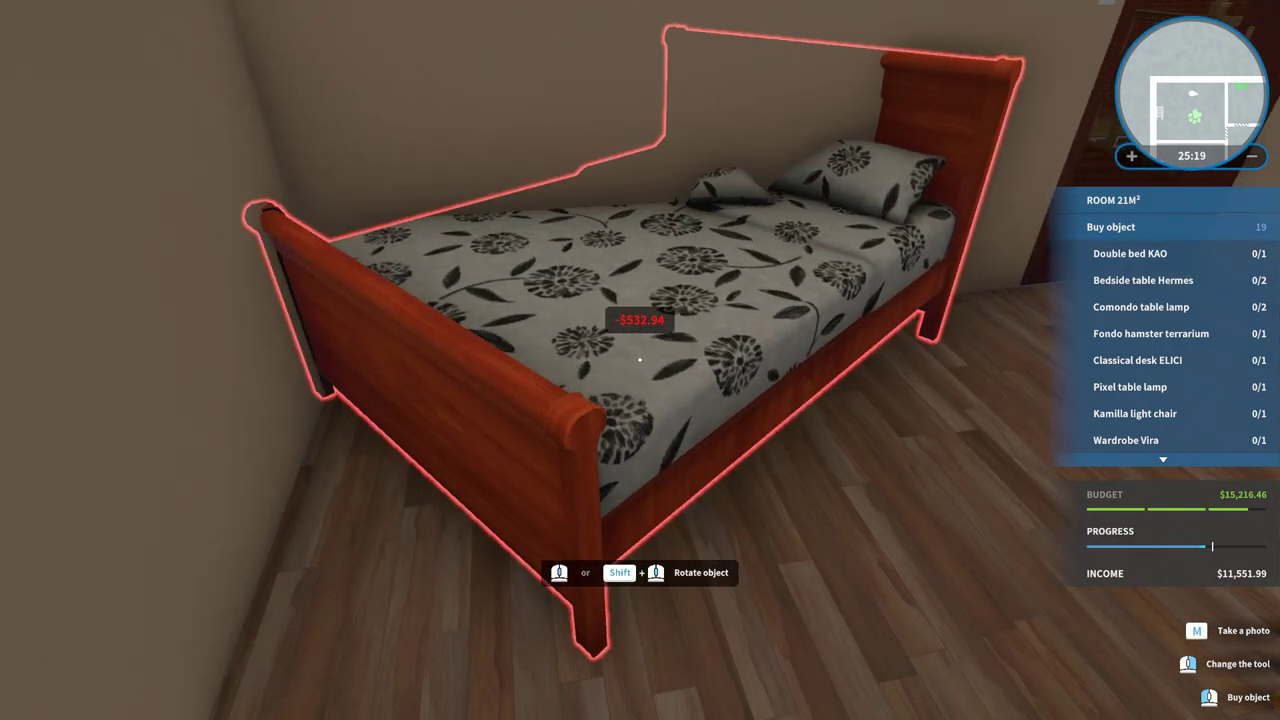
right_click(640, 360)
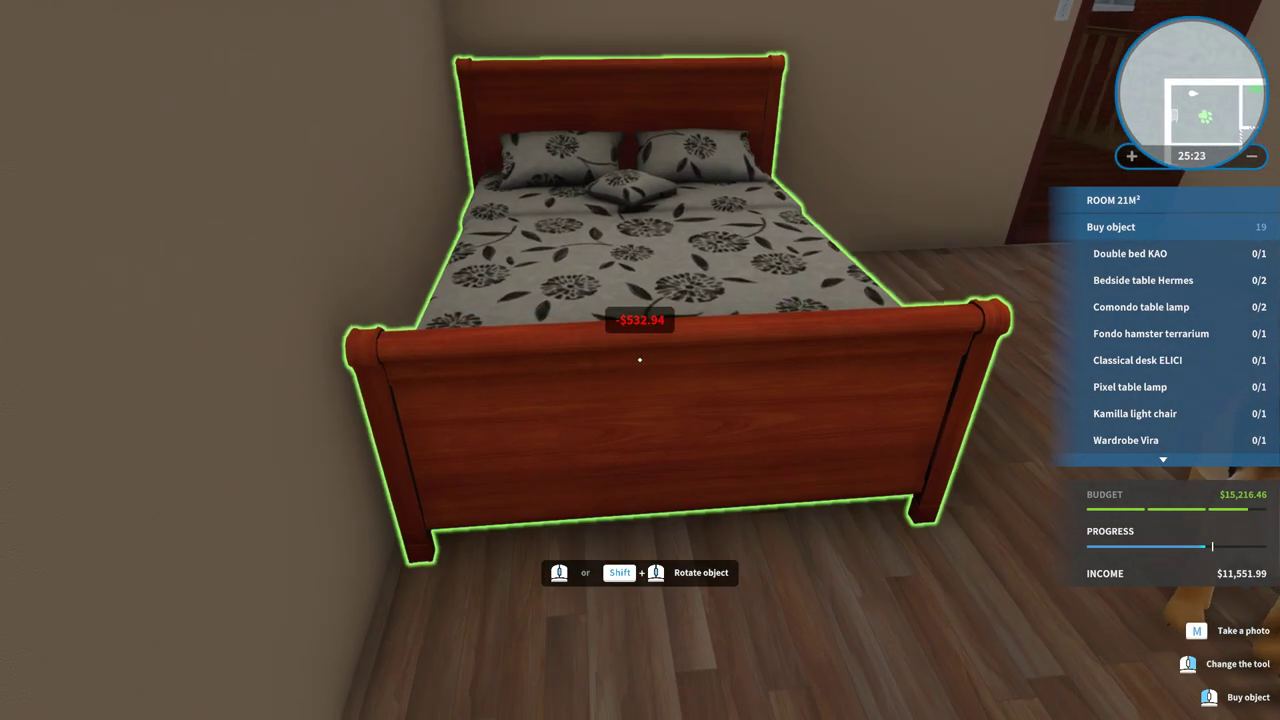
left_click(640, 360)
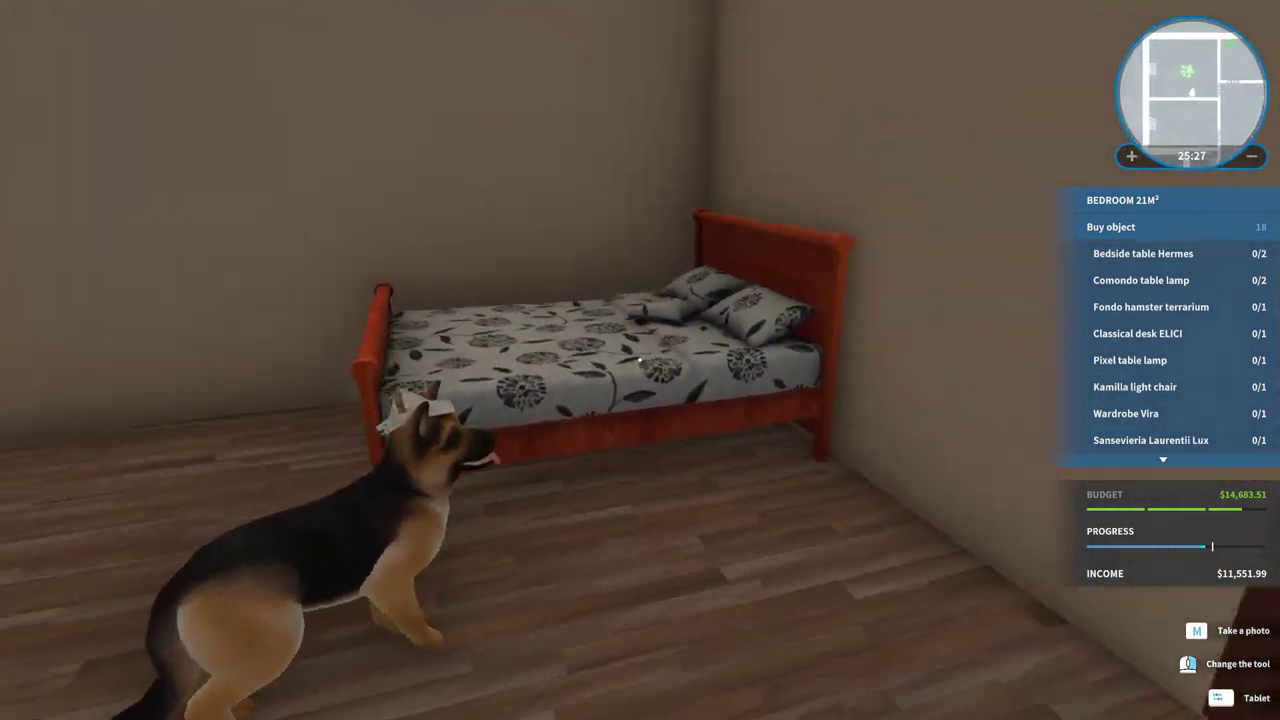
Step: Buy the Hermes bedside table and set it down beside the bed
key("Tab")
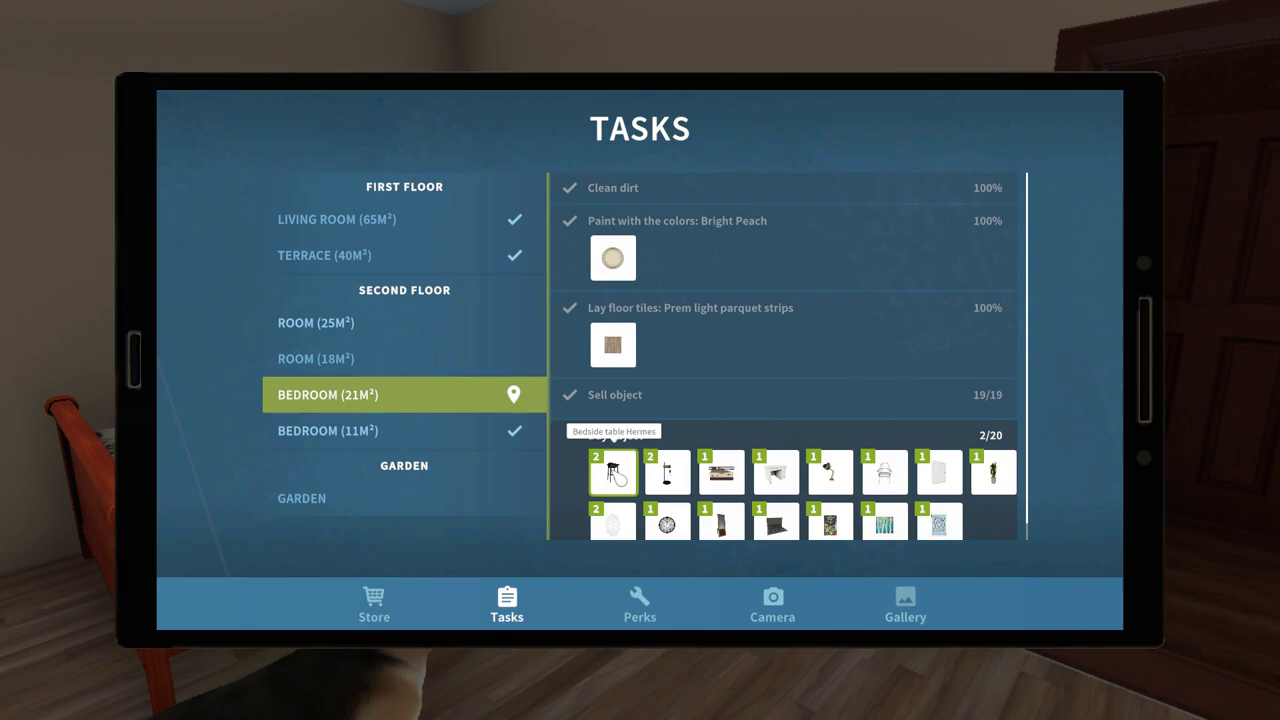
left_click(614, 472)
left_click(1017, 540)
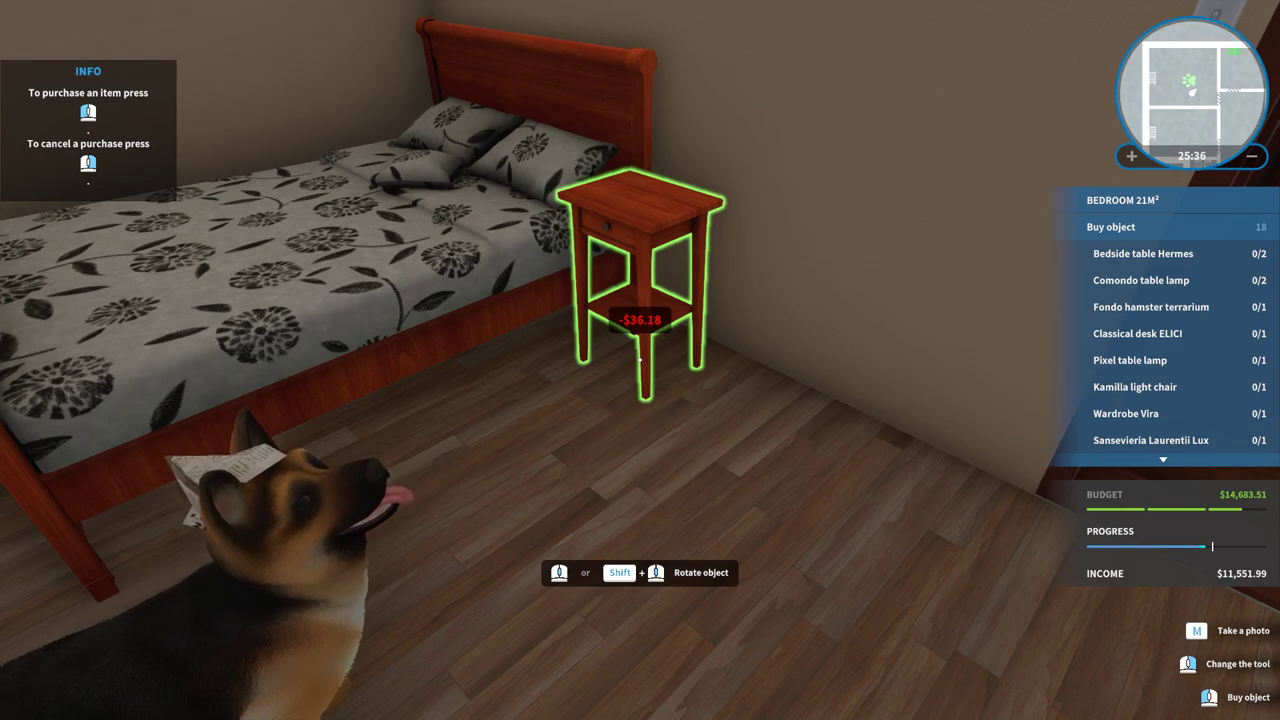
left_click(640, 360)
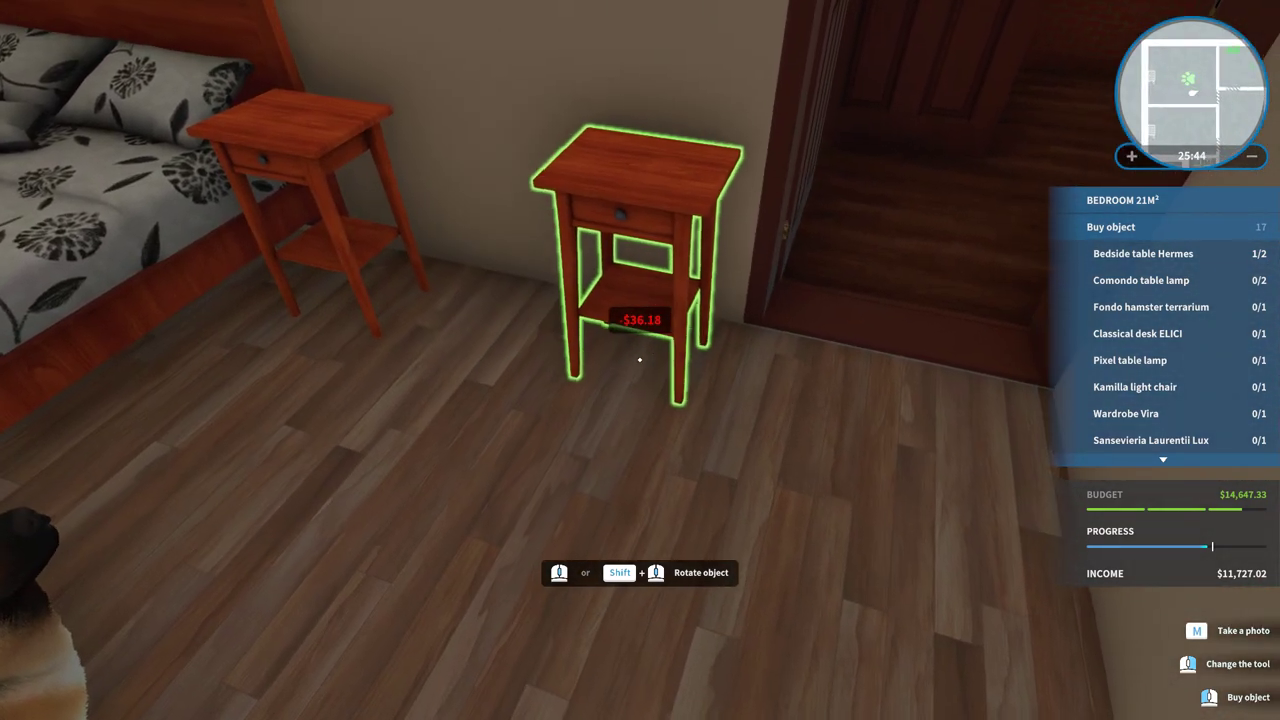
left_click(640, 360)
right_click(647, 370)
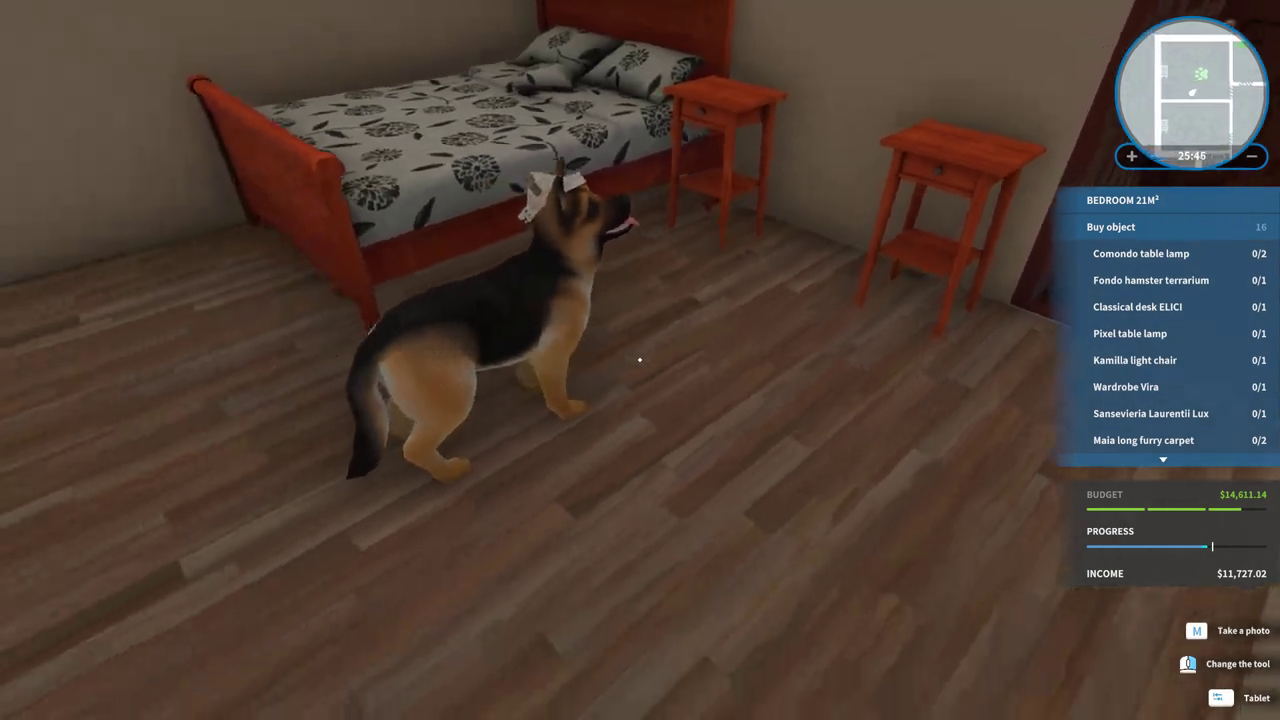
Step: Start buying a Comondo table lamp, then back out of placing it
key("Tab")
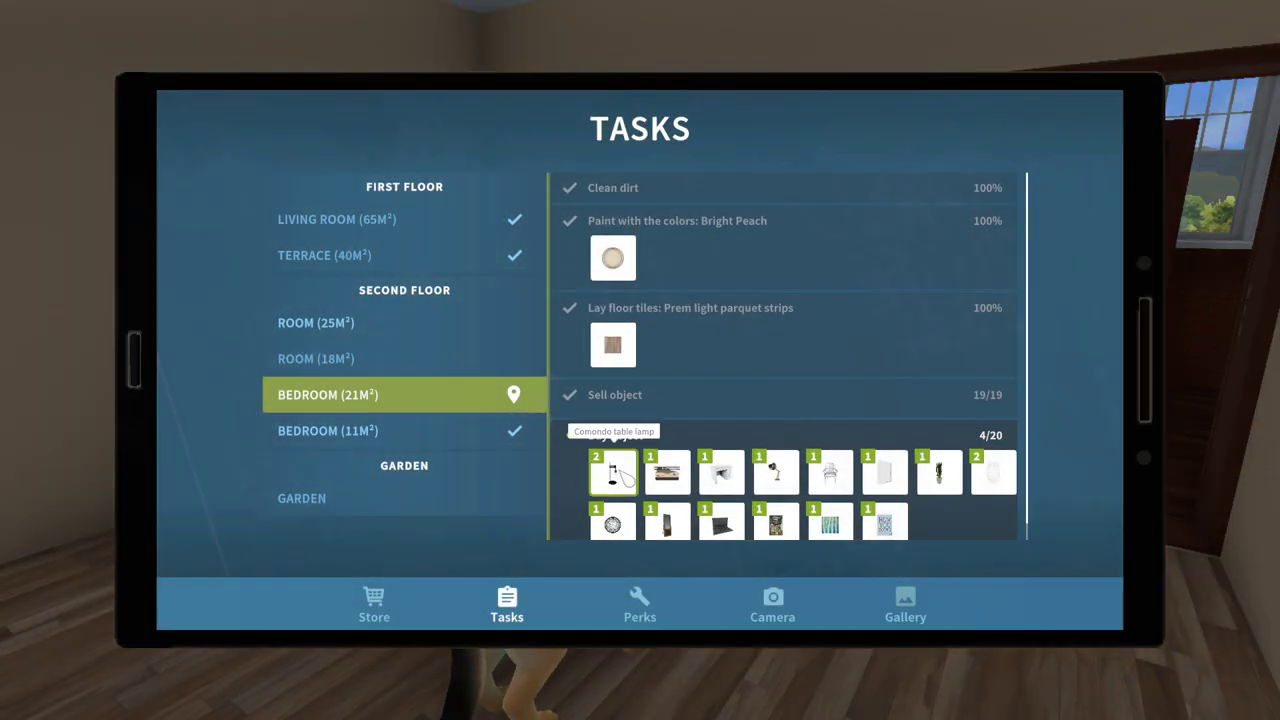
left_click(614, 474)
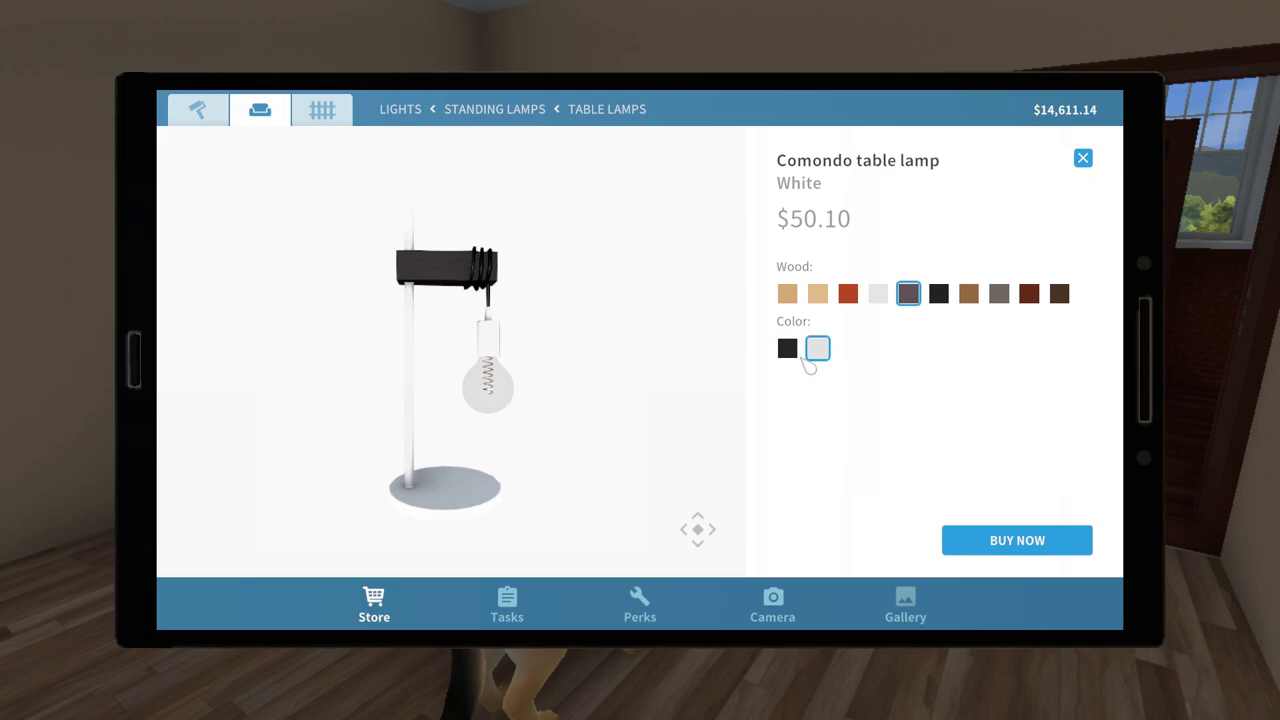
left_click(1017, 540)
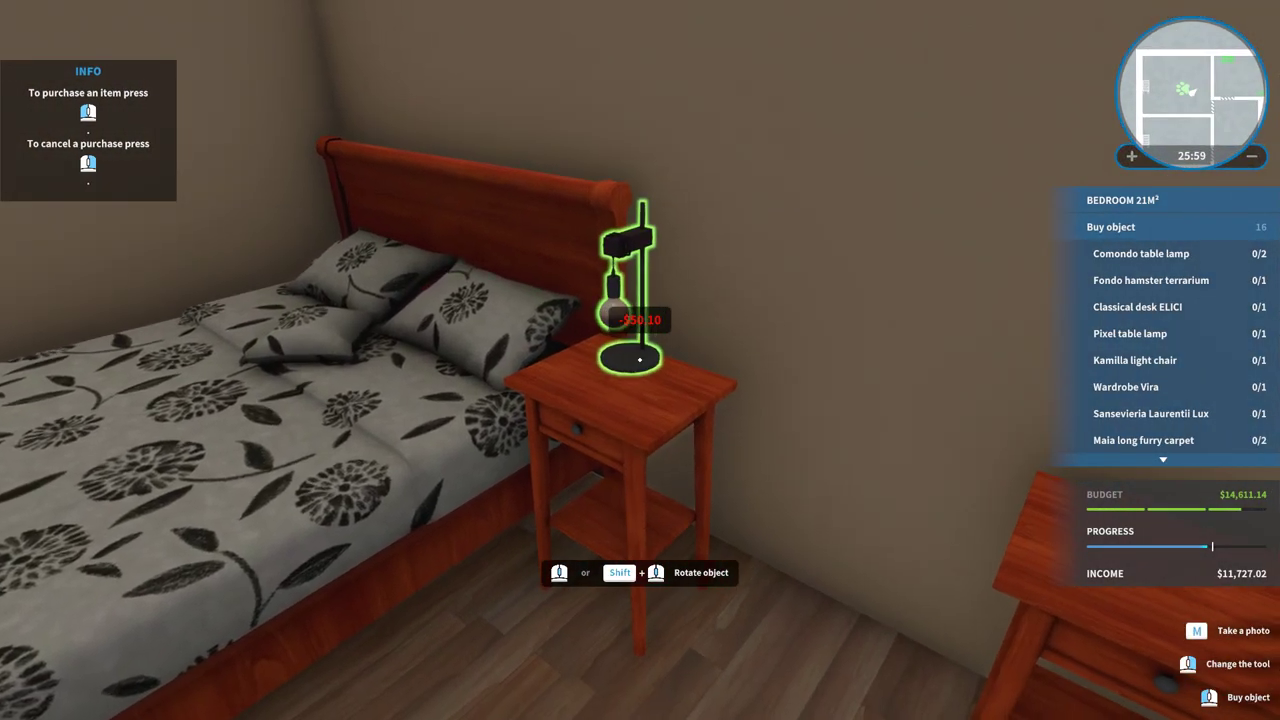
left_click(640, 360)
Step: Buy white oak Comondo lamps and place one on each nightstand
key("Tab")
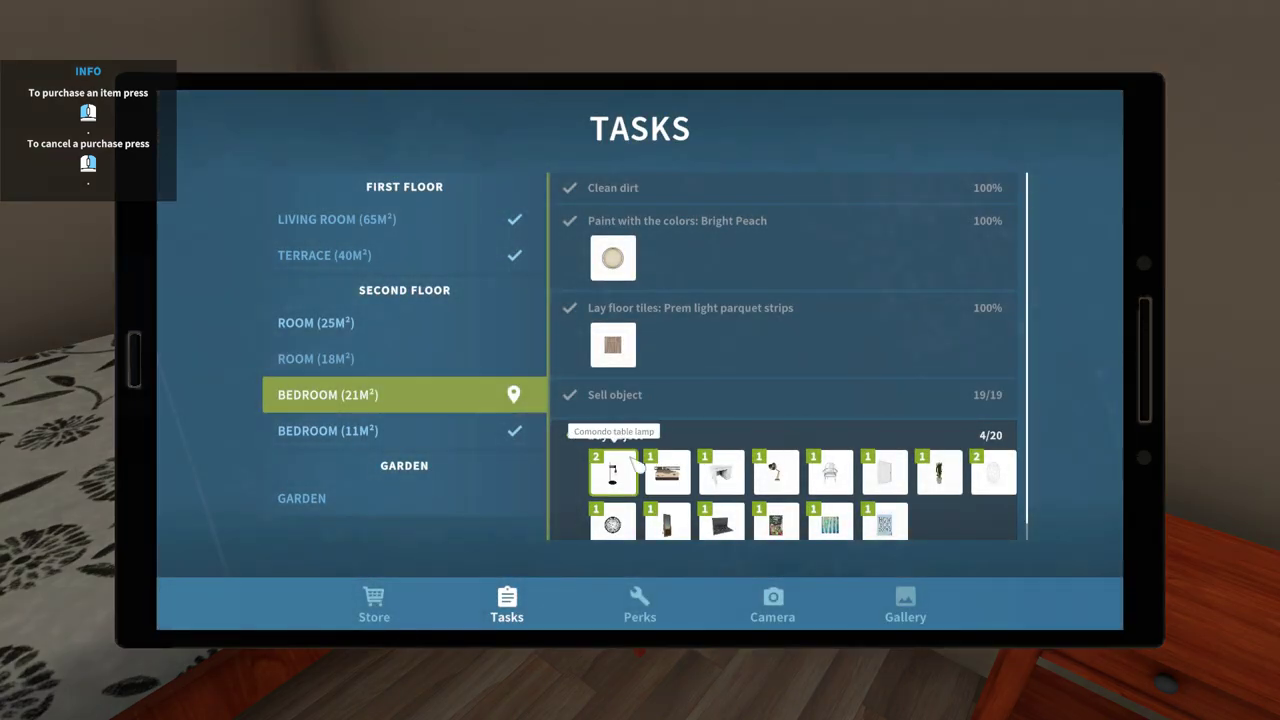
left_click(612, 473)
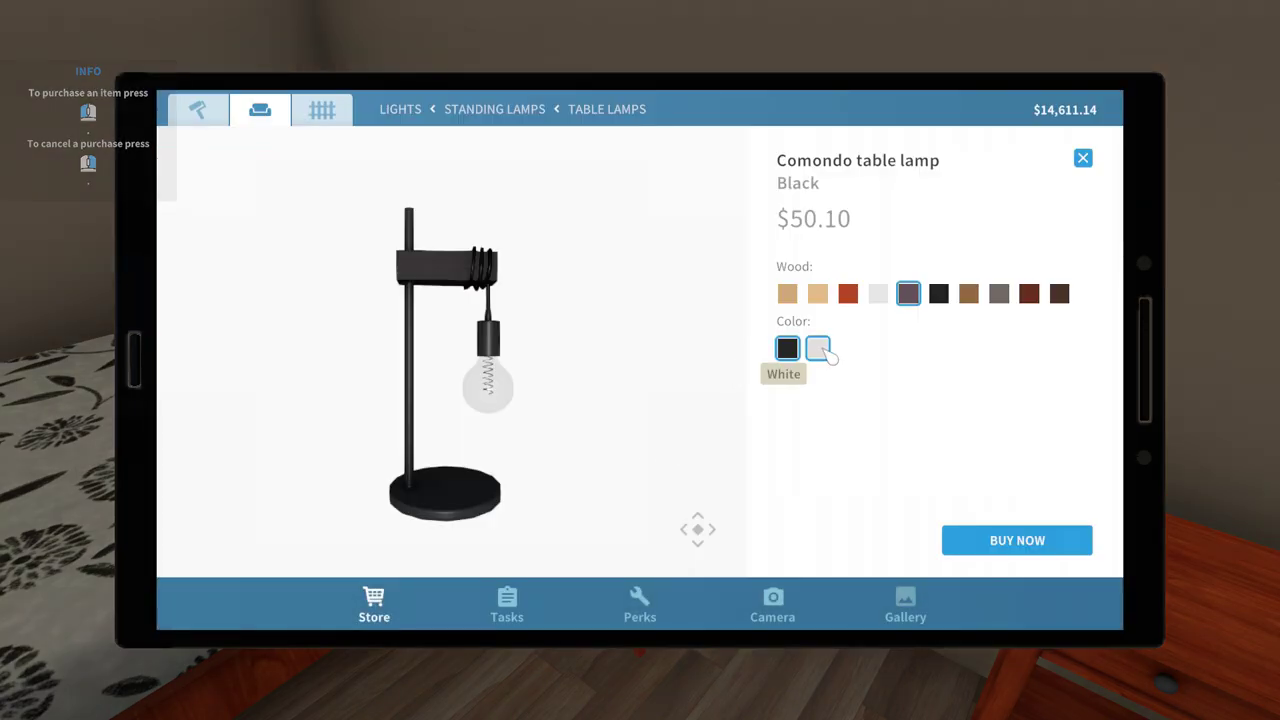
left_click(817, 348)
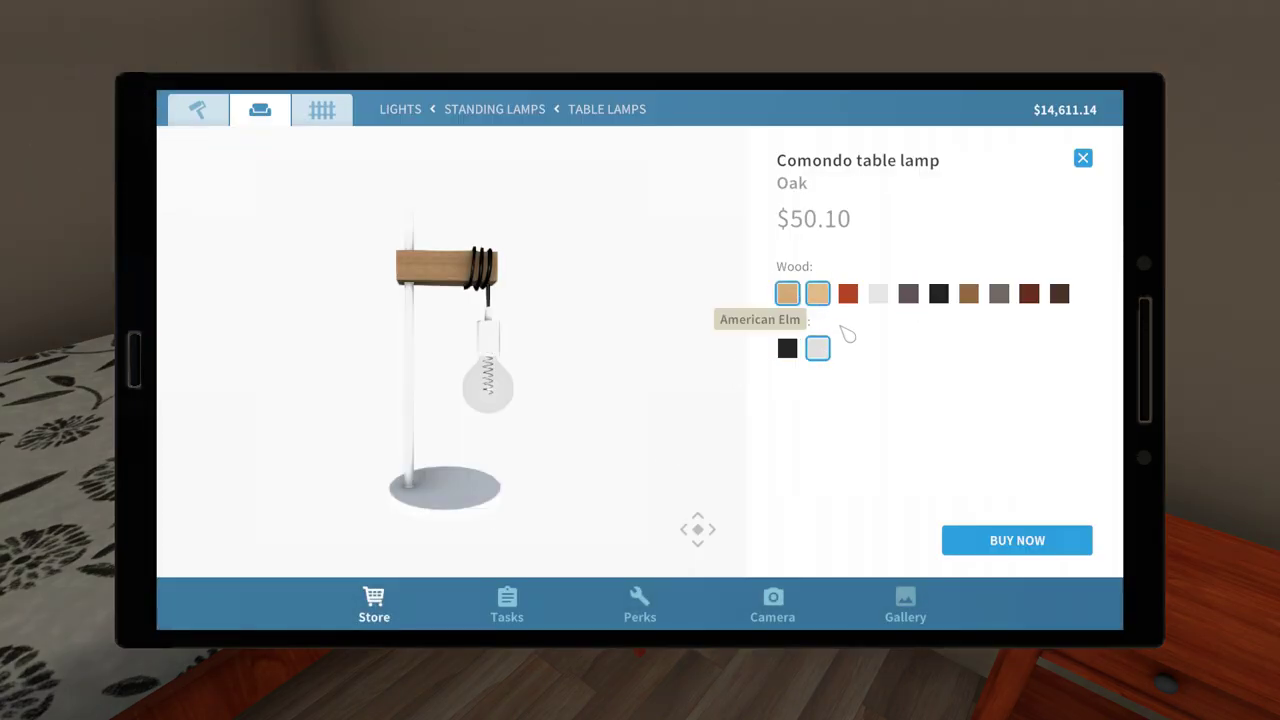
left_click(1017, 540)
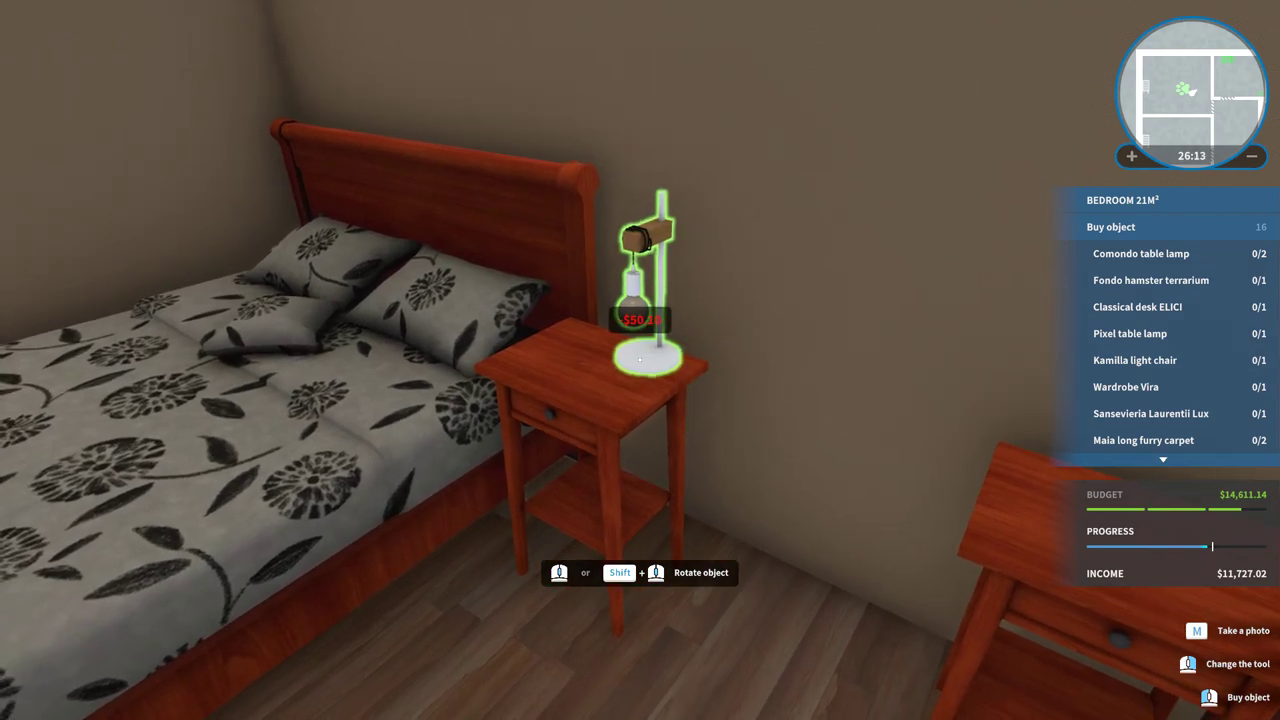
left_click(640, 360)
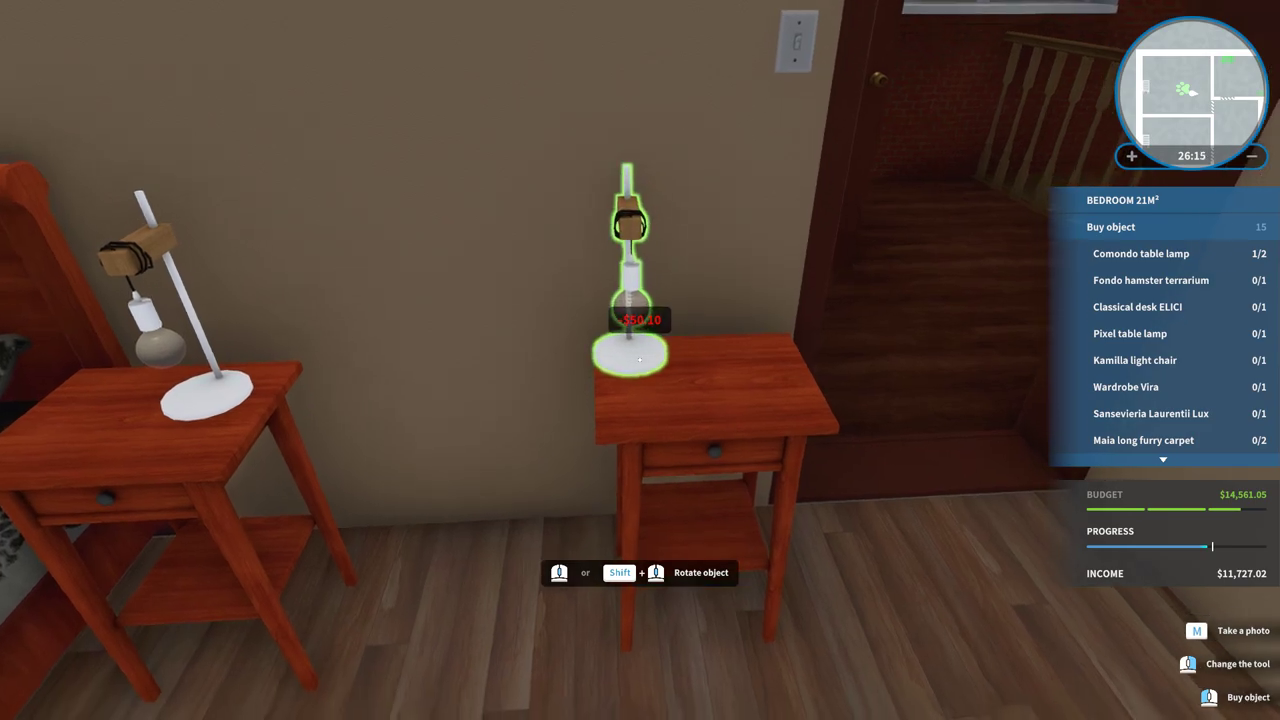
left_click(640, 360)
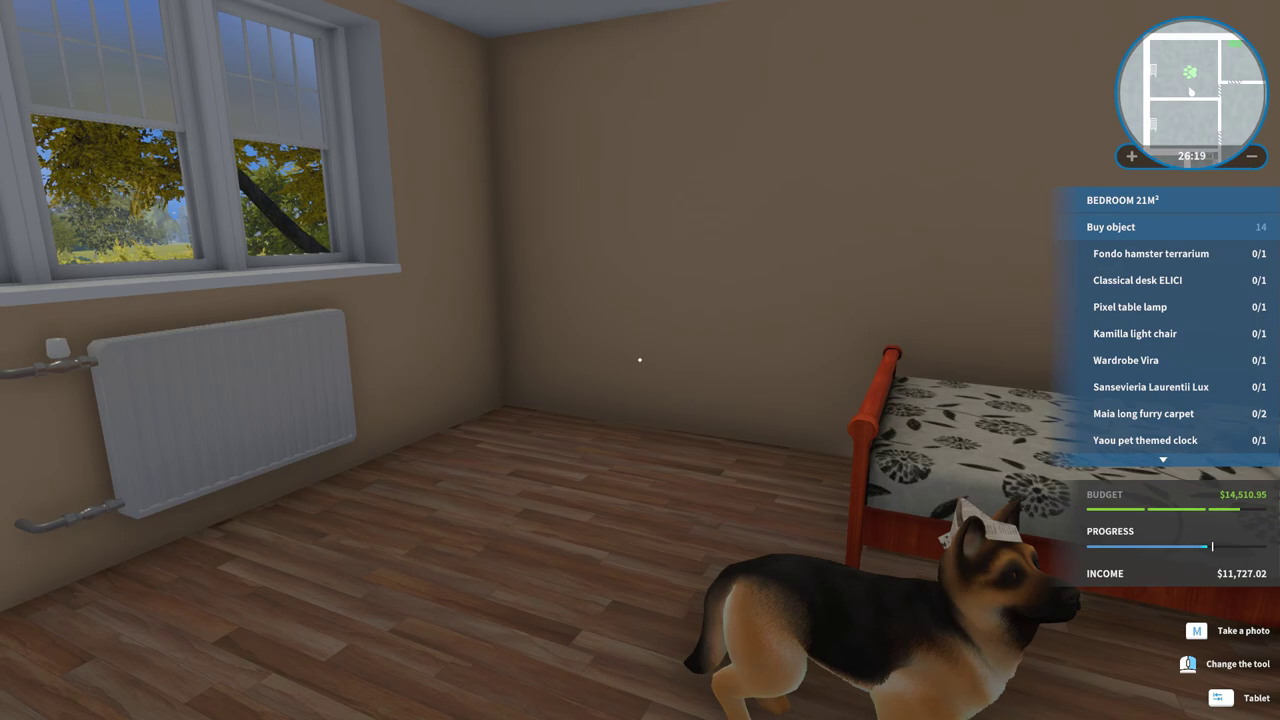
Step: Buy the cherry Classical desk ELICI and set it at the foot of the bed
key("Tab")
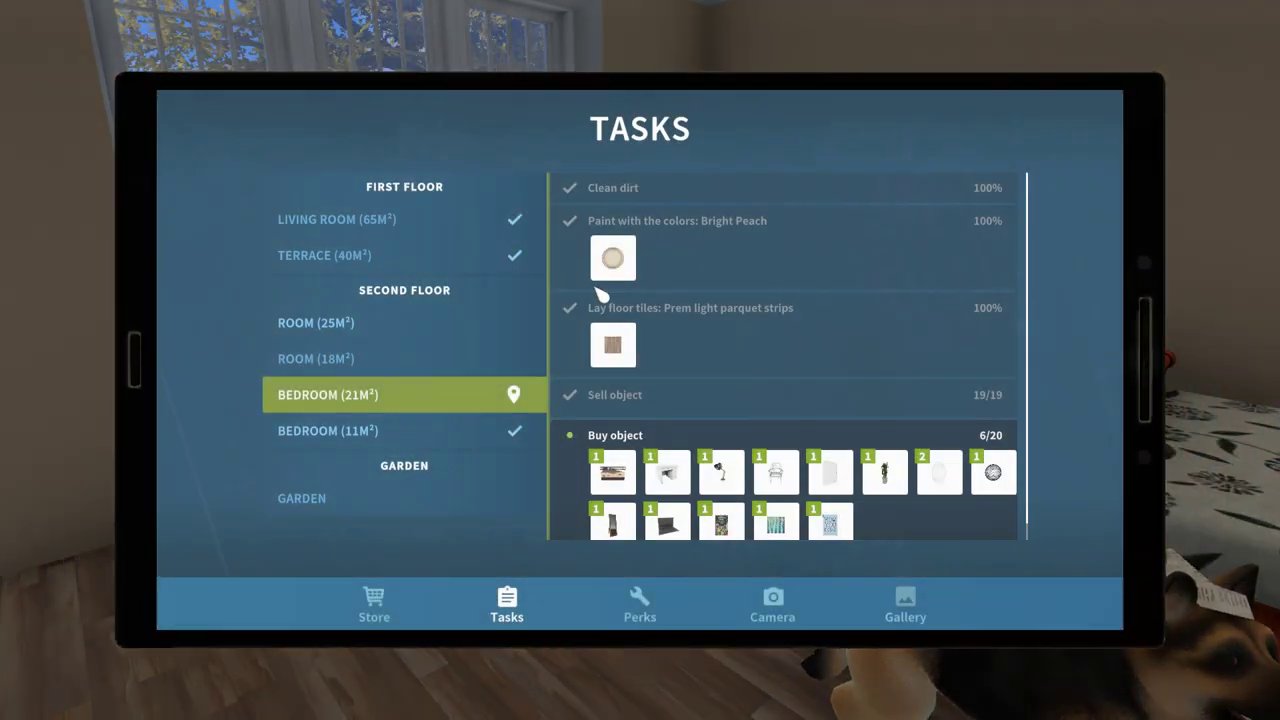
left_click(668, 472)
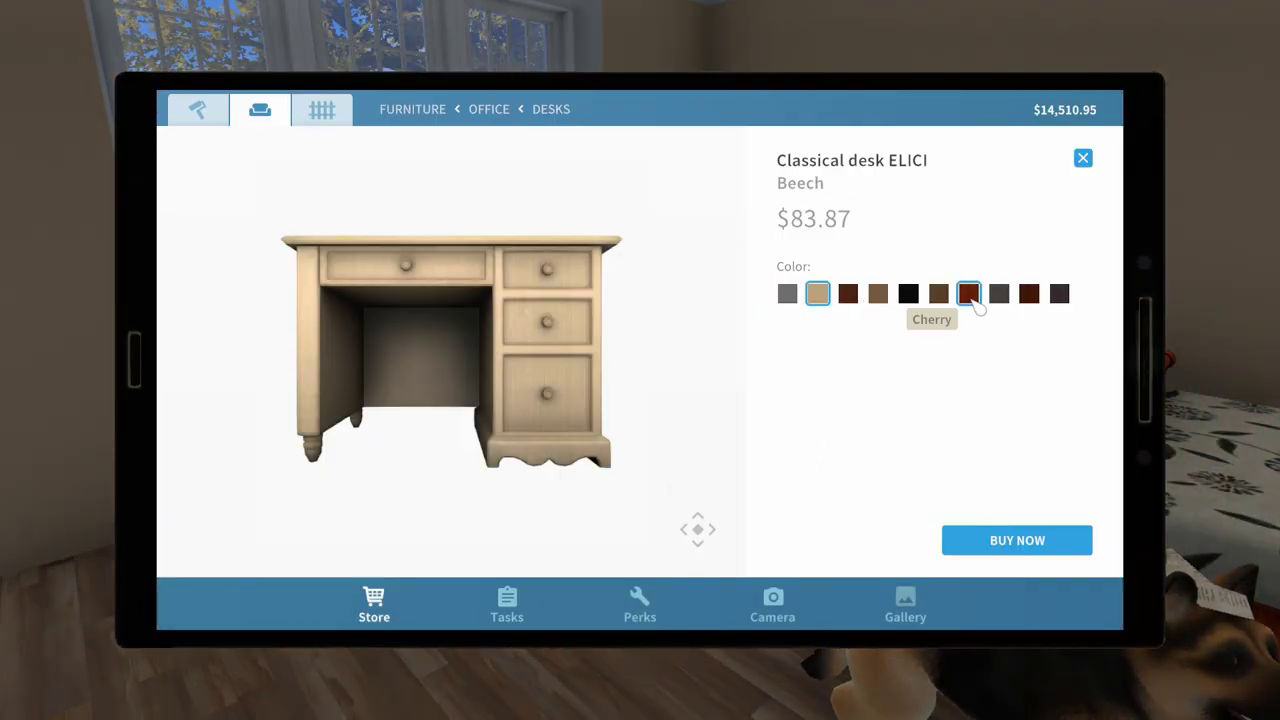
left_click(1017, 540)
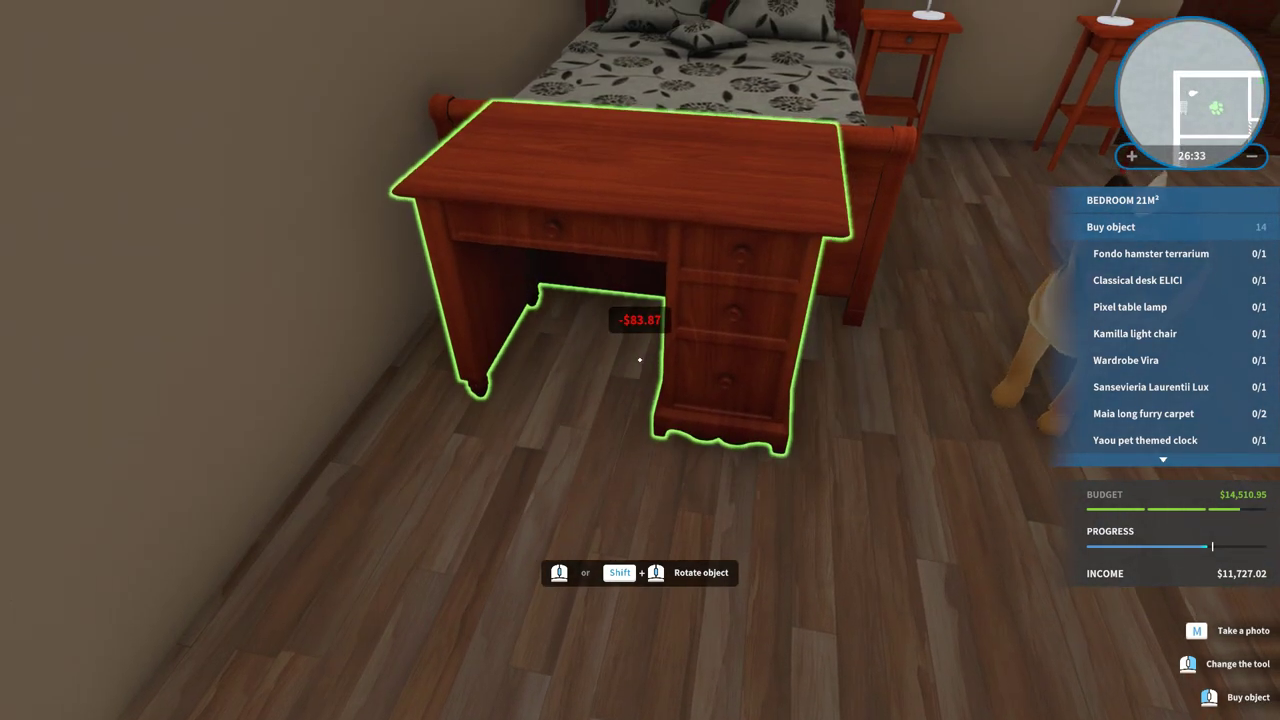
left_click(640, 360)
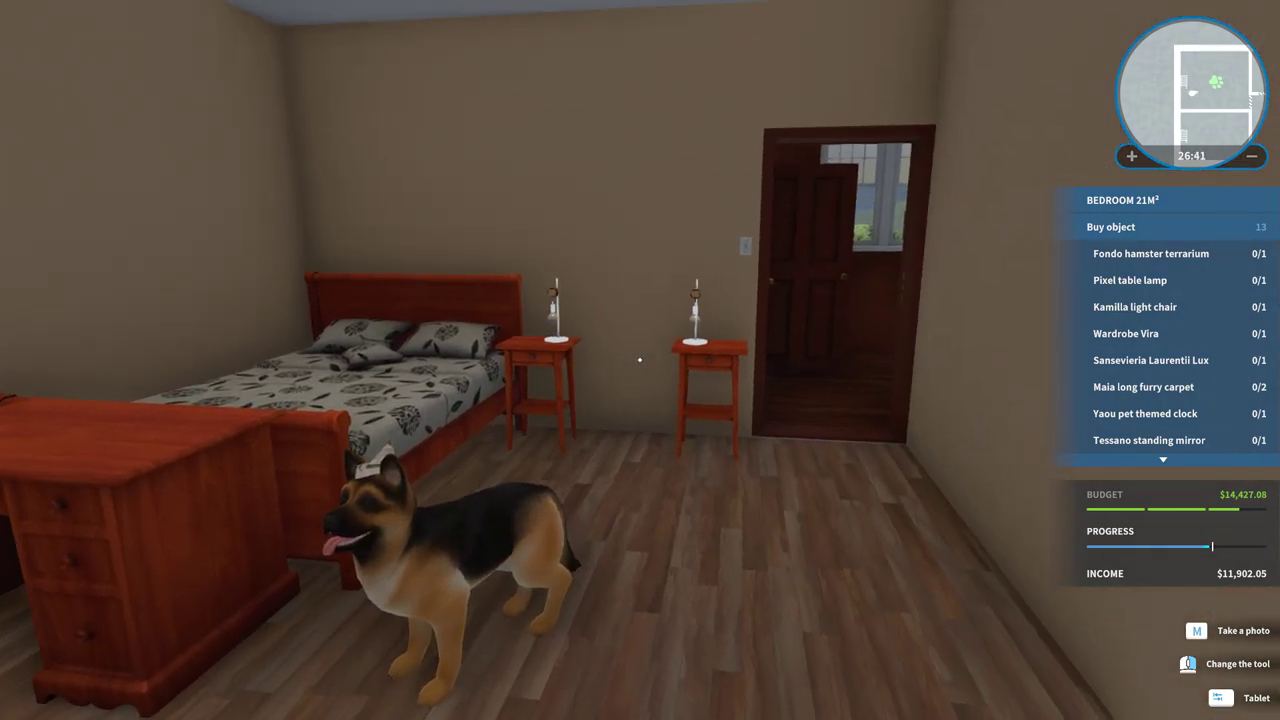
key("Tab")
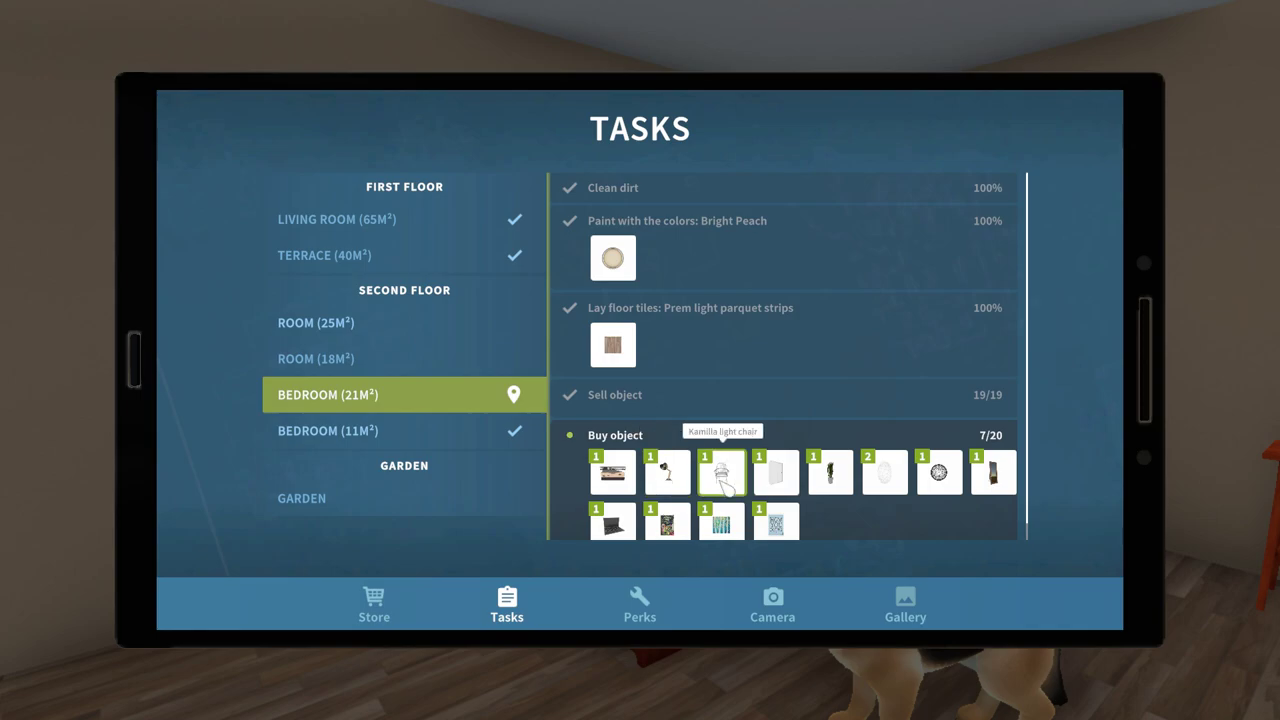
Step: Compare wood finishes on the Kamilla light chair and settle on Sapele wood
left_click(722, 472)
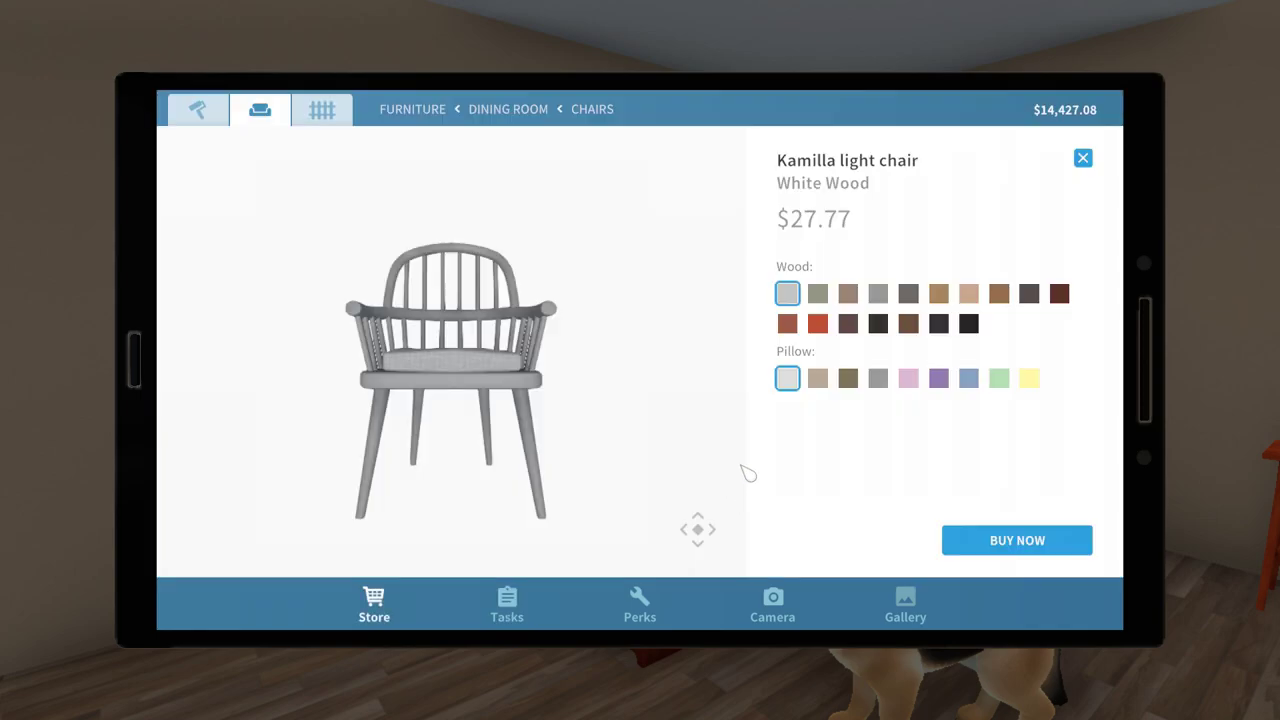
left_click(970, 294)
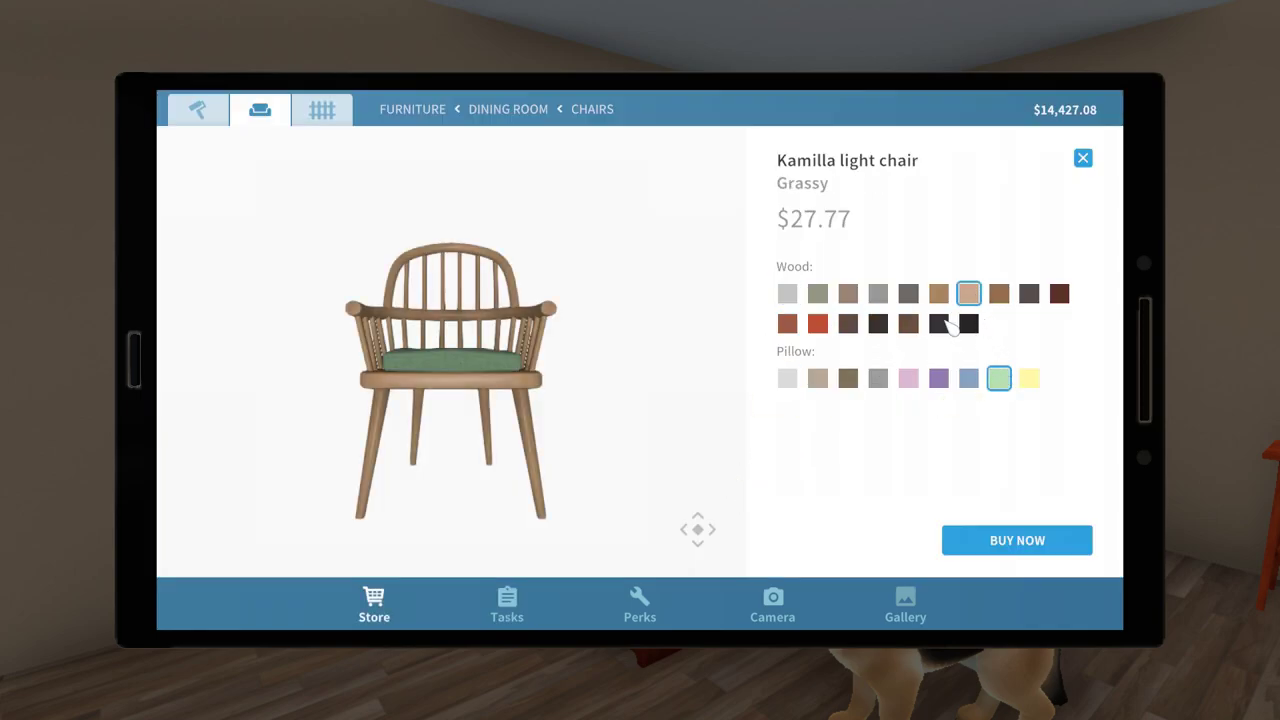
left_click(817, 323)
left_click(817, 323)
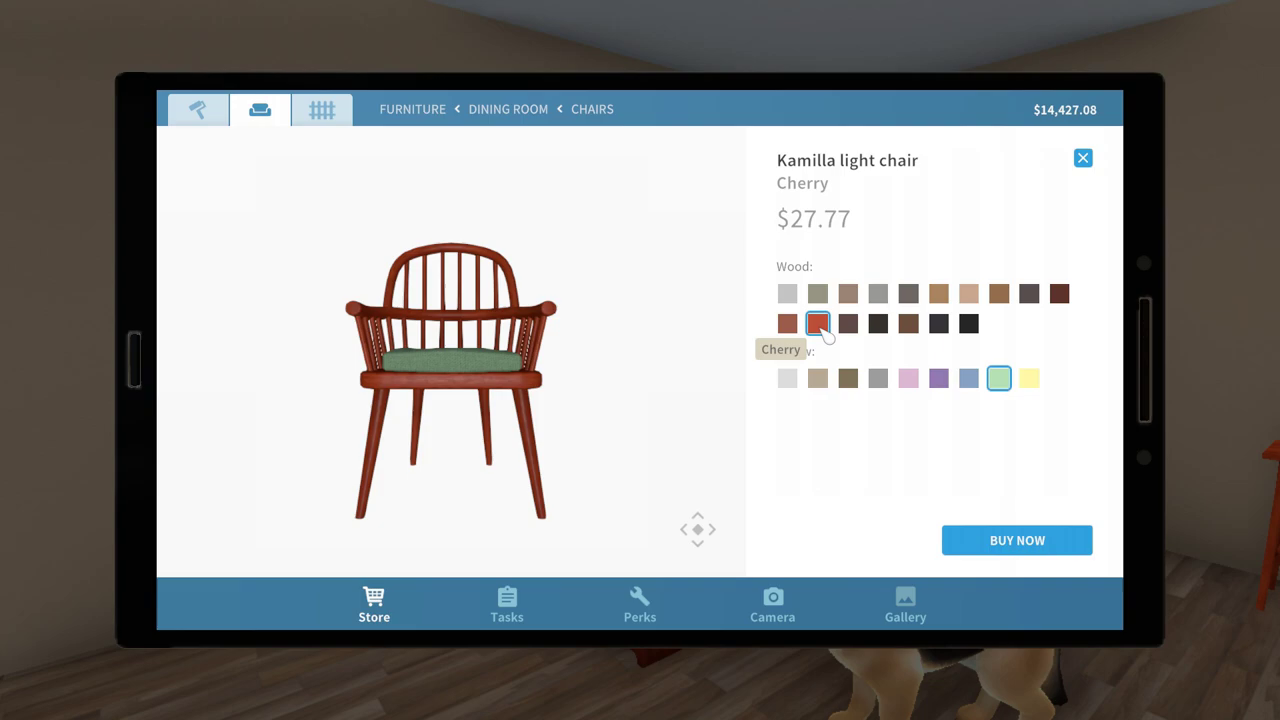
left_click(877, 323)
left_click(1059, 293)
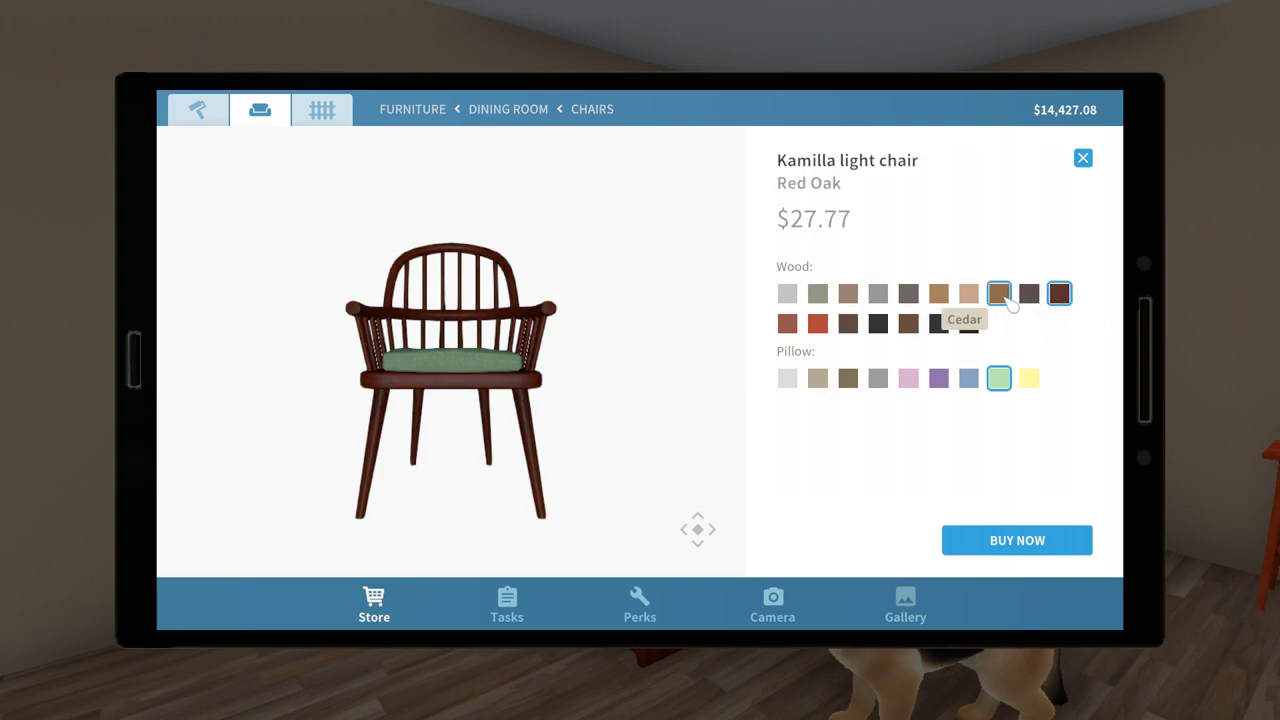
left_click(1000, 294)
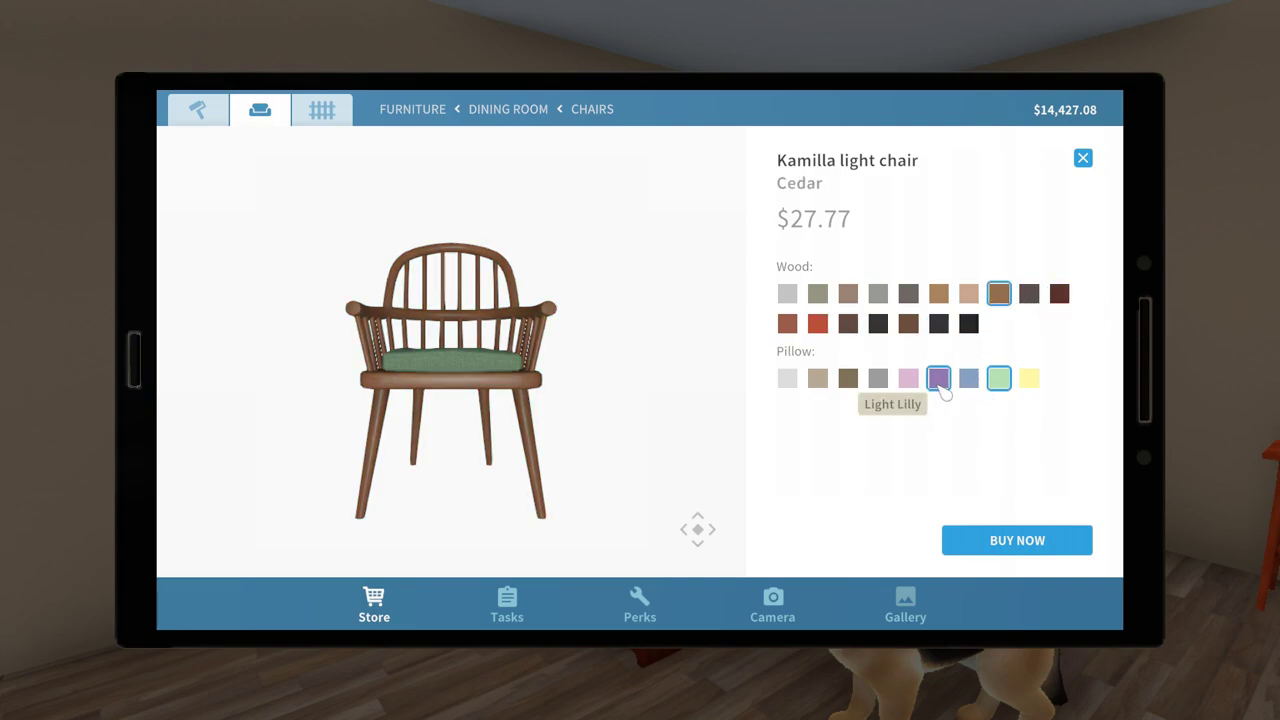
left_click(818, 324)
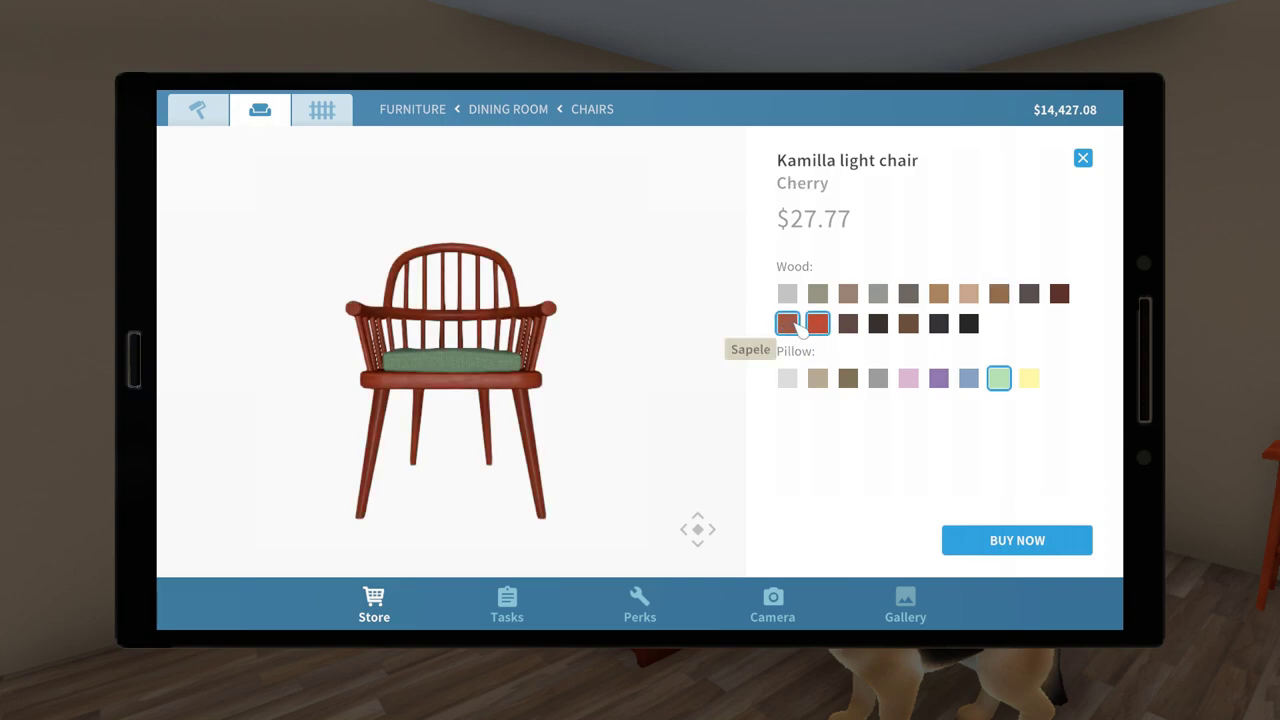
left_click(788, 323)
left_click(818, 323)
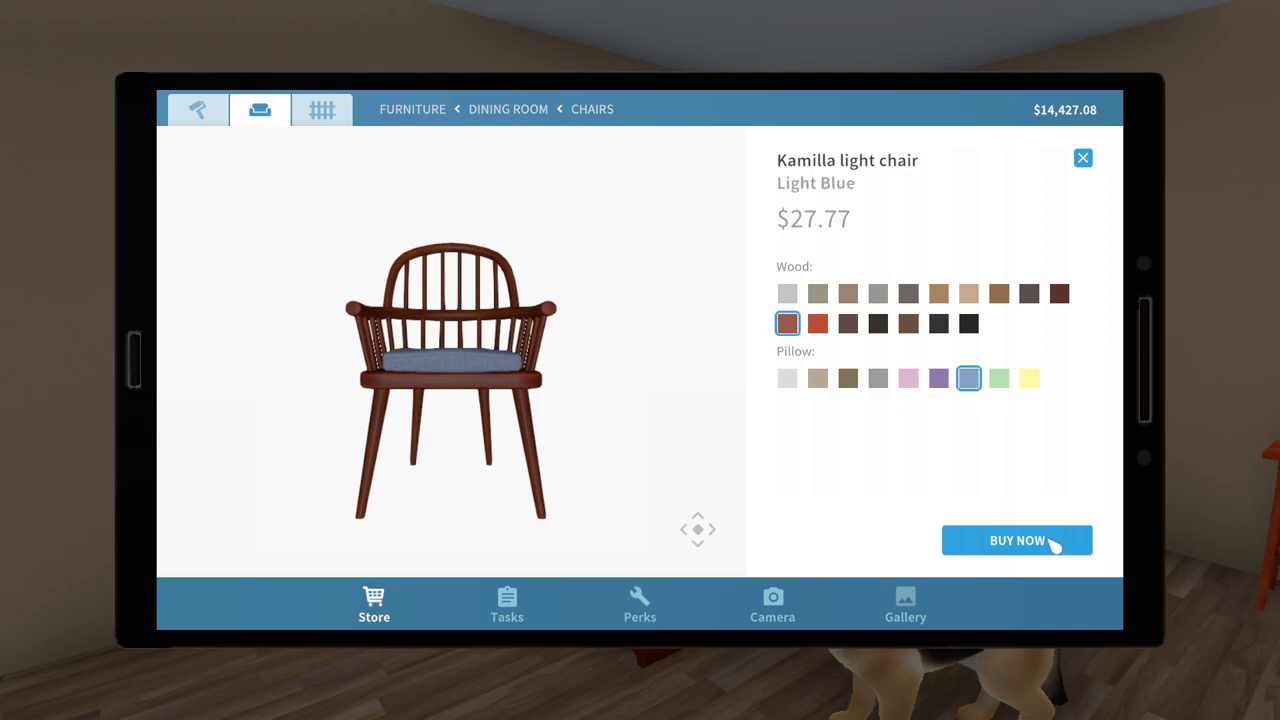
Step: Buy the Sapele chair, turn it sideways, and set it beside the desk
left_click(1017, 540)
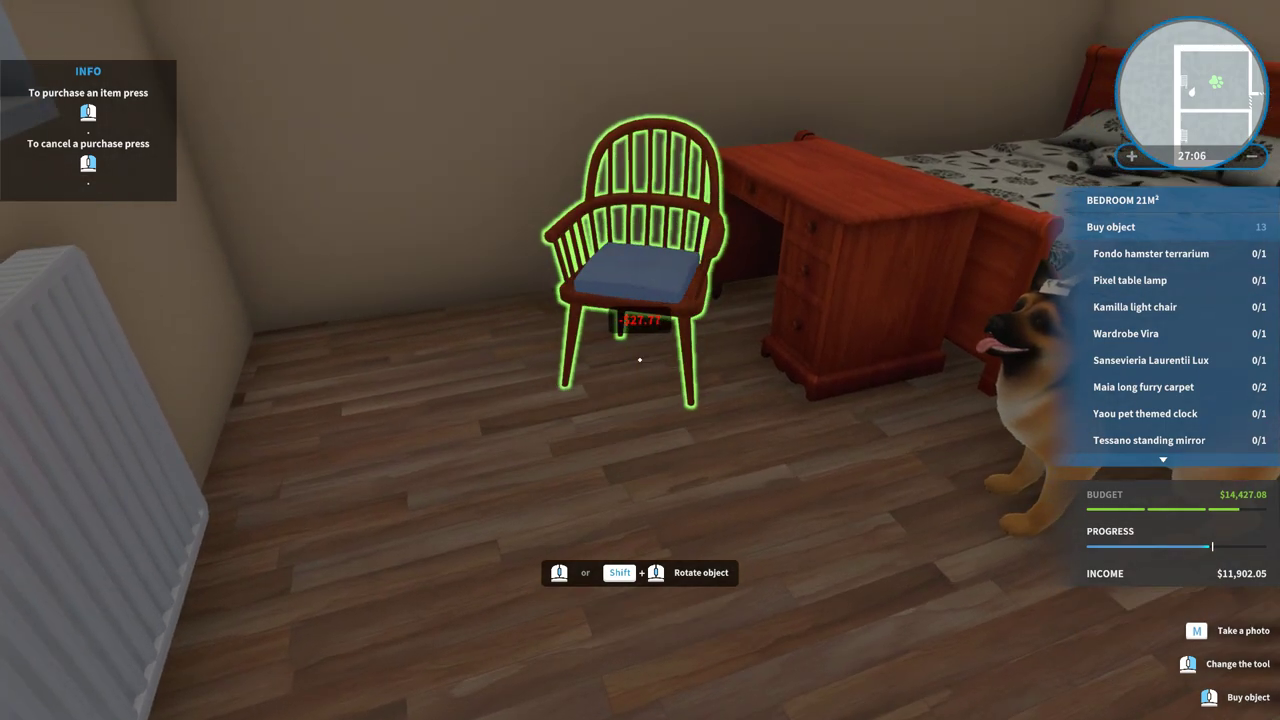
right_click(640, 360)
right_click(640, 360)
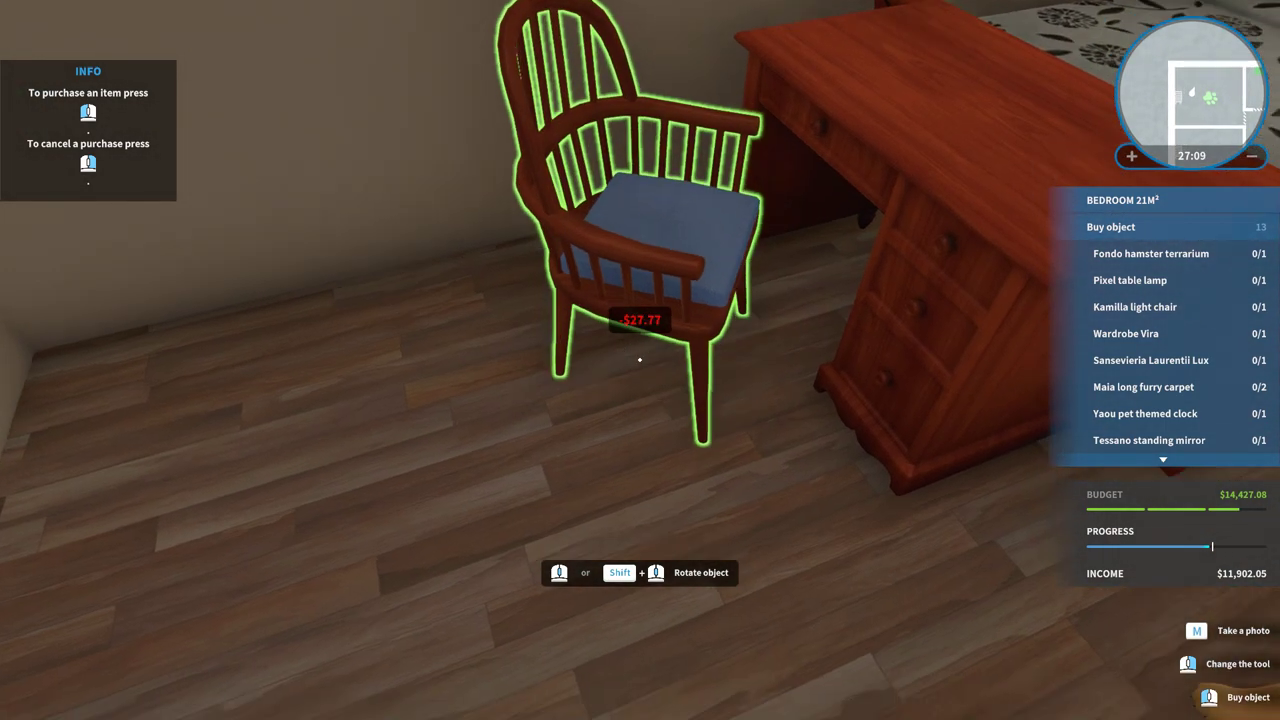
right_click(640, 360)
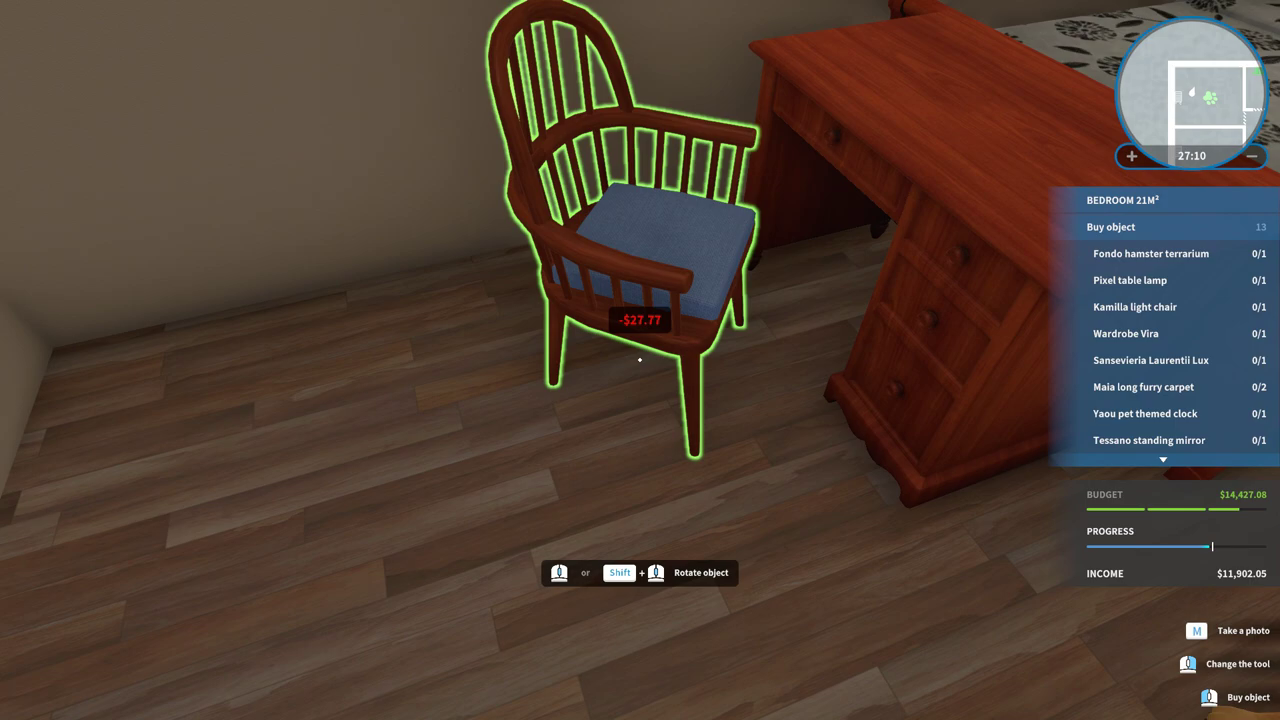
left_click(640, 360)
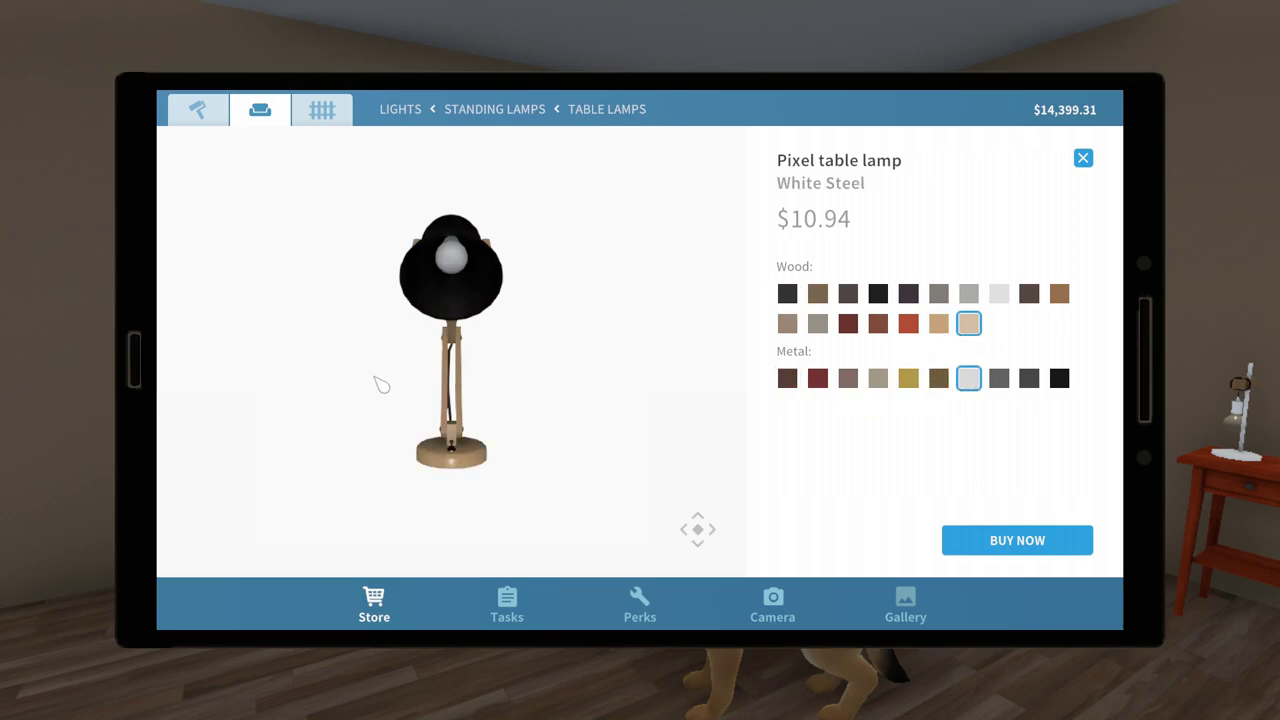
Step: Buy the Pixel table lamp and place it, rotated, on the desk by the bed
left_click_drag(381, 385, 398, 416)
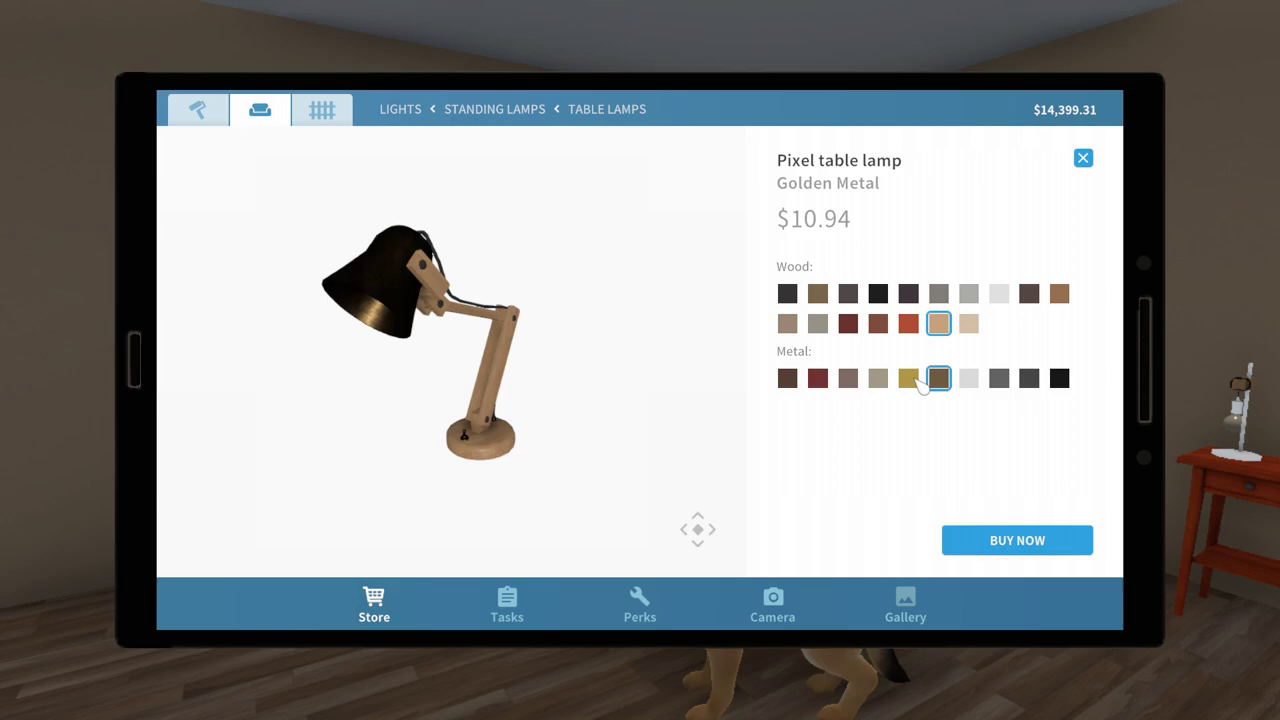
left_click(1000, 545)
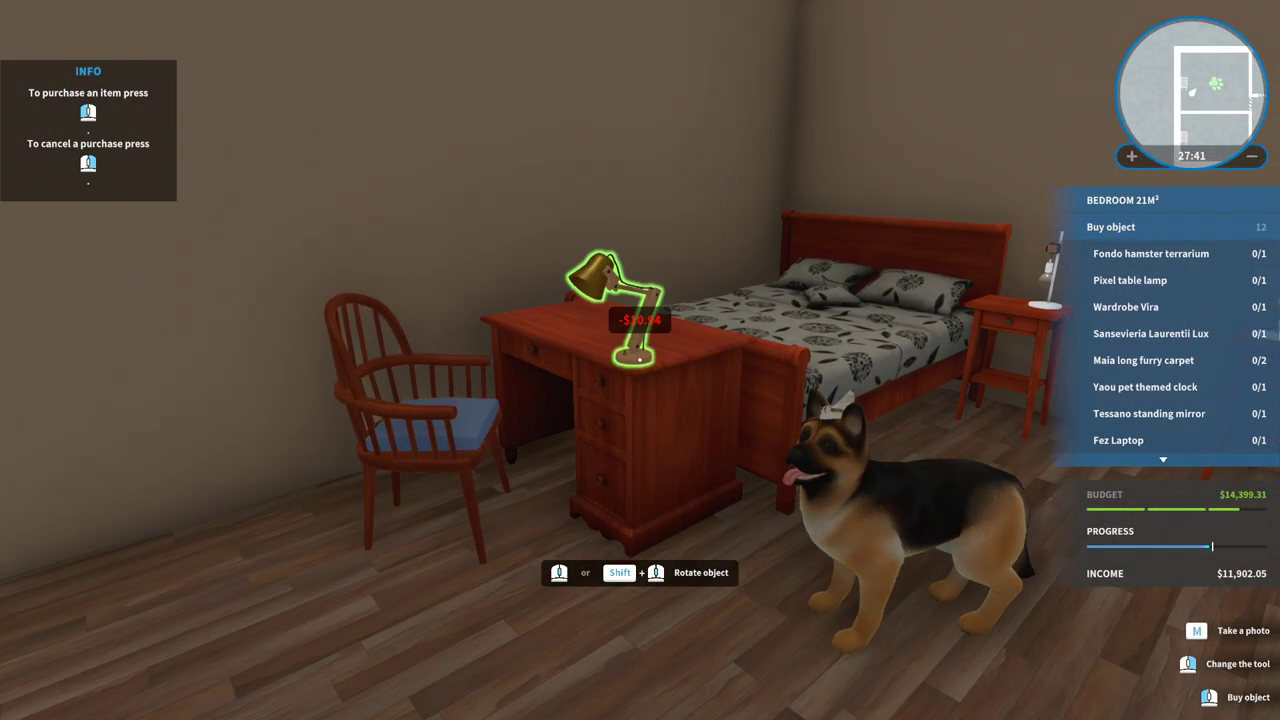
key("Tab")
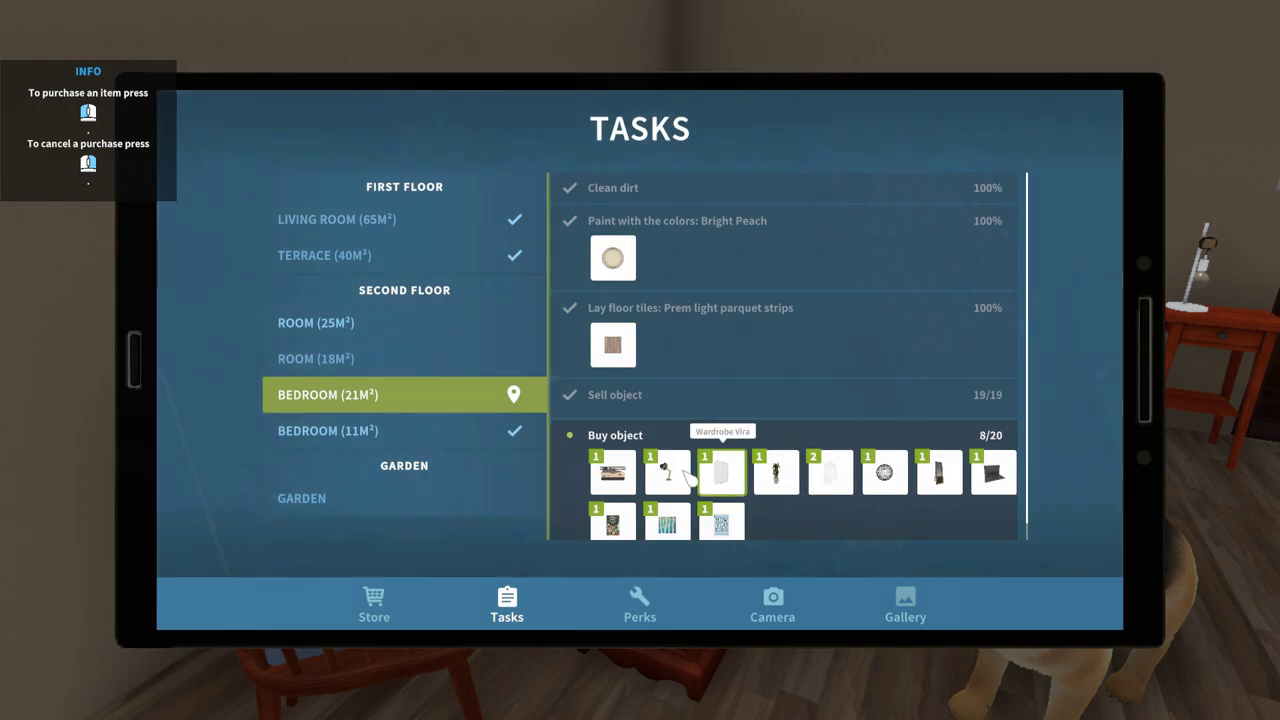
left_click(721, 472)
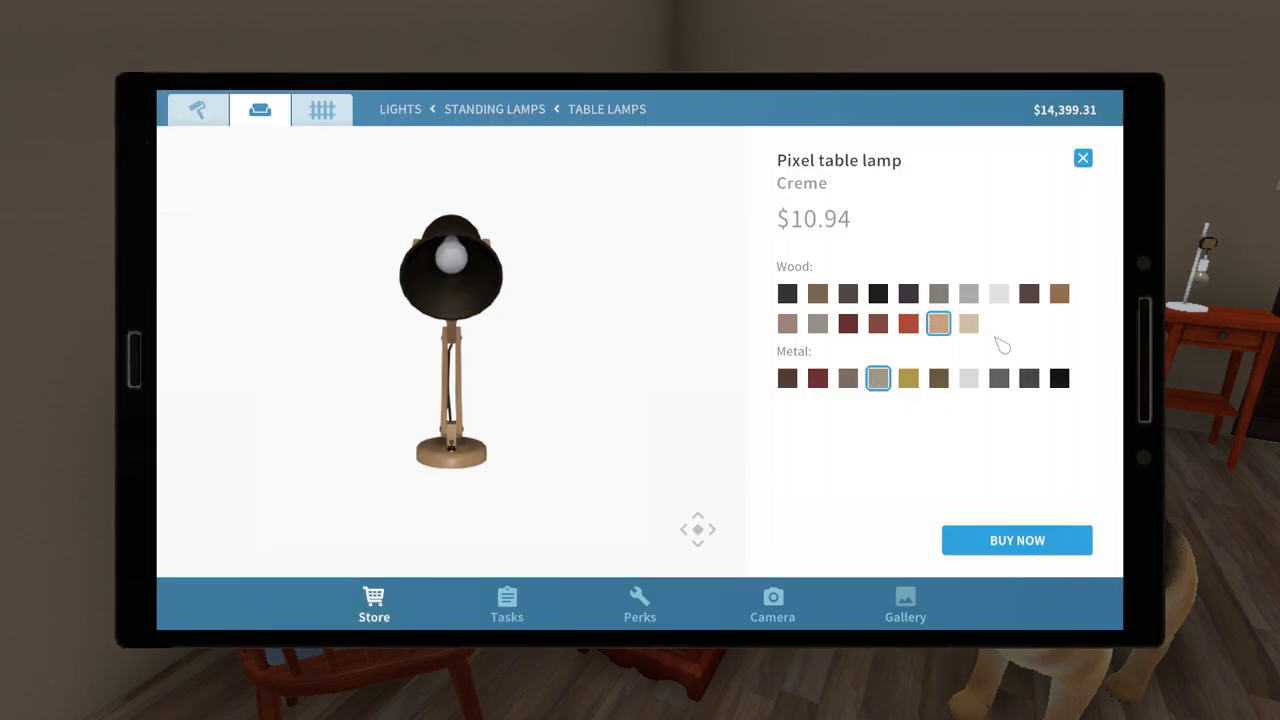
left_click(1017, 545)
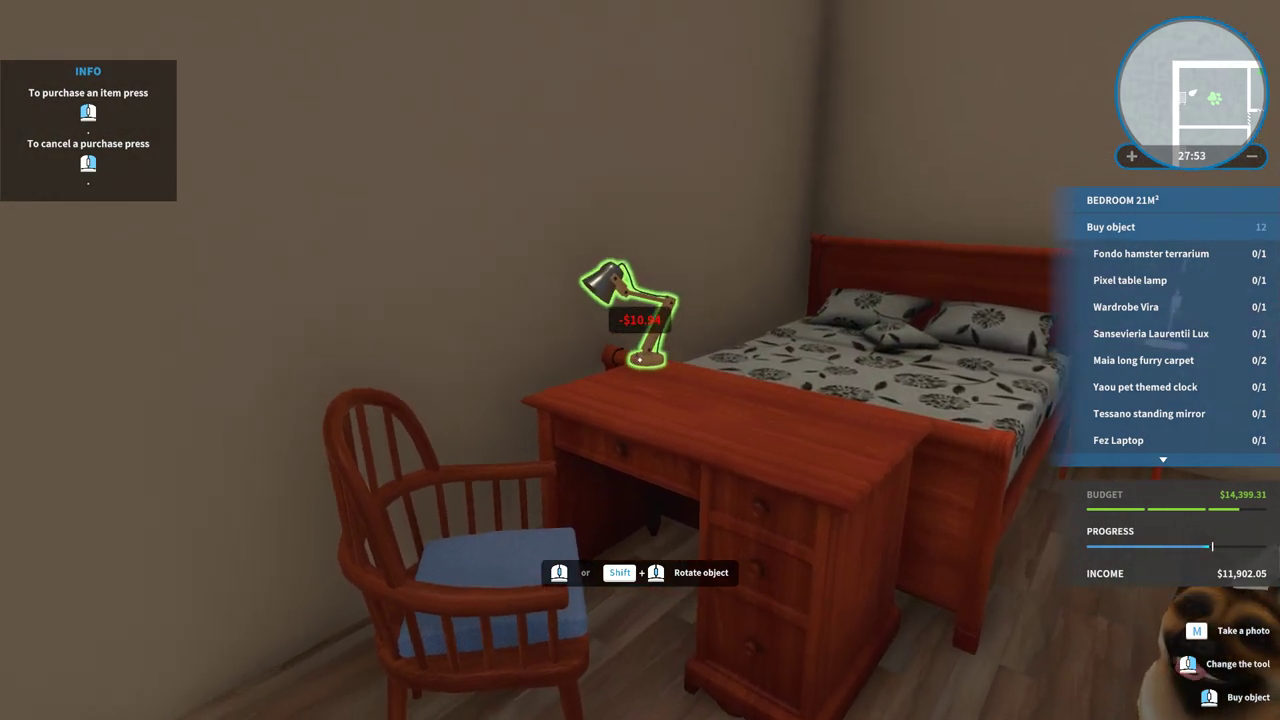
left_click(640, 360)
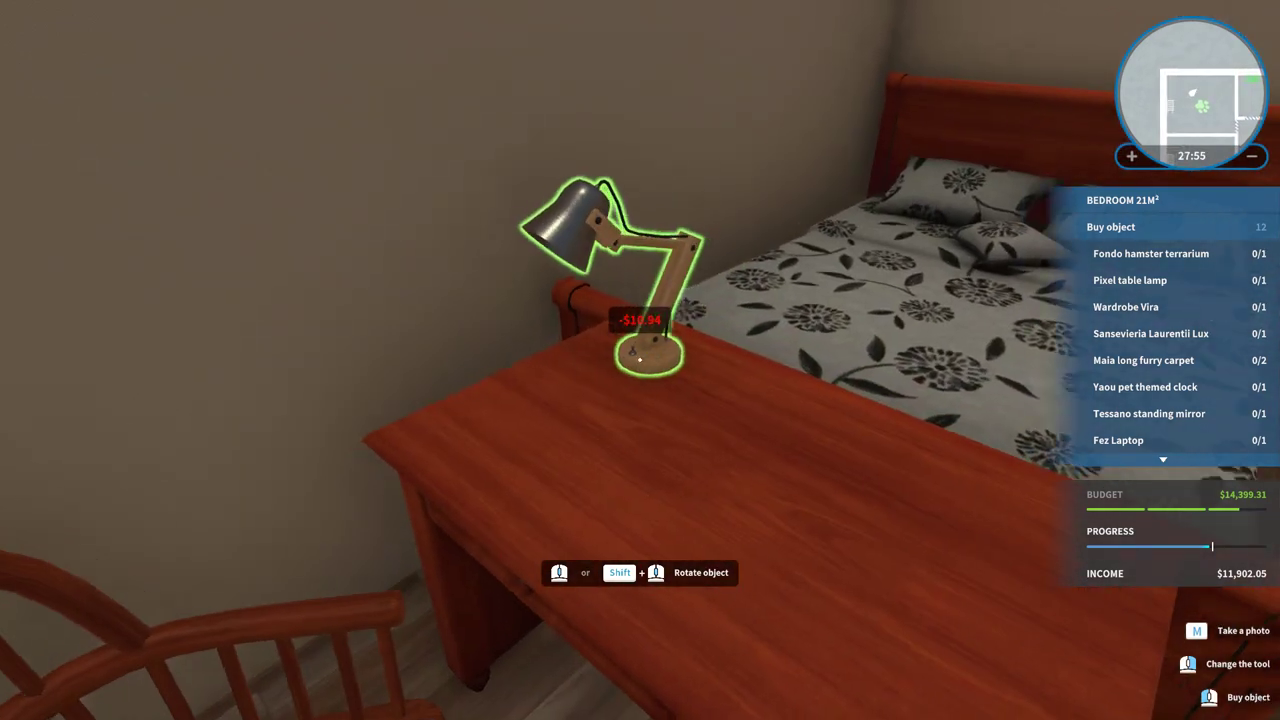
right_click(640, 360)
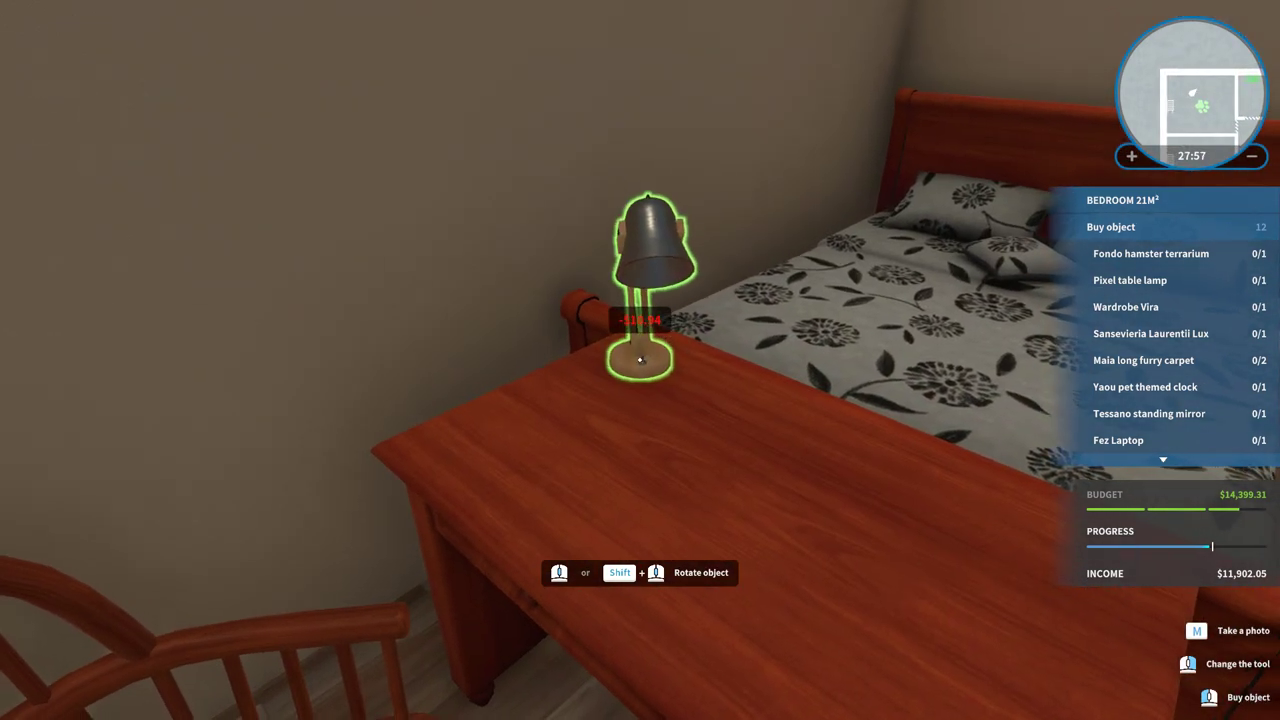
left_click(640, 360)
Step: Look at the hamster terrarium store page, then return to the task list
key("Tab")
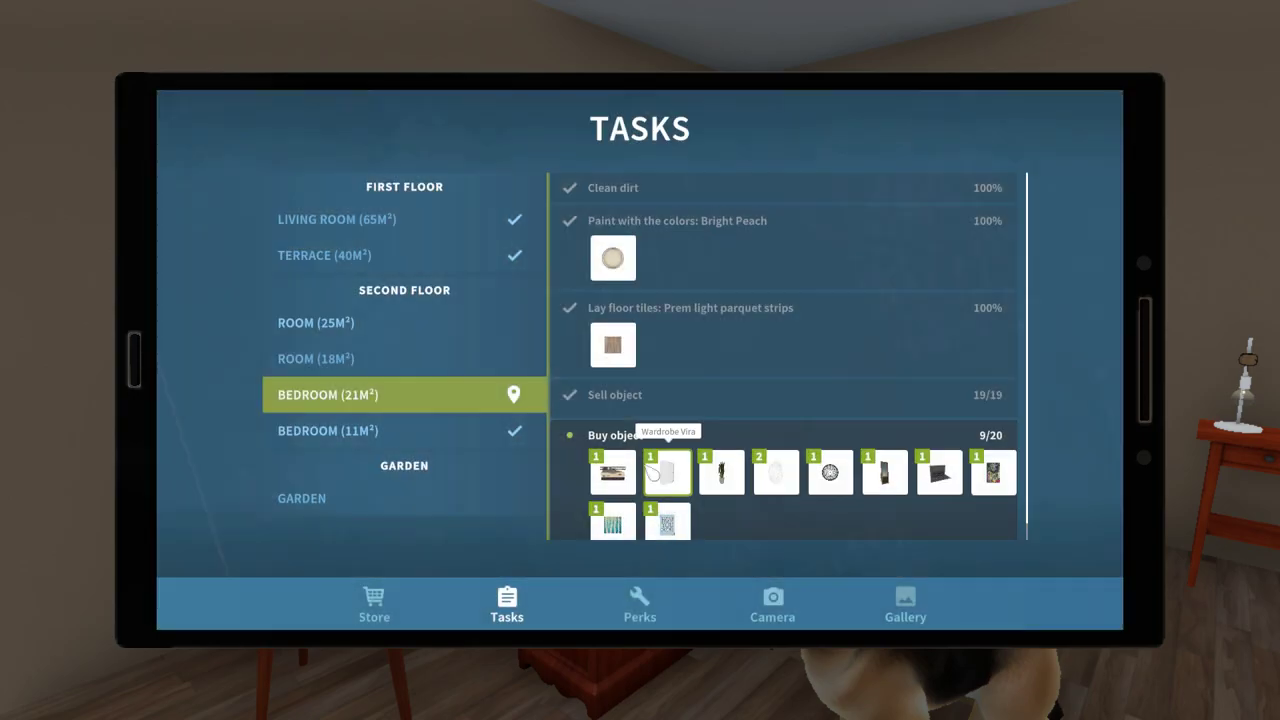
left_click(667, 472)
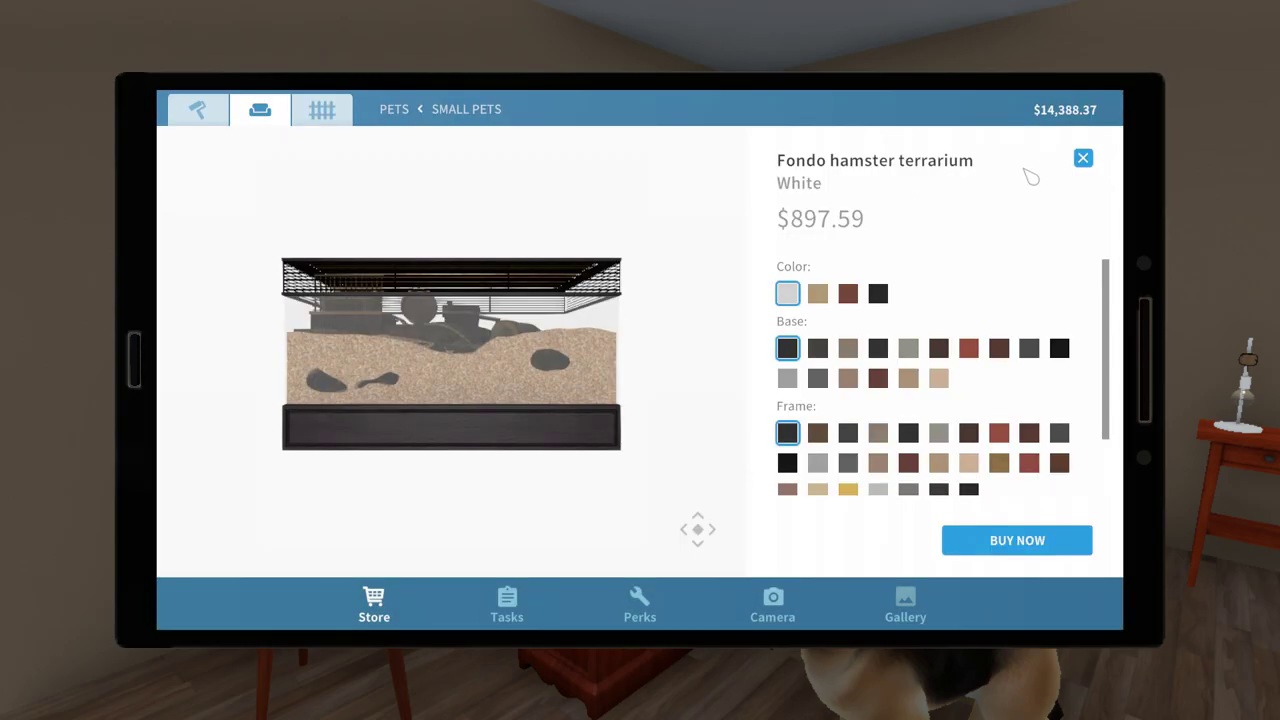
left_click(1084, 159)
key("Escape")
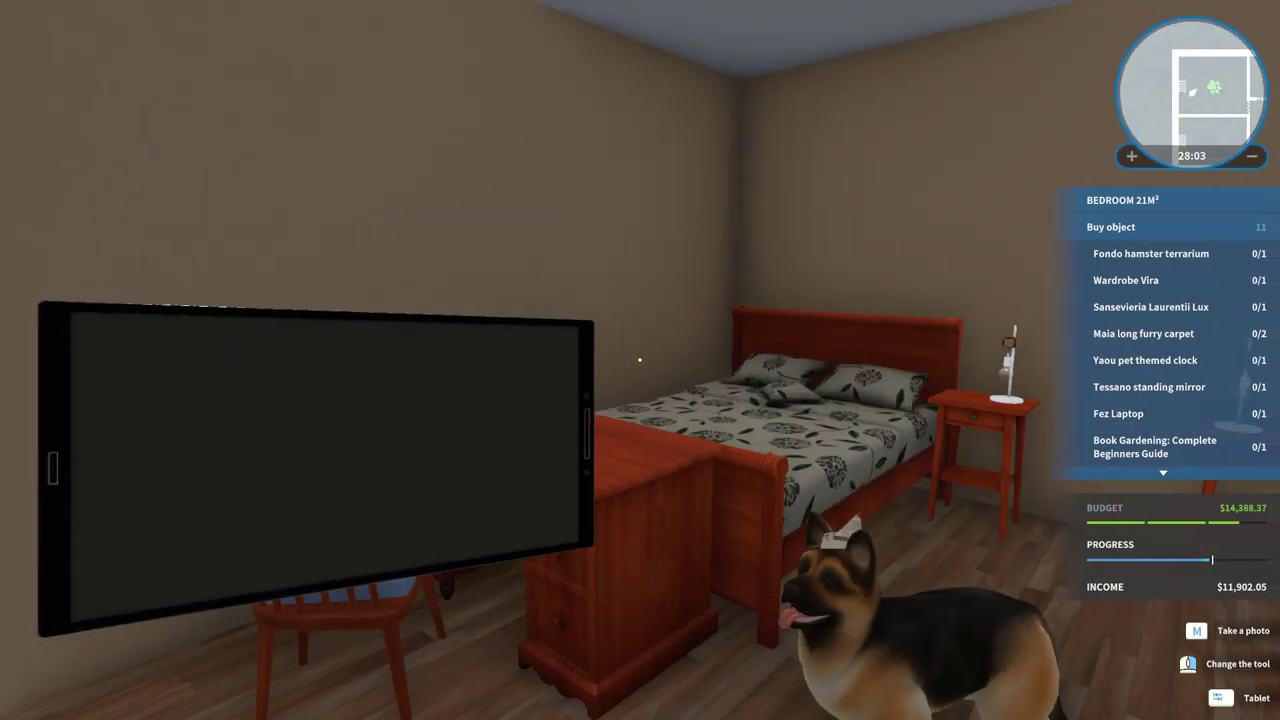
key("Tab")
left_click(505, 605)
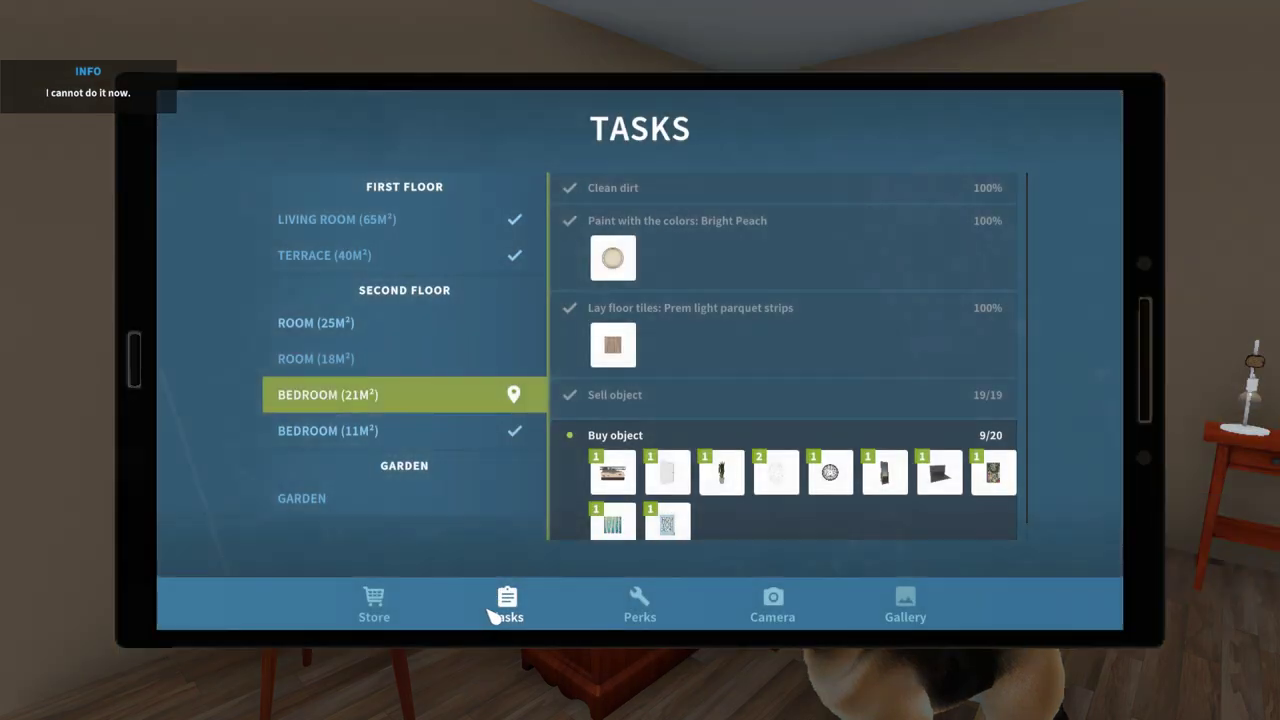
scroll(780, 470, "down", 1)
Step: Buy the gardening book and the Yaou pet themed clock
left_click(1000, 455)
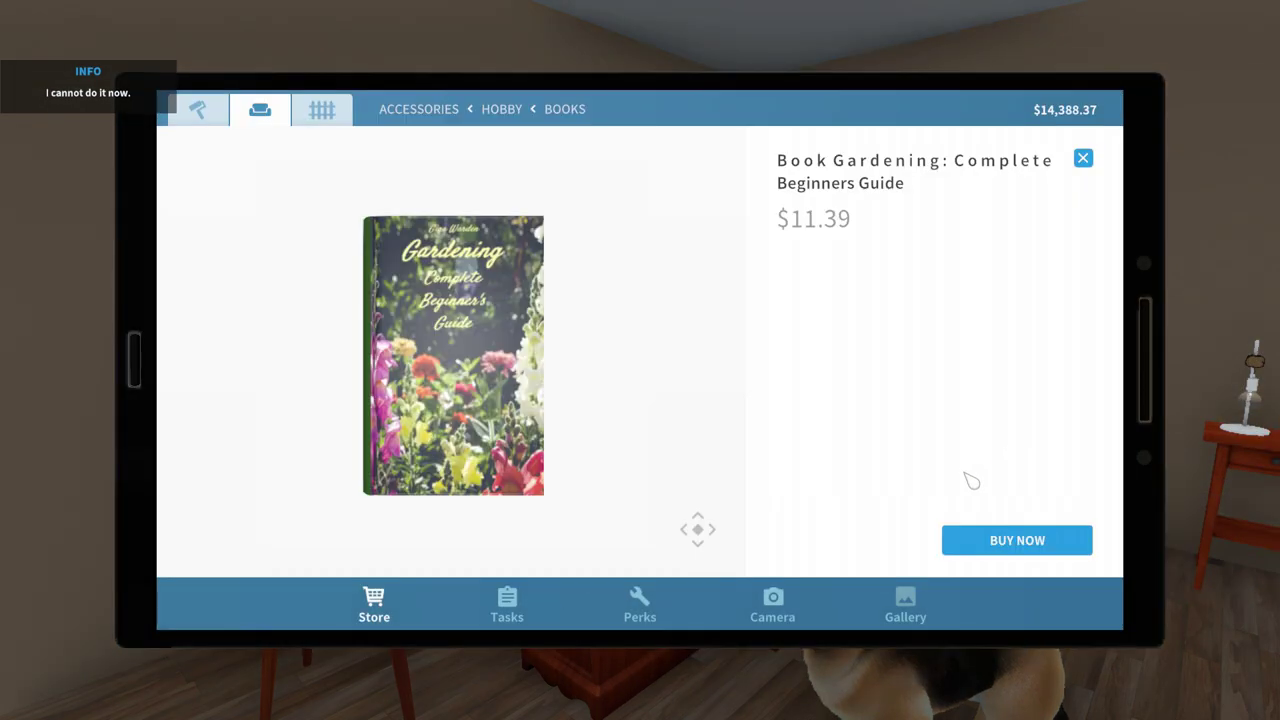
left_click(1010, 545)
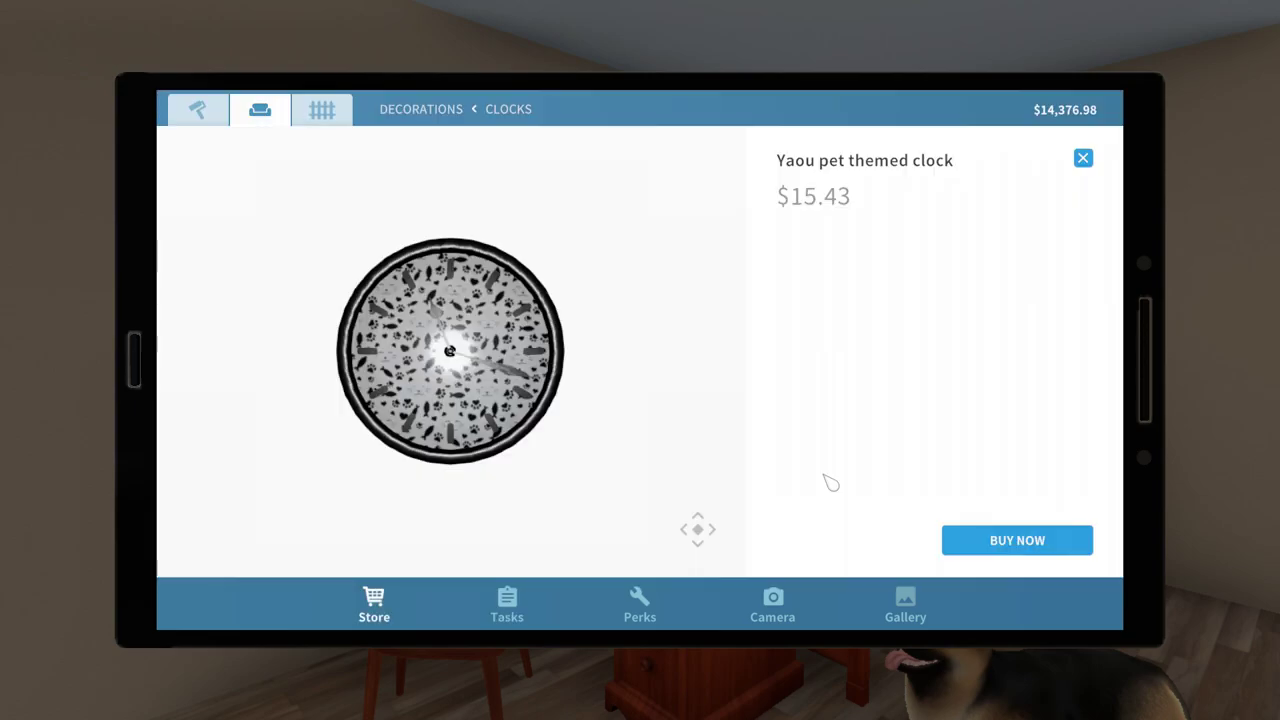
left_click(1017, 540)
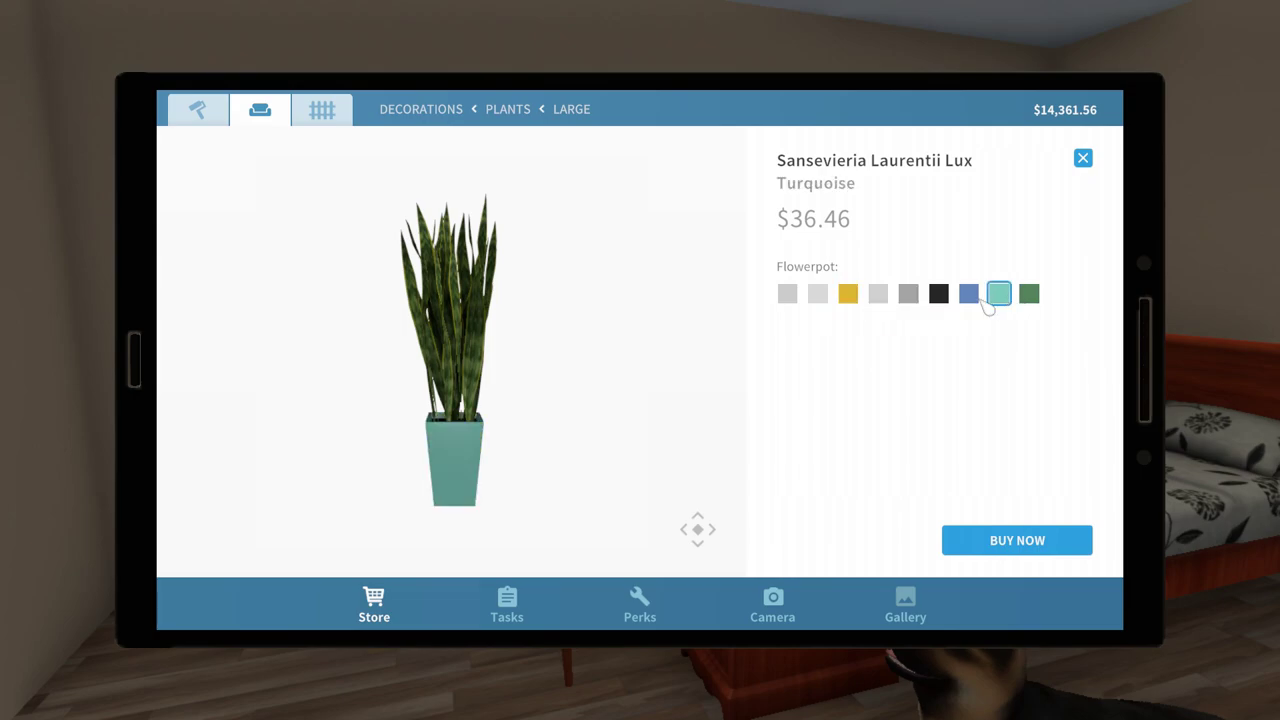
Step: Buy the Sansevieria in a blue pot and place it between the nightstands
left_click(1016, 540)
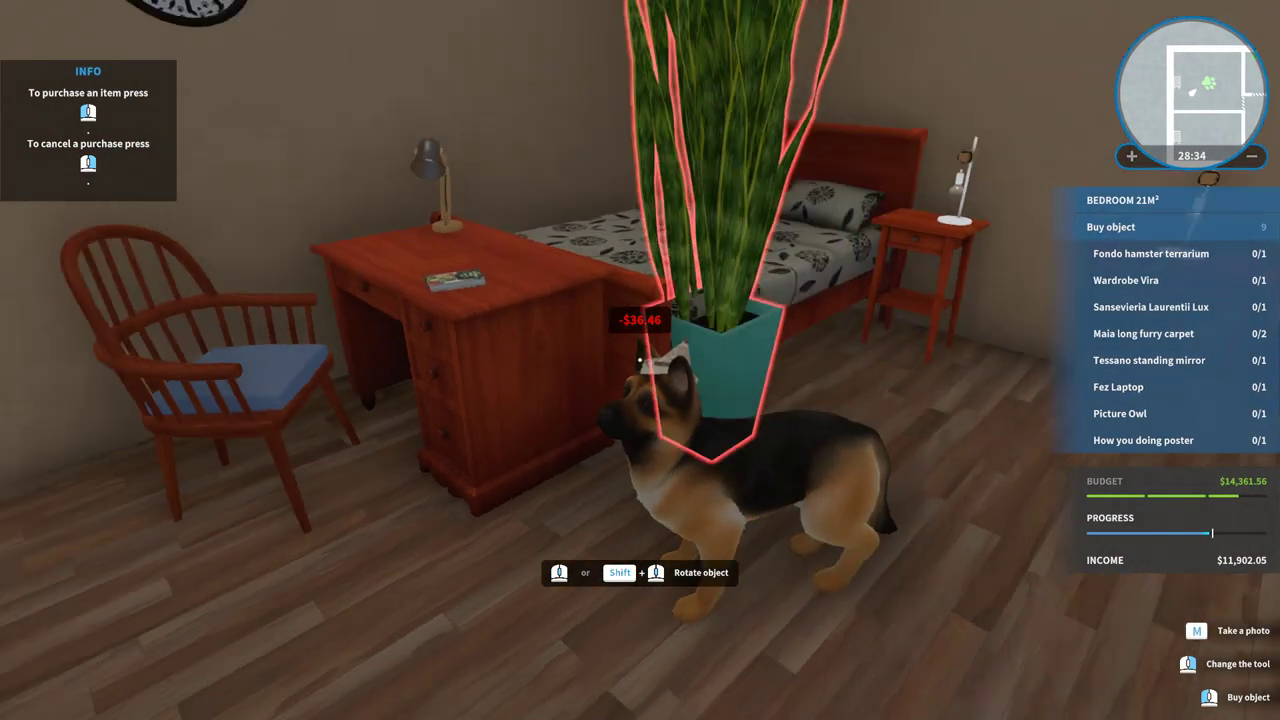
left_click(640, 360)
key("Tab")
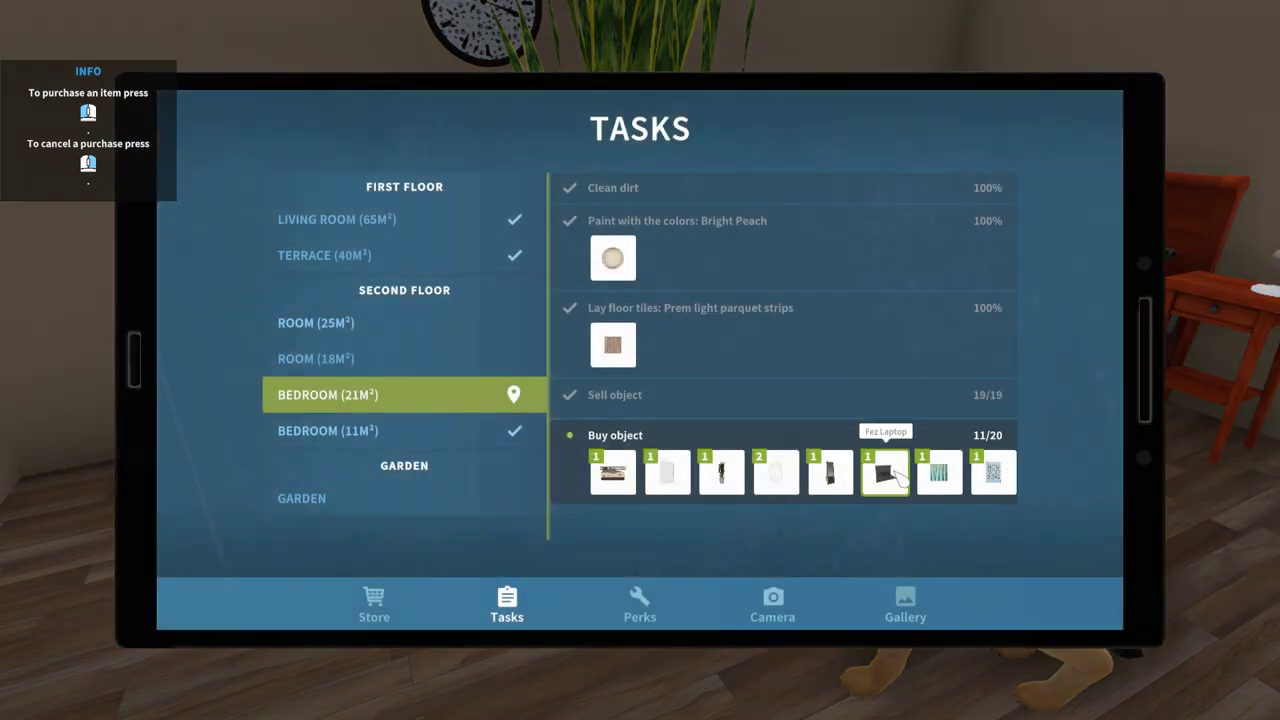
left_click(722, 471)
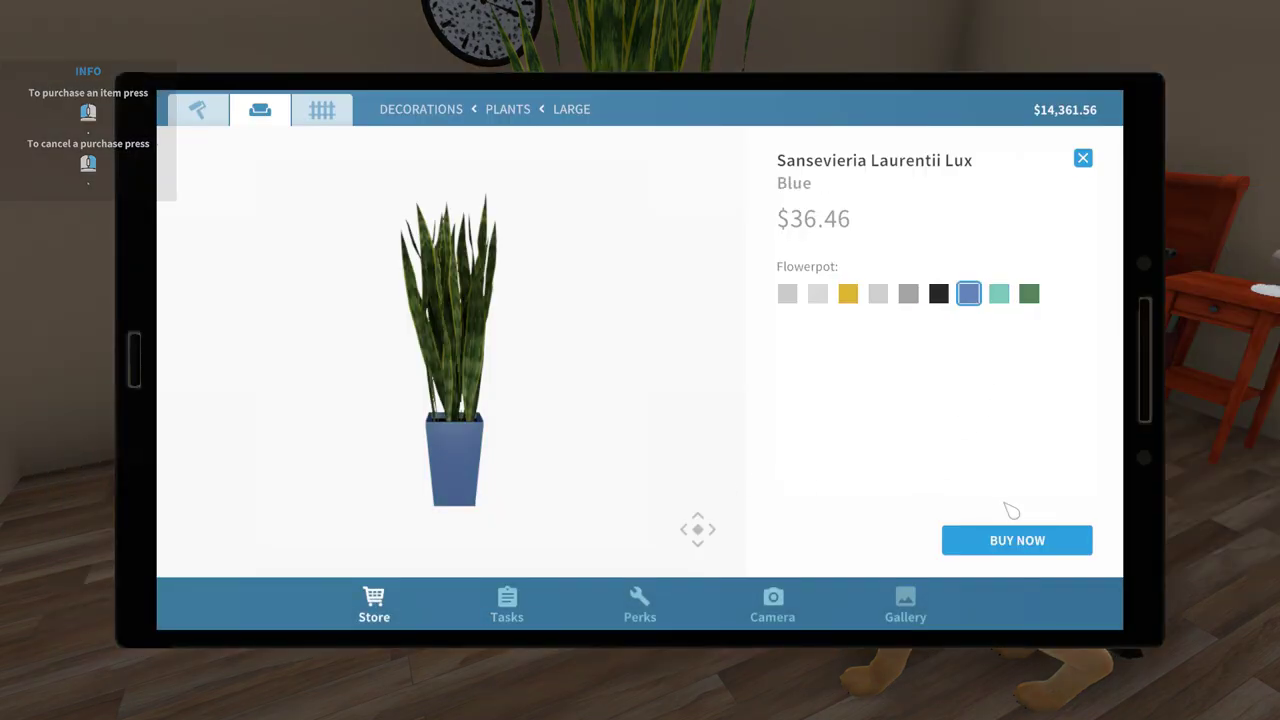
left_click(1016, 540)
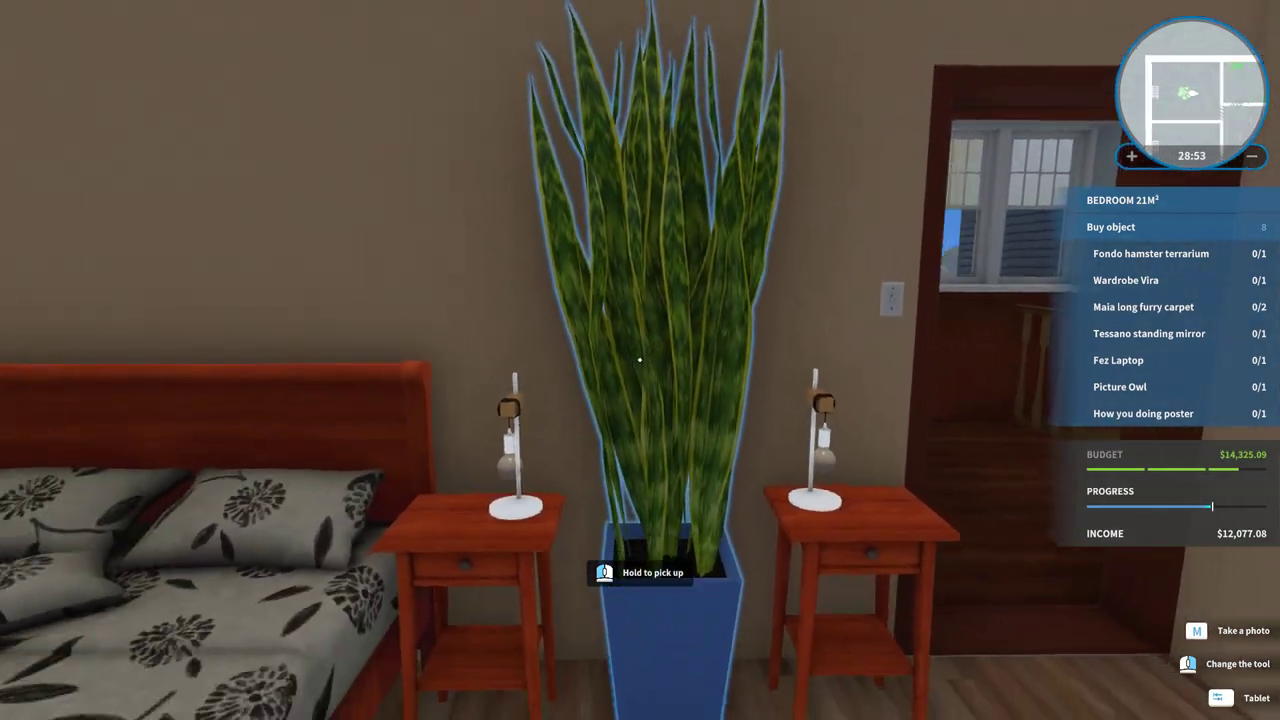
key("Tab")
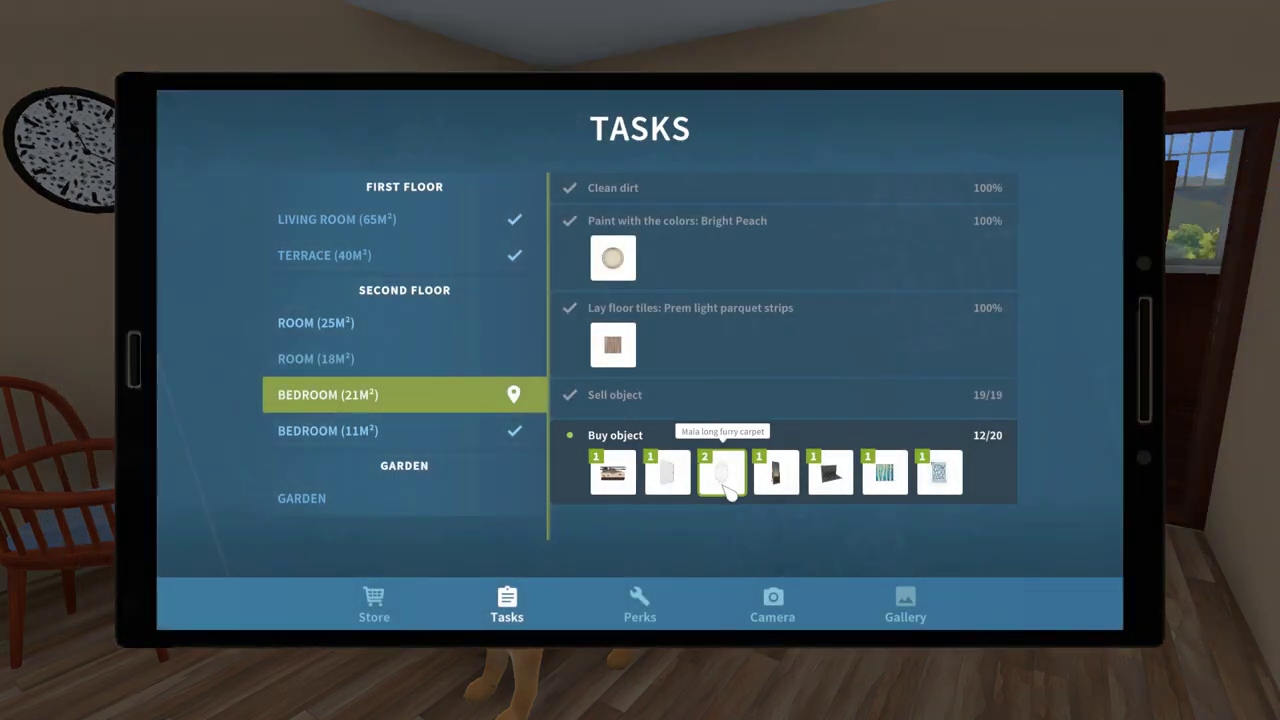
left_click(722, 473)
Step: Buy the Maia furry carpet and lay it beside the bed
left_click(1017, 540)
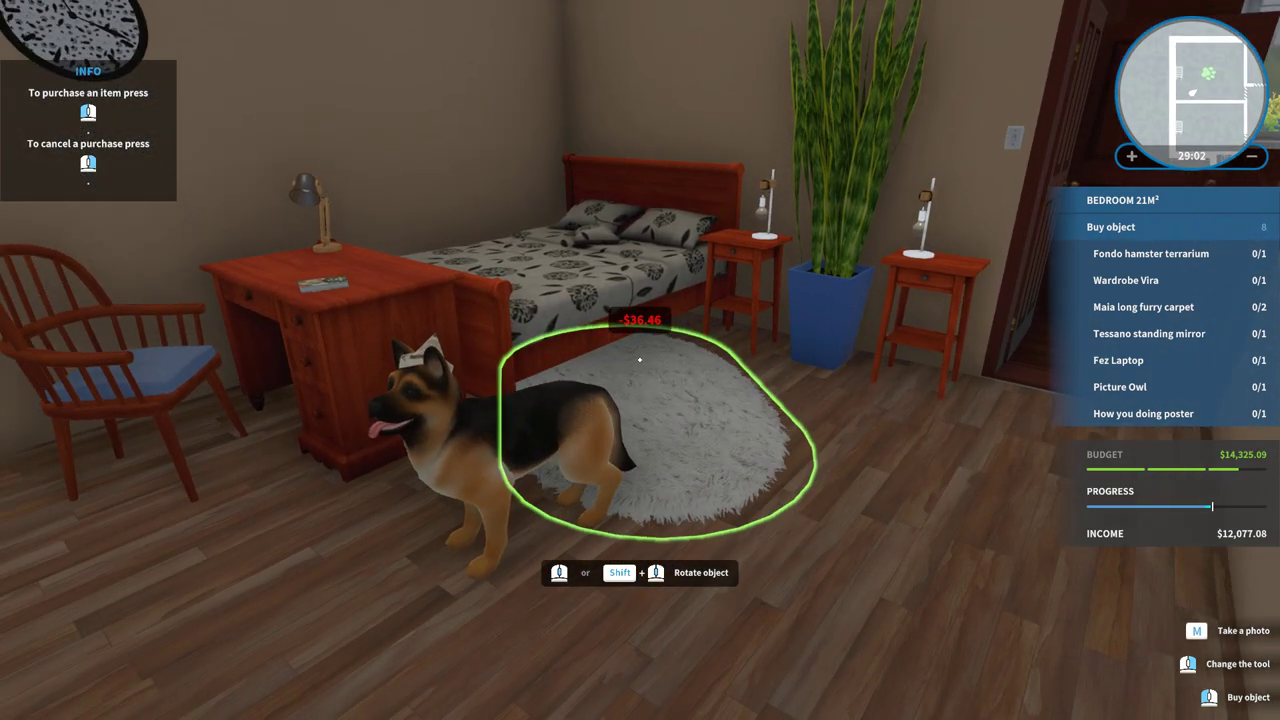
left_click(640, 360)
key("Tab")
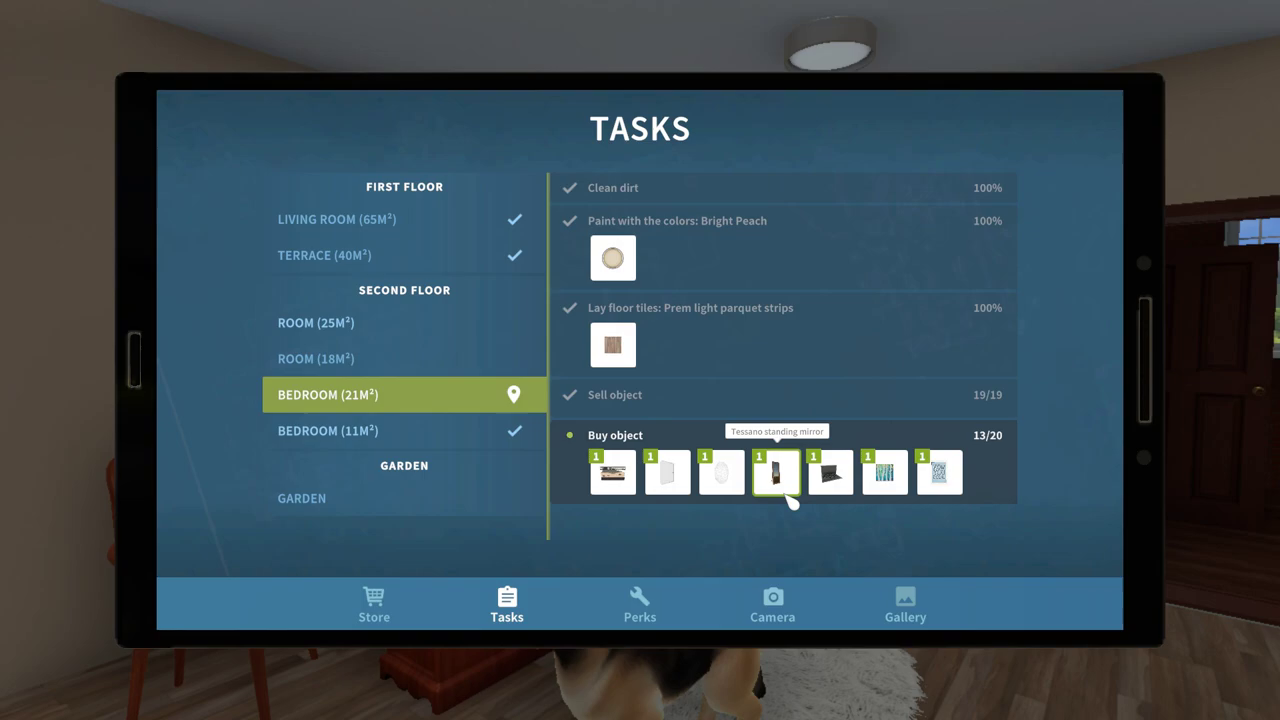
Step: Buy the blue Fez Laptop, set it on the desk, and switch it on
left_click(828, 472)
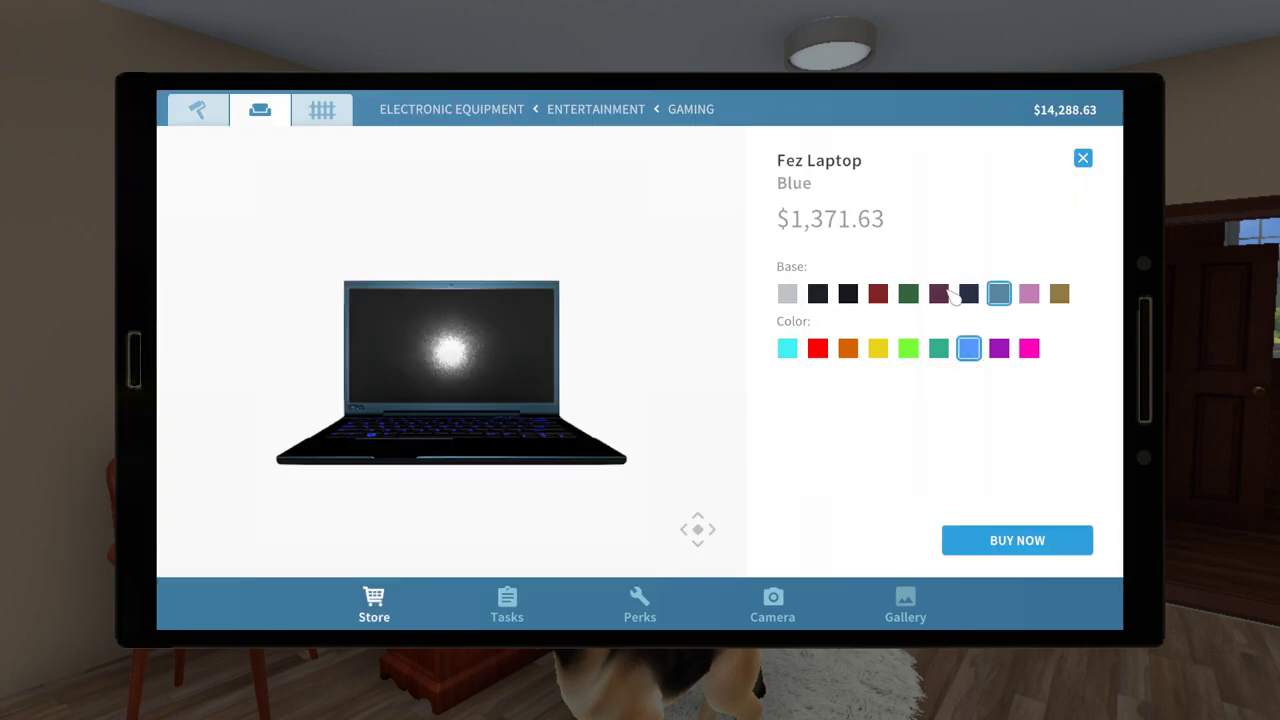
left_click(1017, 540)
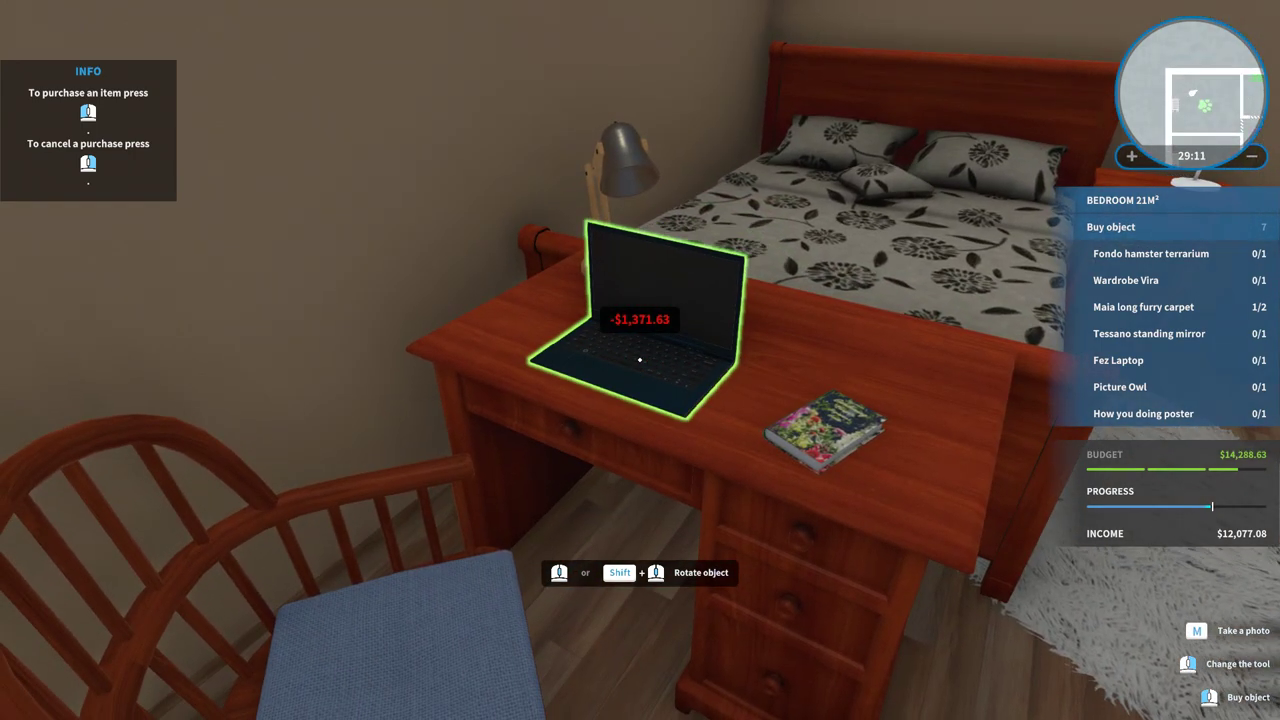
left_click(640, 360)
right_click(640, 360)
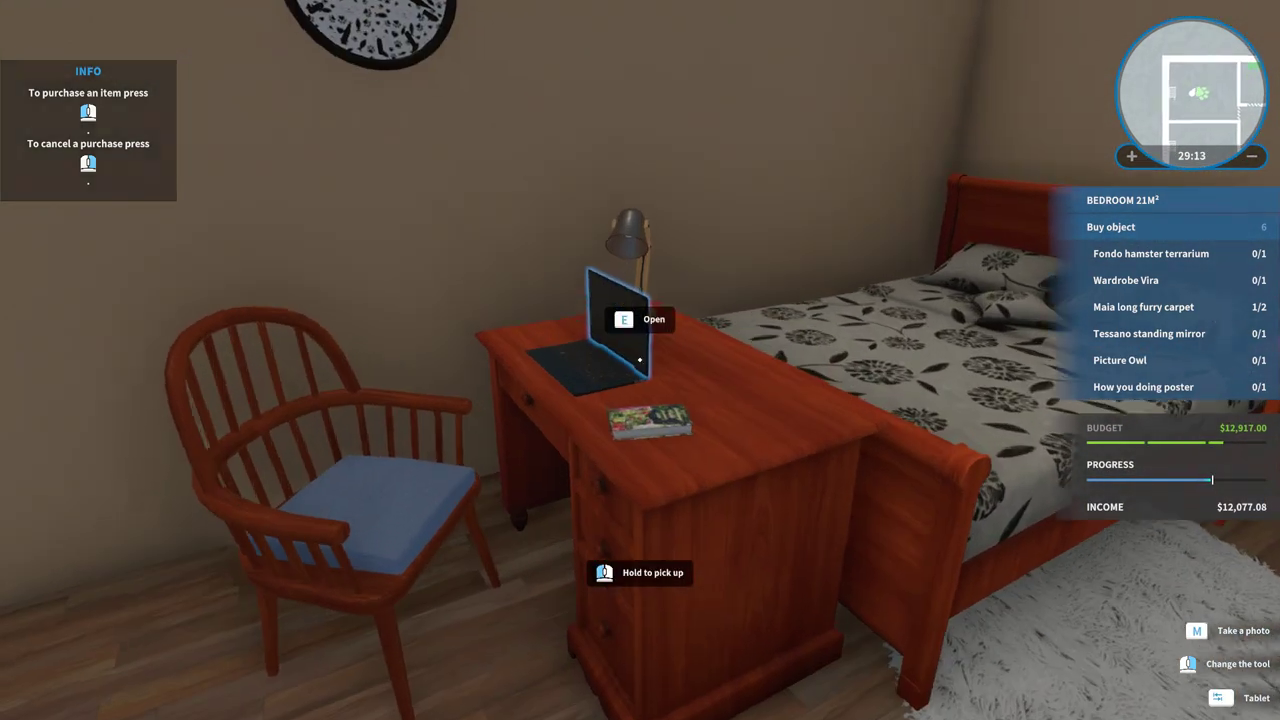
key("e")
key("e")
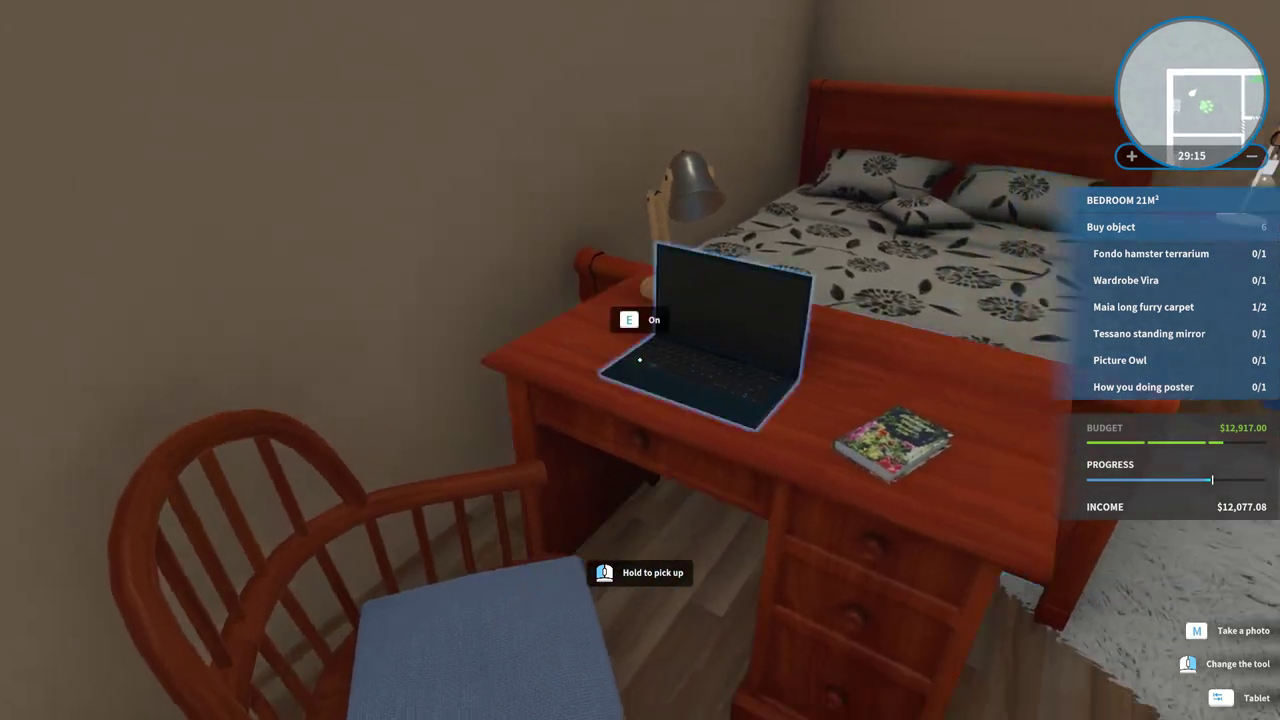
key("e")
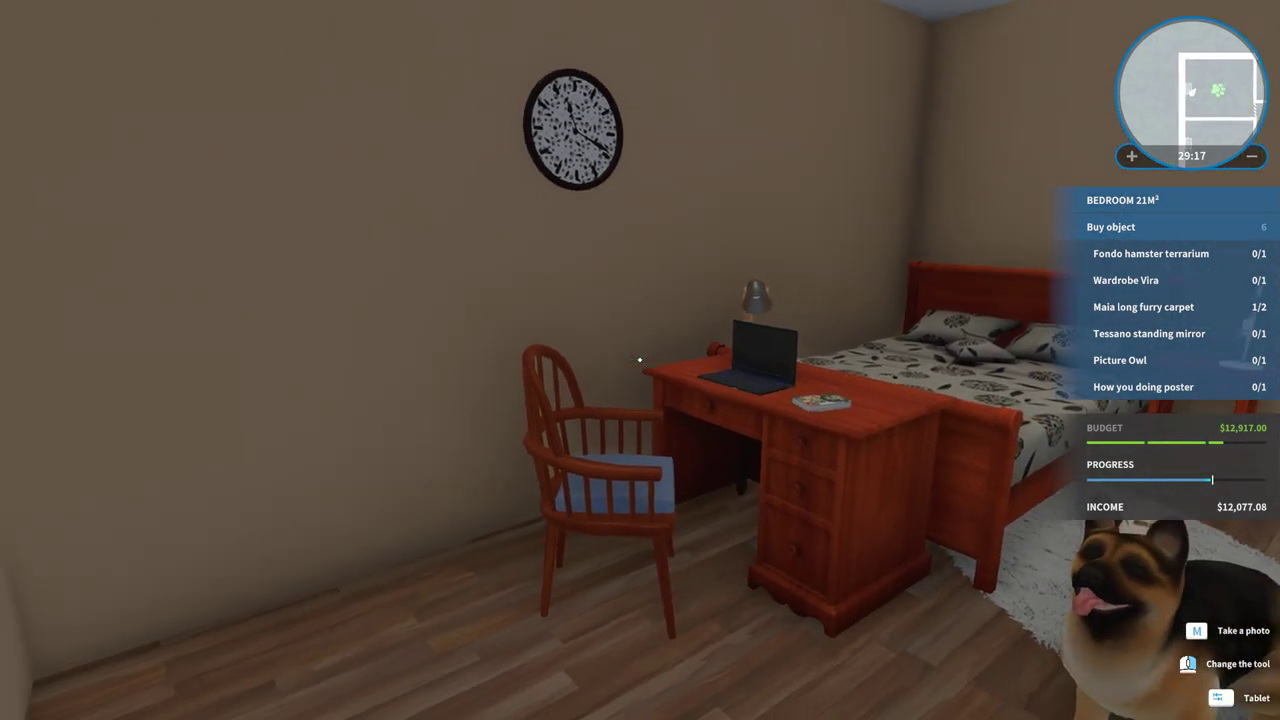
key("Tab")
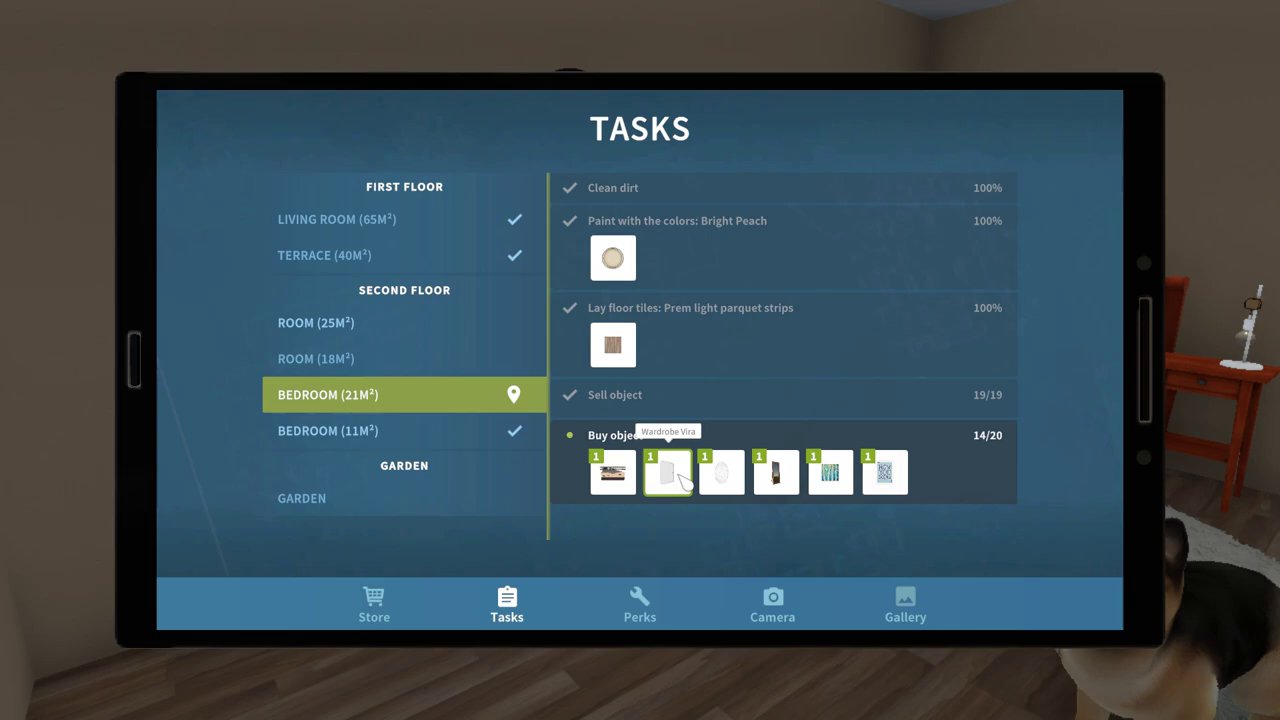
Step: Buy the cherry-framed standing mirror and place it in the corner by the window
left_click(776, 472)
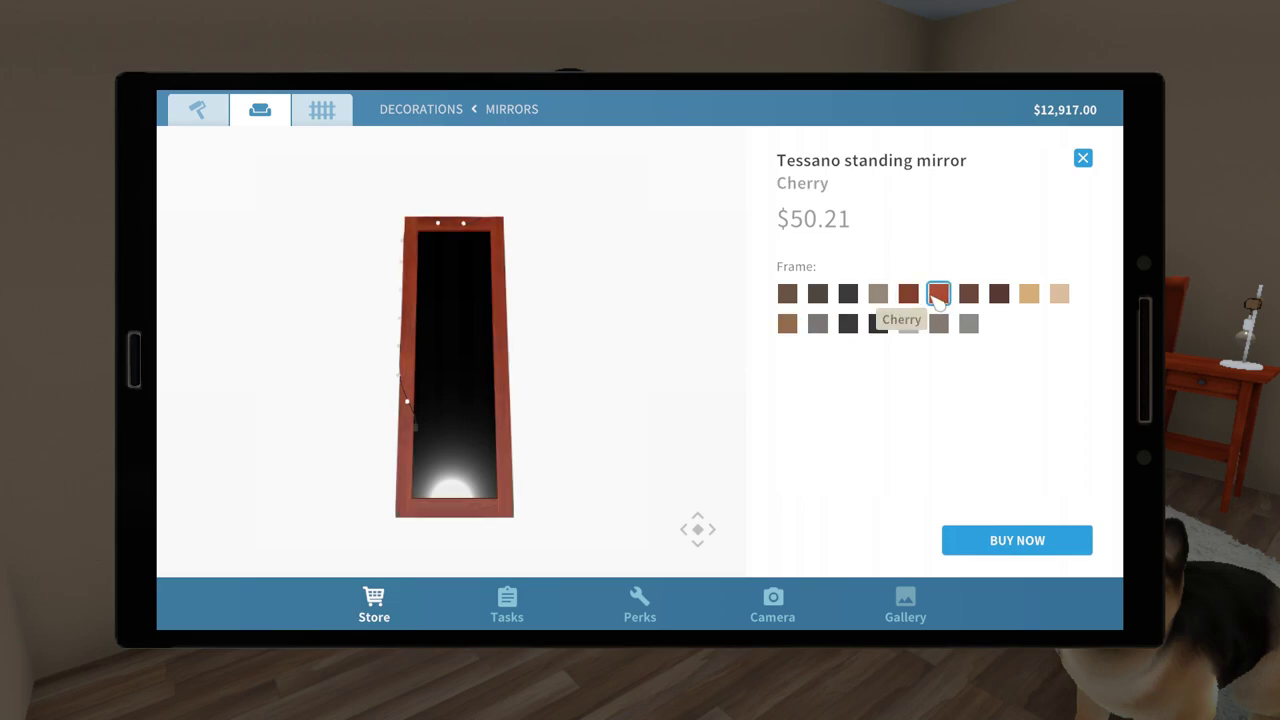
left_click(1017, 540)
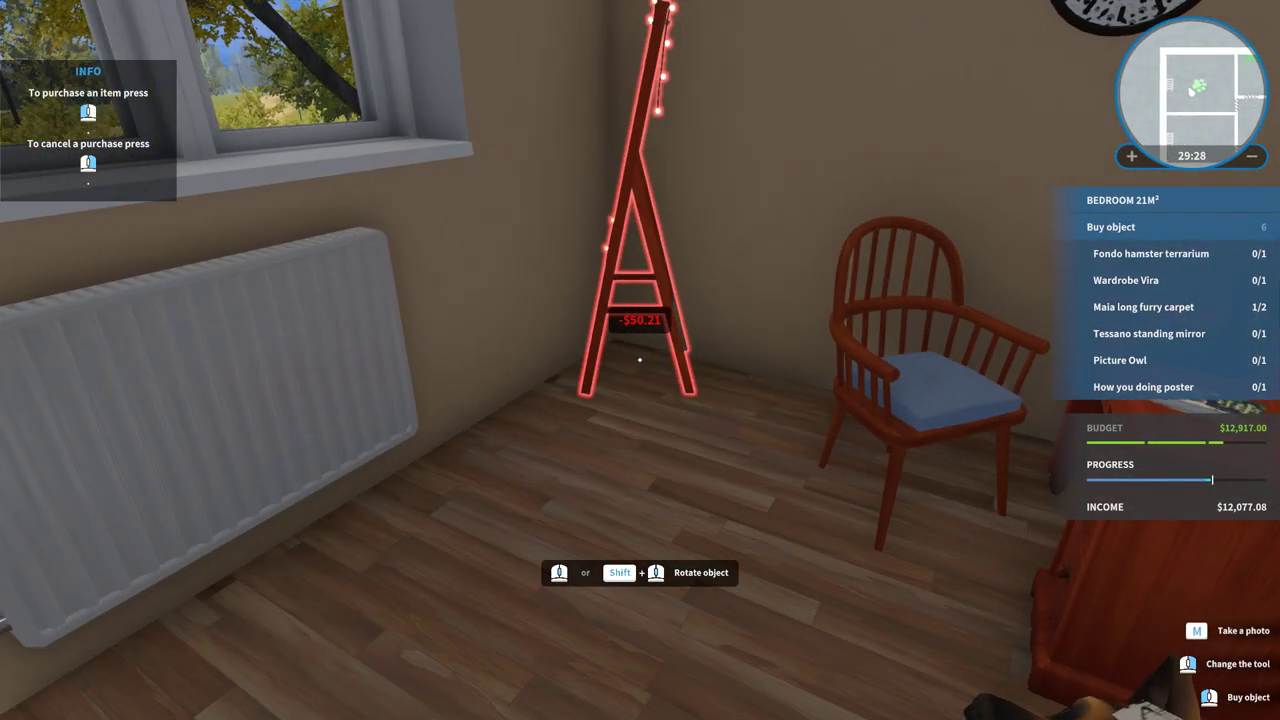
key("r")
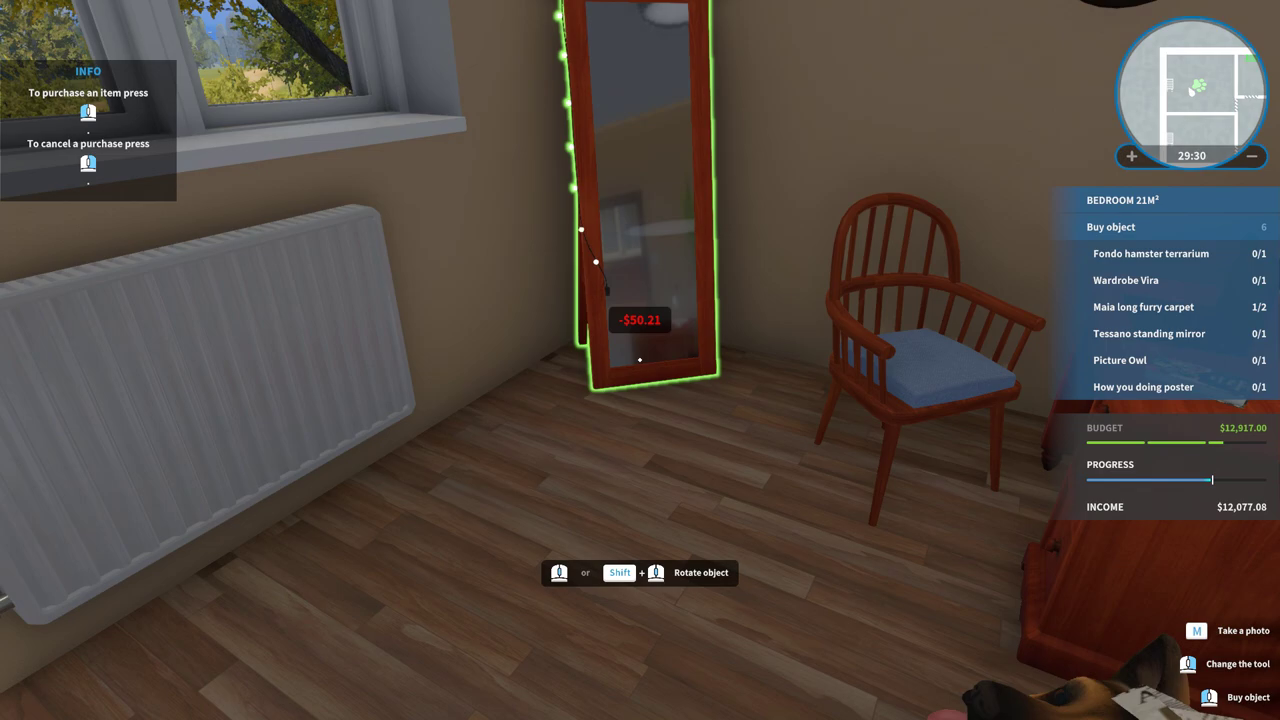
left_click(640, 360)
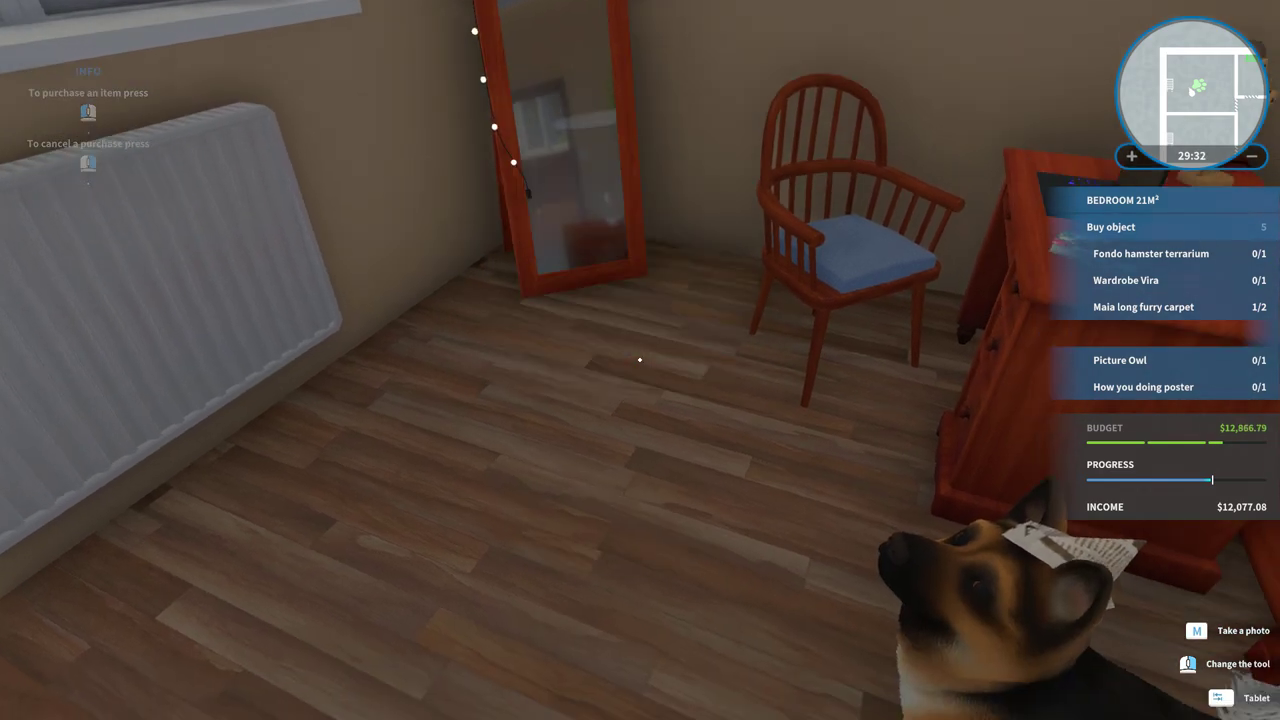
Step: Buy the medium-size owl picture and hang it on the wall
key("Tab")
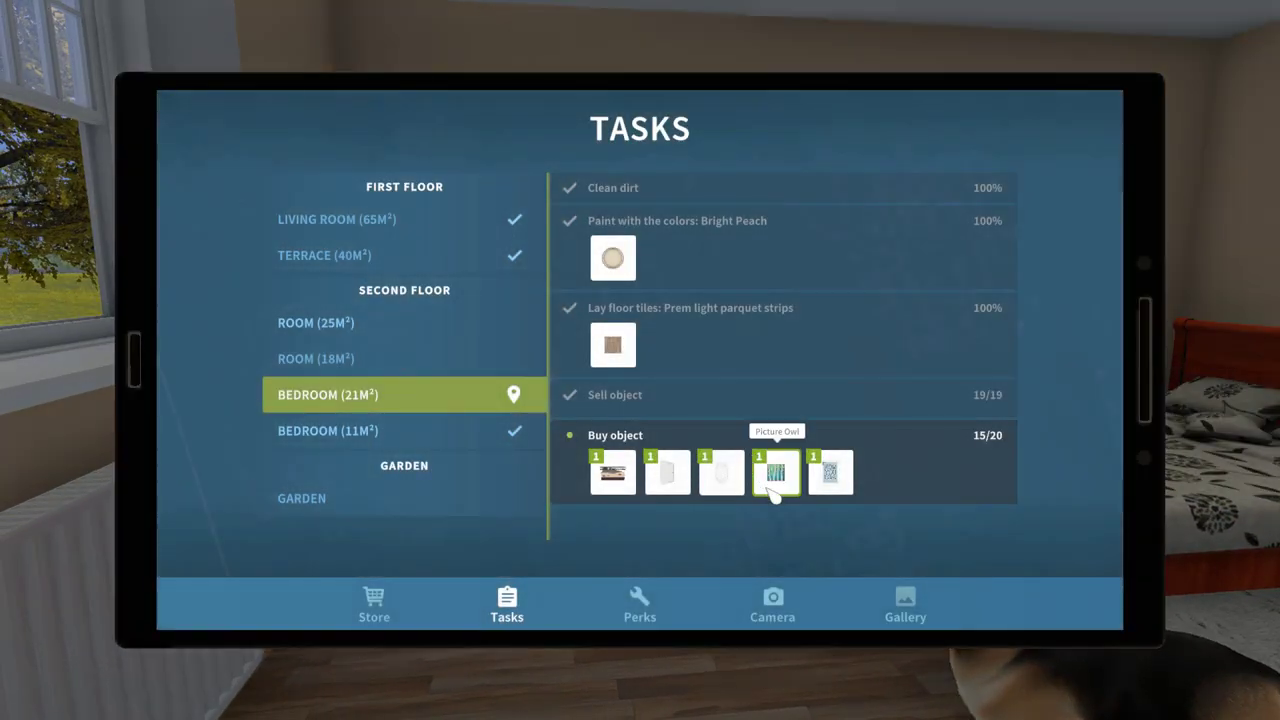
left_click(777, 474)
left_click(835, 284)
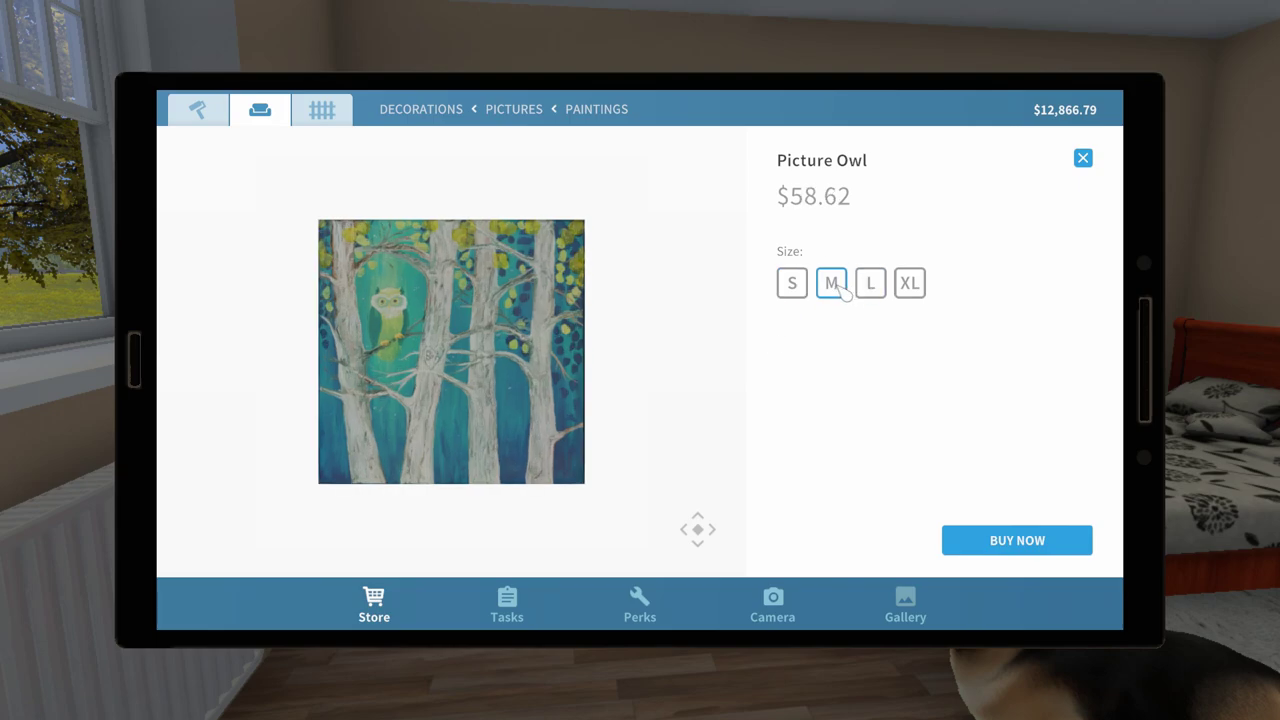
left_click(1003, 541)
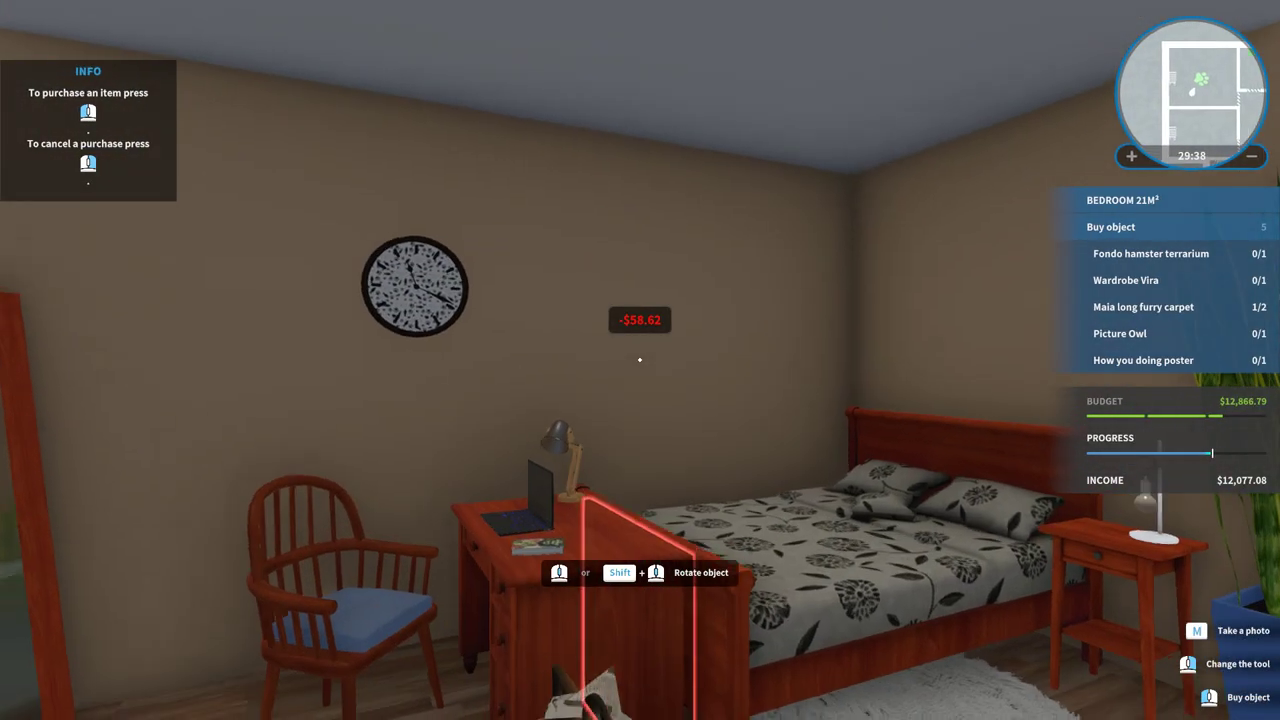
key("w")
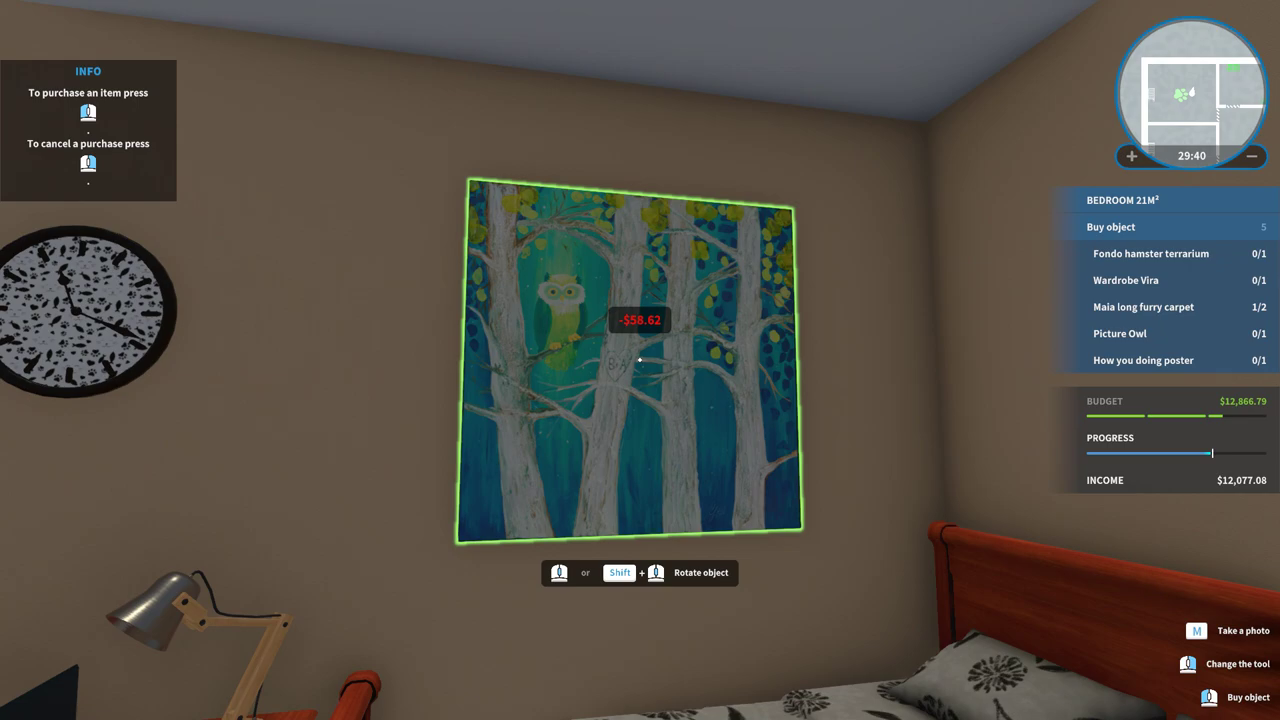
left_click(640, 360)
key("s")
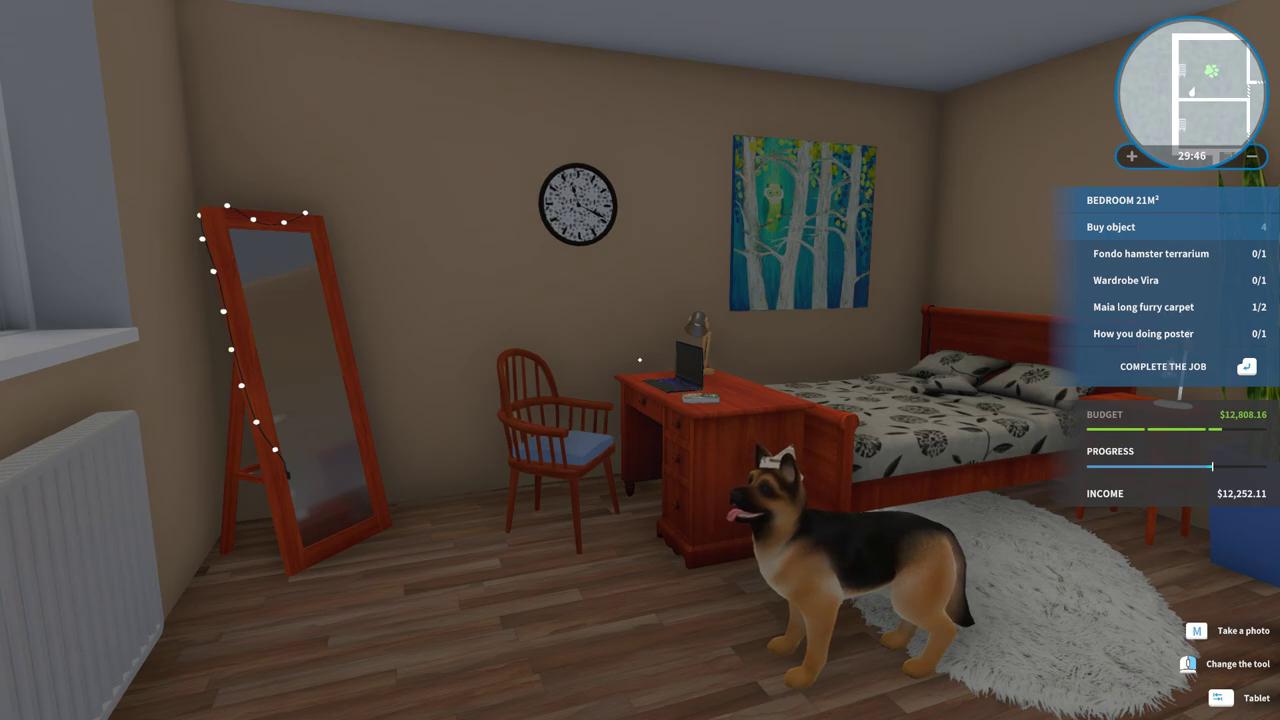
Step: Buy the HOW YOU DOING poster and hang it beside the clock
key("Tab")
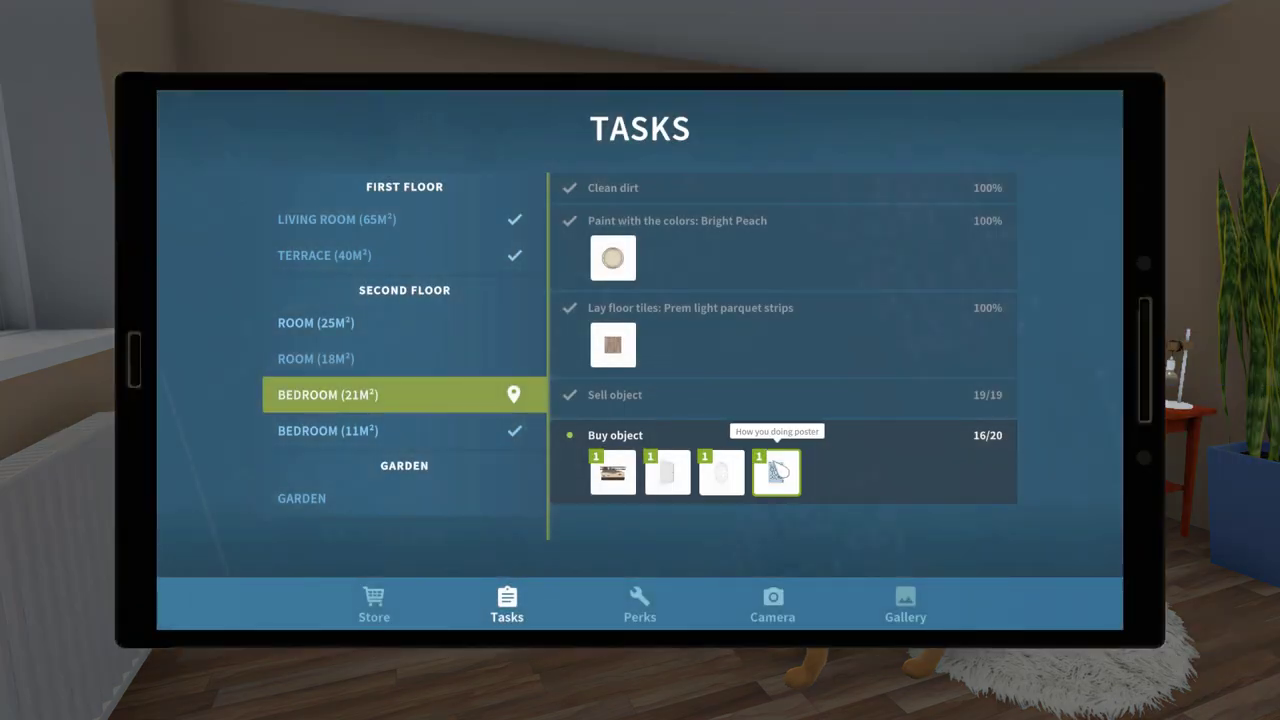
left_click(777, 471)
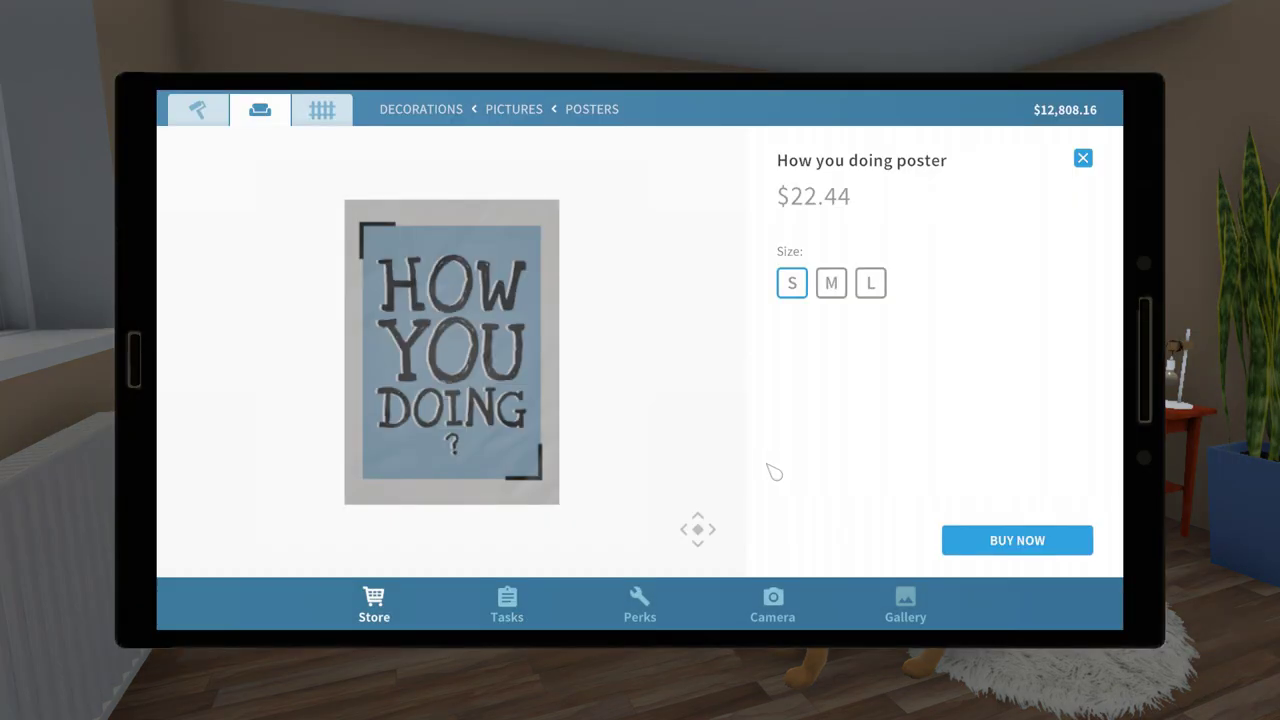
left_click(1017, 540)
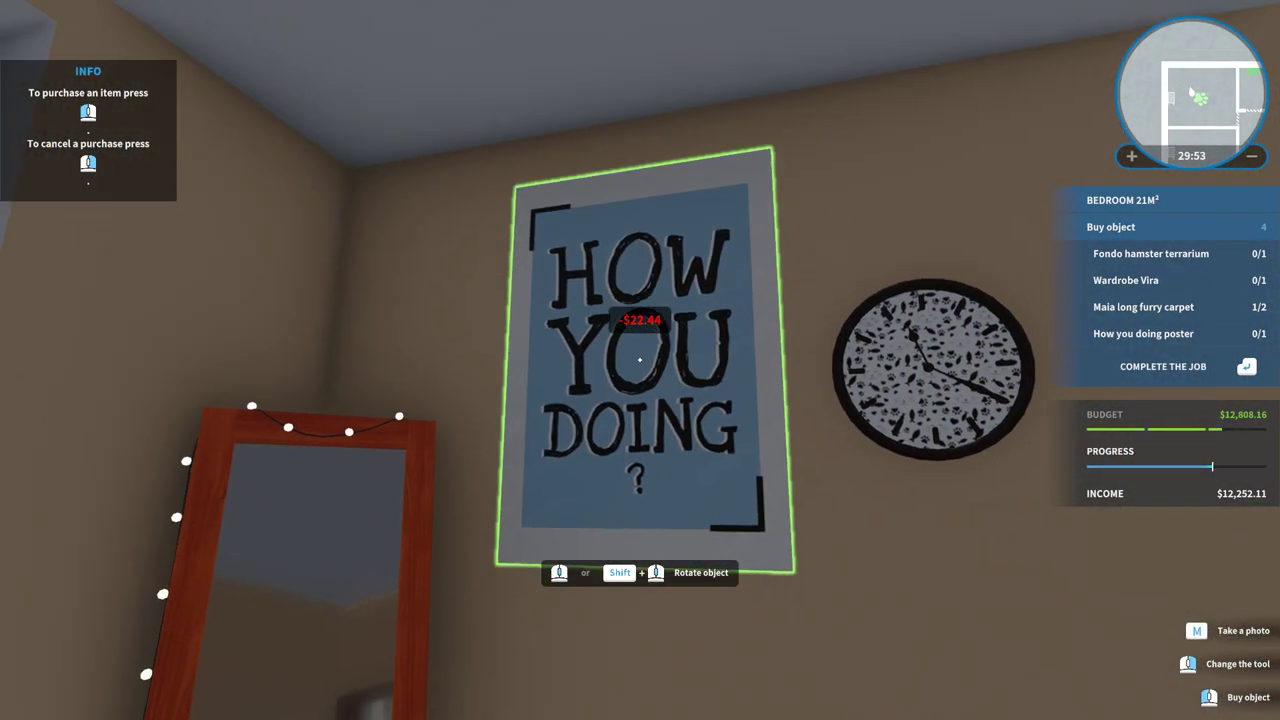
left_click(640, 360)
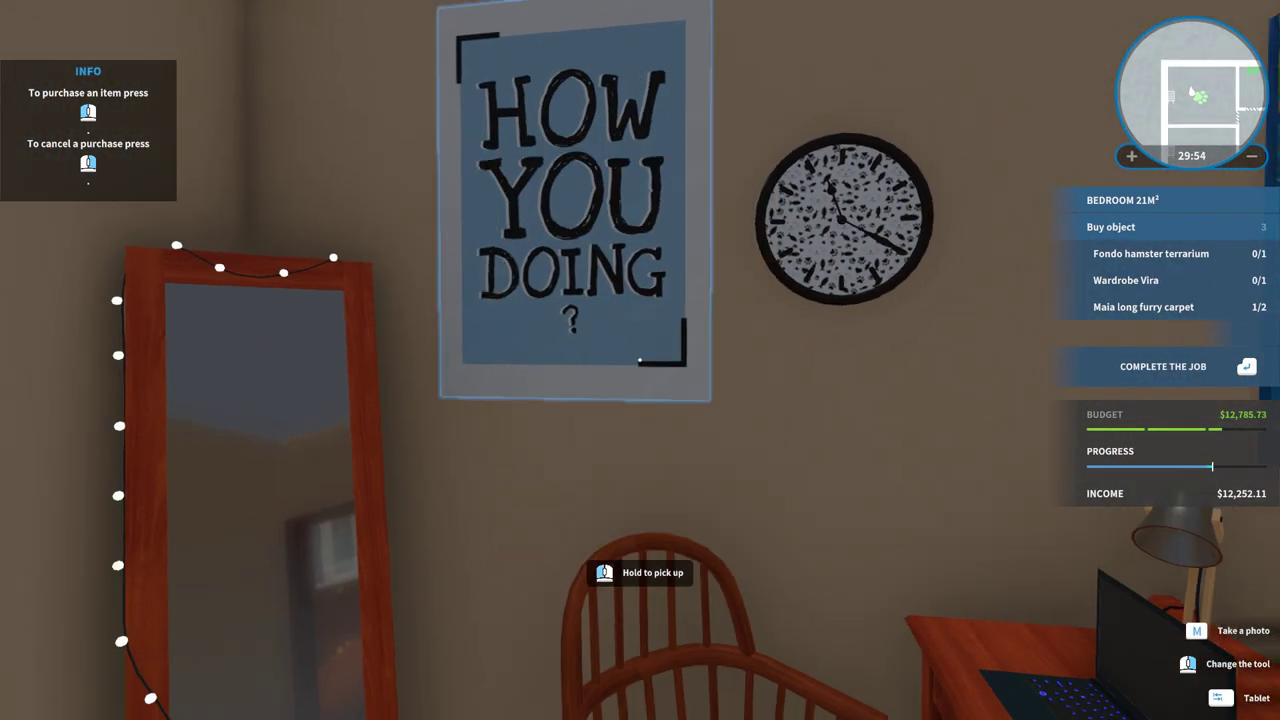
Step: Lay a second long furry carpet on the floor near the mirror
key("Tab")
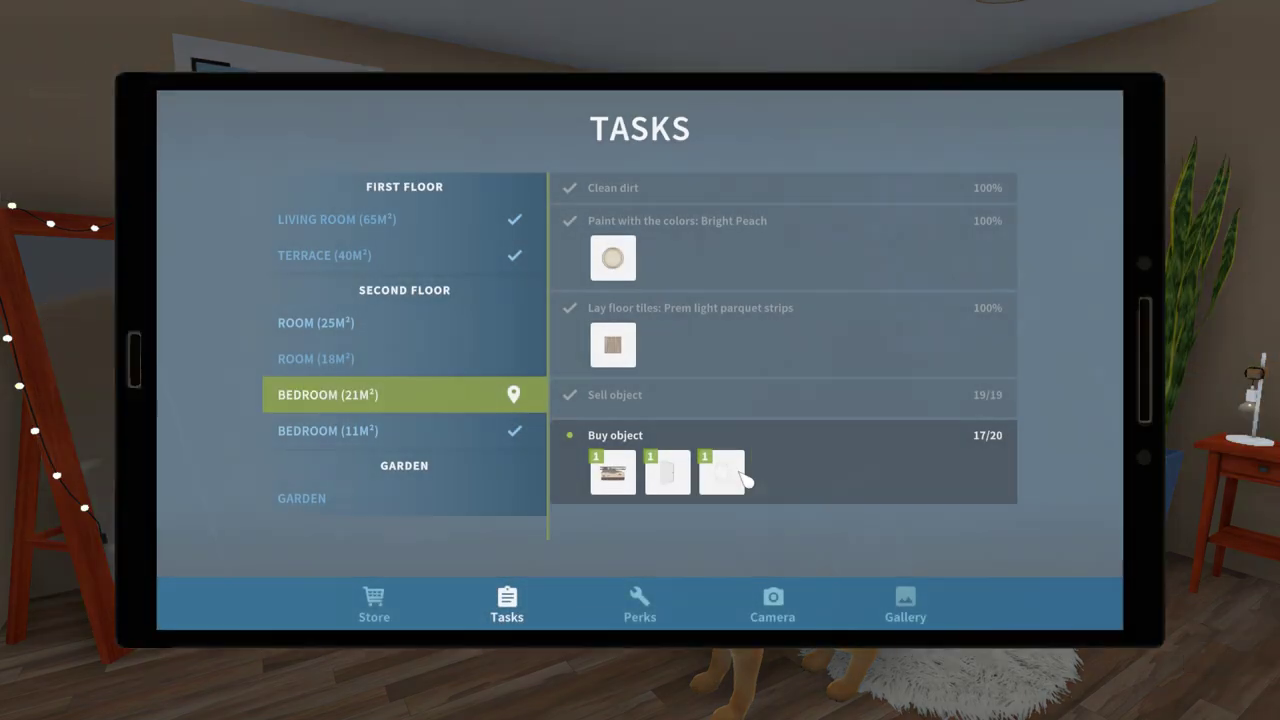
left_click(730, 480)
left_click(1017, 540)
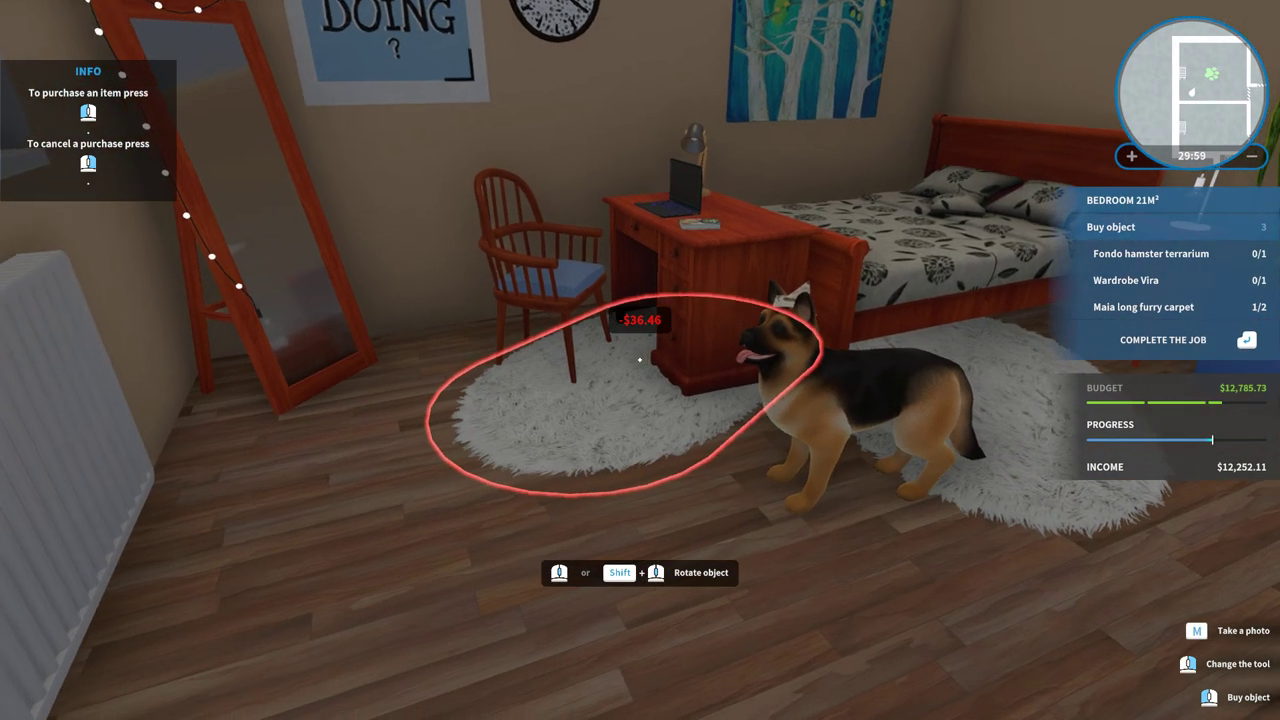
left_click_drag(640, 360, 640, 360)
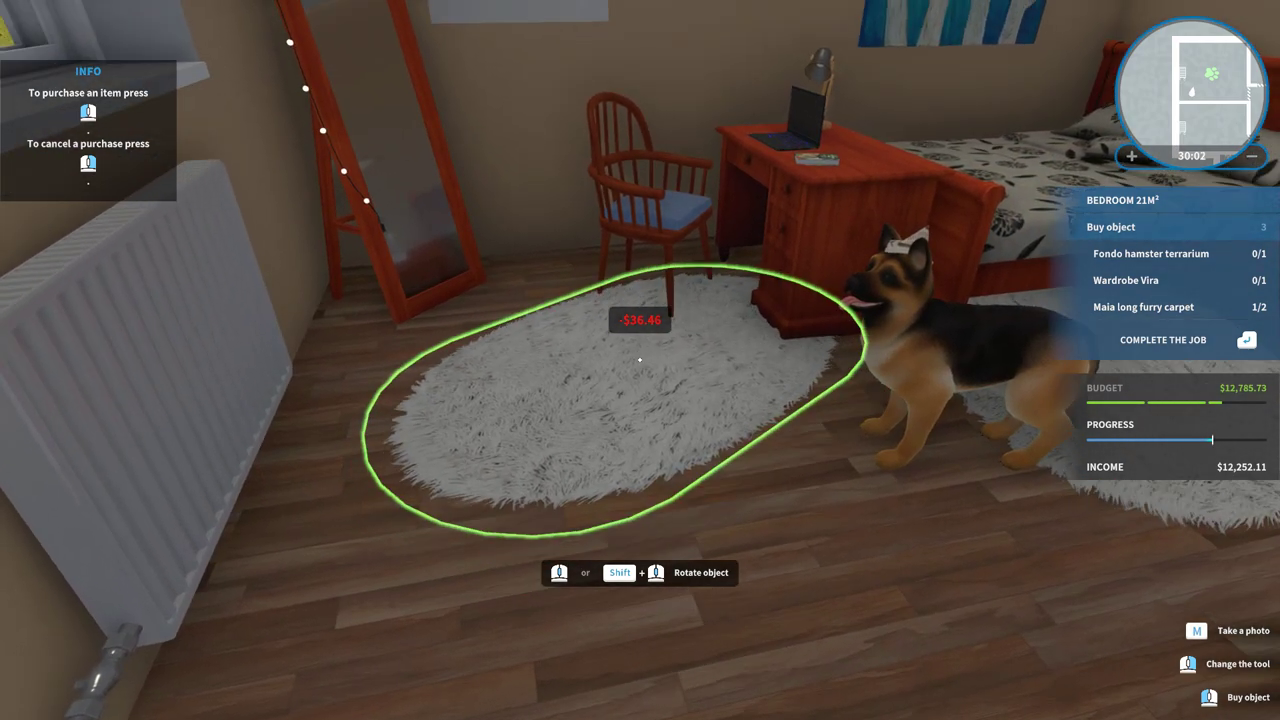
left_click(640, 360)
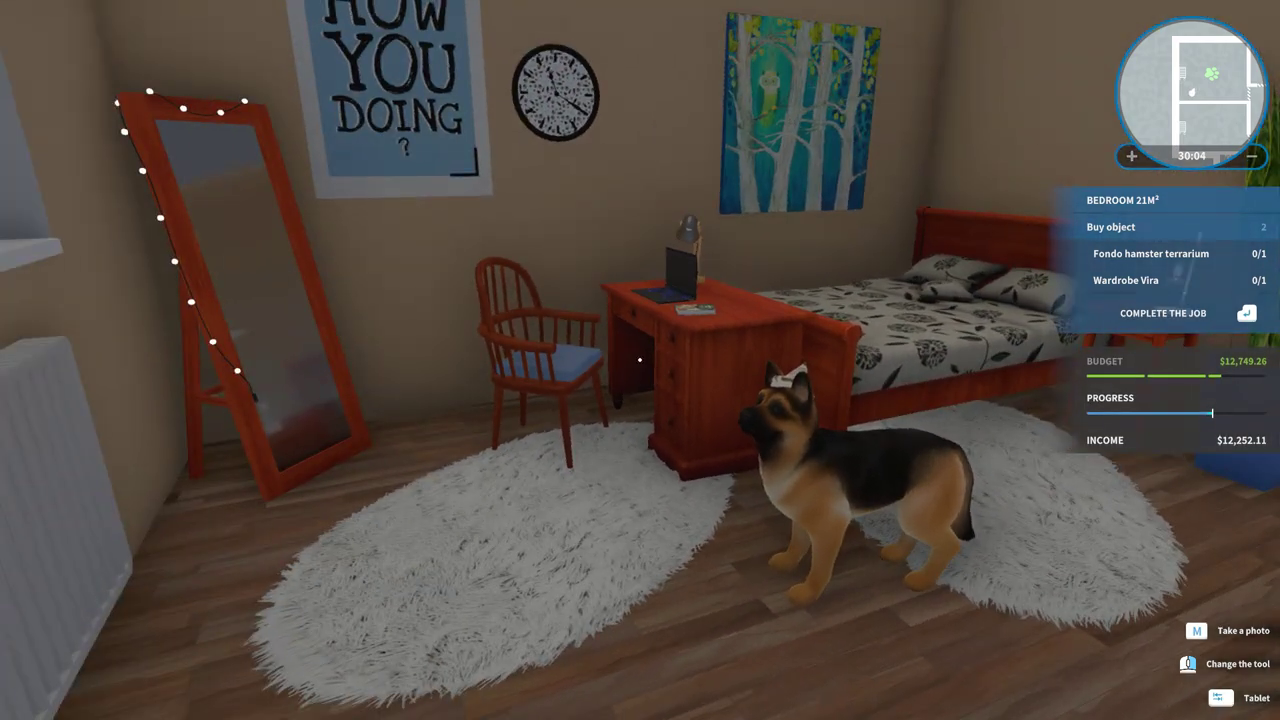
key("Tab")
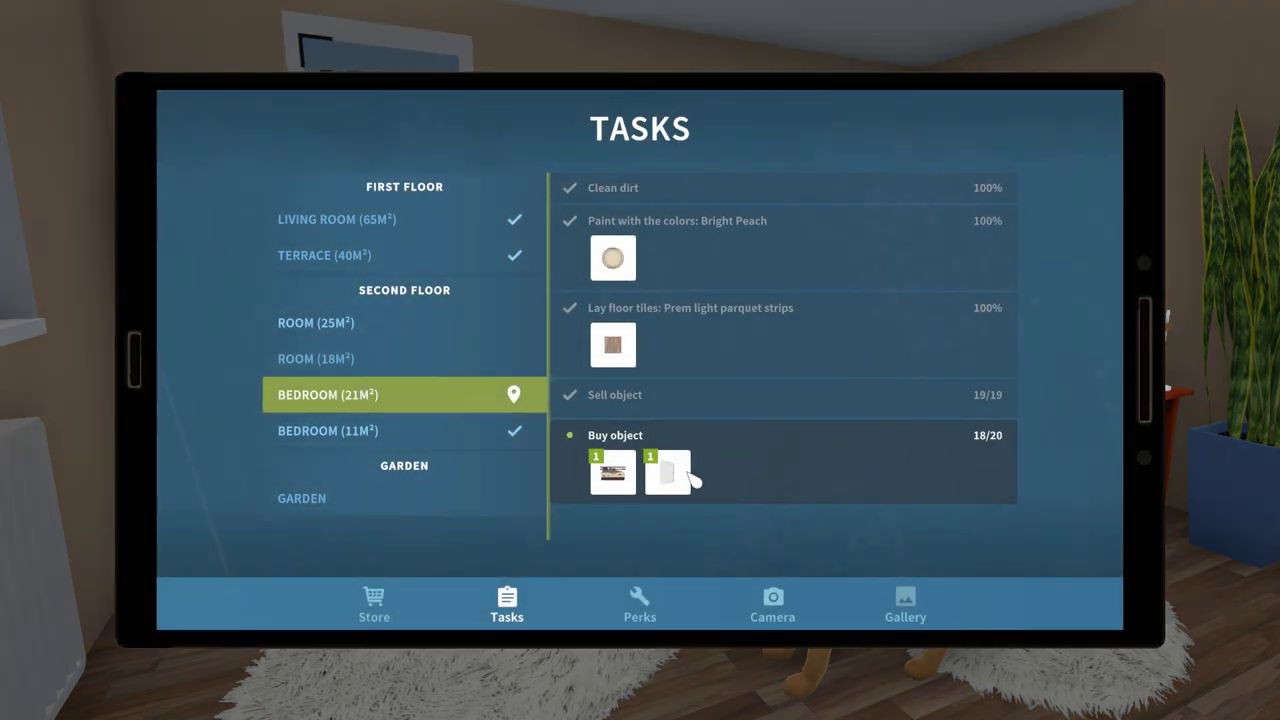
Step: Preview the white Wardrobe Vira for placement, then cancel back to its store page
left_click(667, 471)
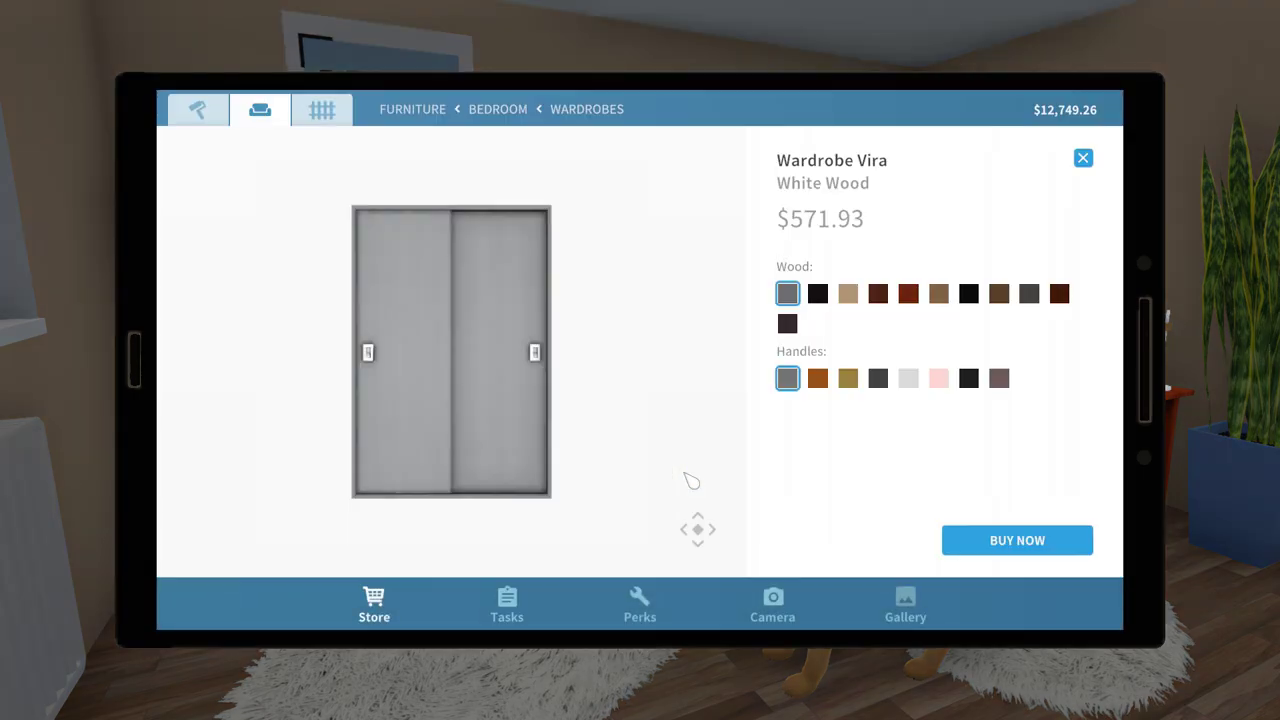
left_click(1017, 540)
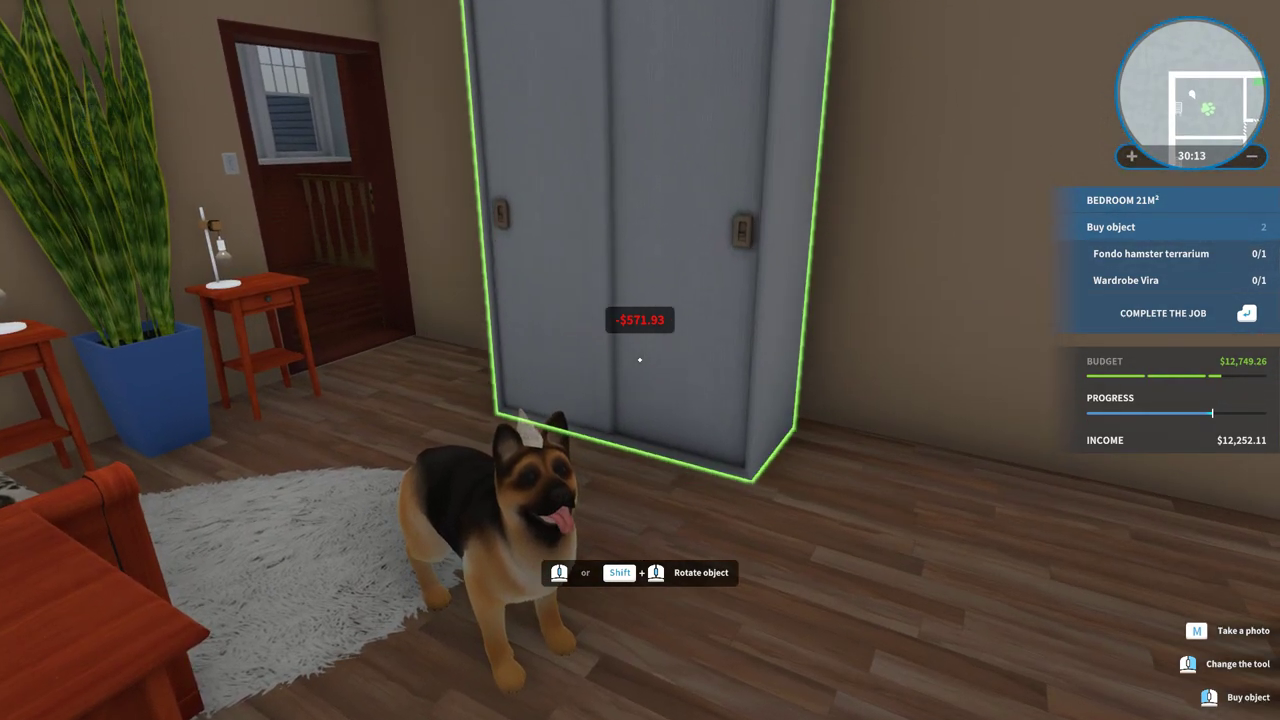
left_click(640, 360)
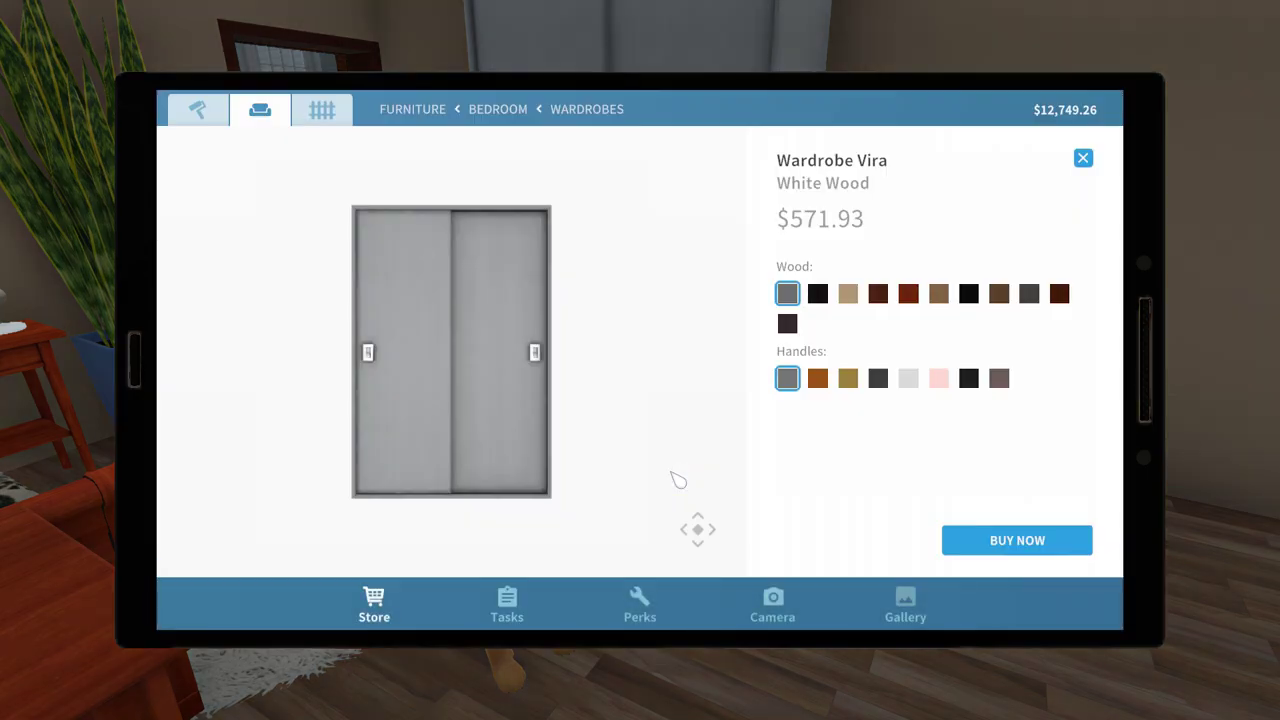
Step: Return to the bedroom task list and buy the cherry-base Fondo hamster terrarium
key("Escape")
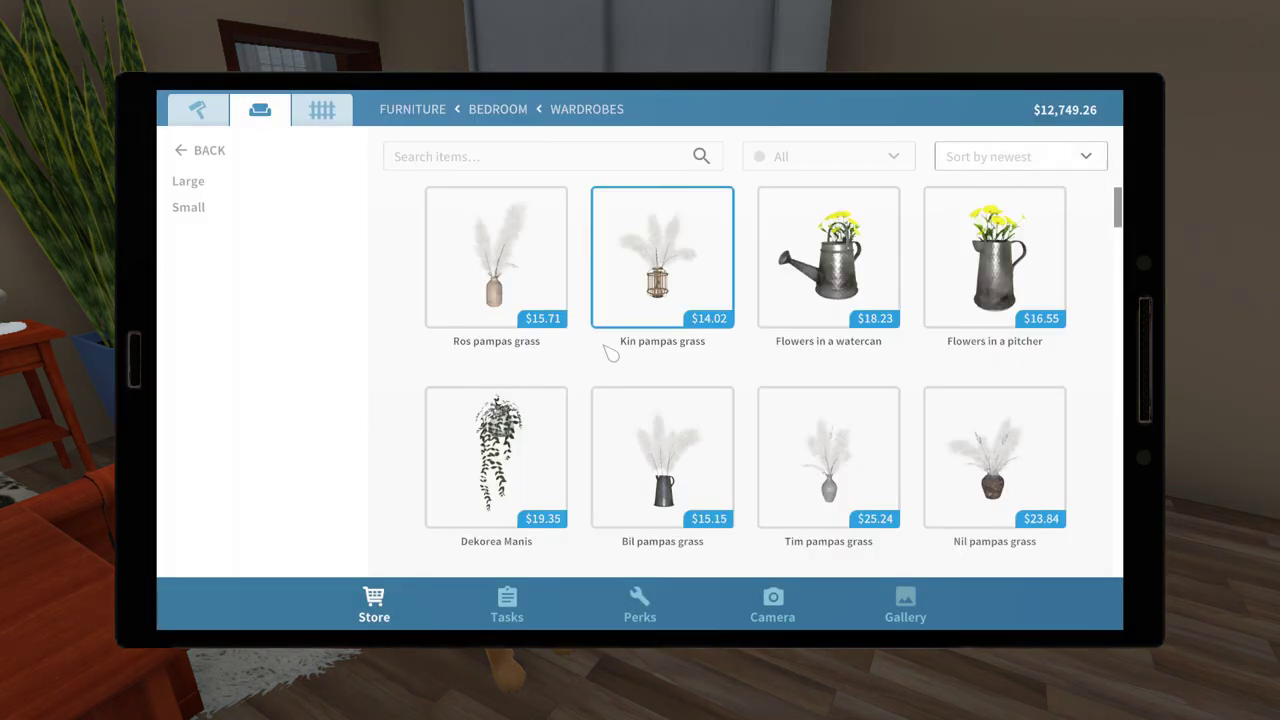
left_click(507, 605)
left_click(625, 470)
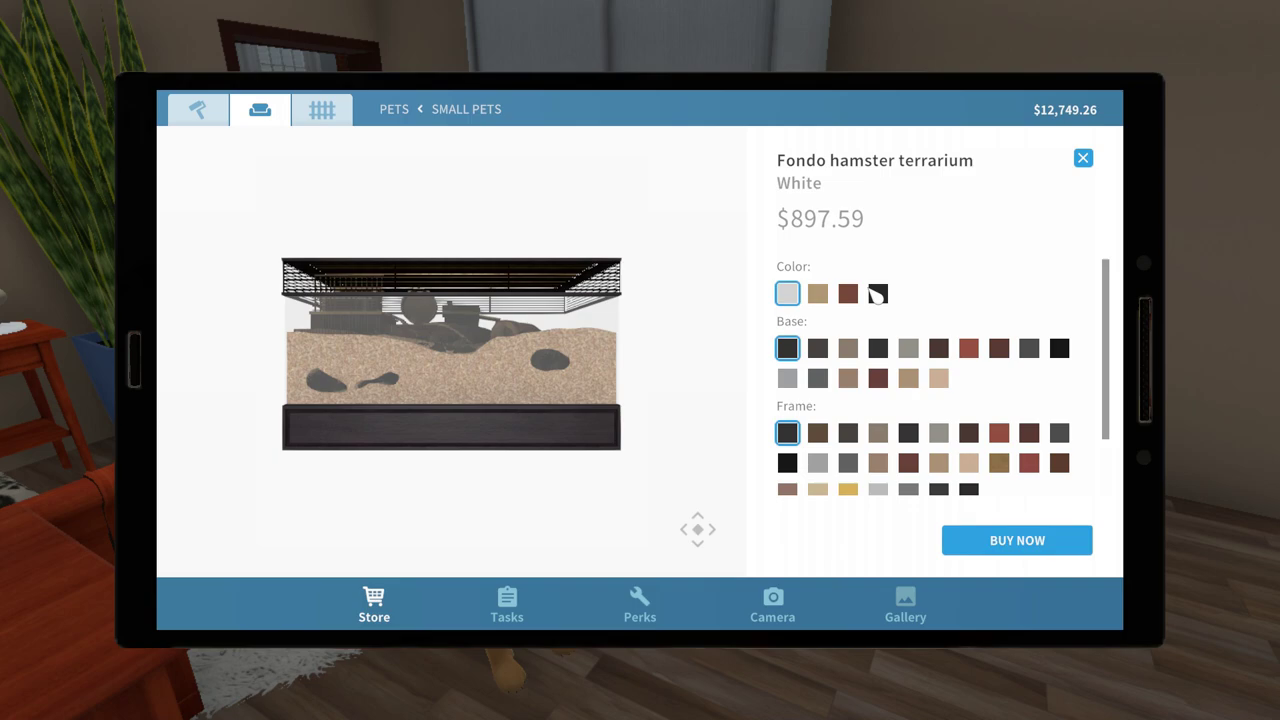
scroll(965, 345, "down", 2)
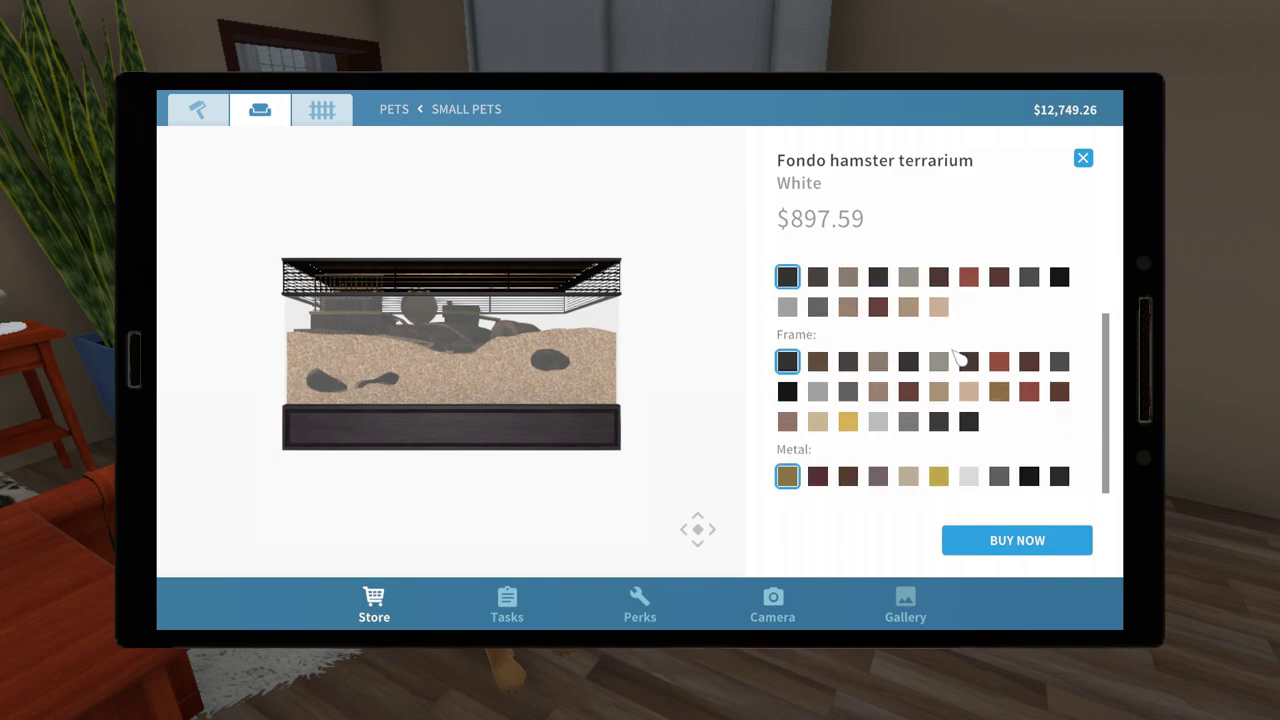
scroll(955, 360, "up", 2)
scroll(965, 450, "down", 1)
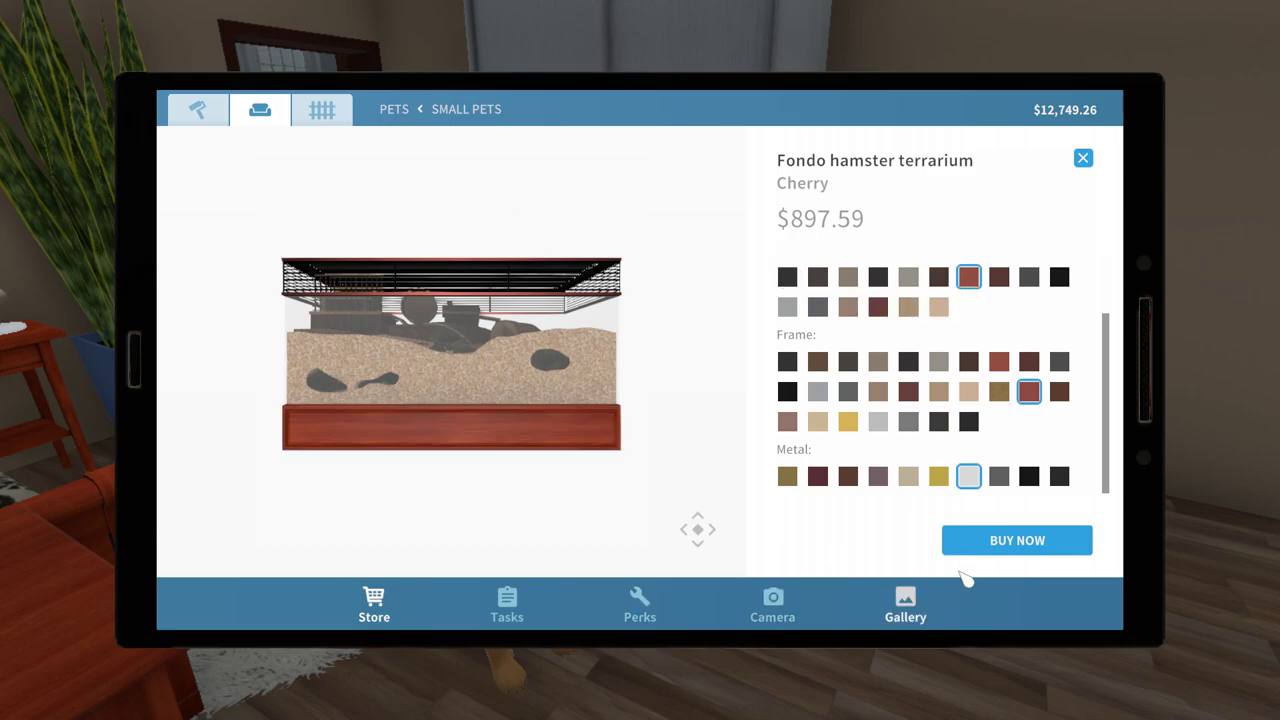
left_click(1017, 540)
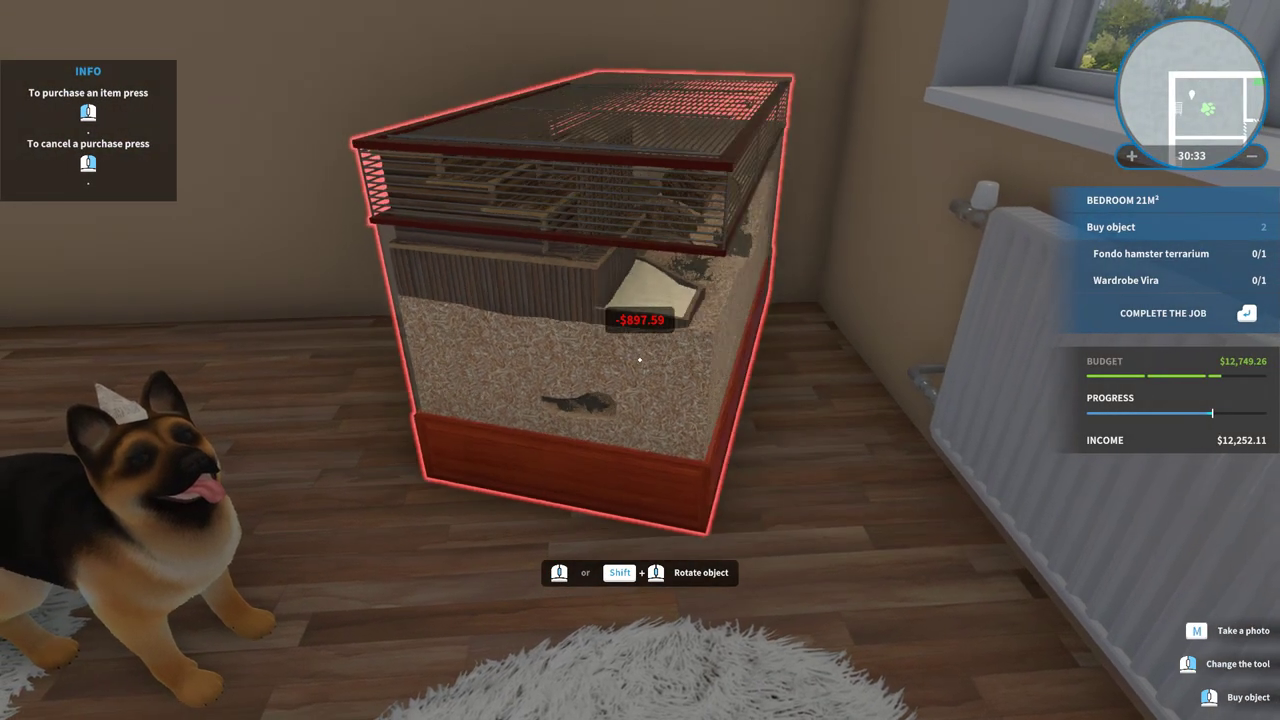
scroll(640, 360, "down", 3)
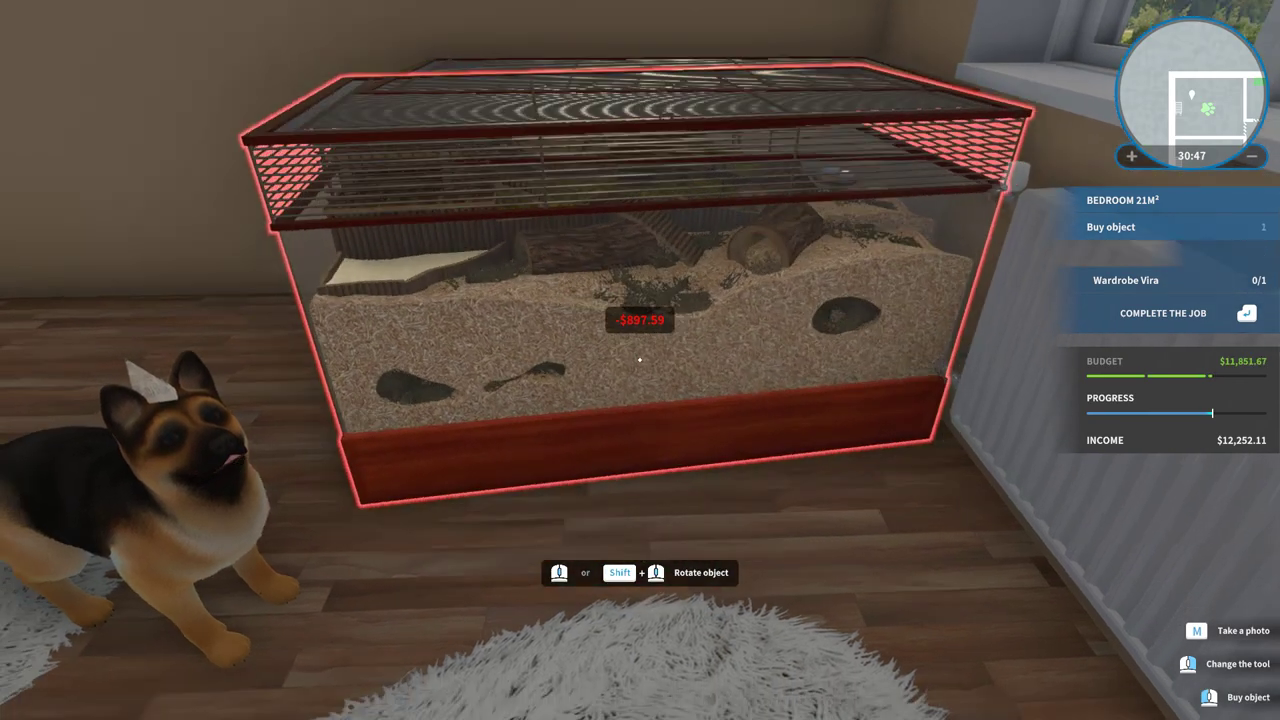
Step: Set the terrarium by the radiator, then buy a dark-wood Wardrobe Vira and place it beside it
left_click(640, 320)
key("Tab")
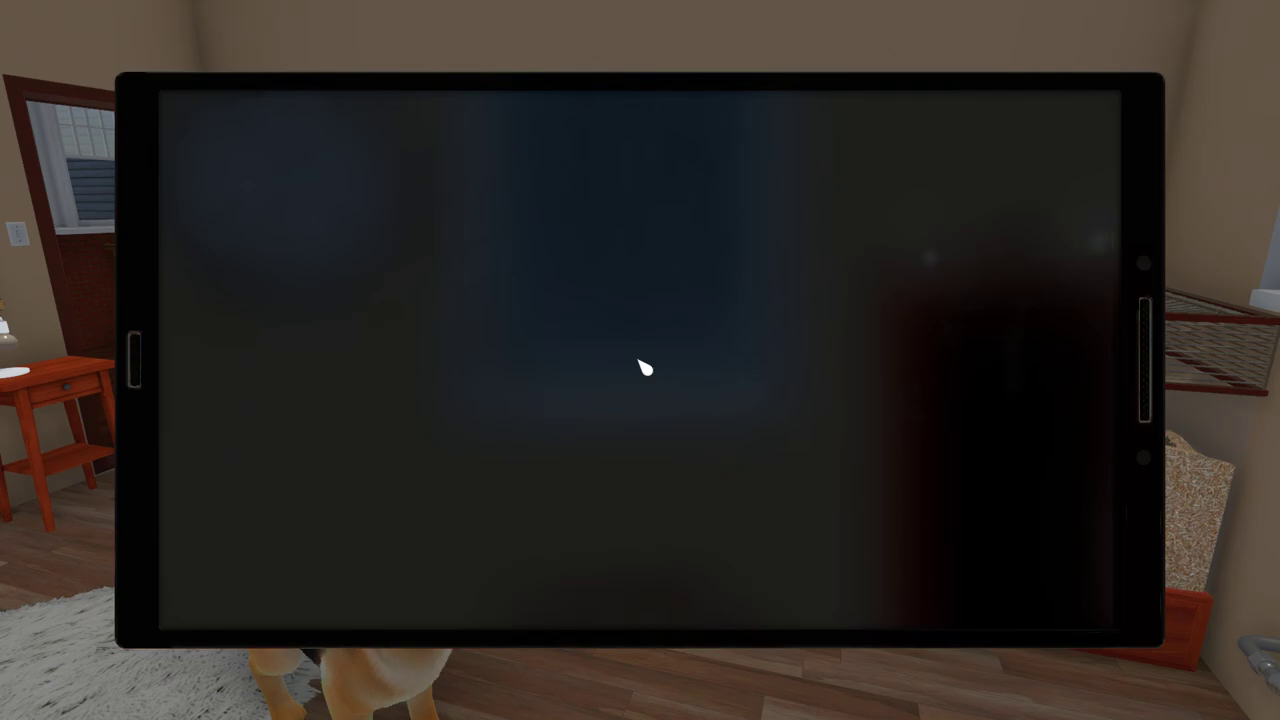
left_click(634, 443)
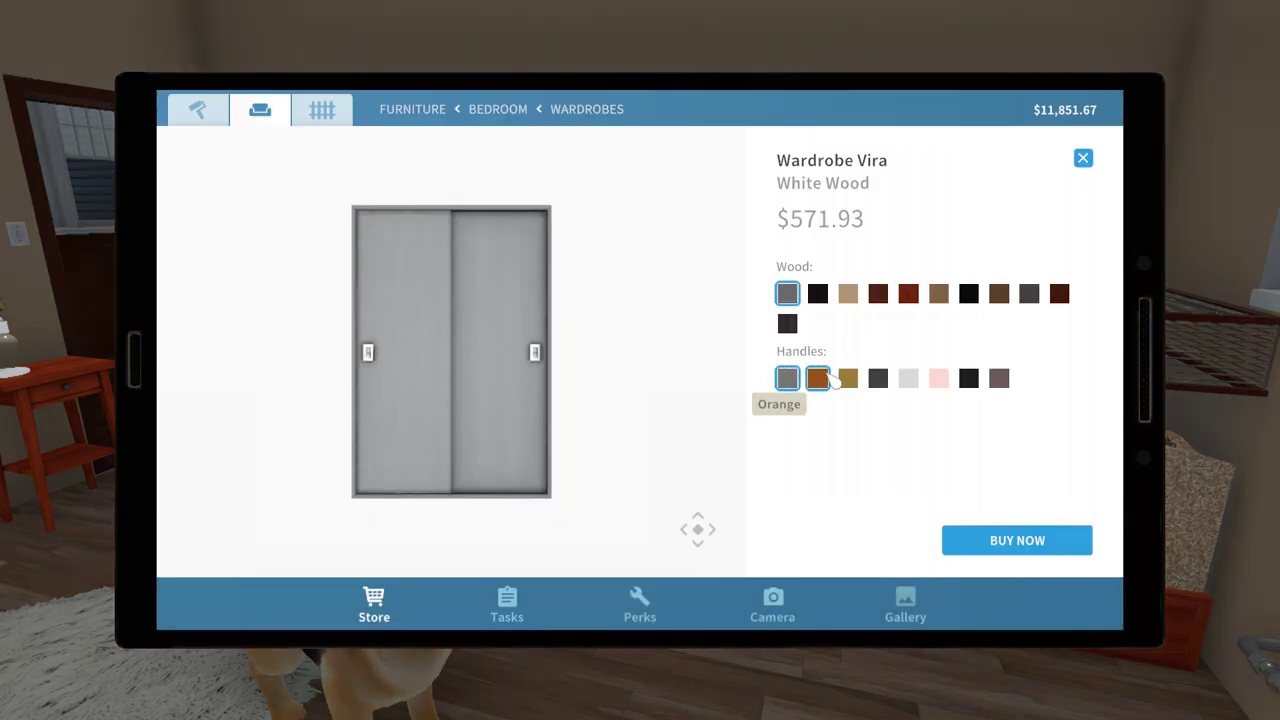
left_click(909, 294)
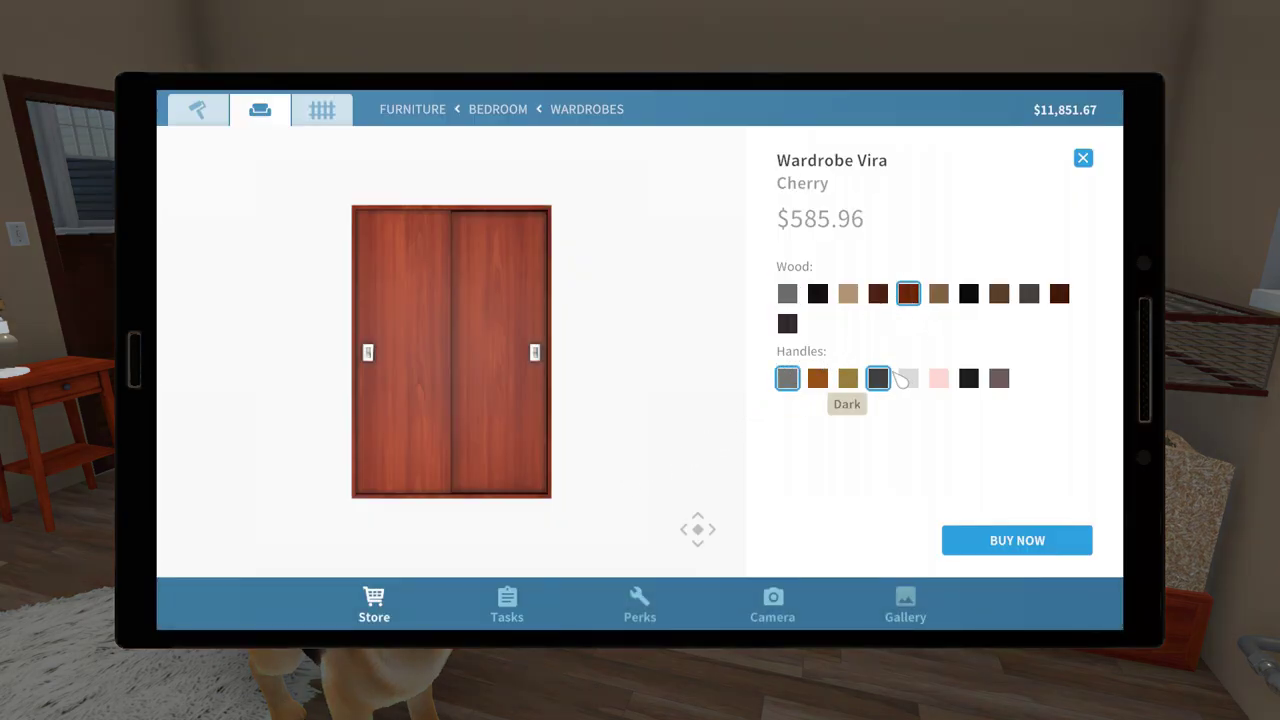
left_click(1061, 295)
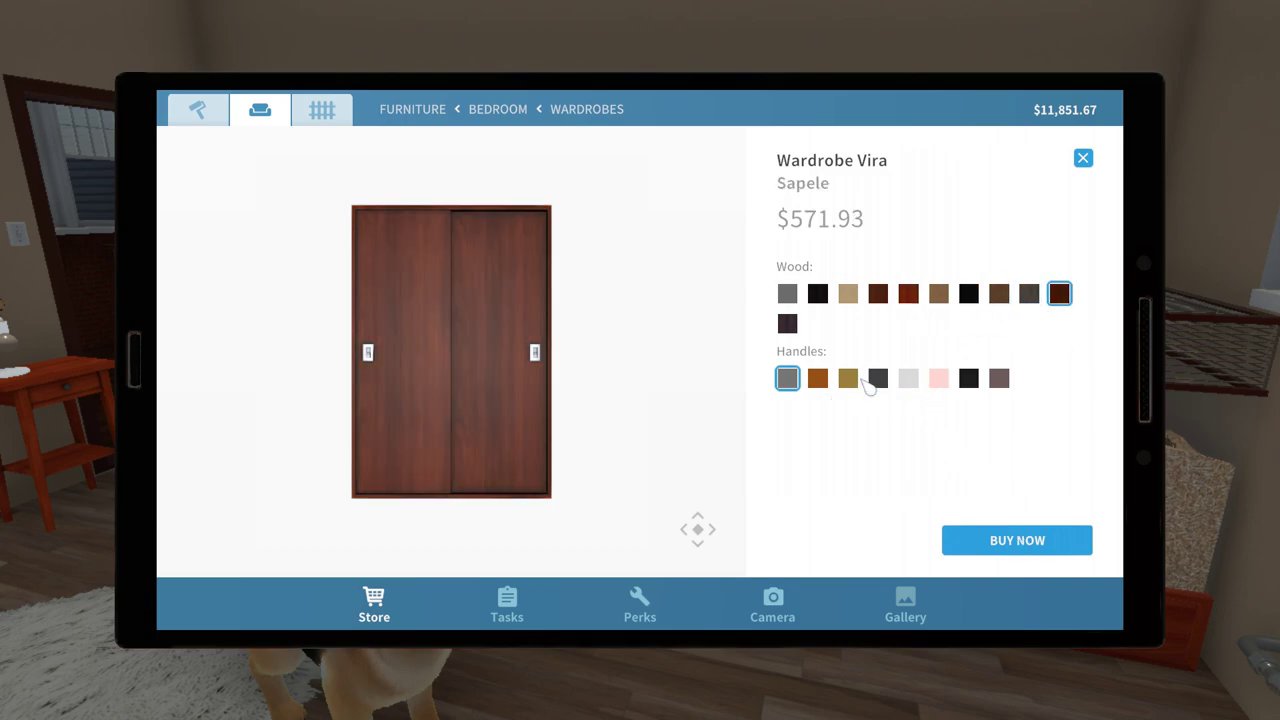
left_click(1017, 540)
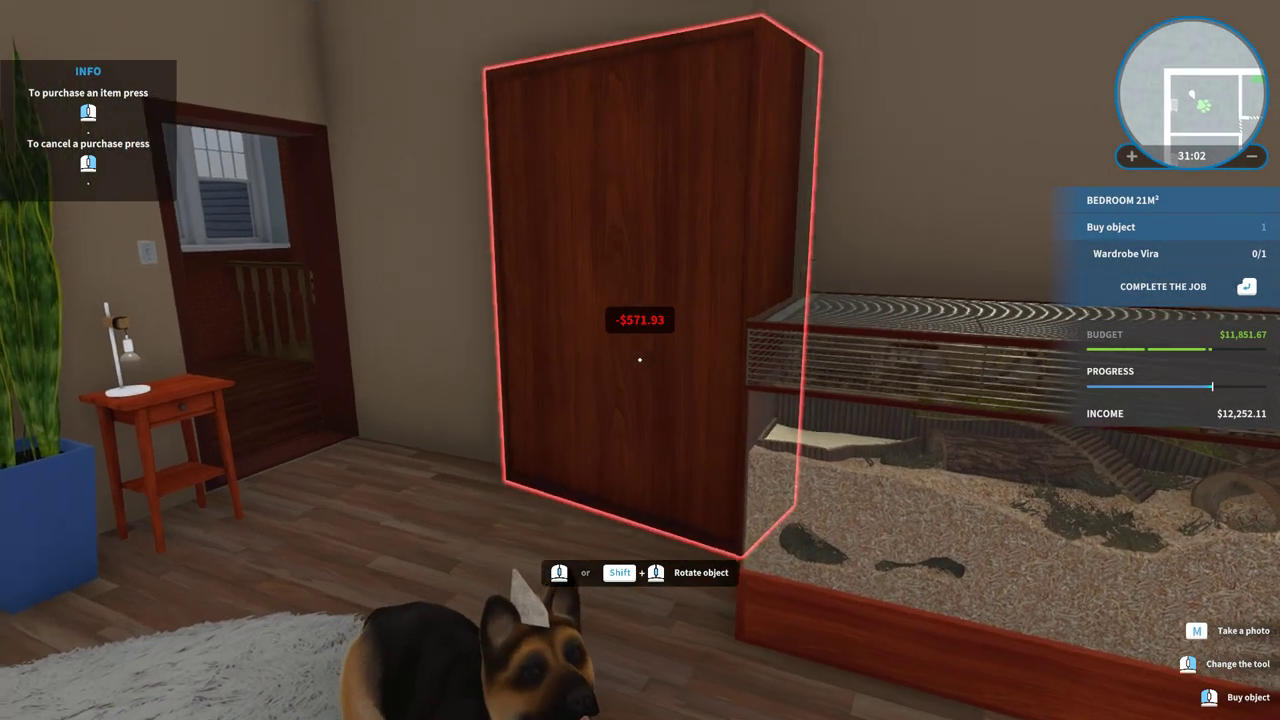
key("shift")
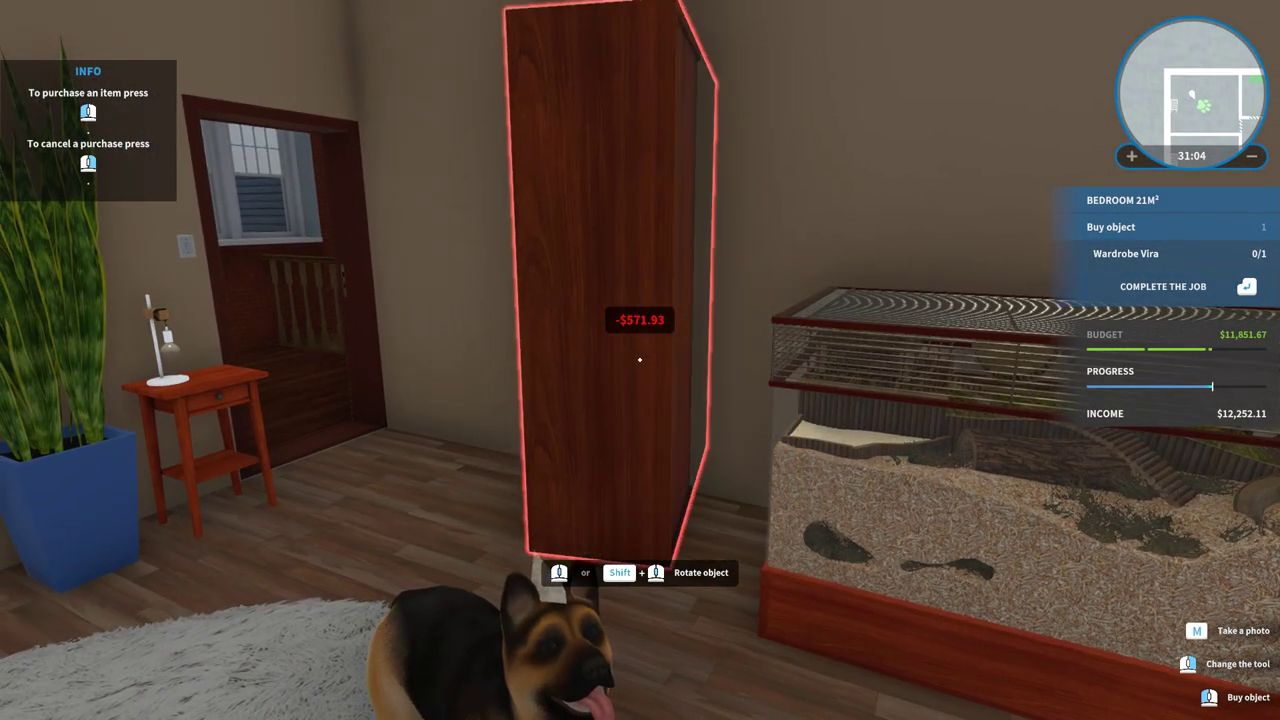
scroll(640, 360, "down", 1)
scroll(640, 360, "down", 1)
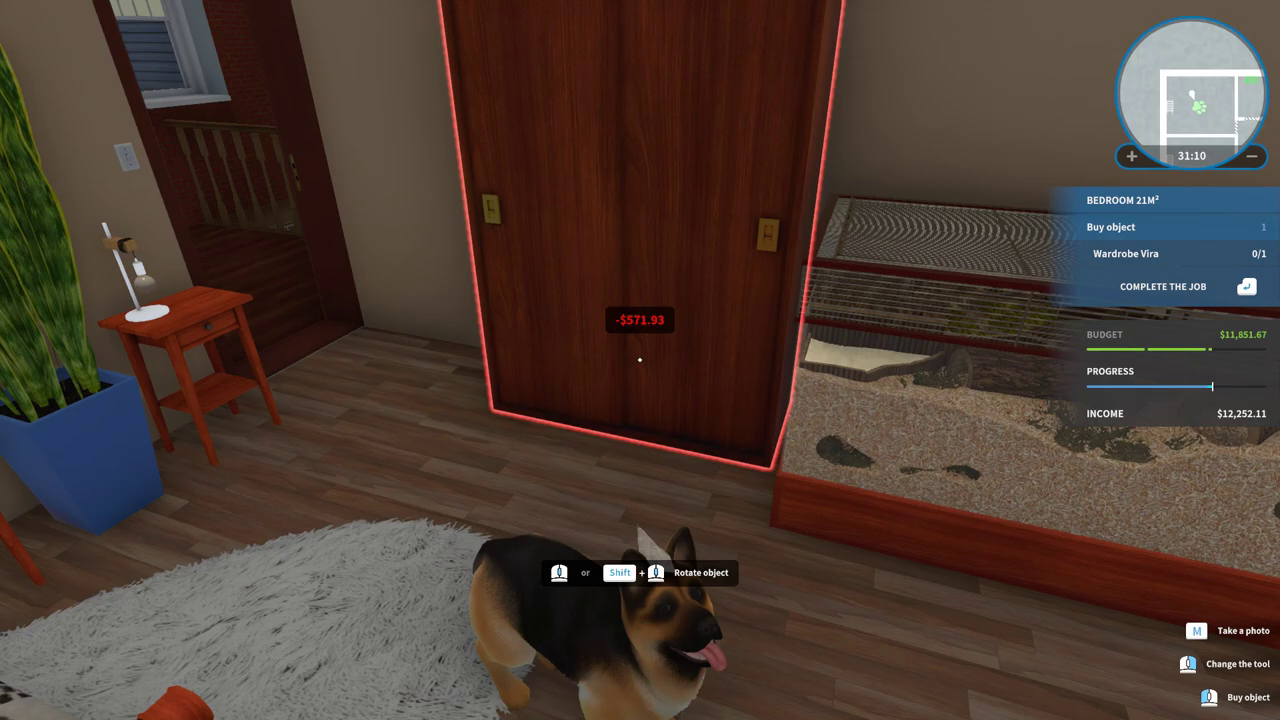
left_click(640, 360)
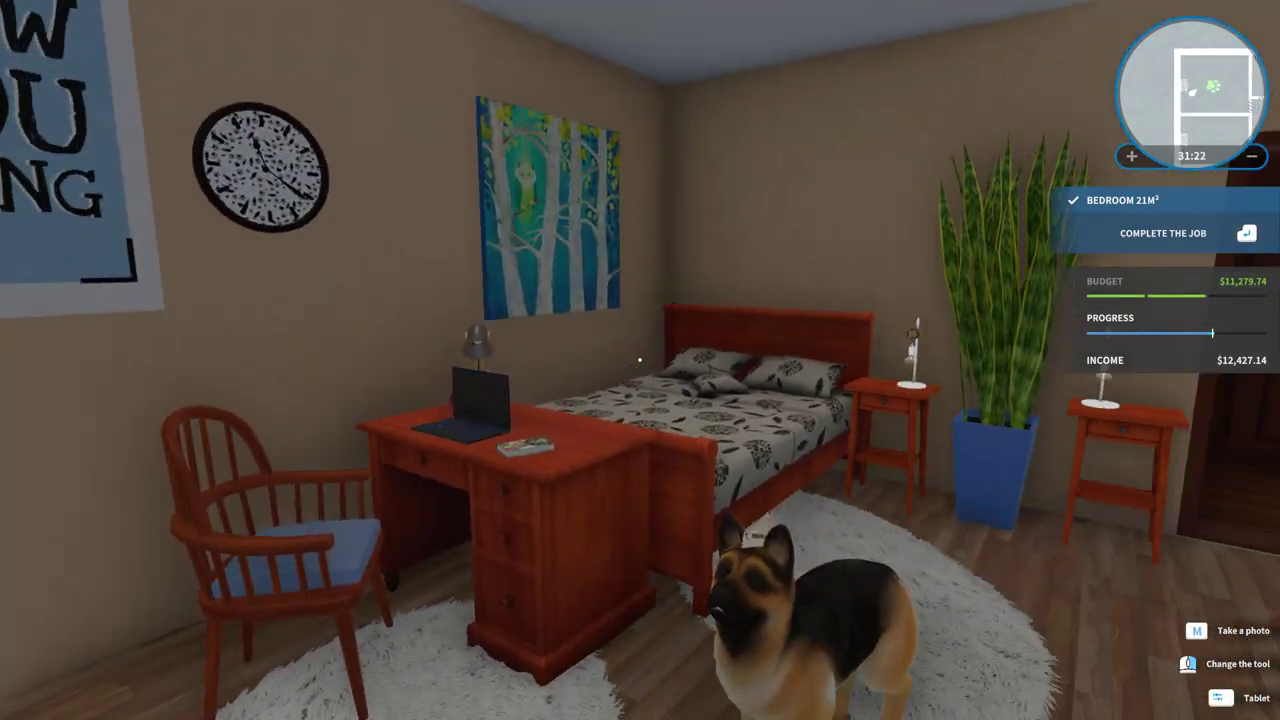
Step: Check bedroom progress, walk the upstairs hallway opening its window, and raise the task list
key("Tab")
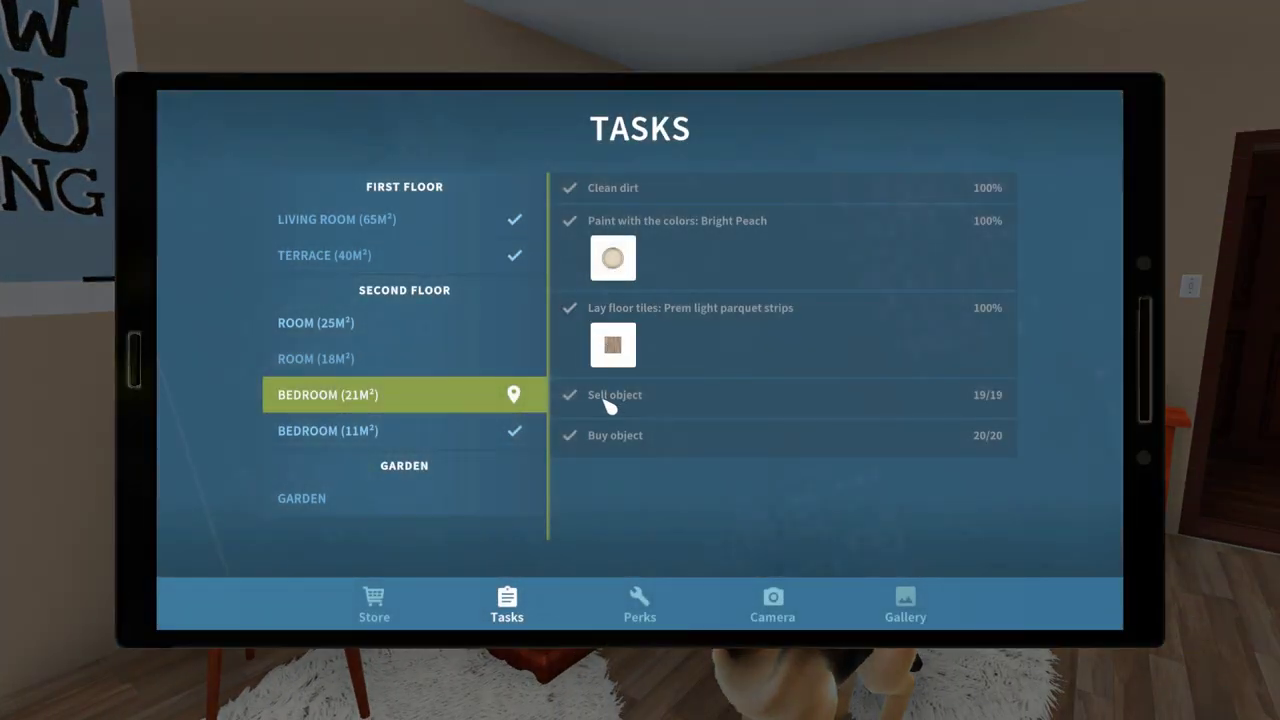
key("Tab")
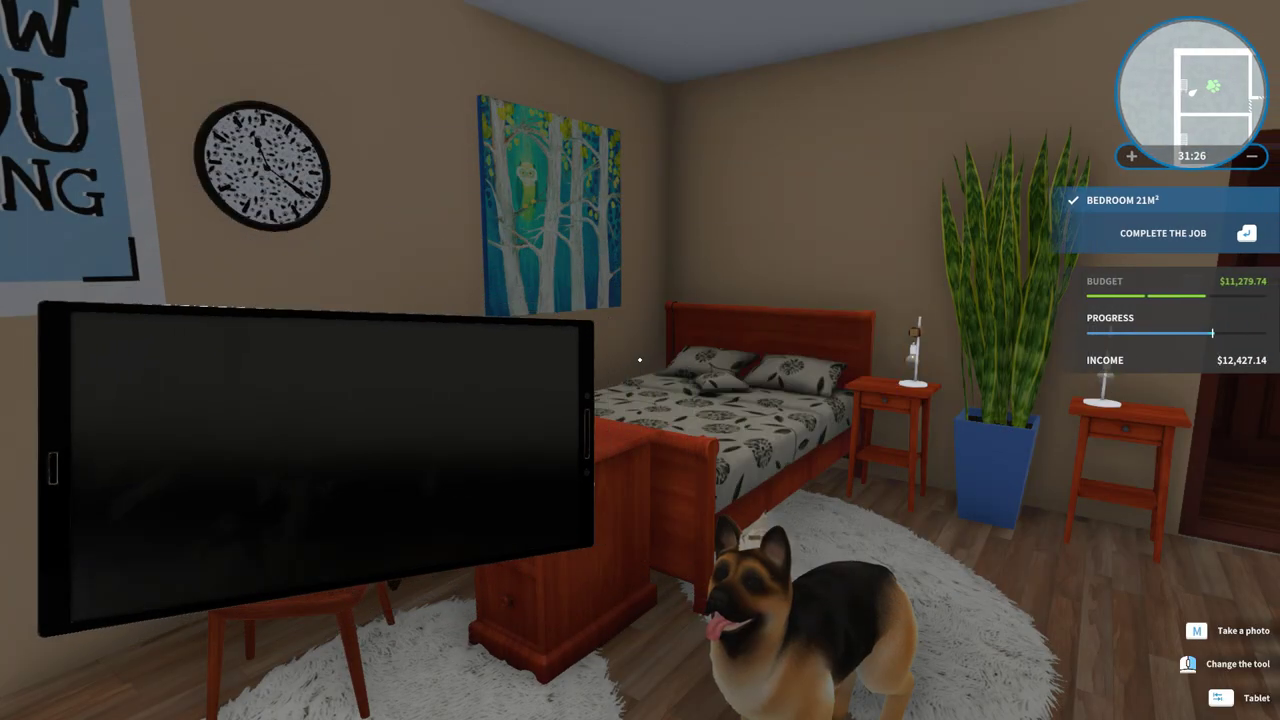
key("w")
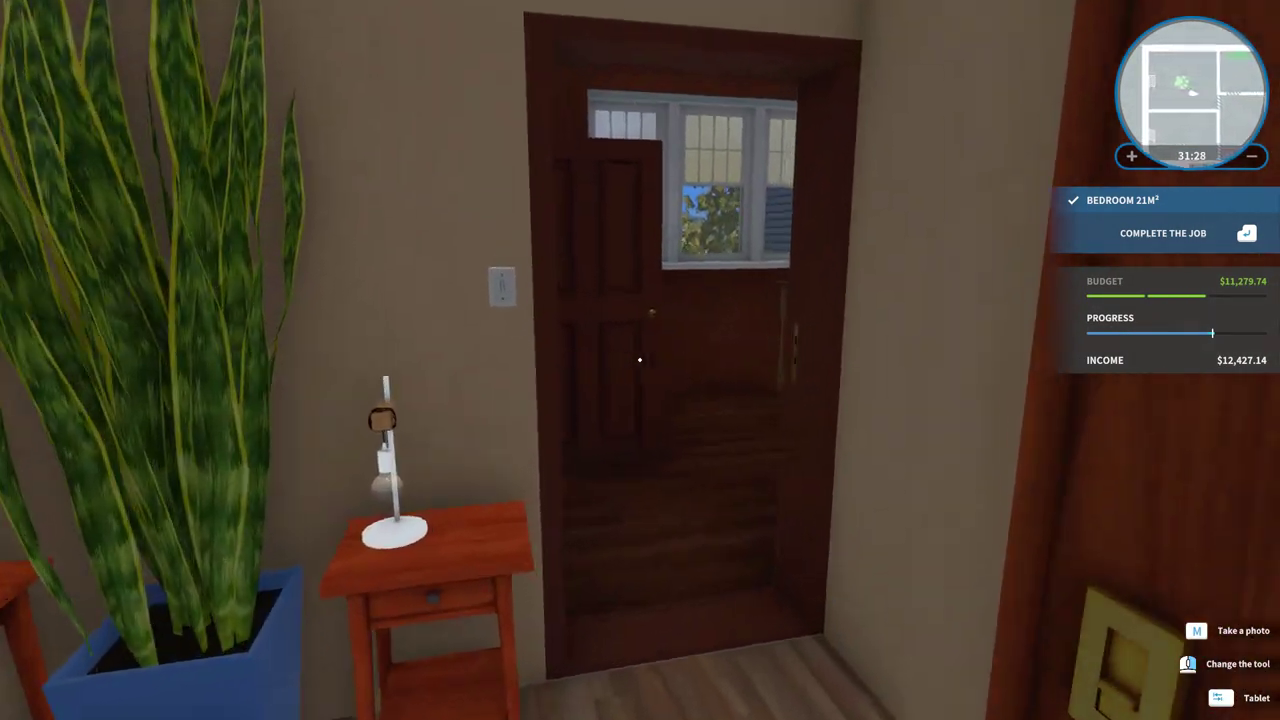
key("w")
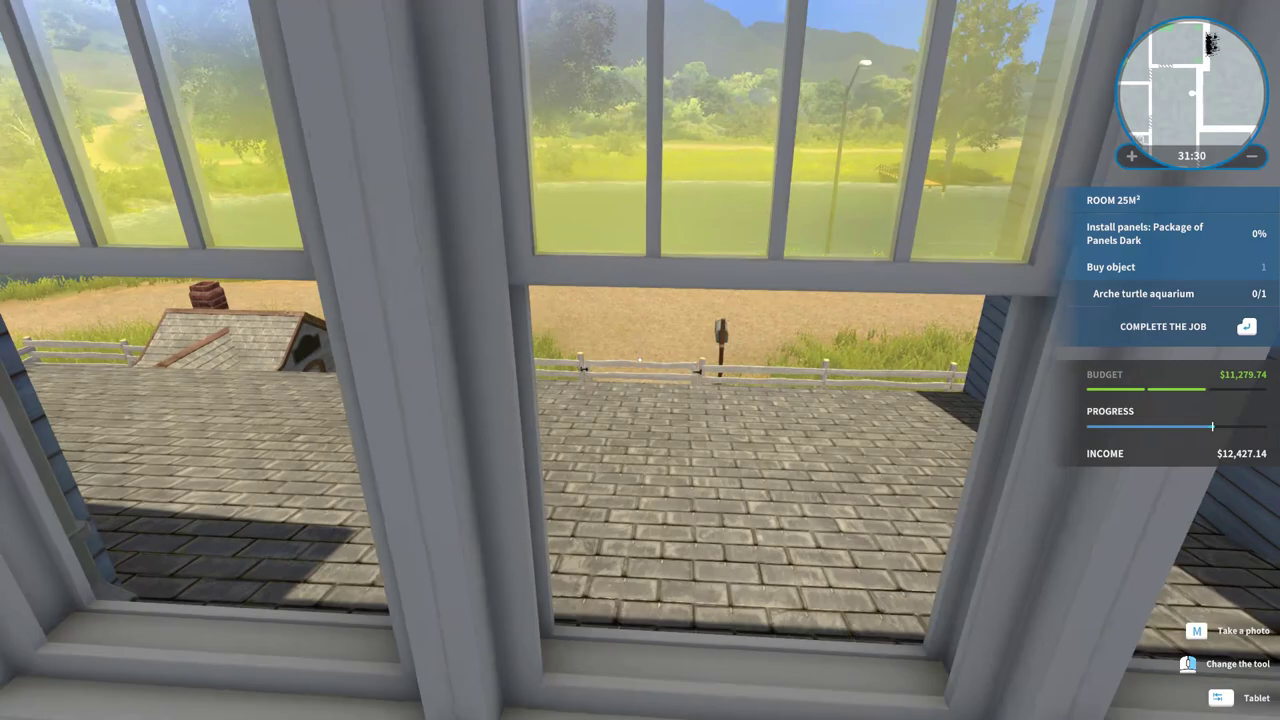
key("e")
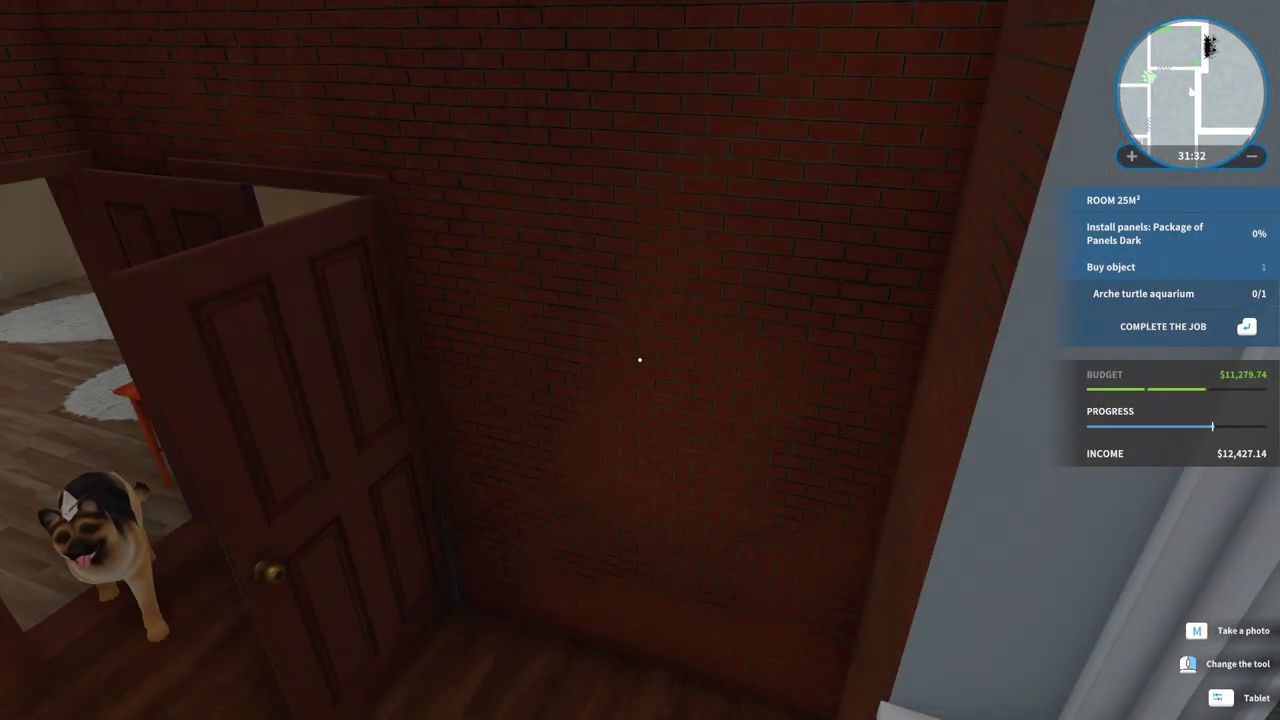
key("w")
key("w")
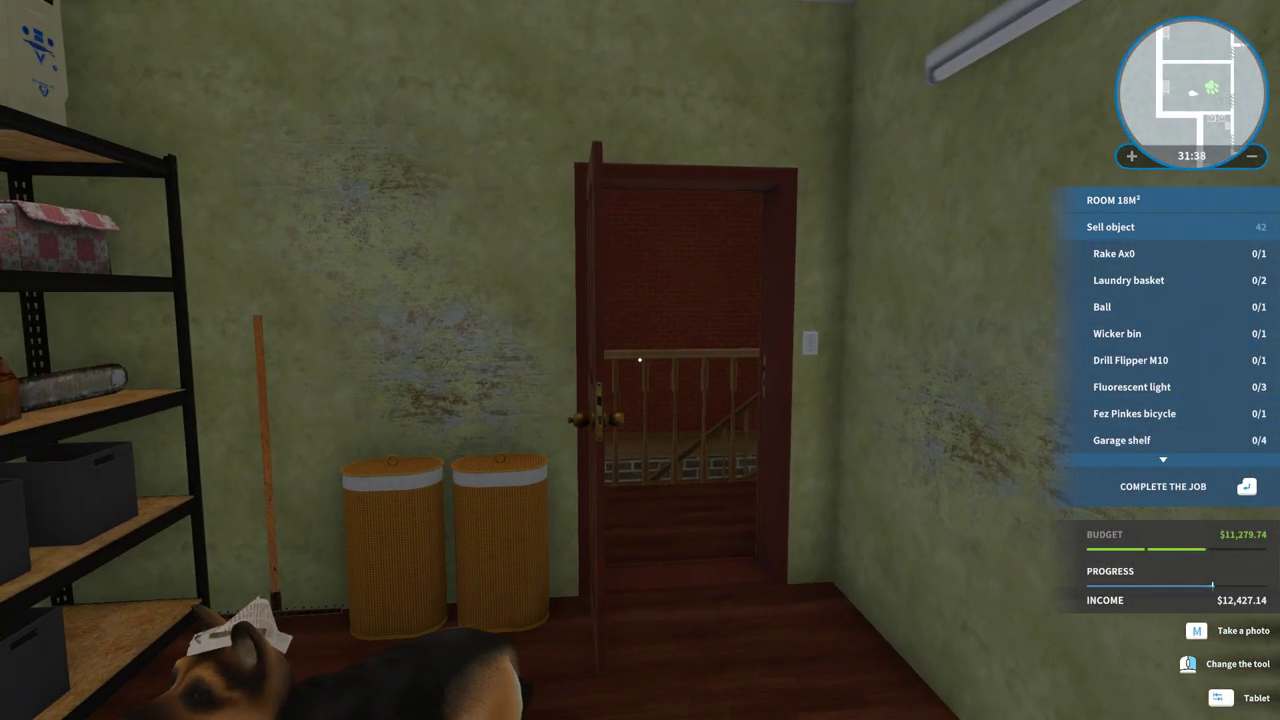
key("Tab")
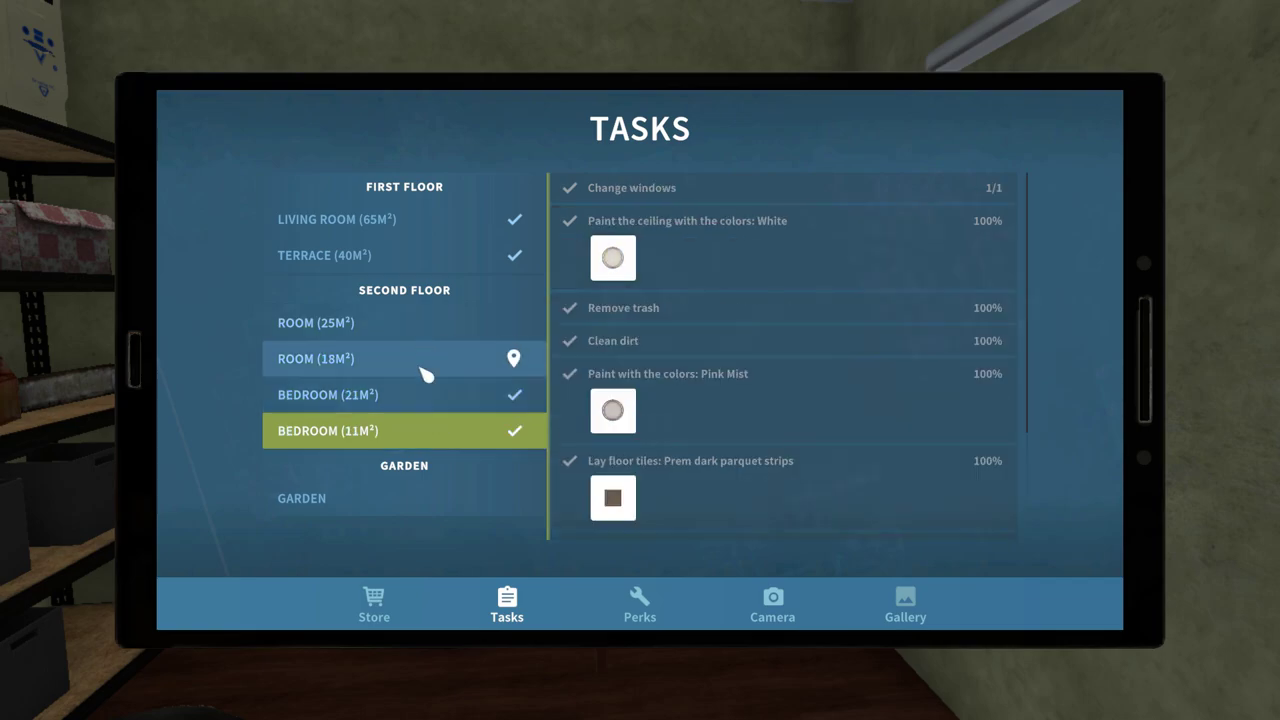
Step: Put the task list away and walk through the upstairs rooms, office and bathroom
key("Tab")
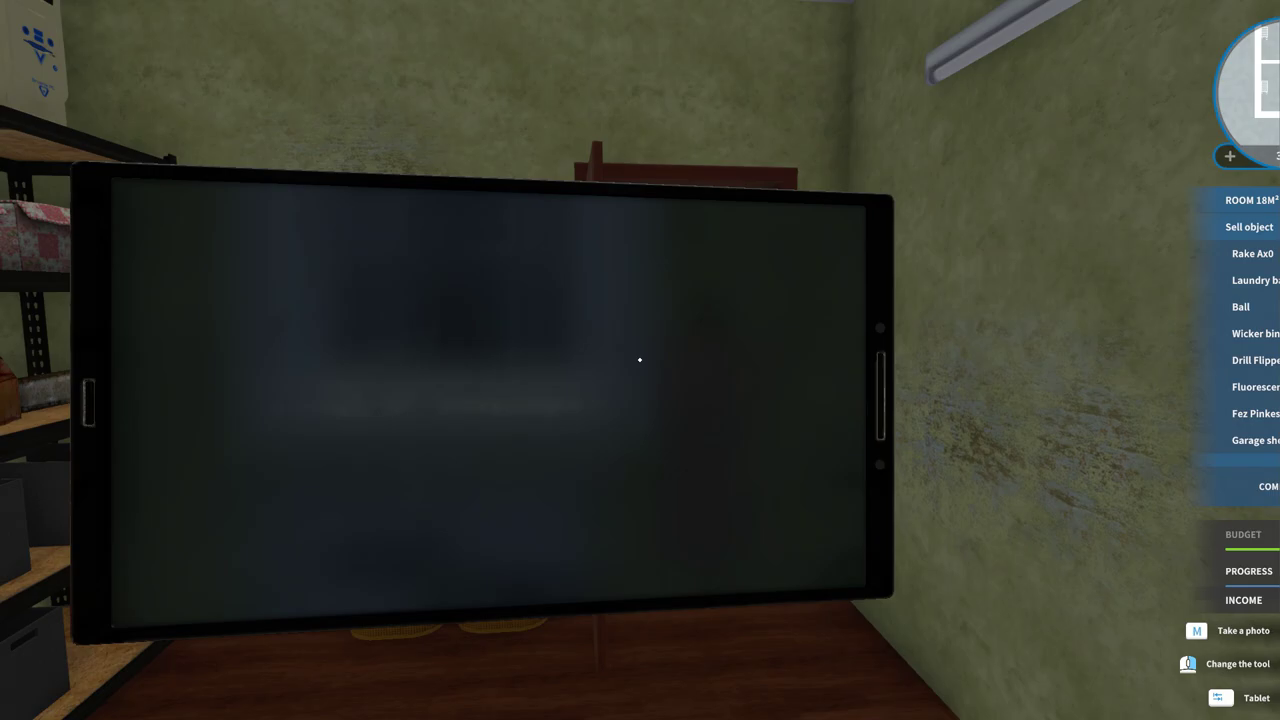
key("w")
key("w")
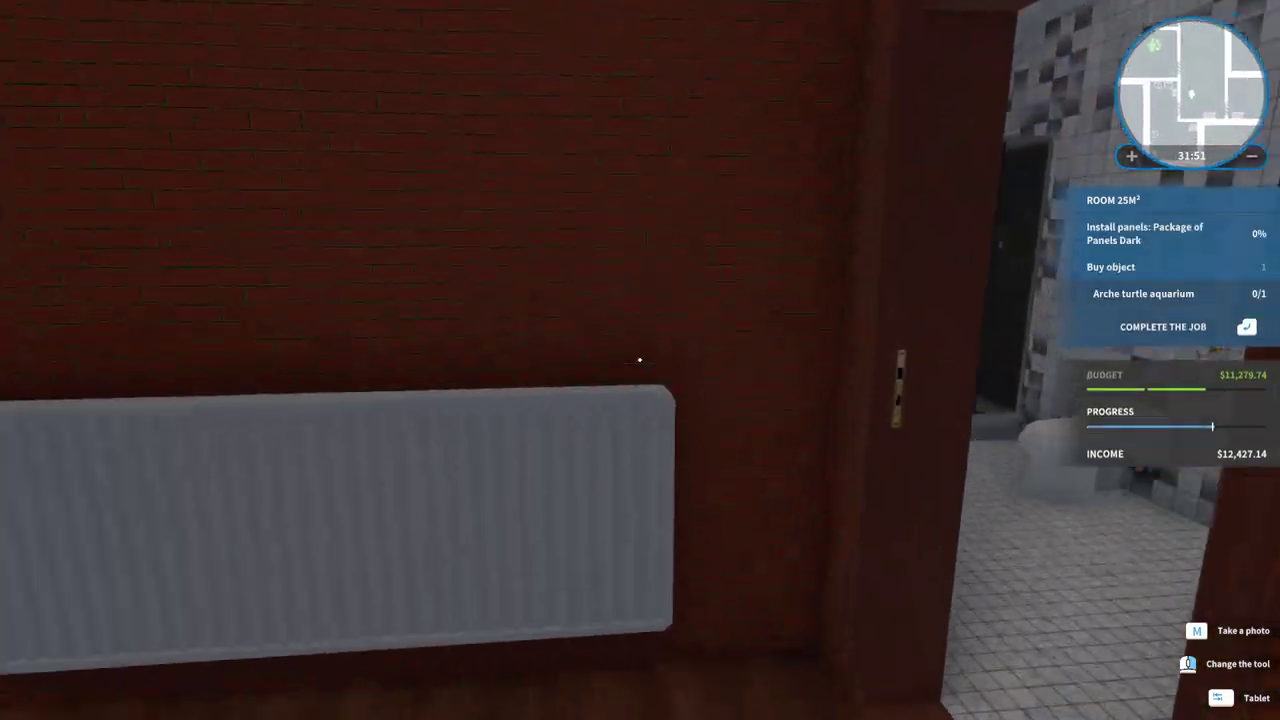
key("w")
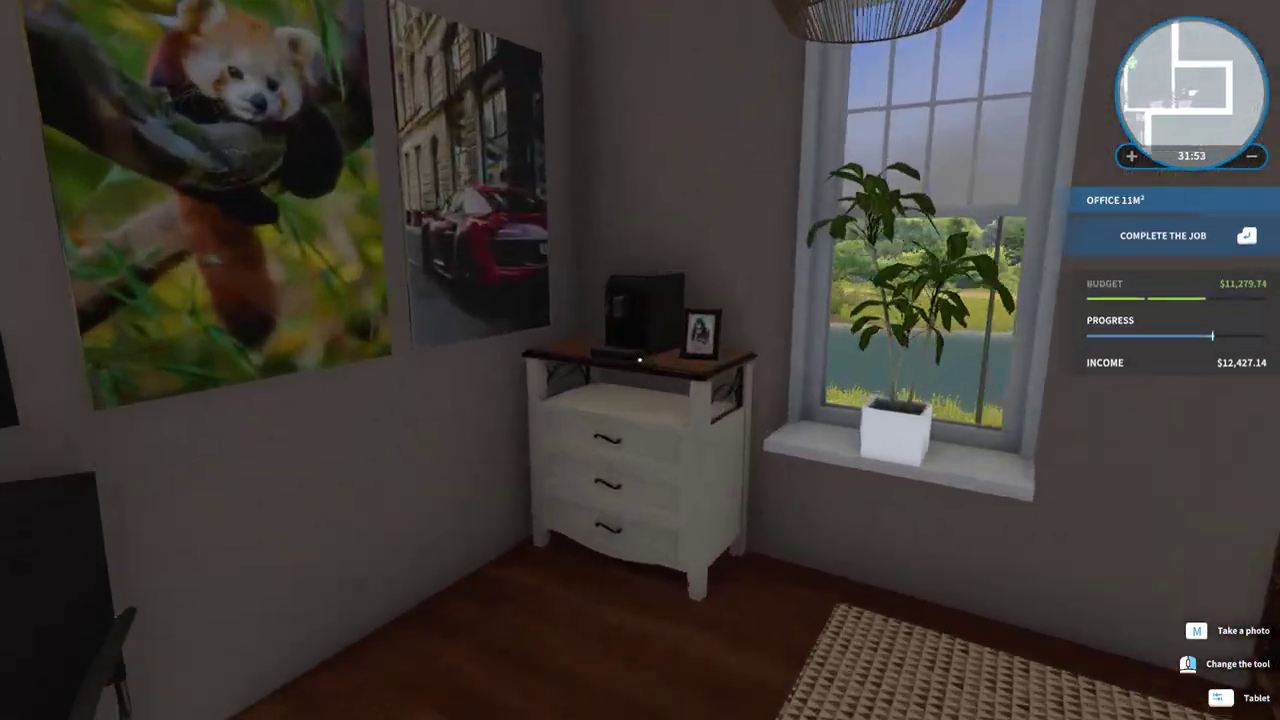
key("w")
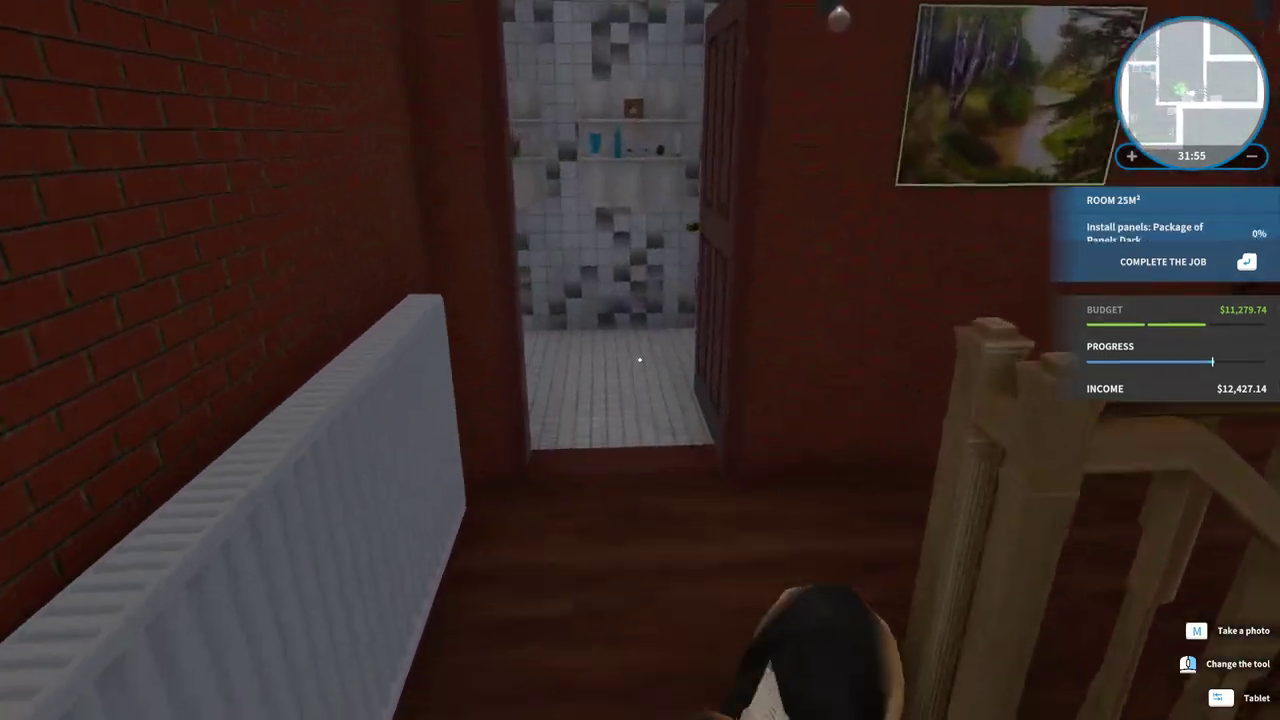
key("w")
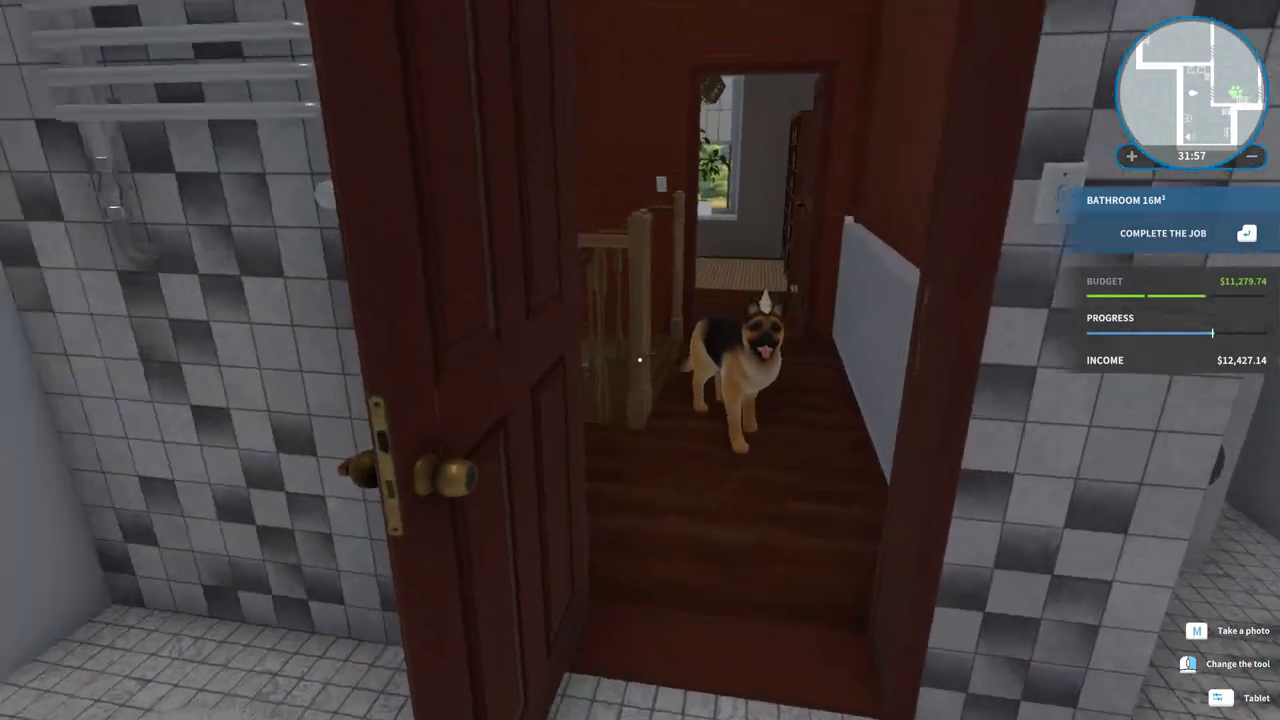
key("w")
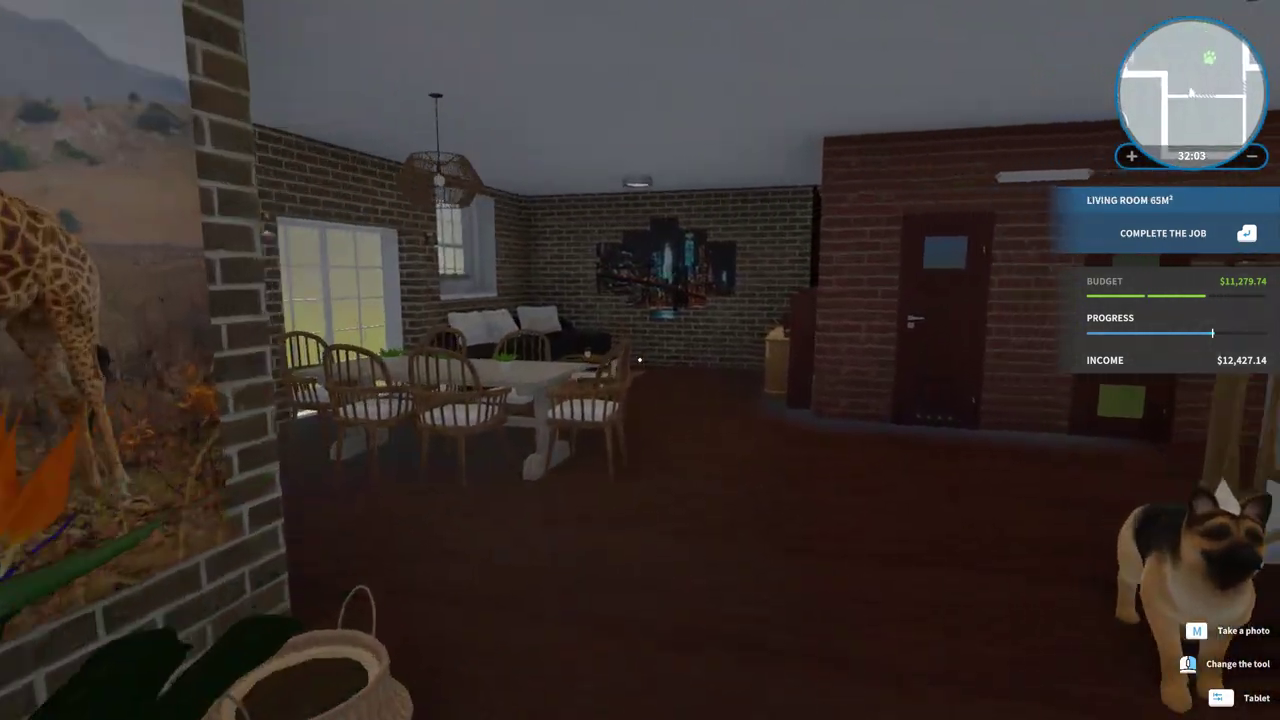
Step: Visit the small bathroom, return to the hallway, and walk into the living room
key("e")
key("w")
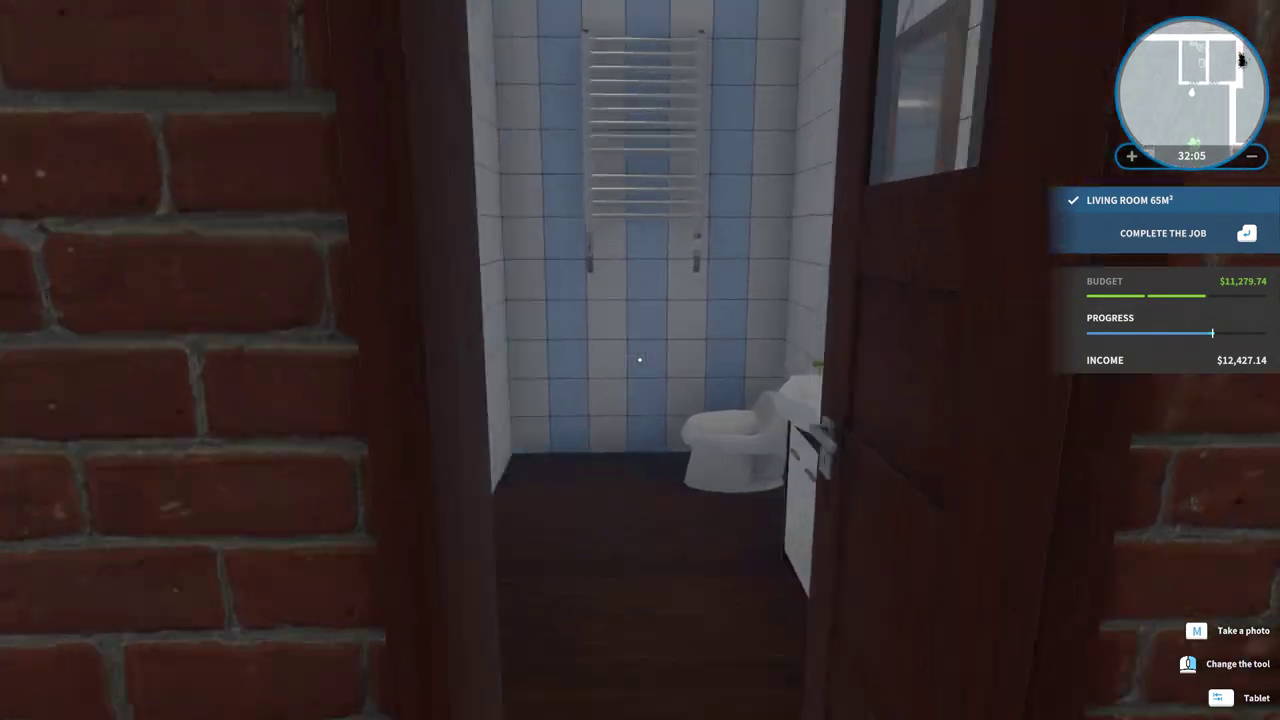
key("w")
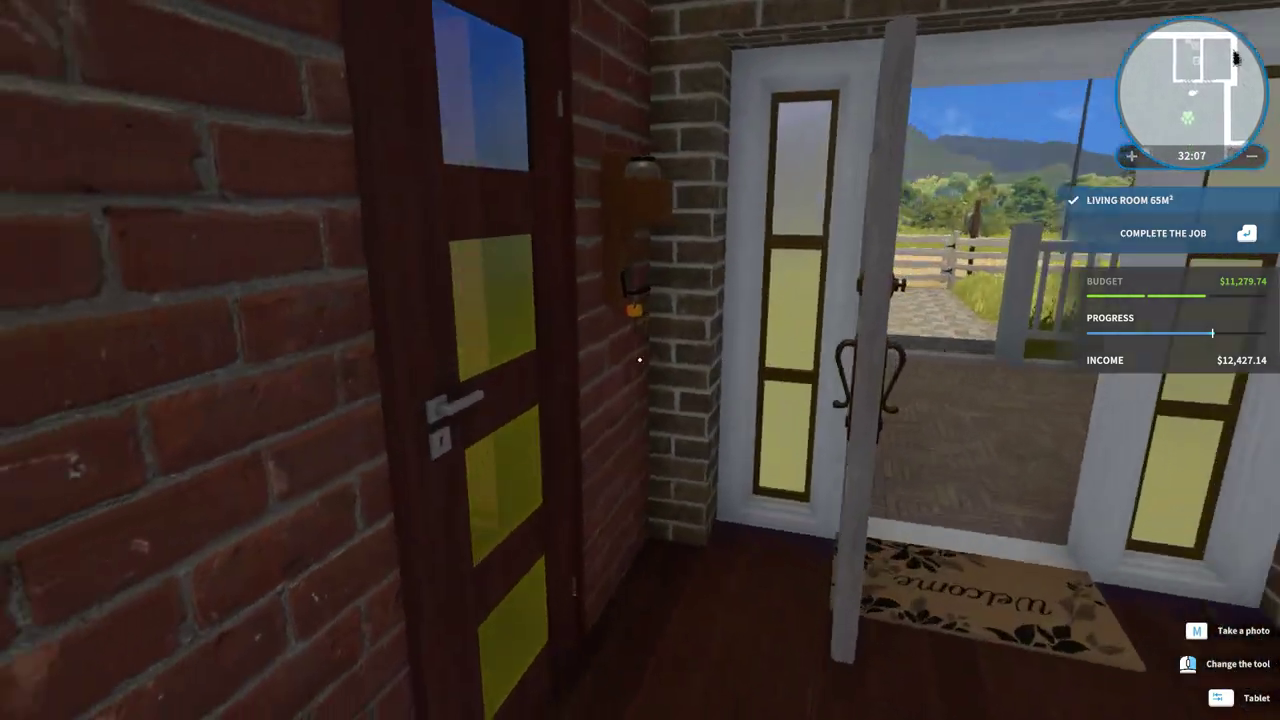
key("w")
key("w")
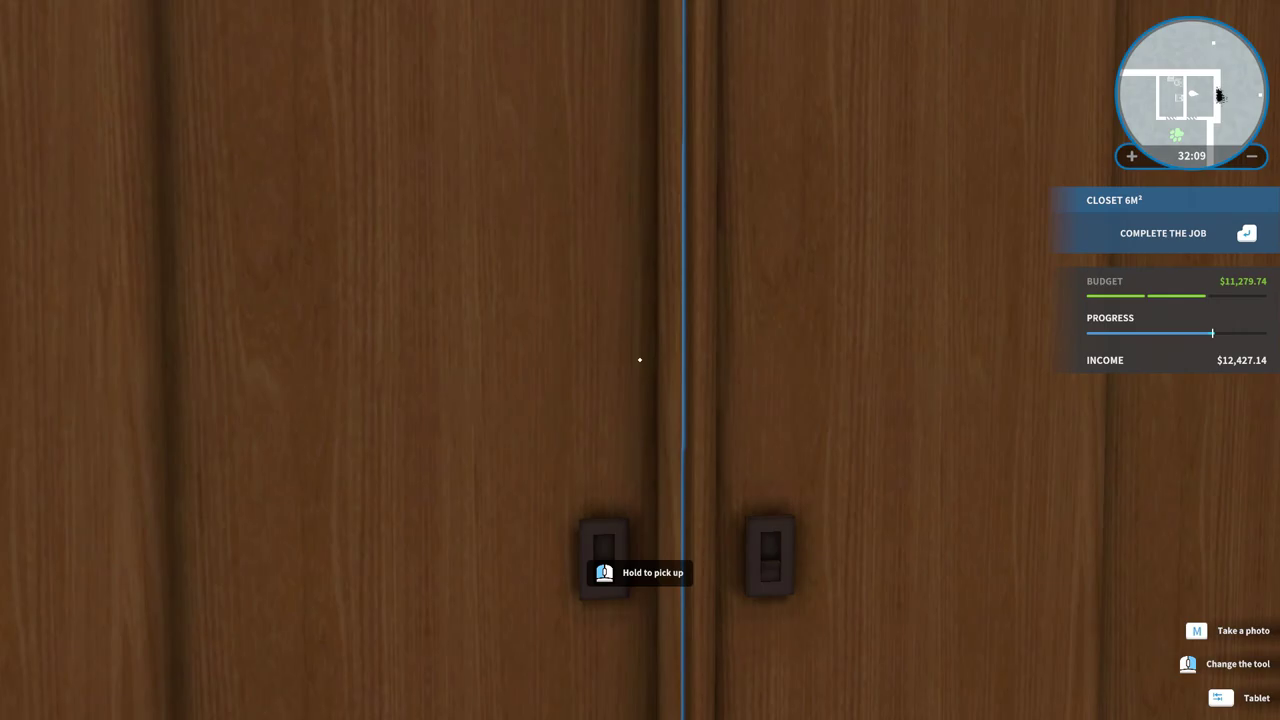
key("w")
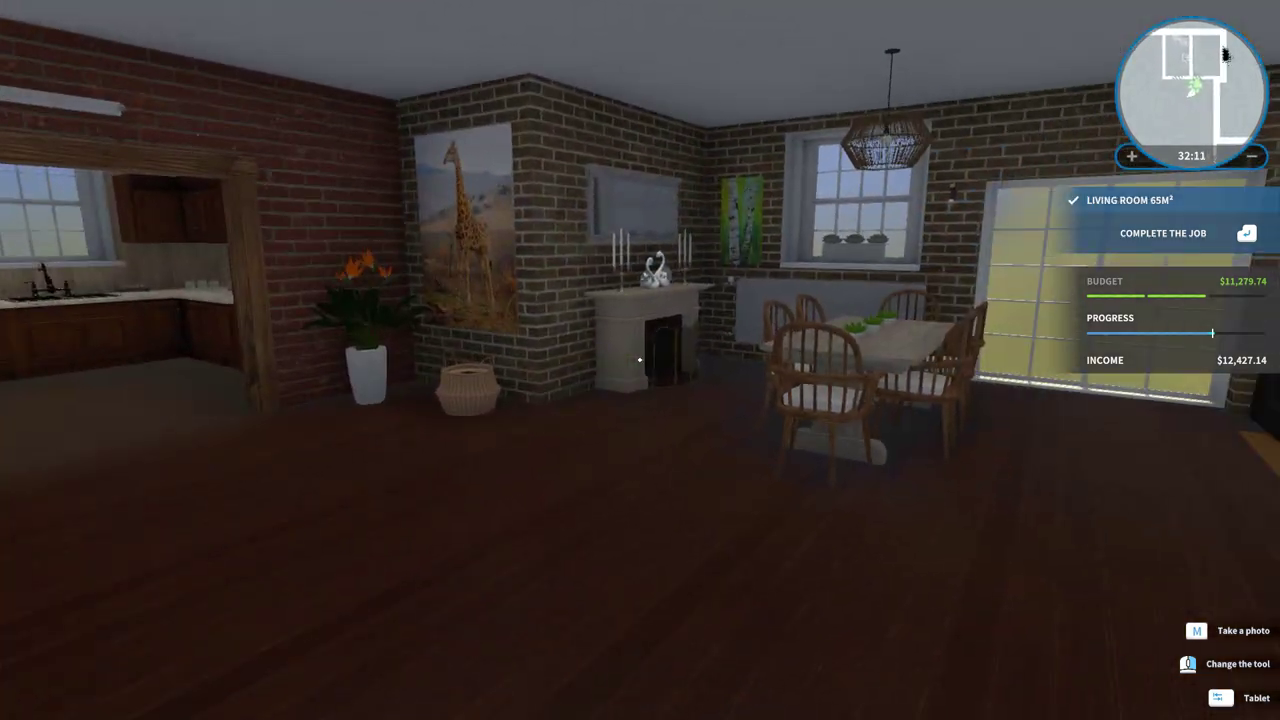
key("w")
Step: Climb the staircase to the 25 m² room and raise the tablet by its window
key("w")
key("w")
key("w")
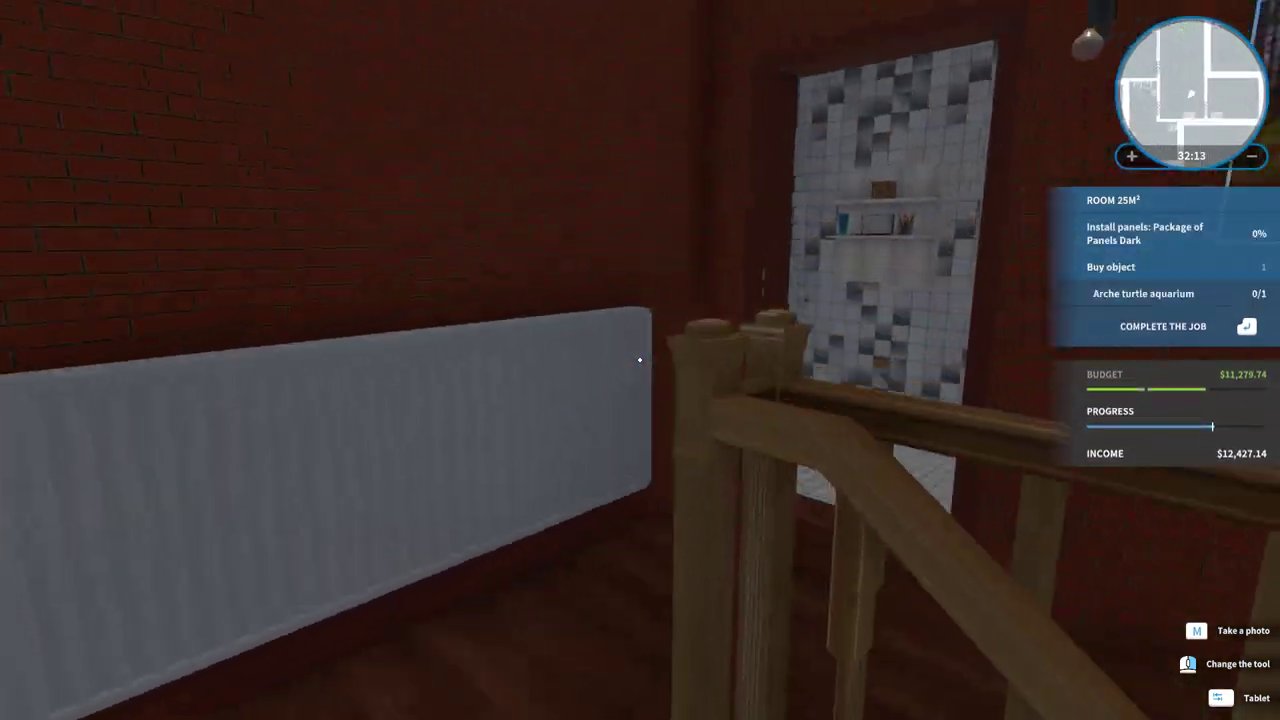
key("w")
key("w")
key("w")
key("w")
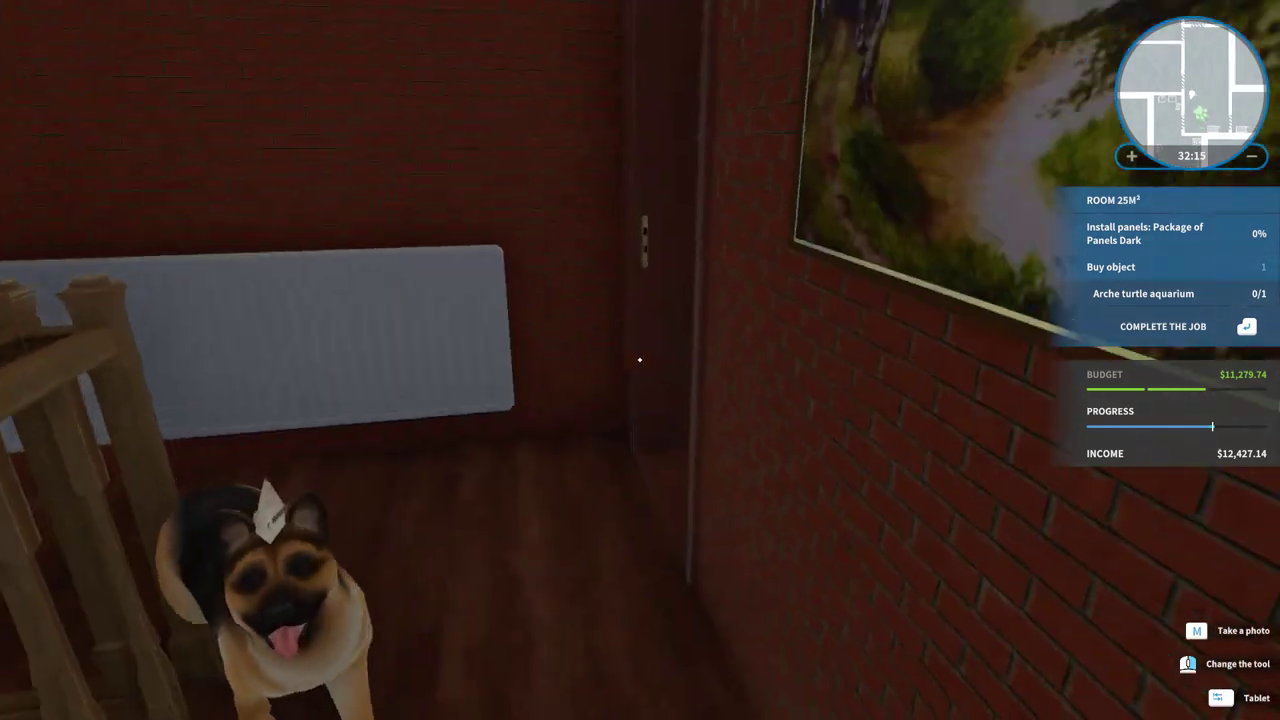
key("w")
key("w")
key("w")
key("w")
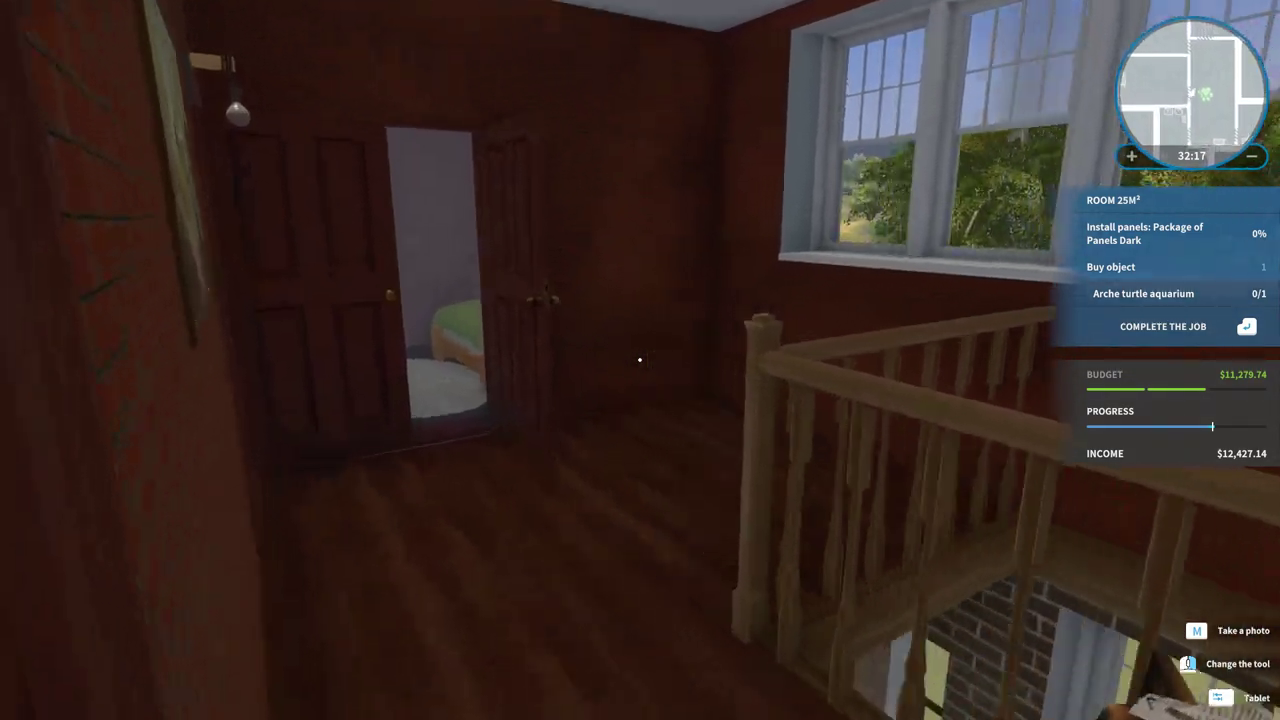
key("w")
key("w")
key("w")
key("w")
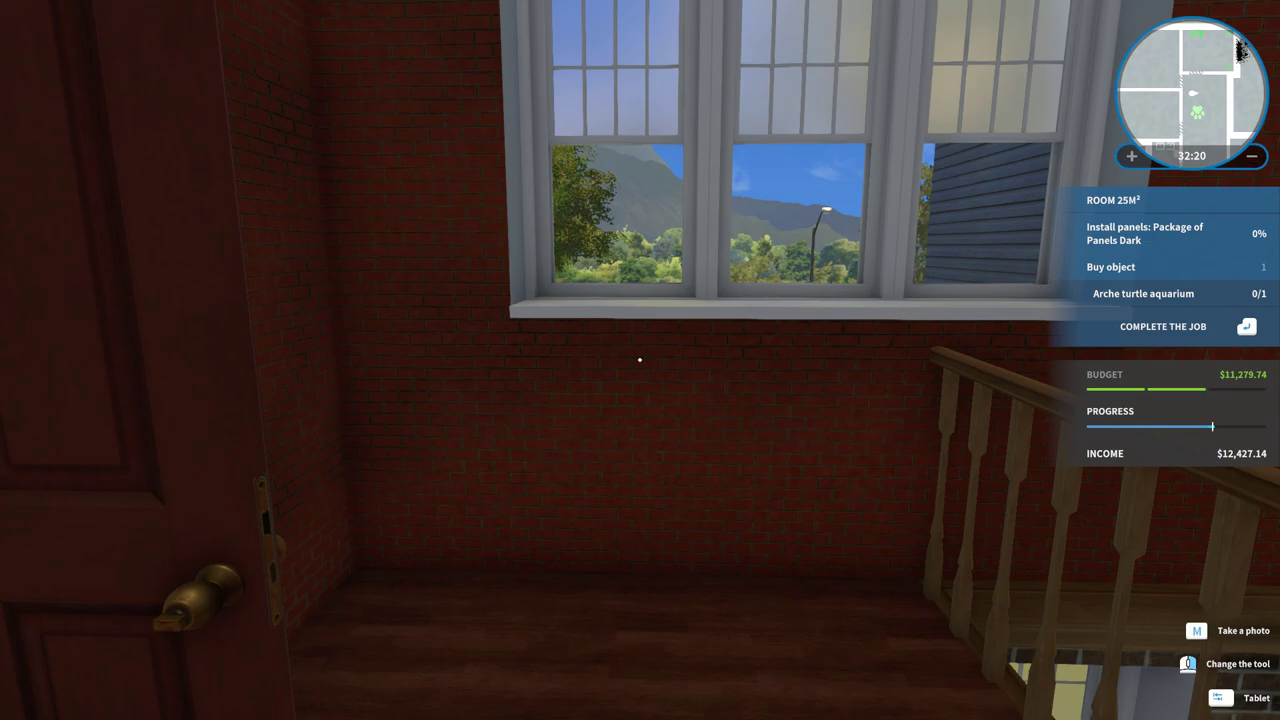
key("s")
key("Tab")
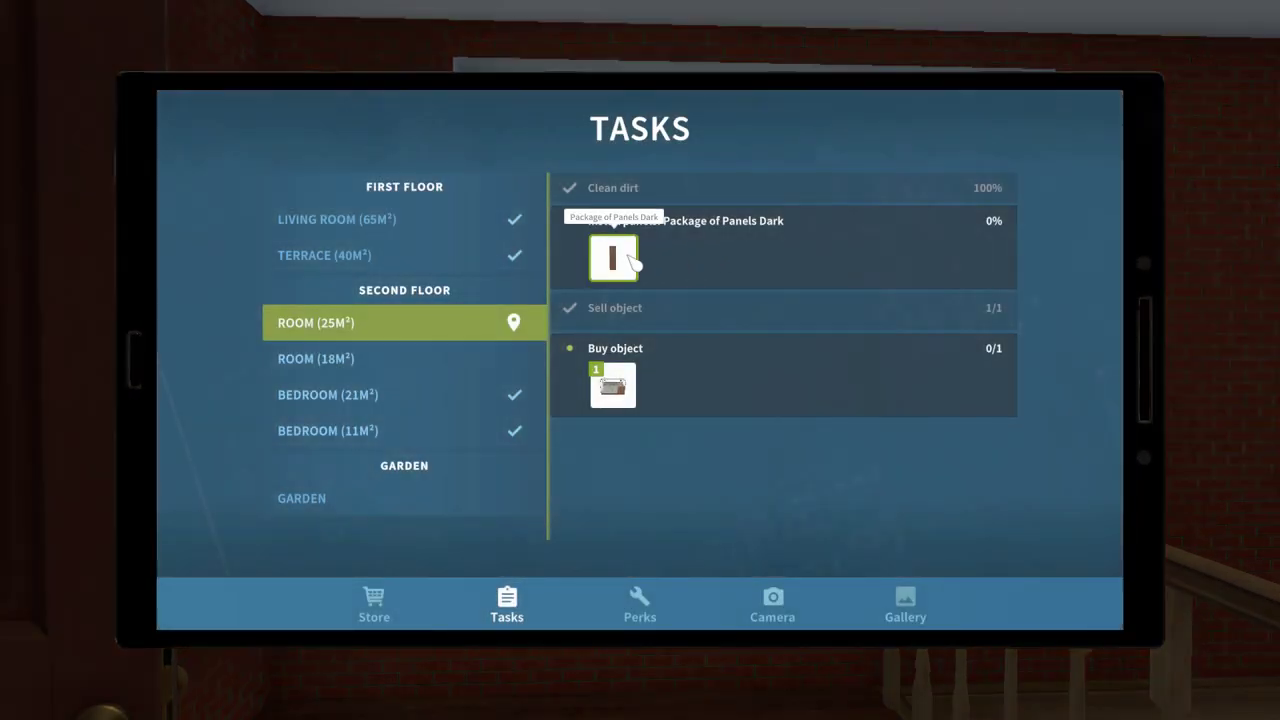
Step: Buy a $69.84 Package of Panels Dark and set it on the room's floor
left_click(614, 258)
left_click(1020, 550)
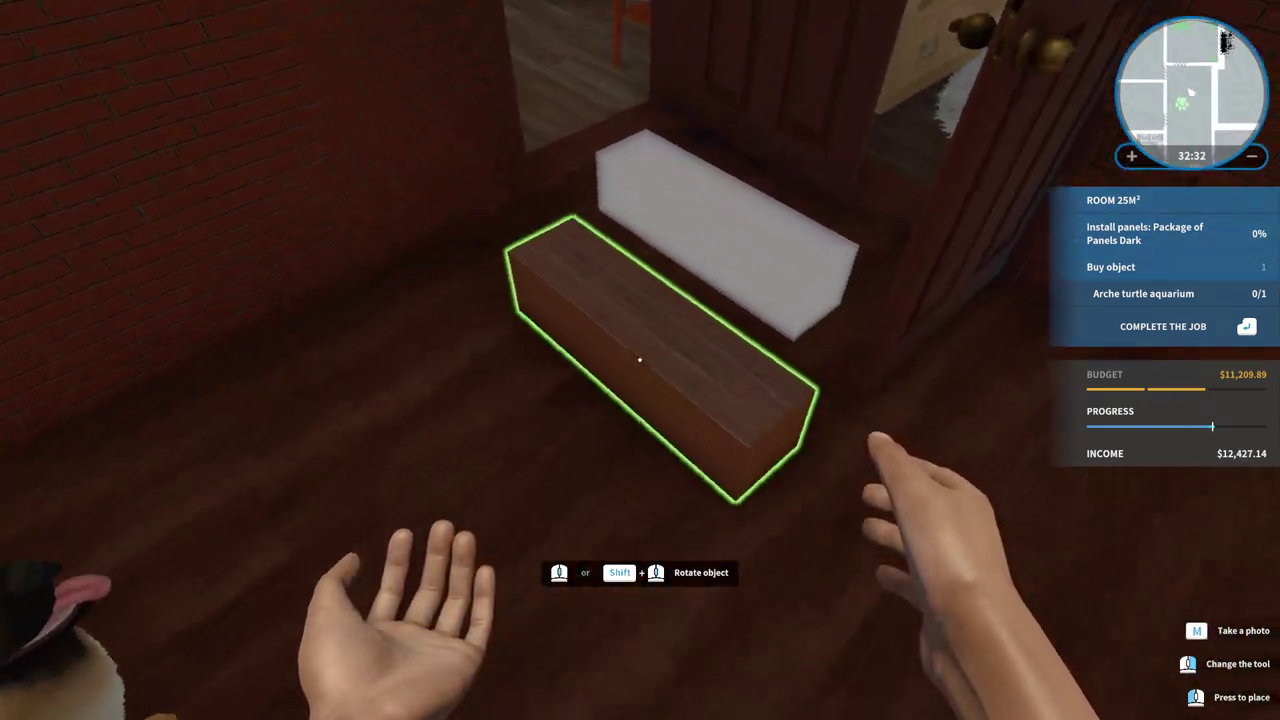
left_click(640, 360)
Step: Take panels from the package and install two stacks of dark panels beneath the window
middle_click(640, 360)
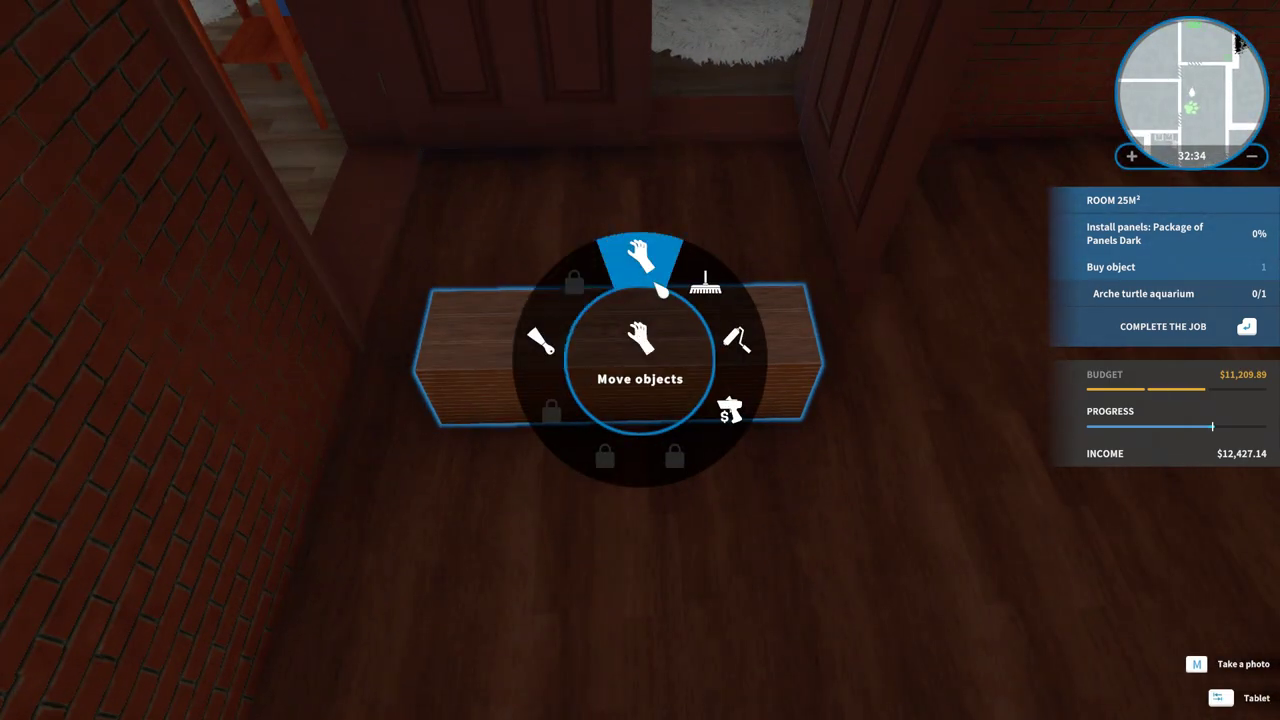
left_click(640, 360)
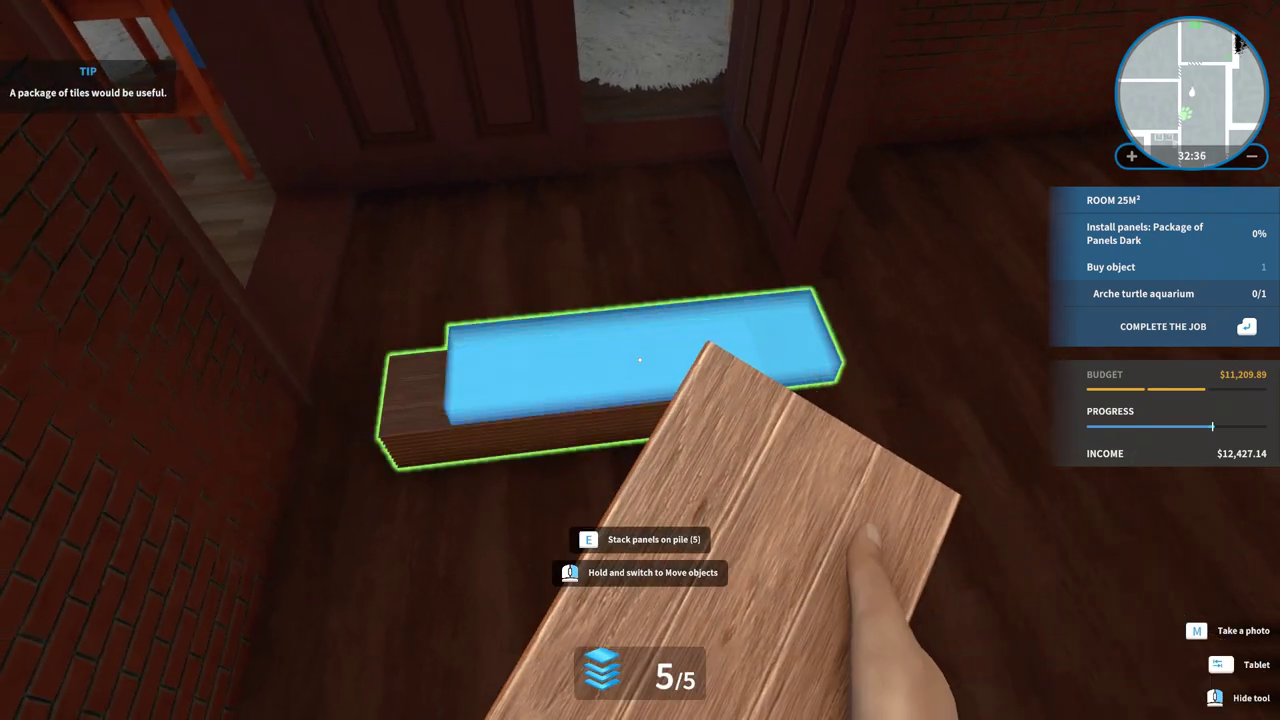
left_click(640, 360)
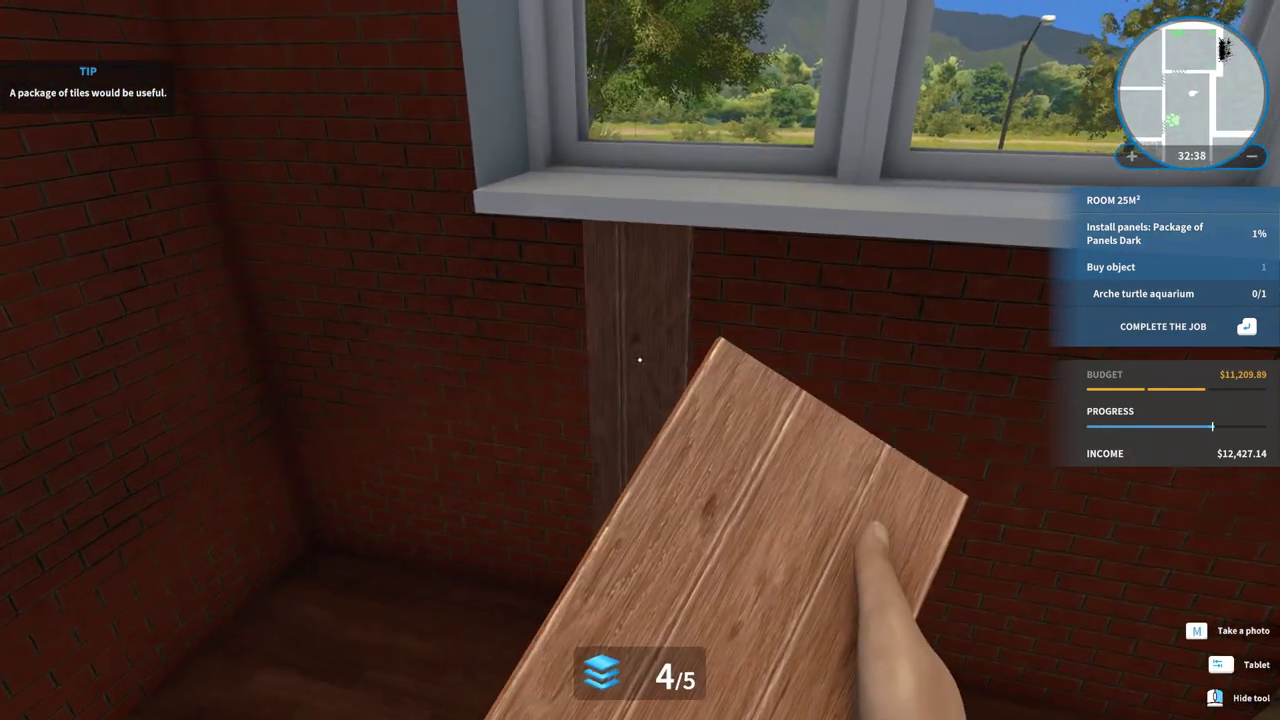
left_click(640, 360)
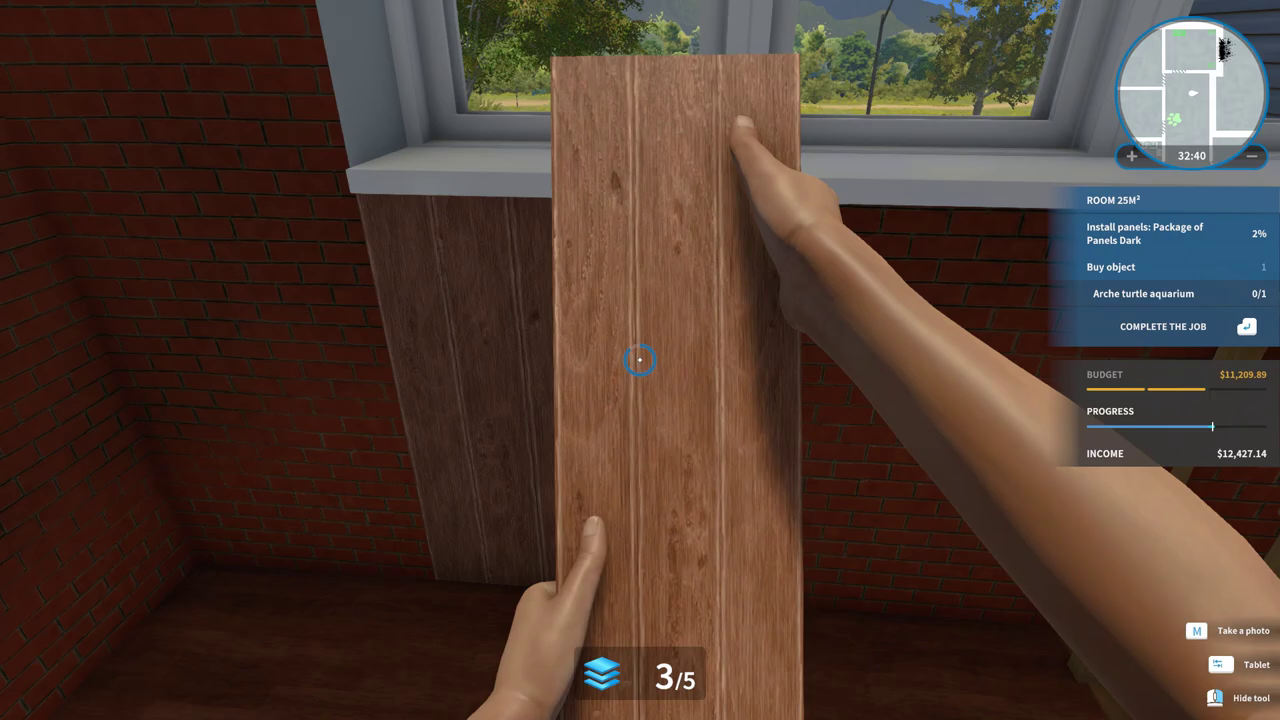
left_click(640, 360)
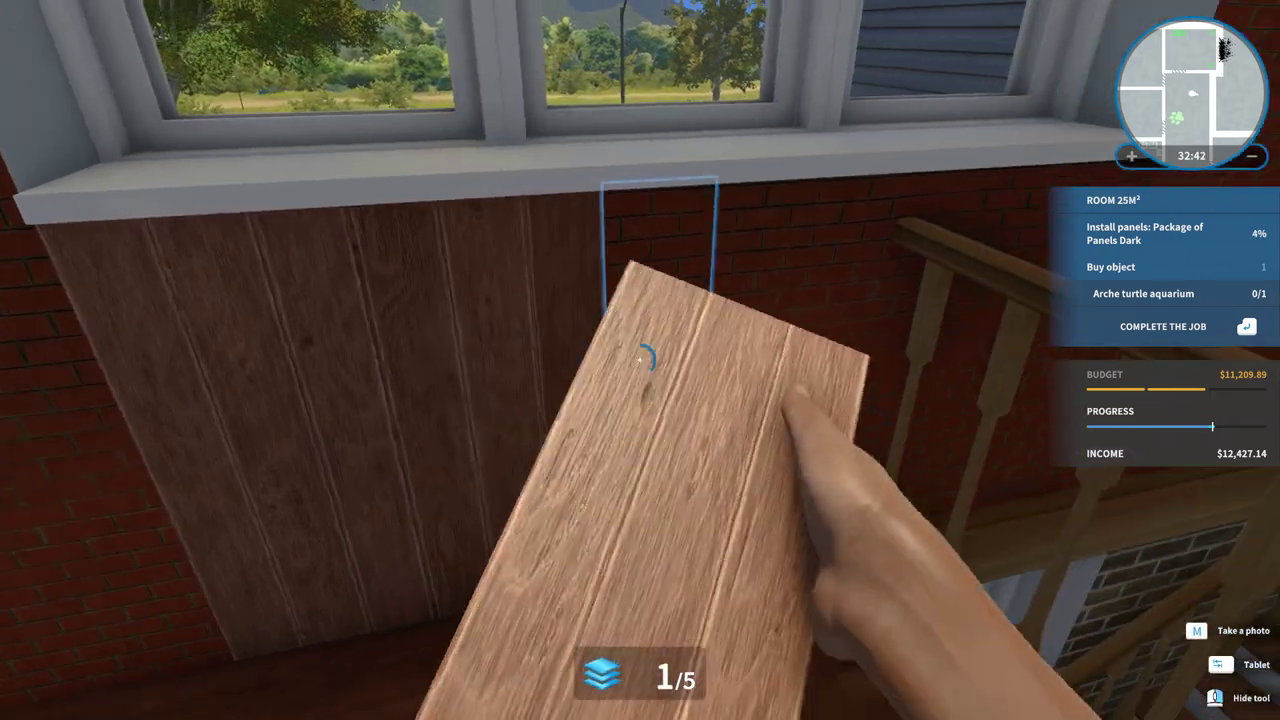
left_click(640, 360)
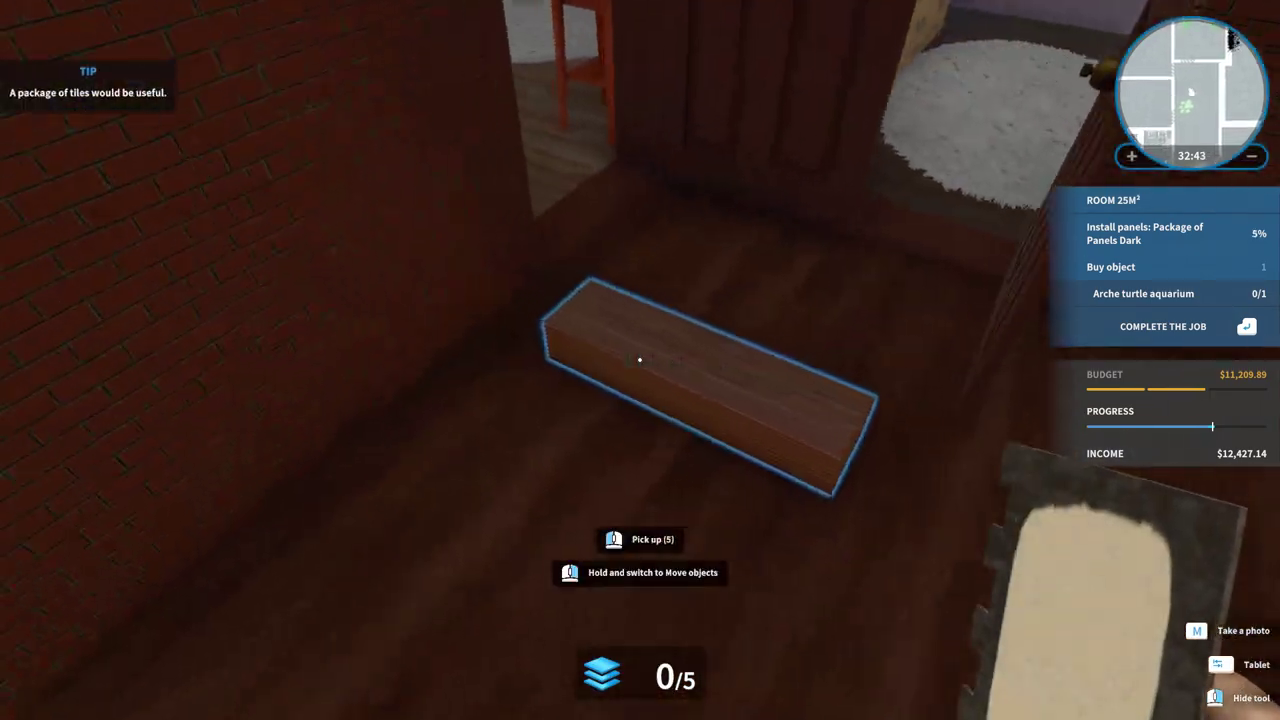
left_click(640, 360)
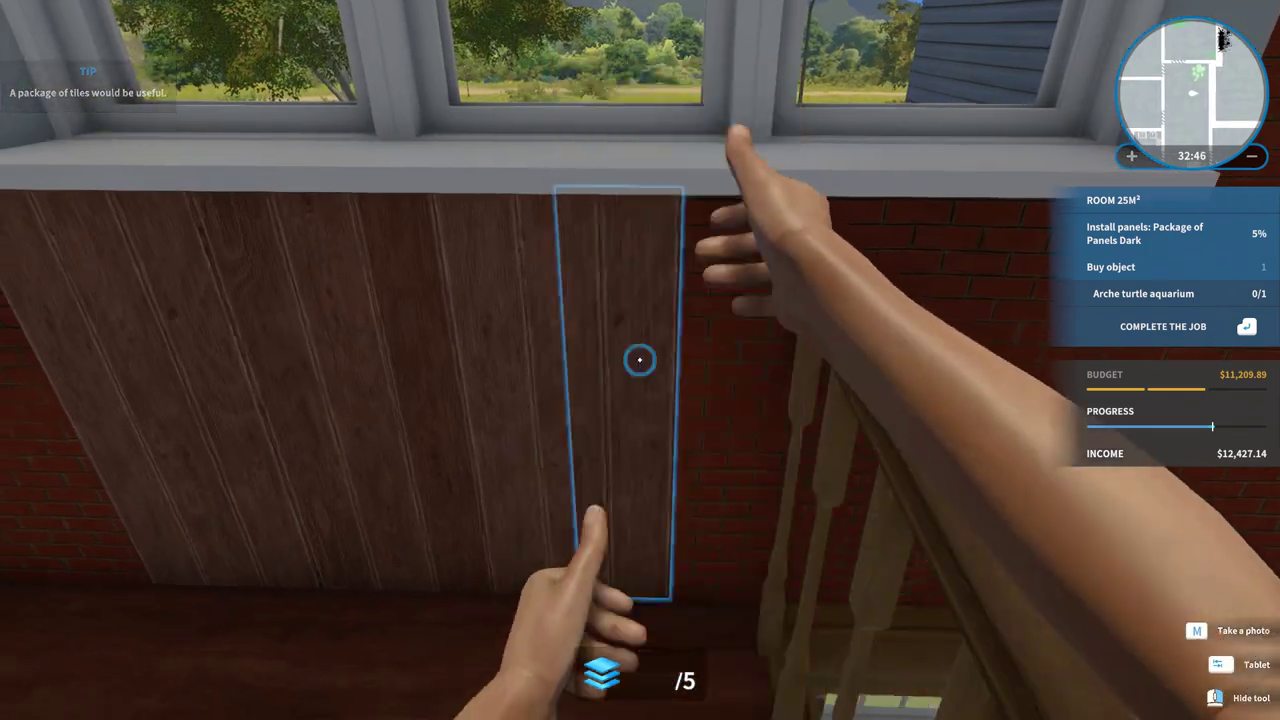
left_click(640, 360)
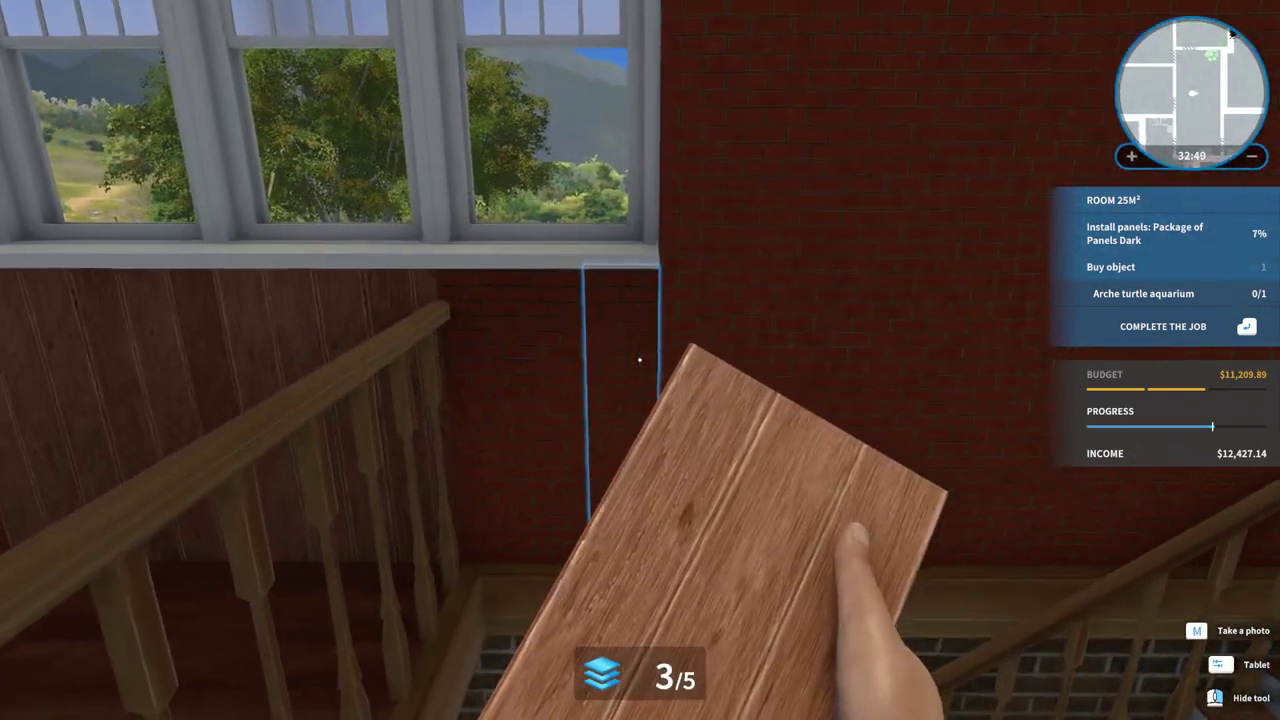
left_click(640, 360)
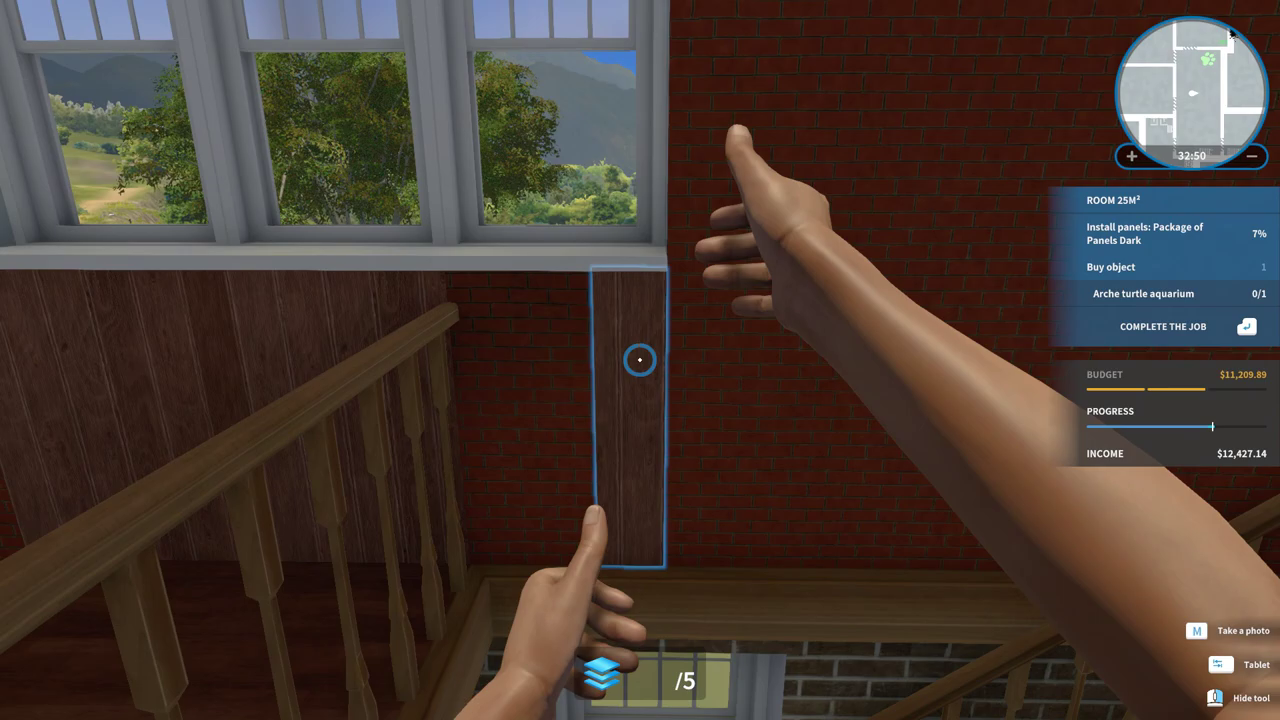
left_click(640, 360)
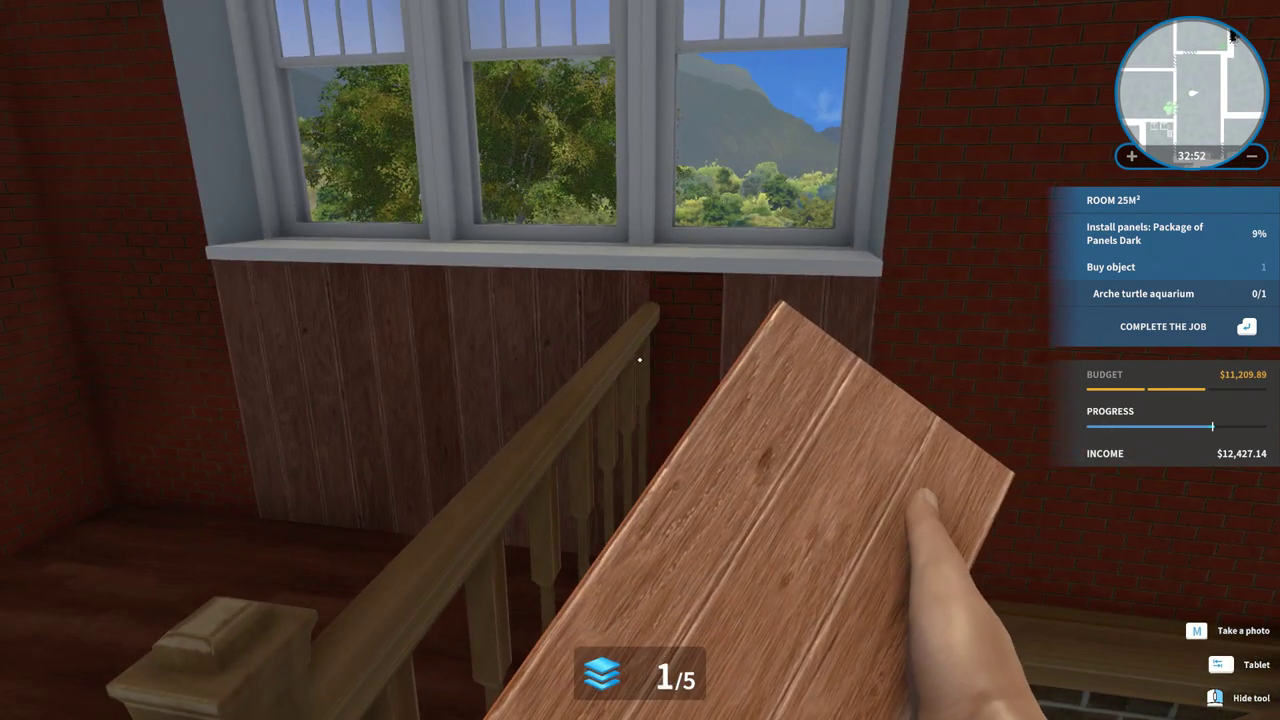
left_click(640, 360)
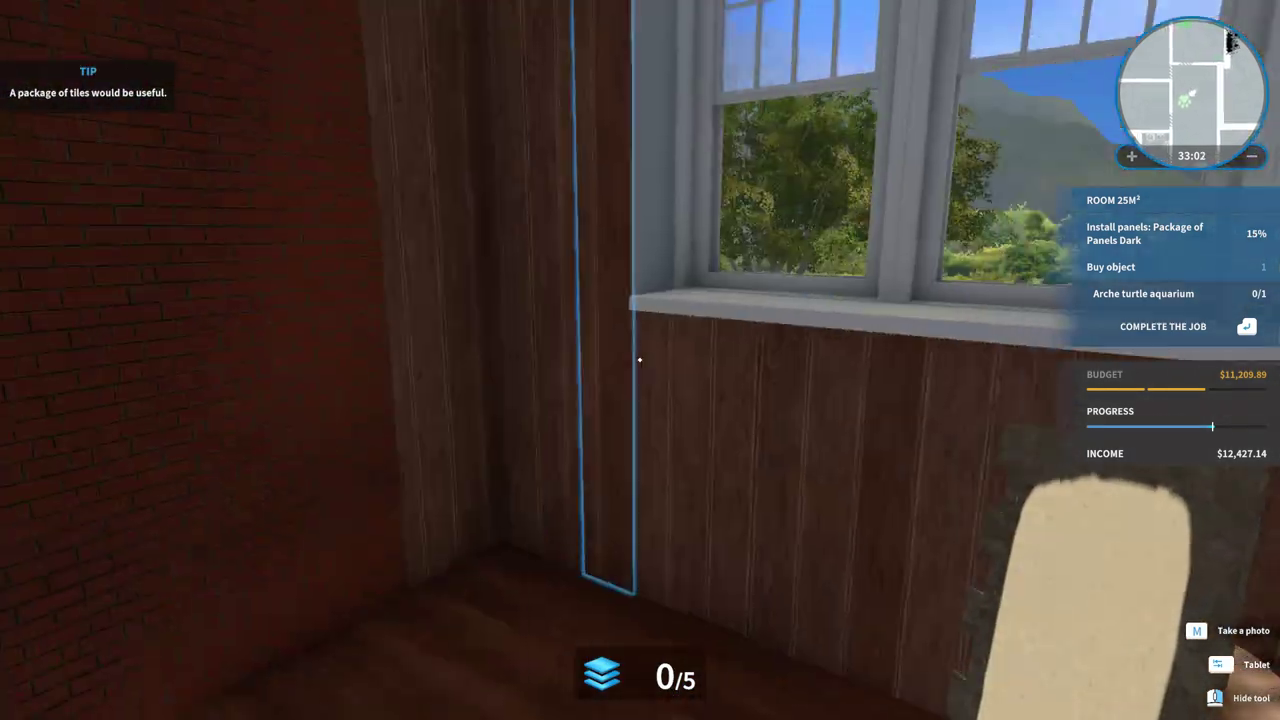
Step: Buy four dark panel packages and set them on the floor, leaving a $10,930.52 budget
key("Tab")
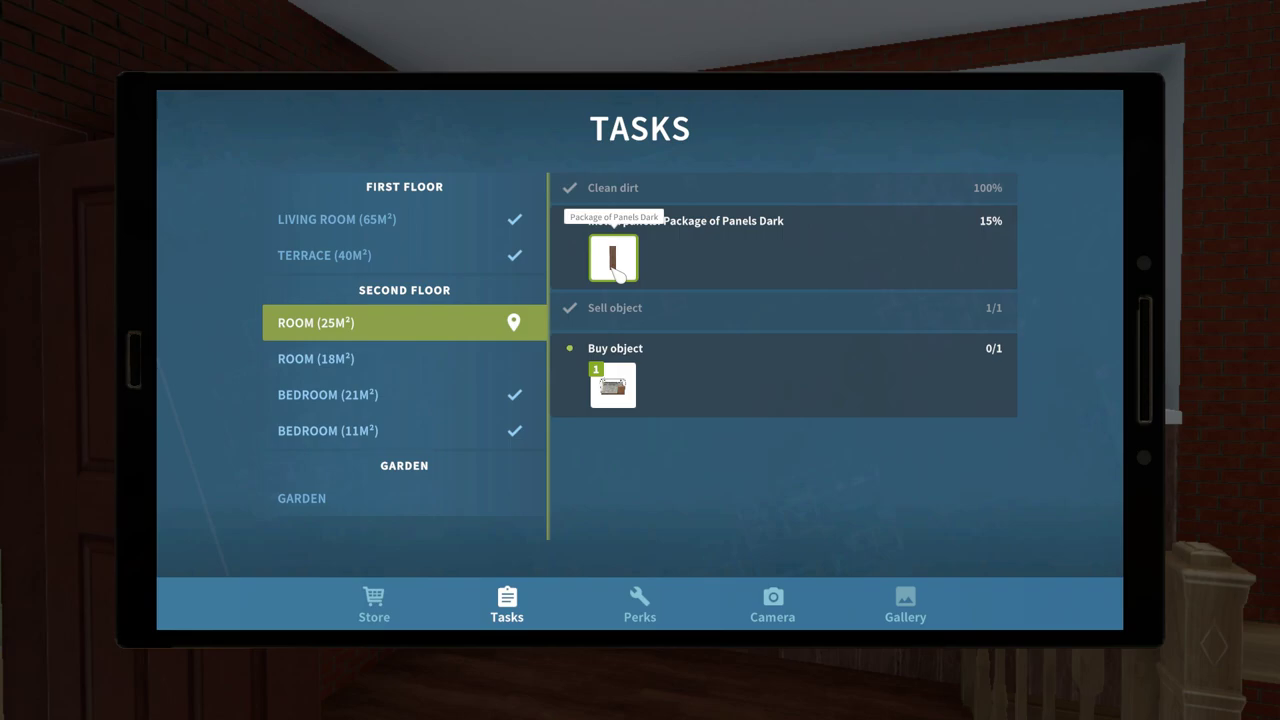
left_click(612, 259)
left_click(1010, 537)
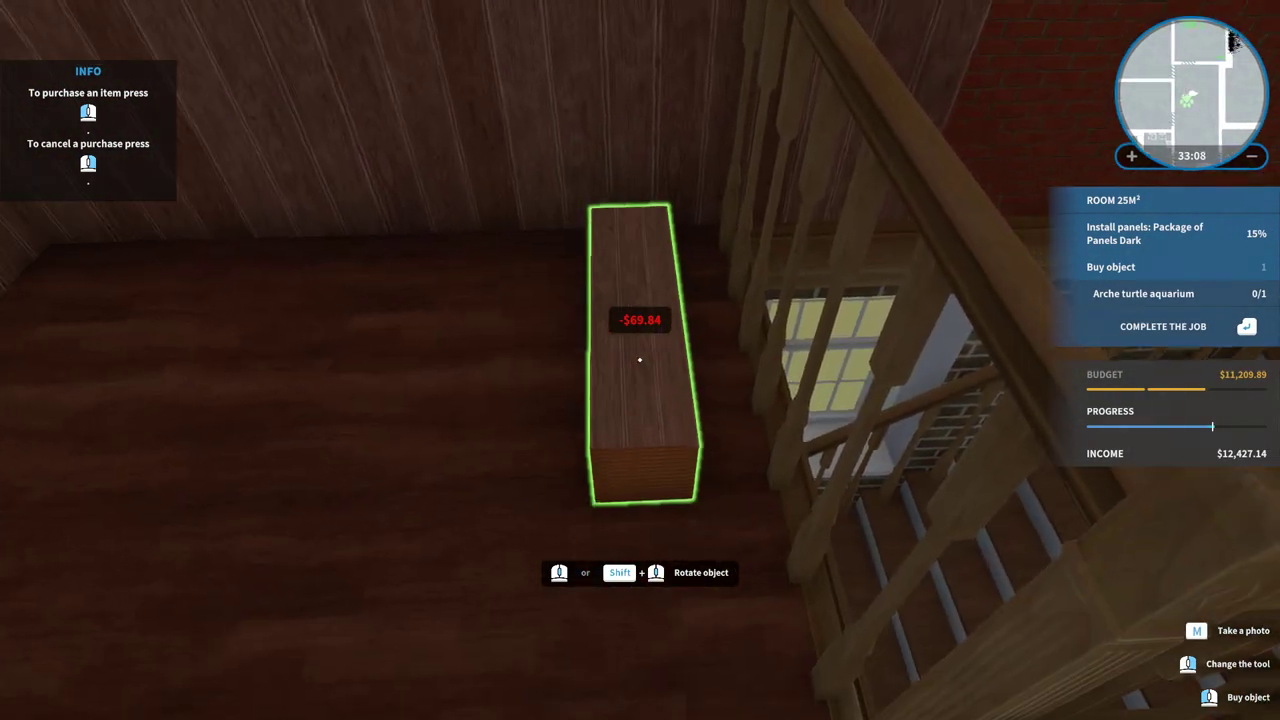
left_click(640, 360)
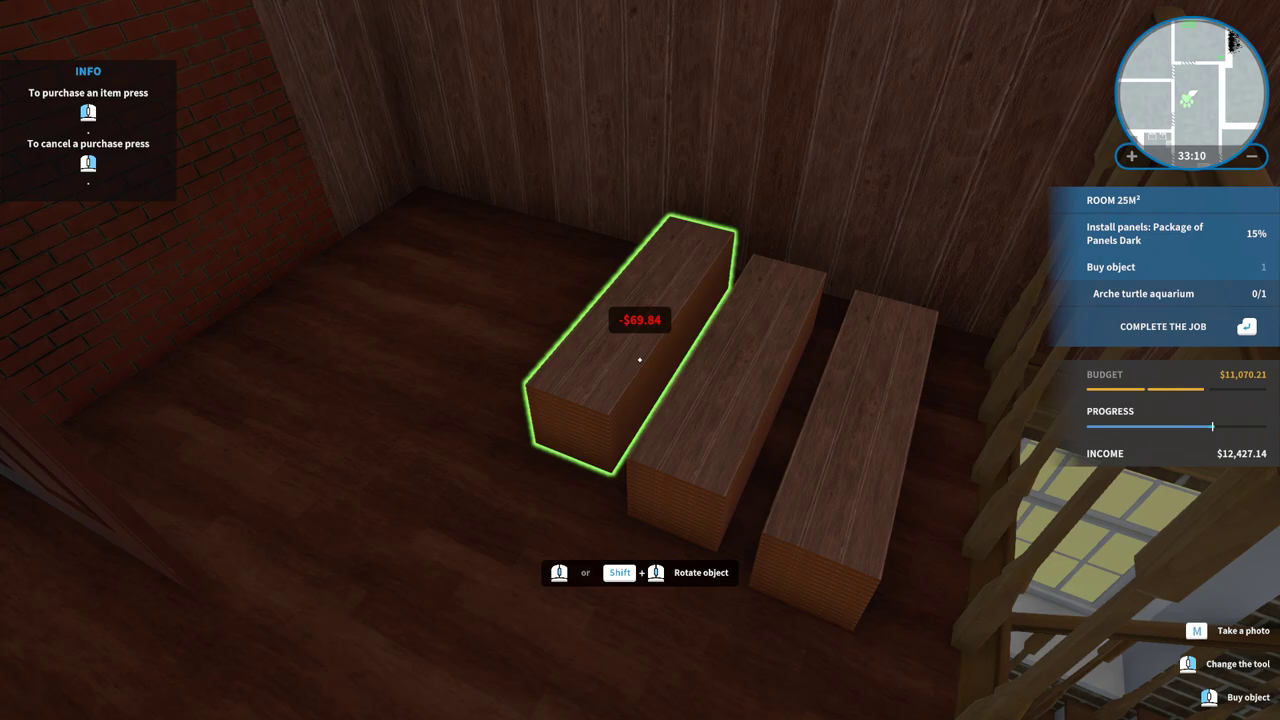
left_click(640, 360)
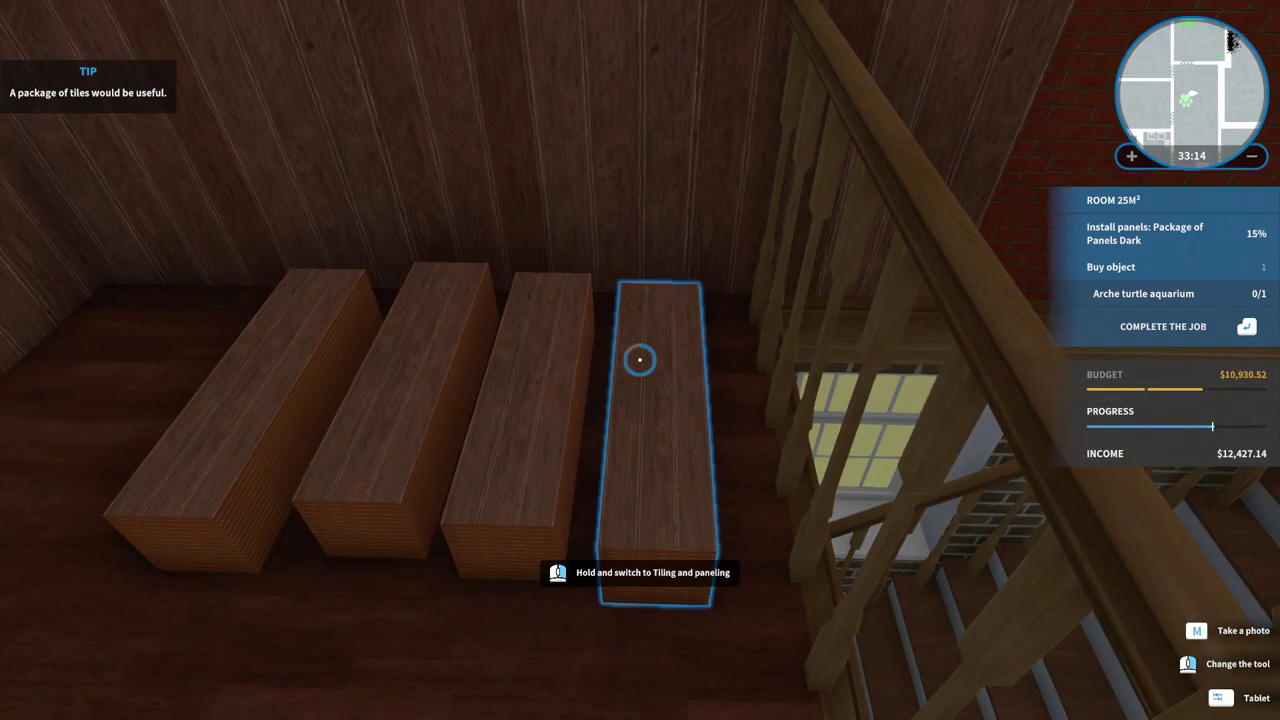
key("Tab")
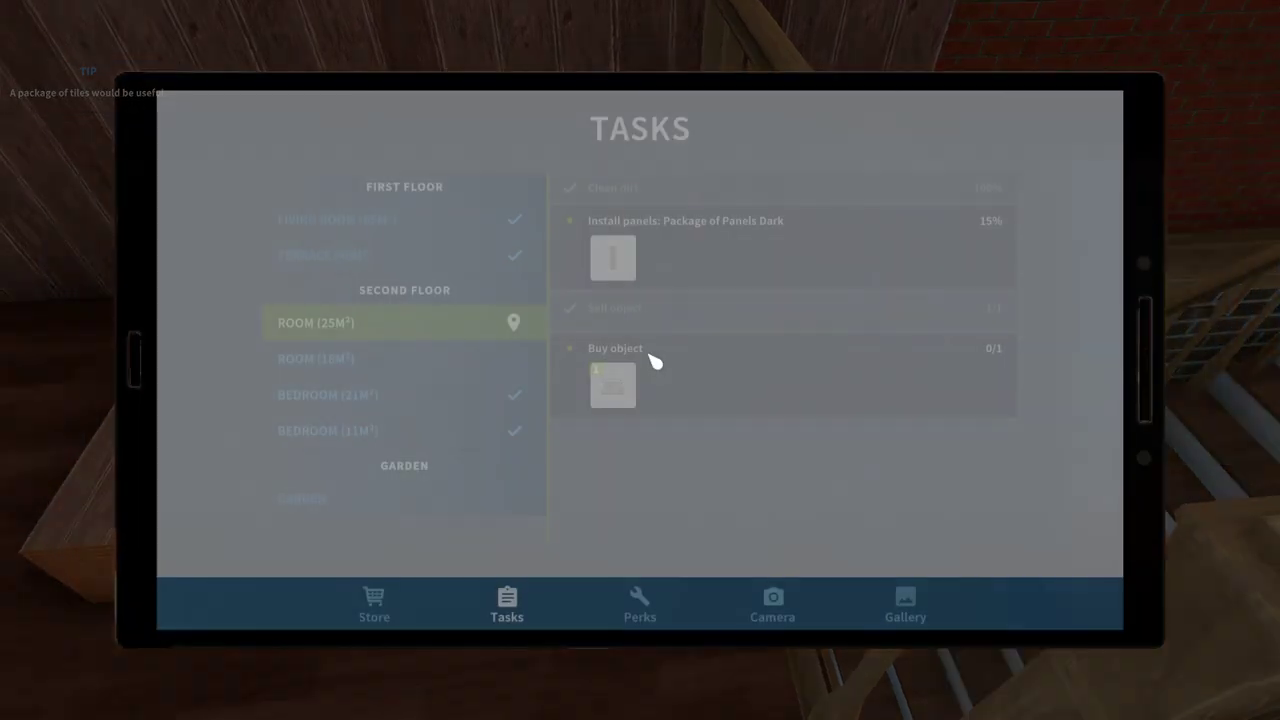
key("Tab")
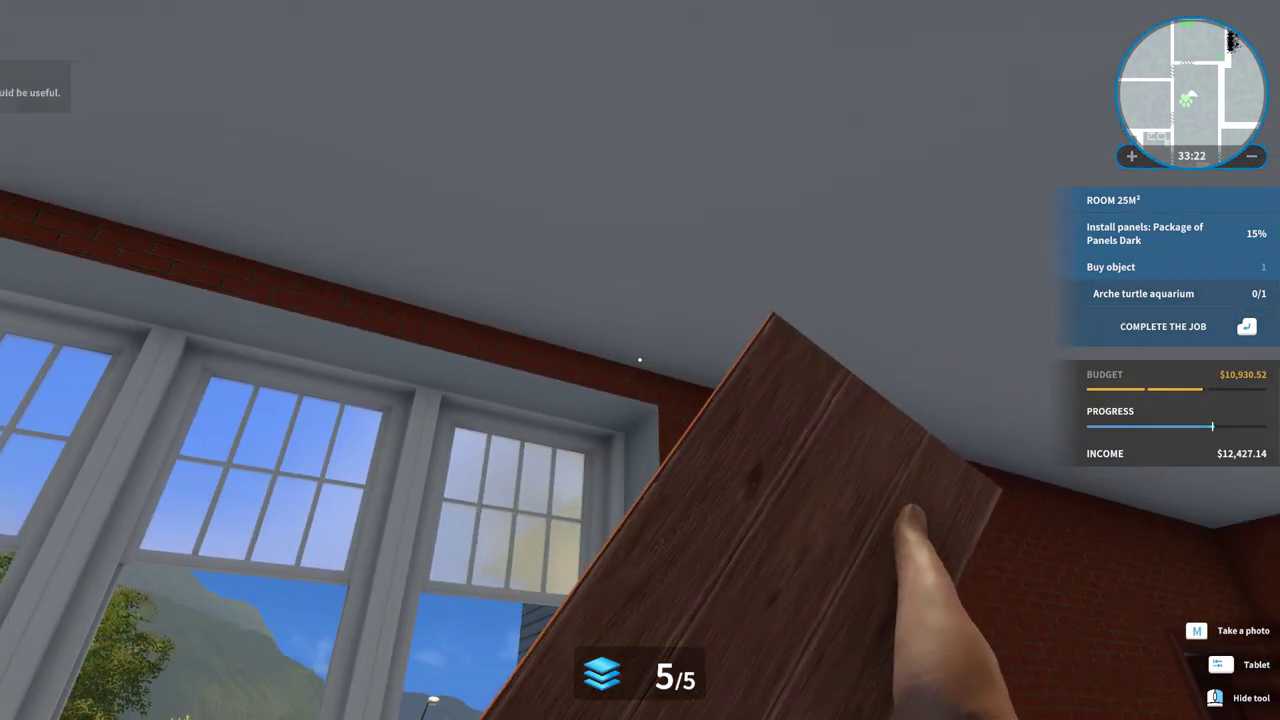
Step: Install the held dark panels on the wall above the window
left_click(640, 360)
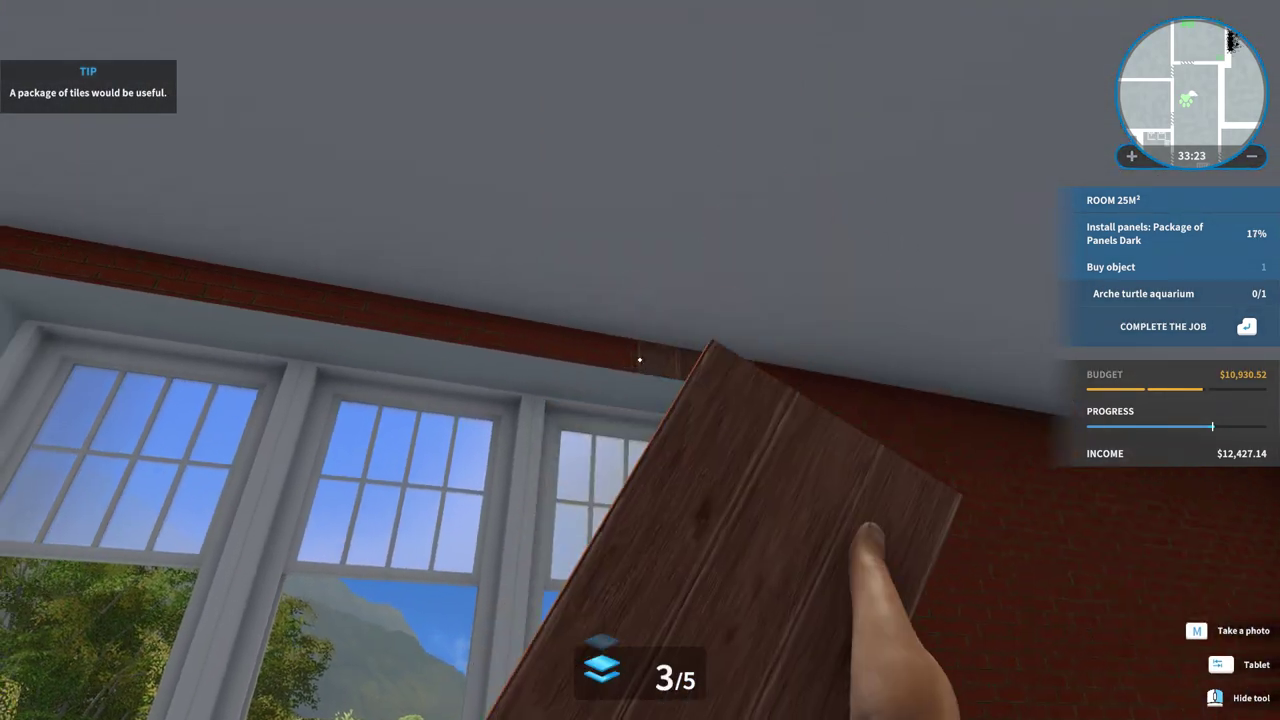
left_click(640, 360)
left_click(640, 360)
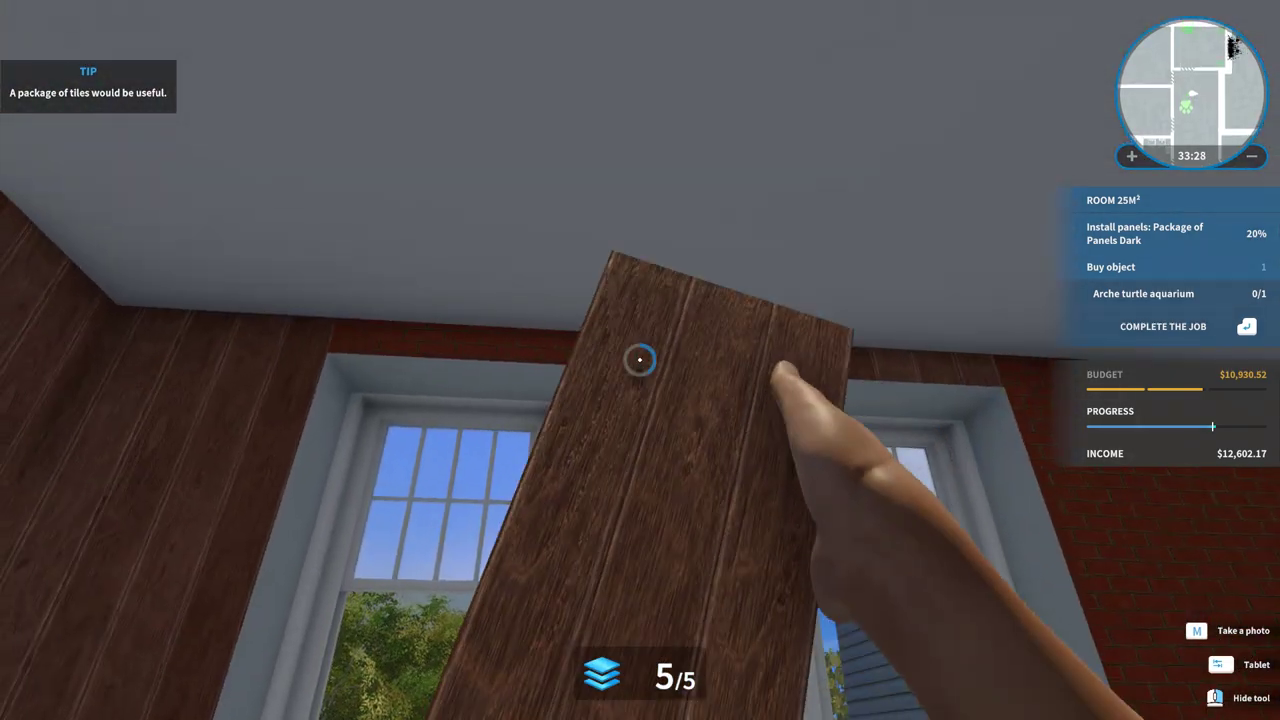
left_click(640, 360)
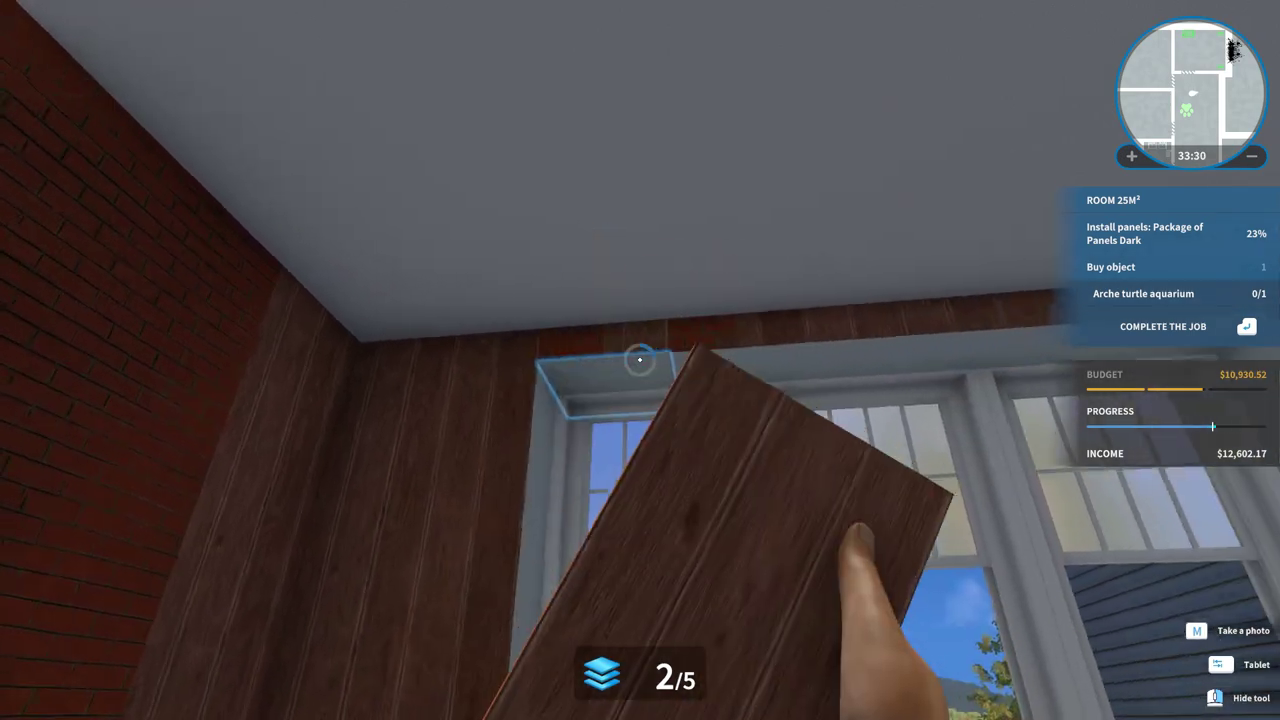
left_click(640, 360)
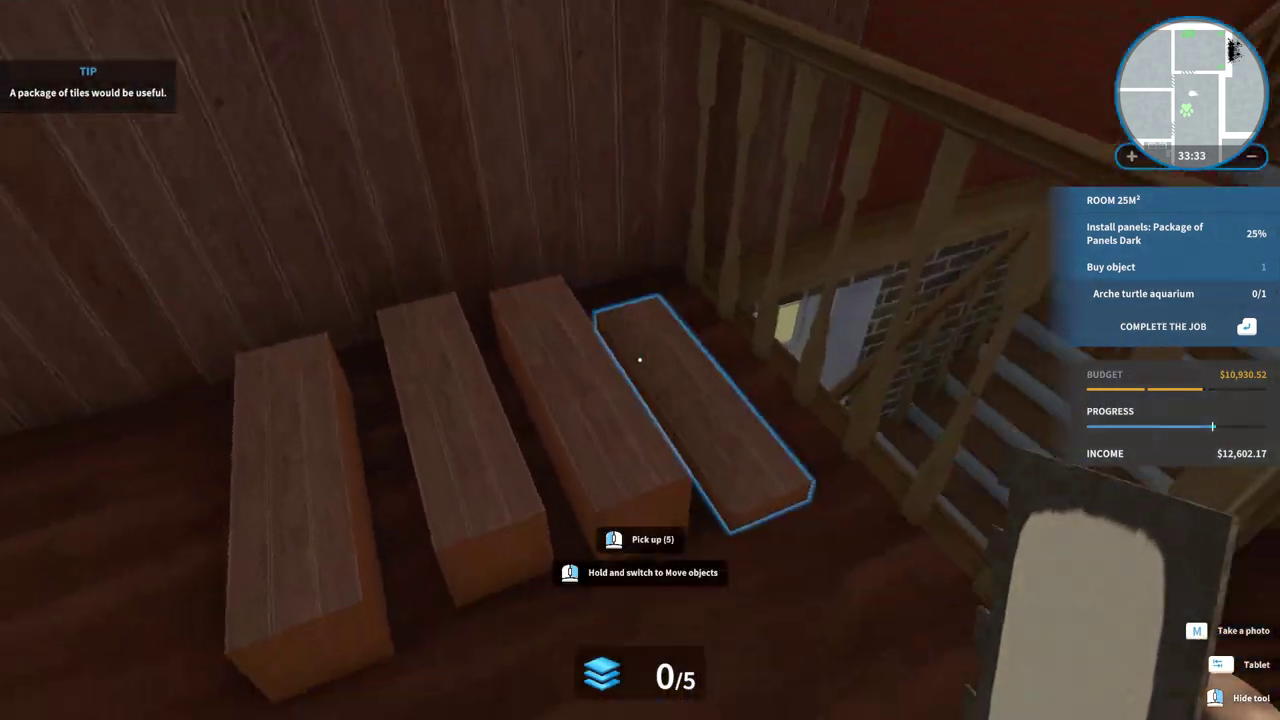
Step: Refill panels and cover the wall by the door and the brick strip above it
left_click(640, 360)
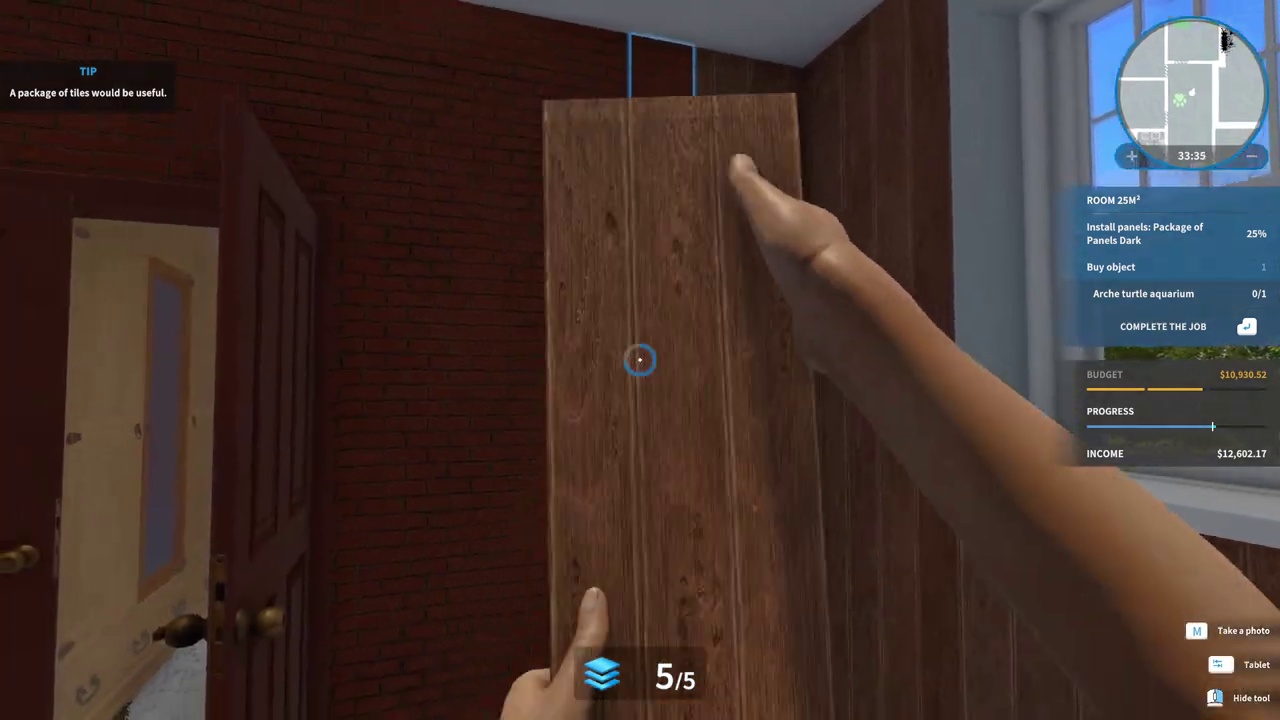
left_click(640, 360)
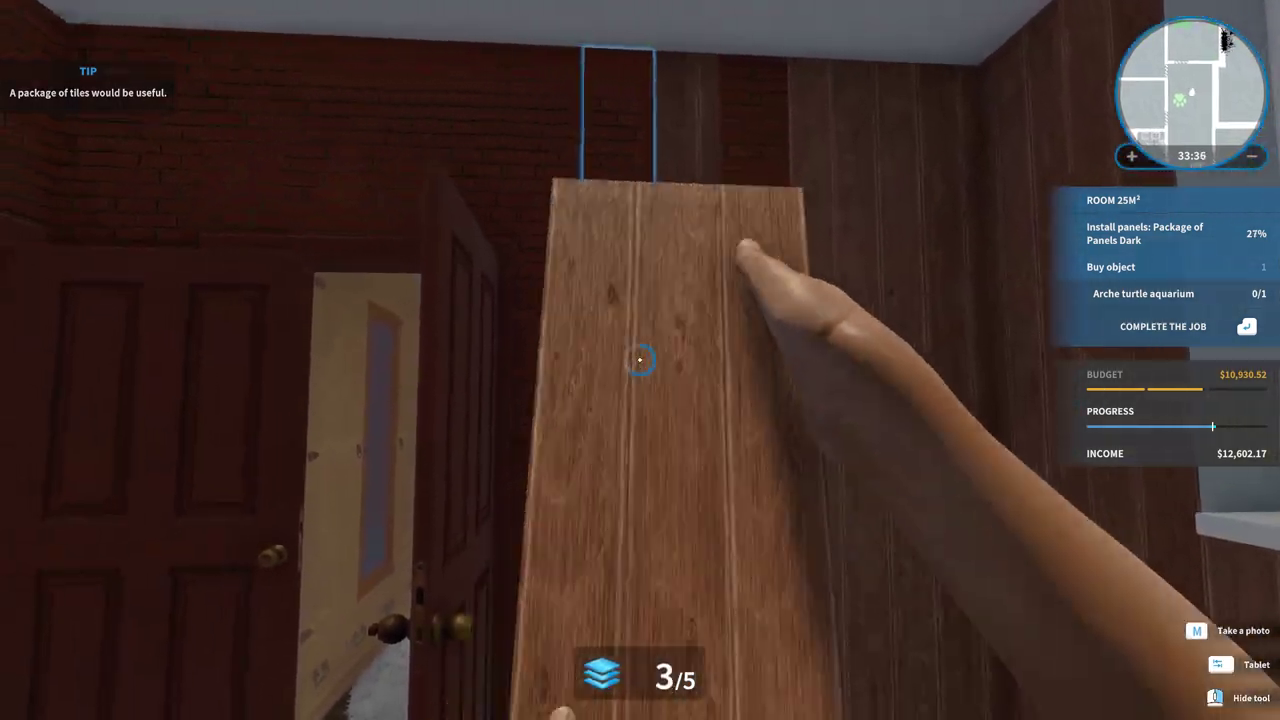
left_click(640, 360)
left_click(640, 360)
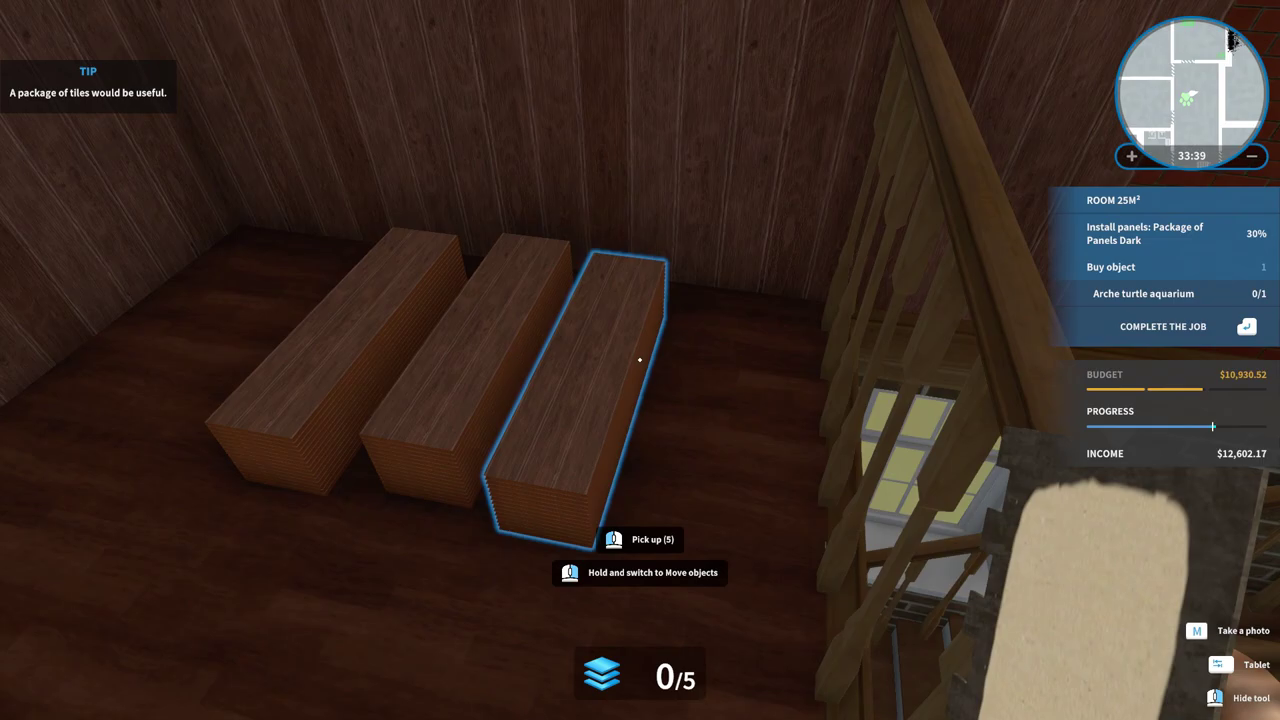
left_click(640, 360)
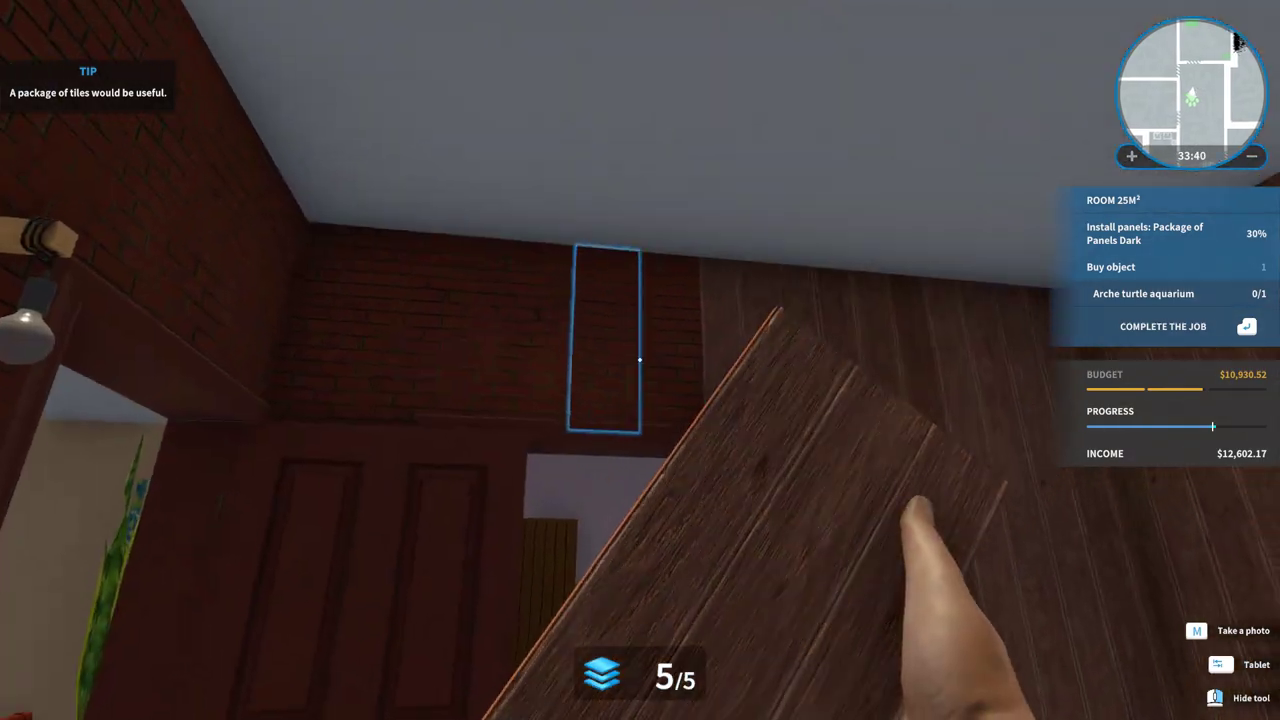
left_click(640, 360)
left_click(640, 360)
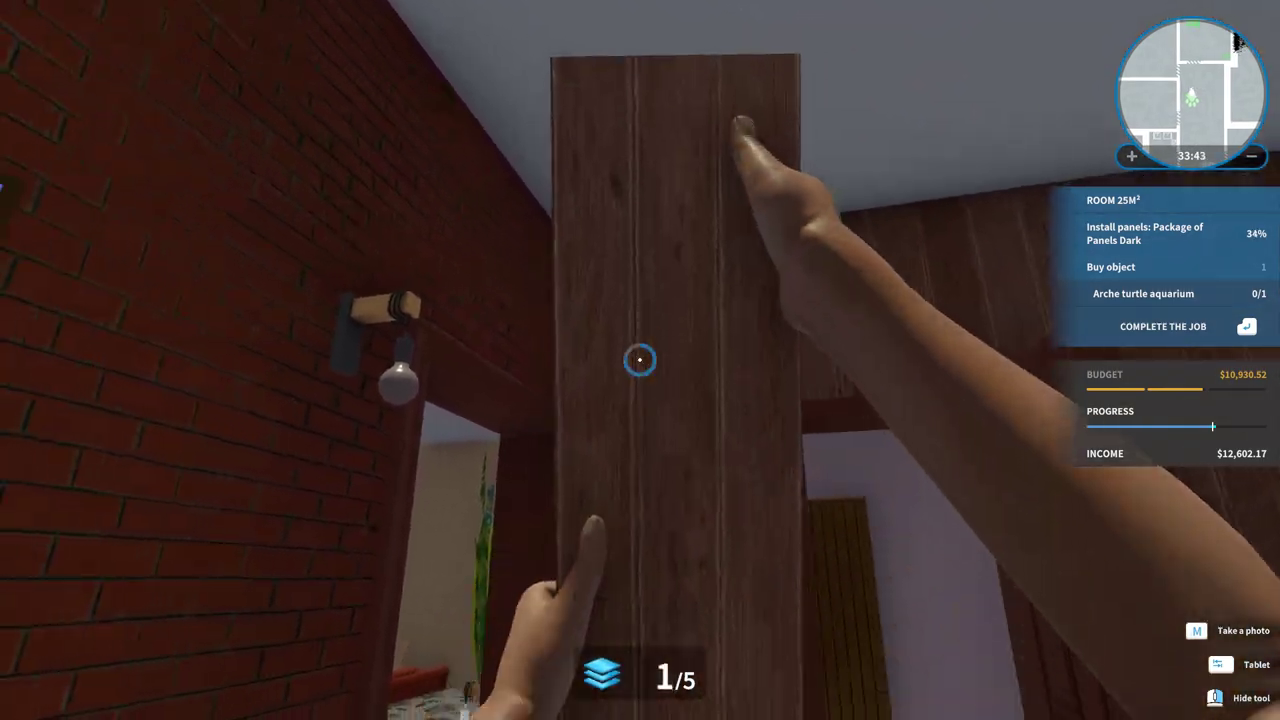
left_click(640, 360)
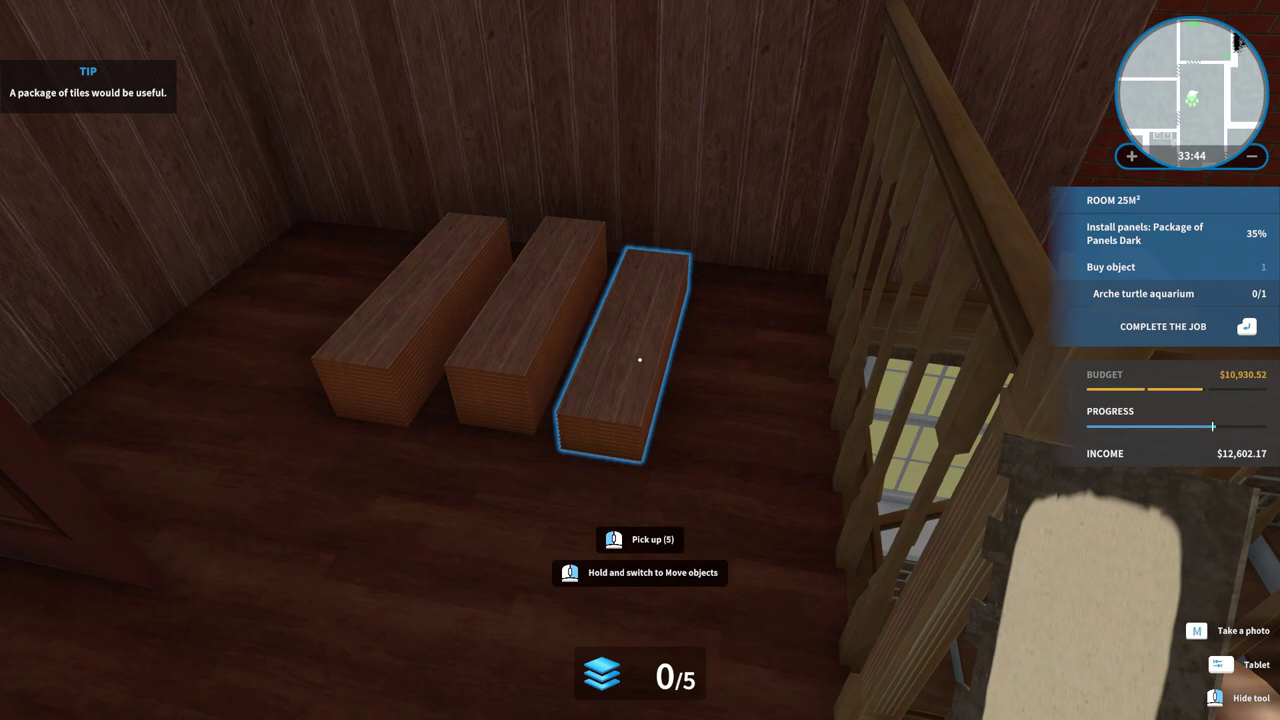
Step: Panel the doorway side, the corner, the lamp strip, and the gap above the doorway
left_click(640, 360)
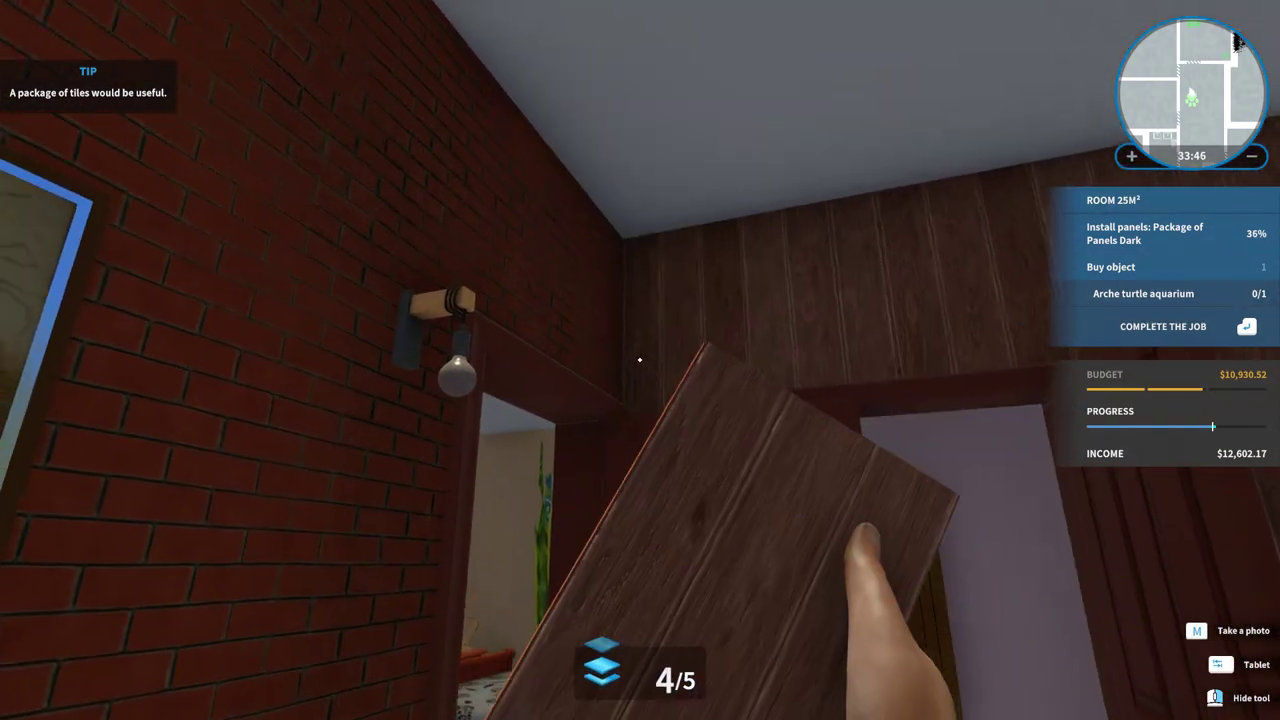
left_click(640, 360)
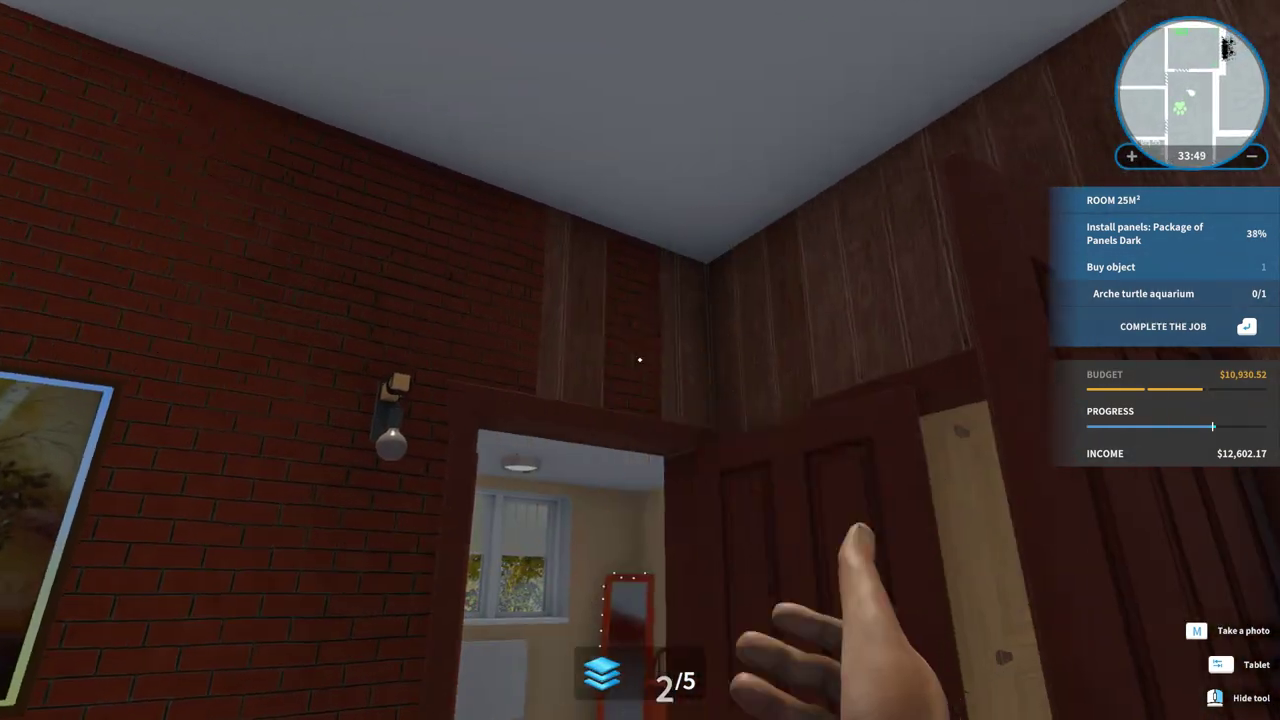
left_click(640, 360)
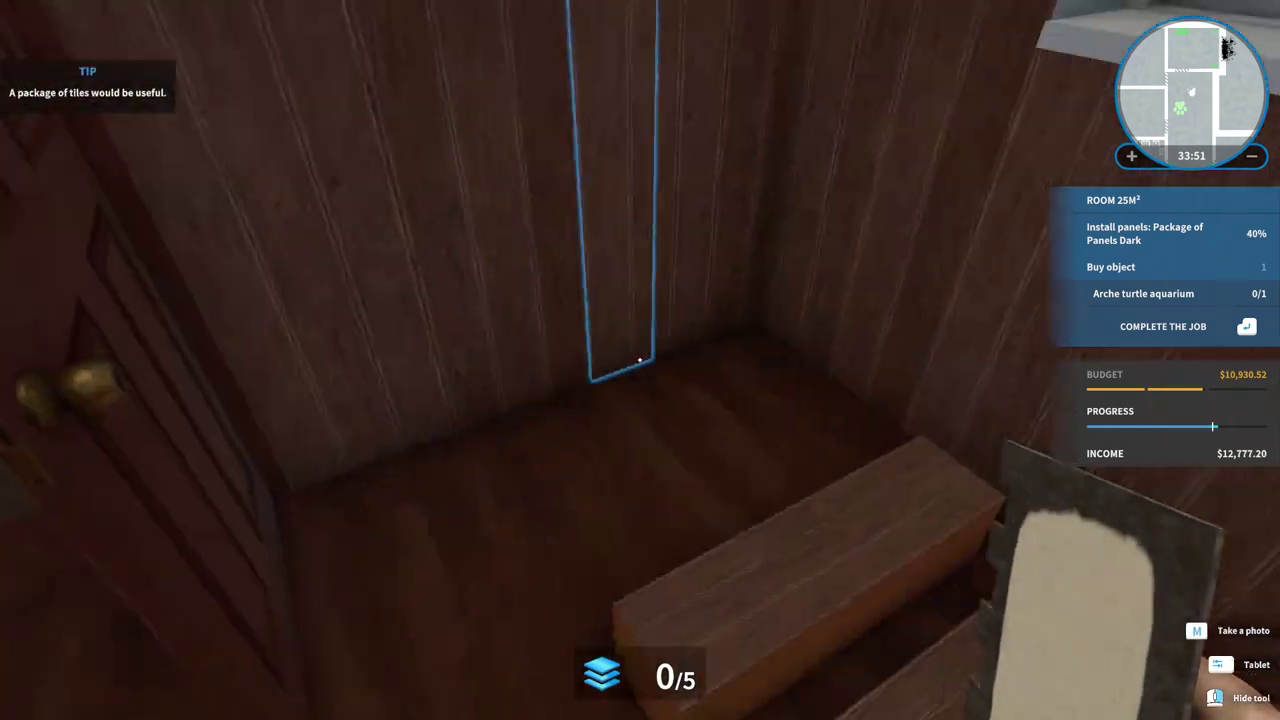
left_click(640, 360)
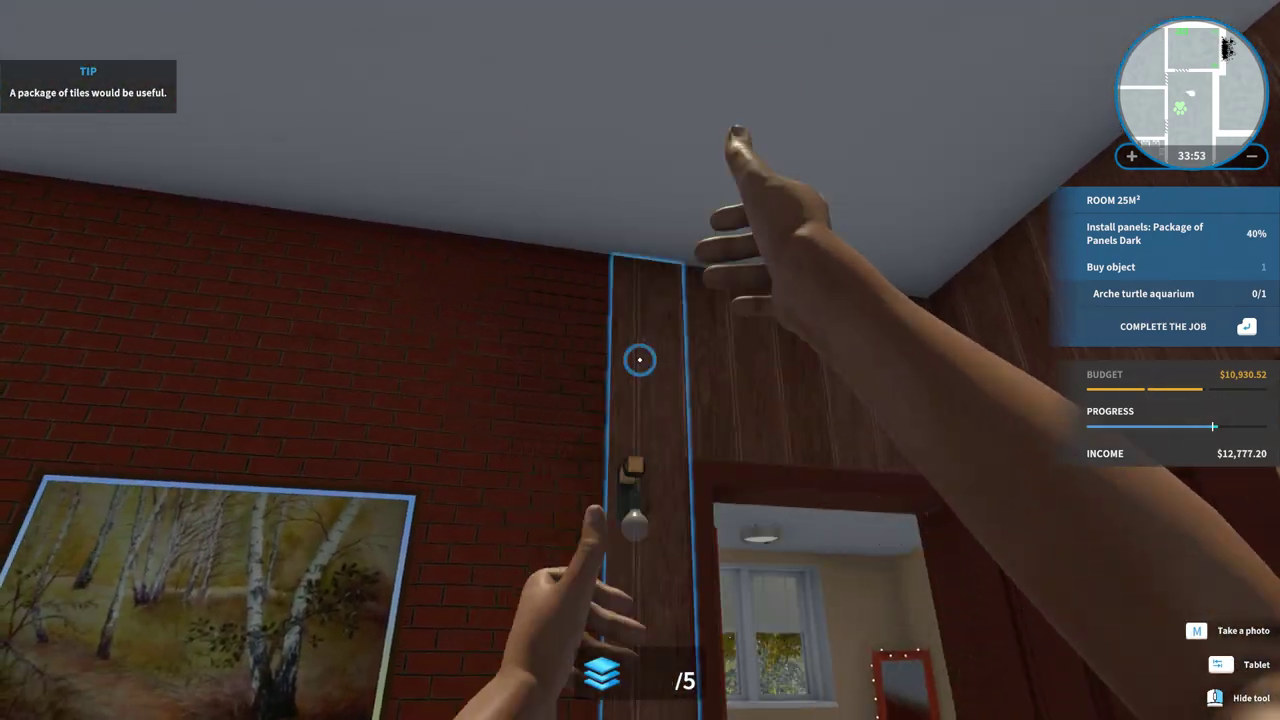
left_click(640, 360)
left_click(640, 360)
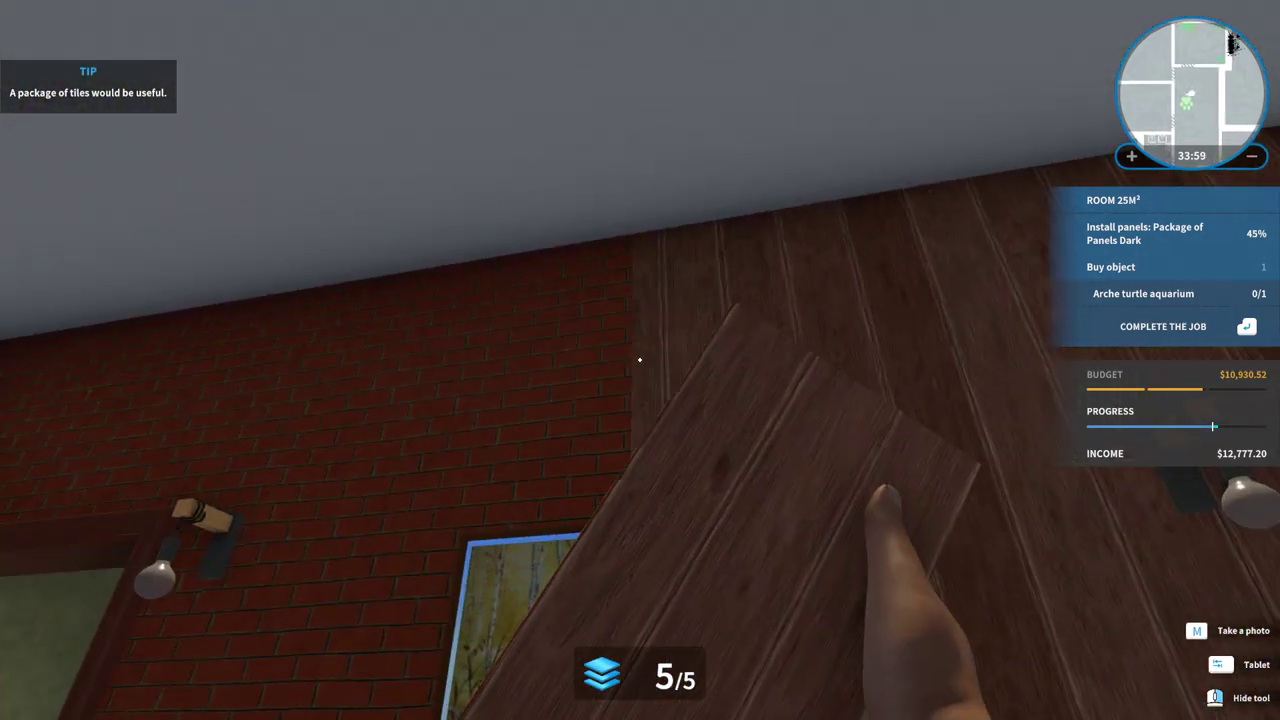
left_click(640, 360)
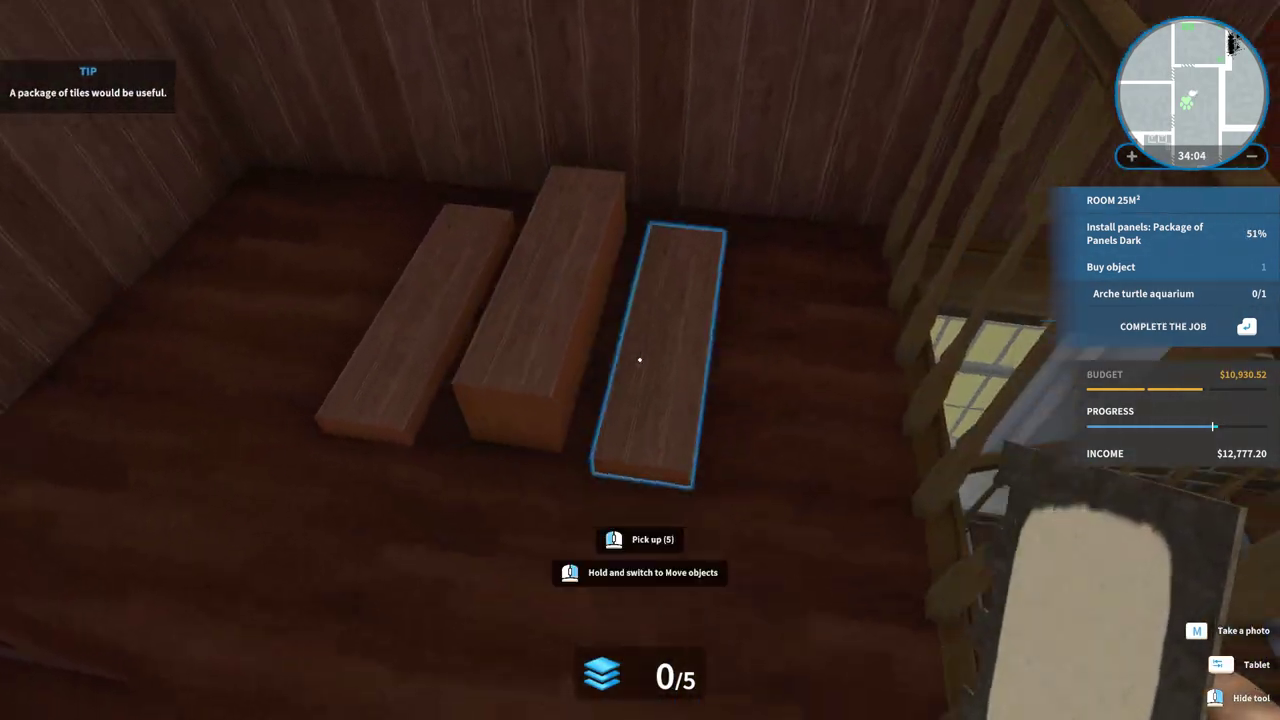
left_click(640, 360)
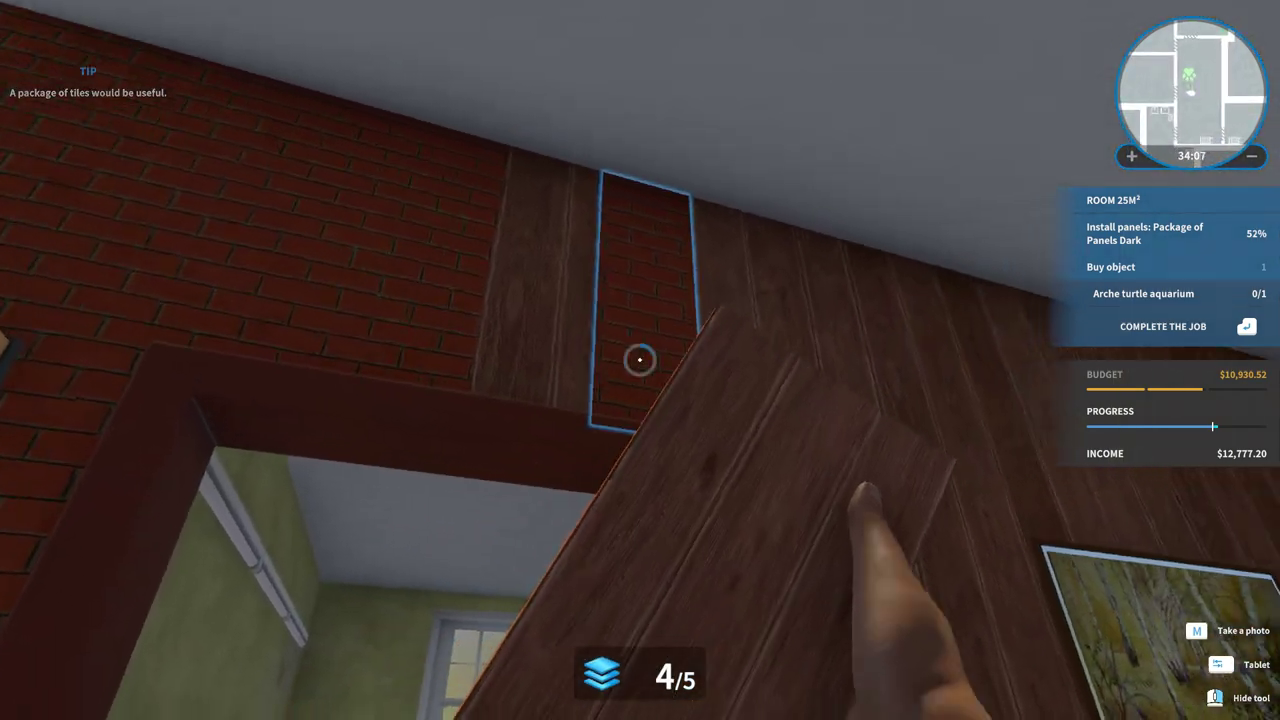
left_click(640, 360)
left_click(640, 360)
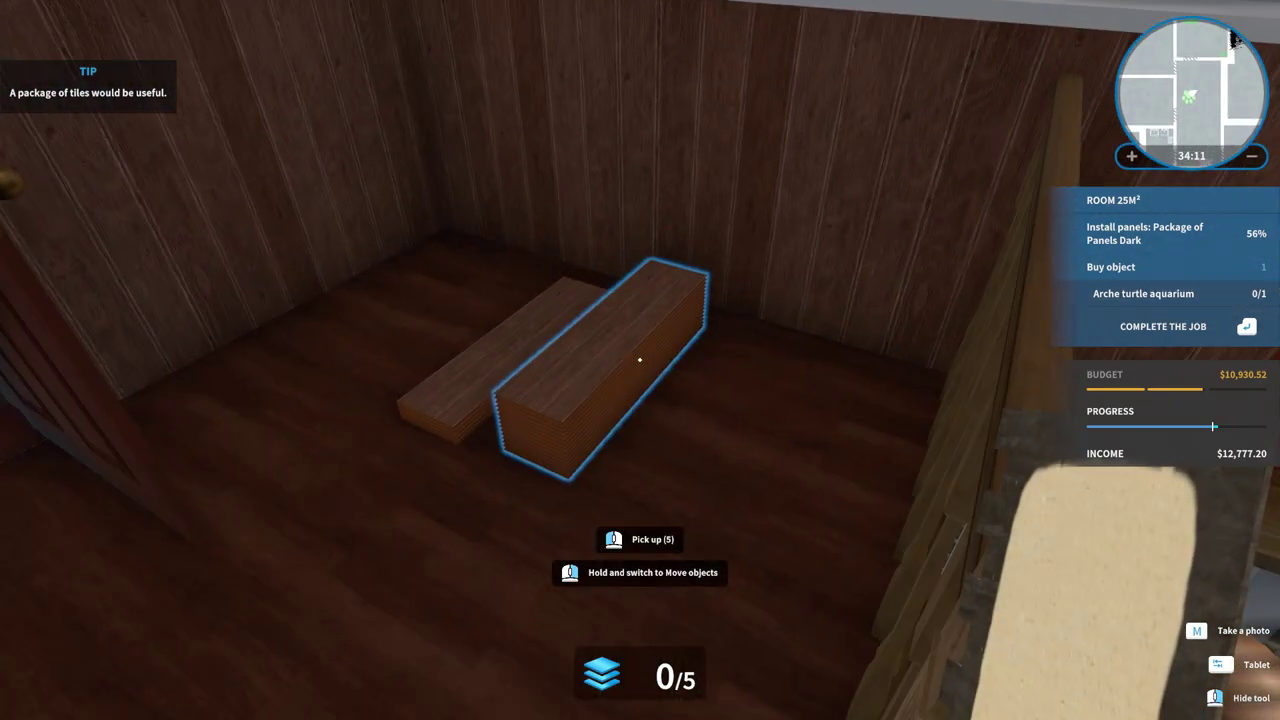
Step: Refill from packages and panel the brick strips by the painting and near the window
key("e")
key("w")
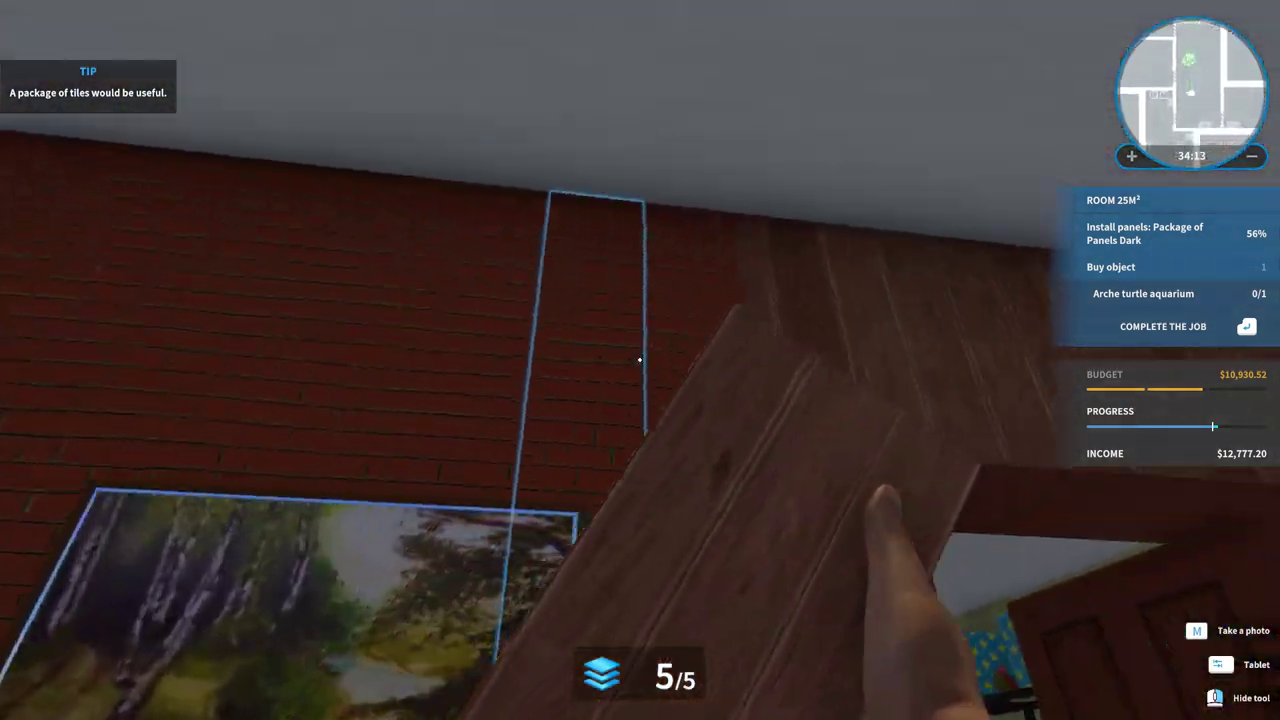
left_click(640, 360)
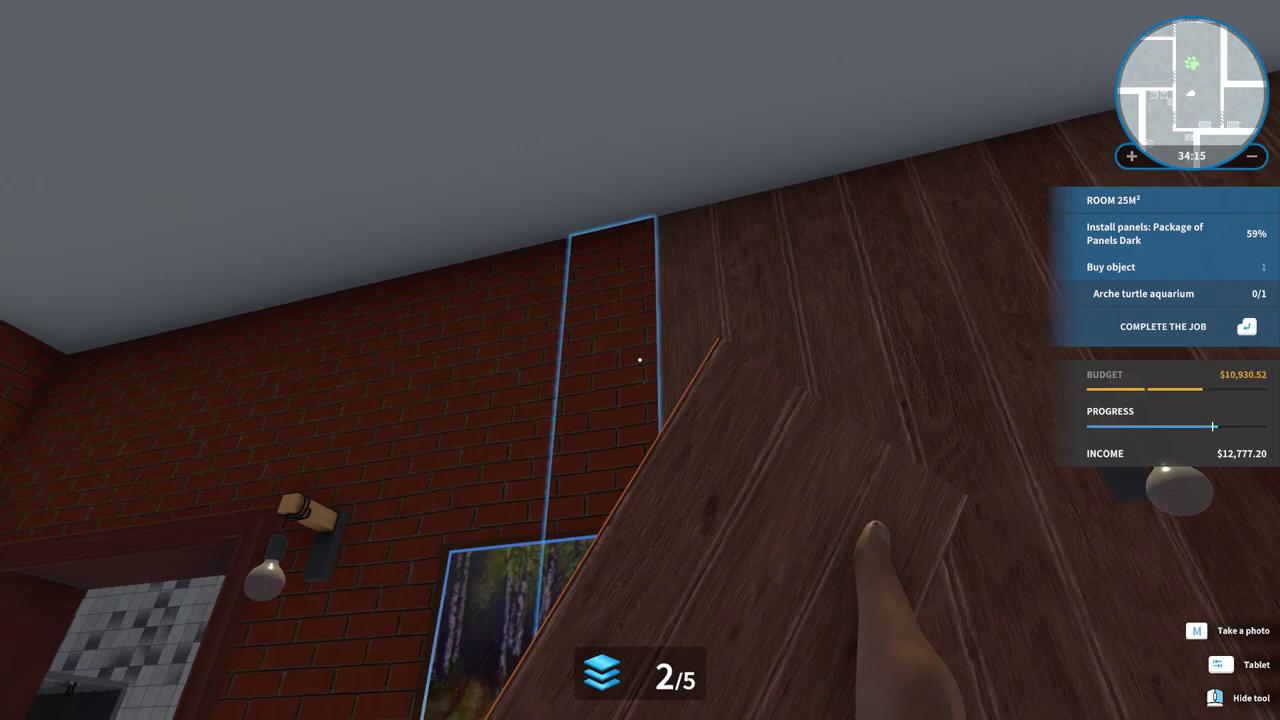
left_click(640, 360)
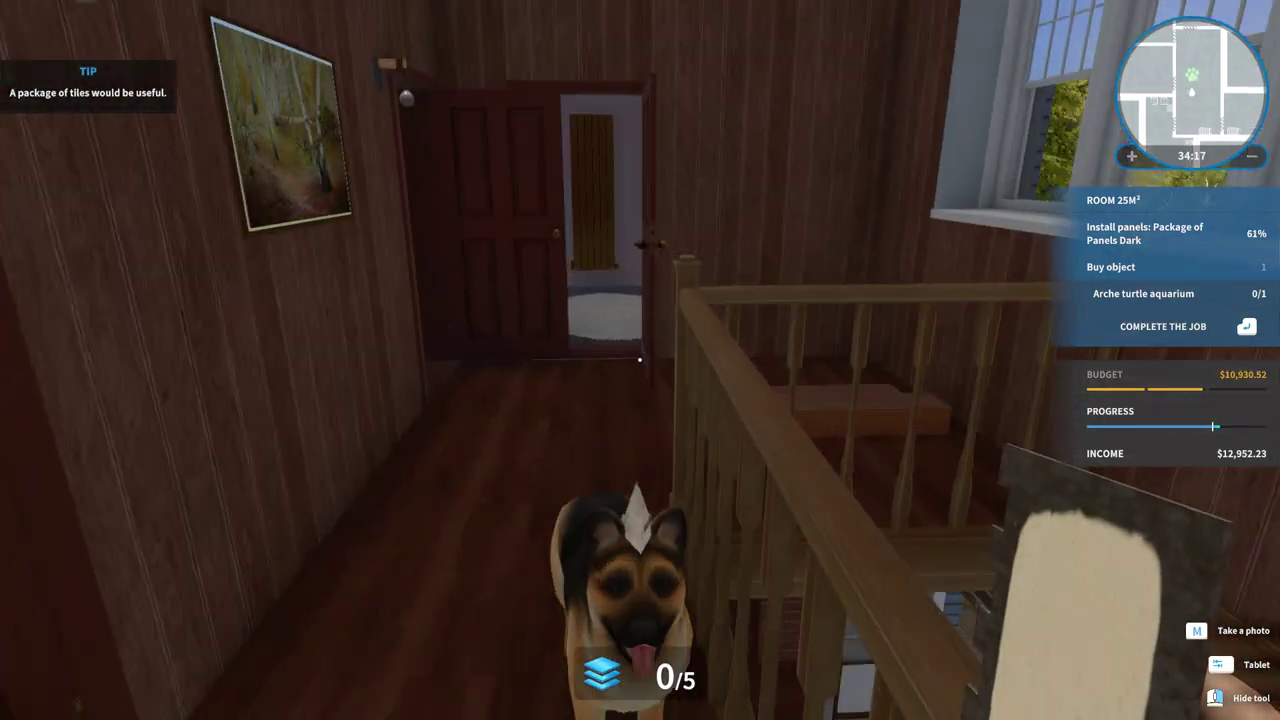
key("w")
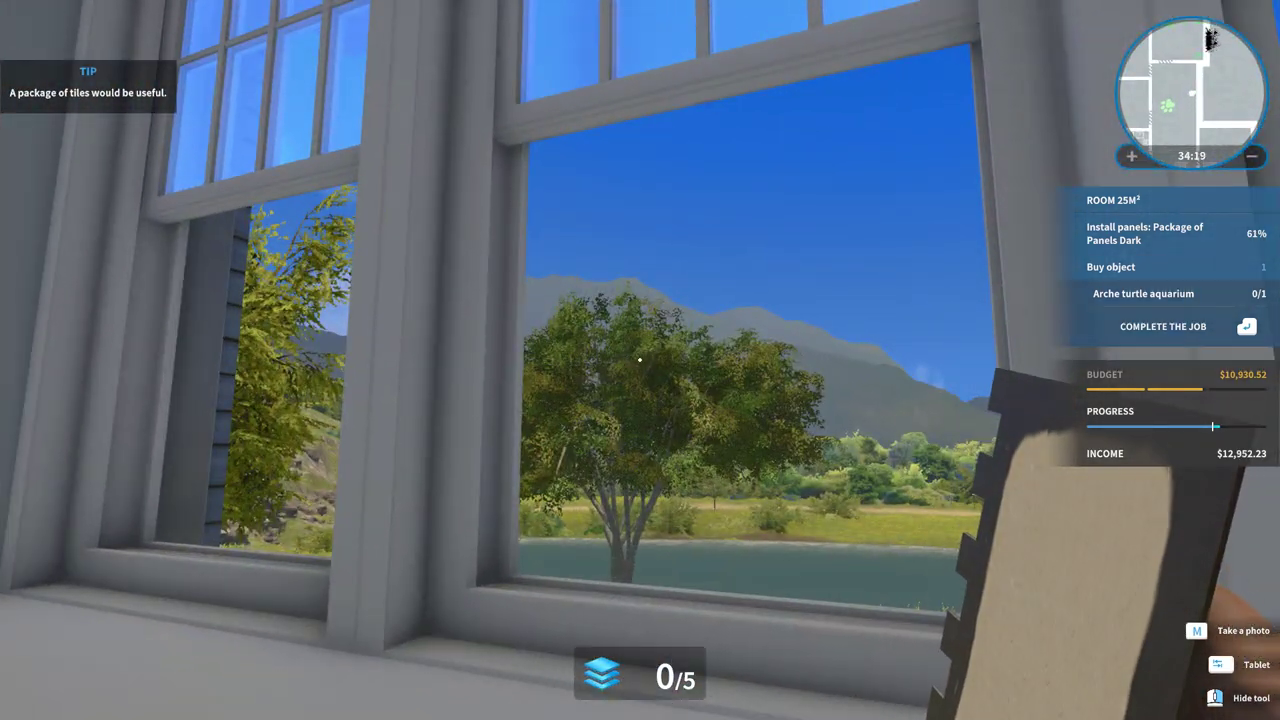
left_click(640, 360)
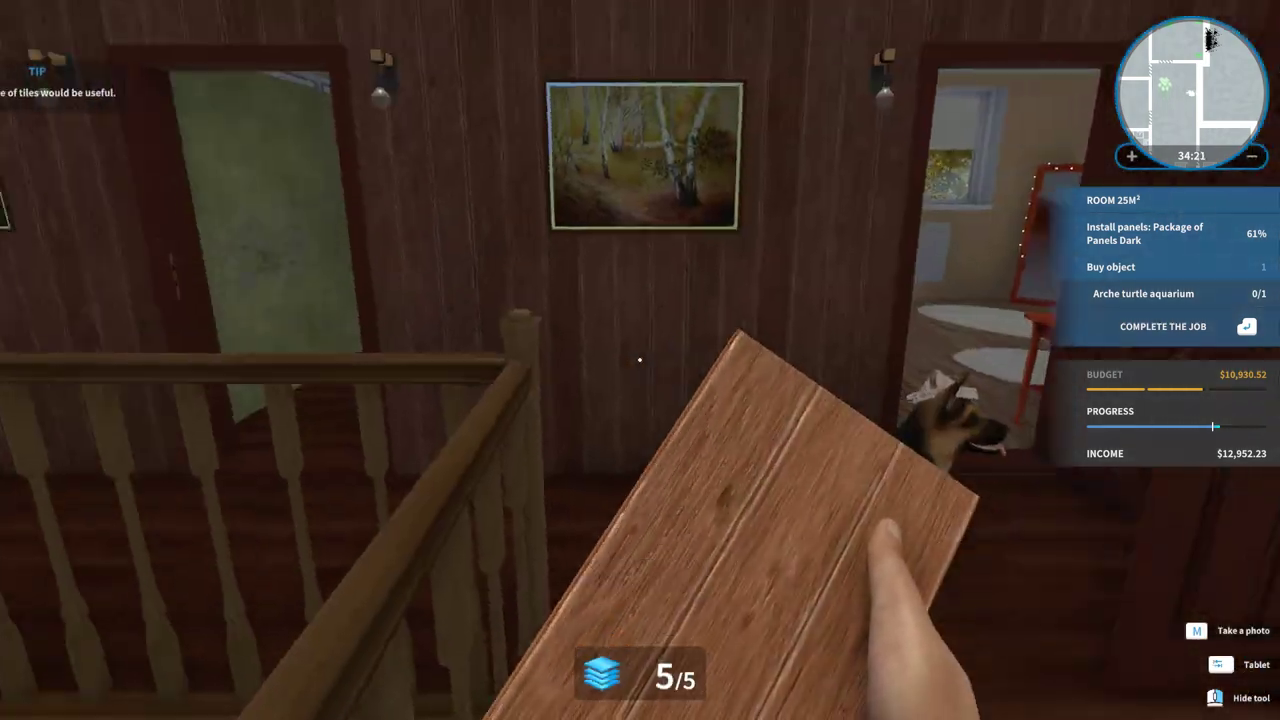
key("w")
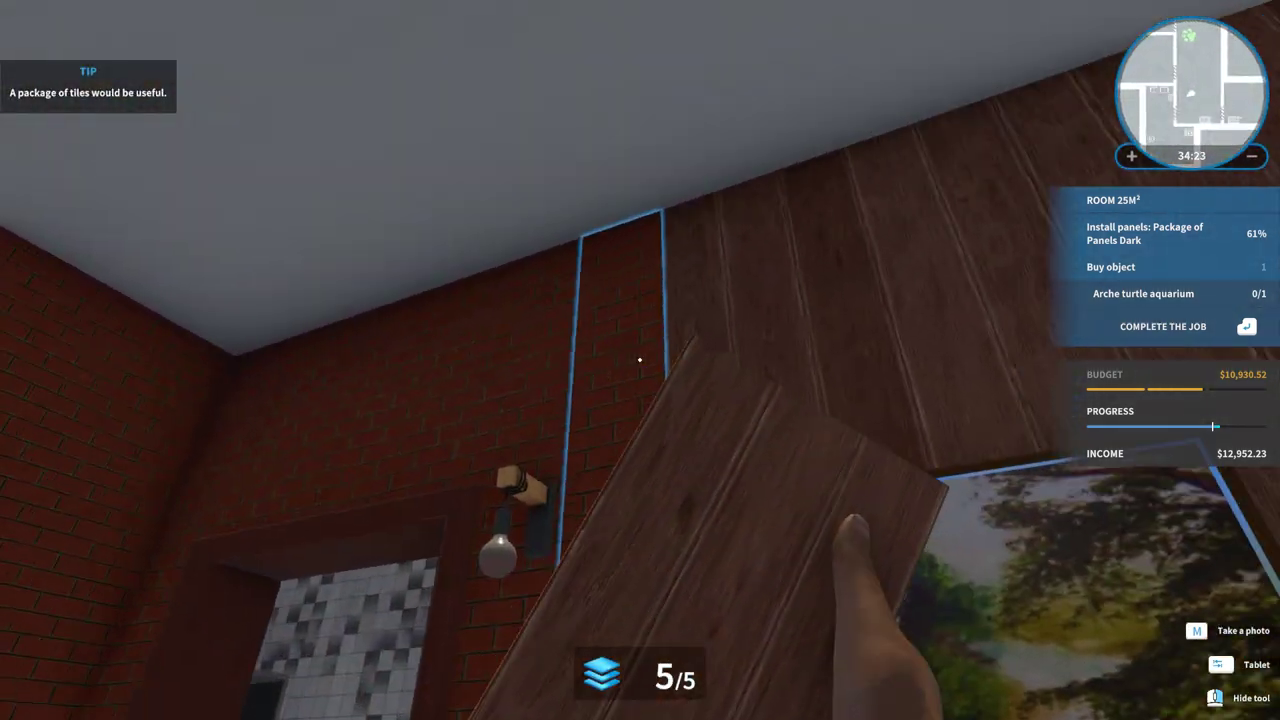
left_click(640, 360)
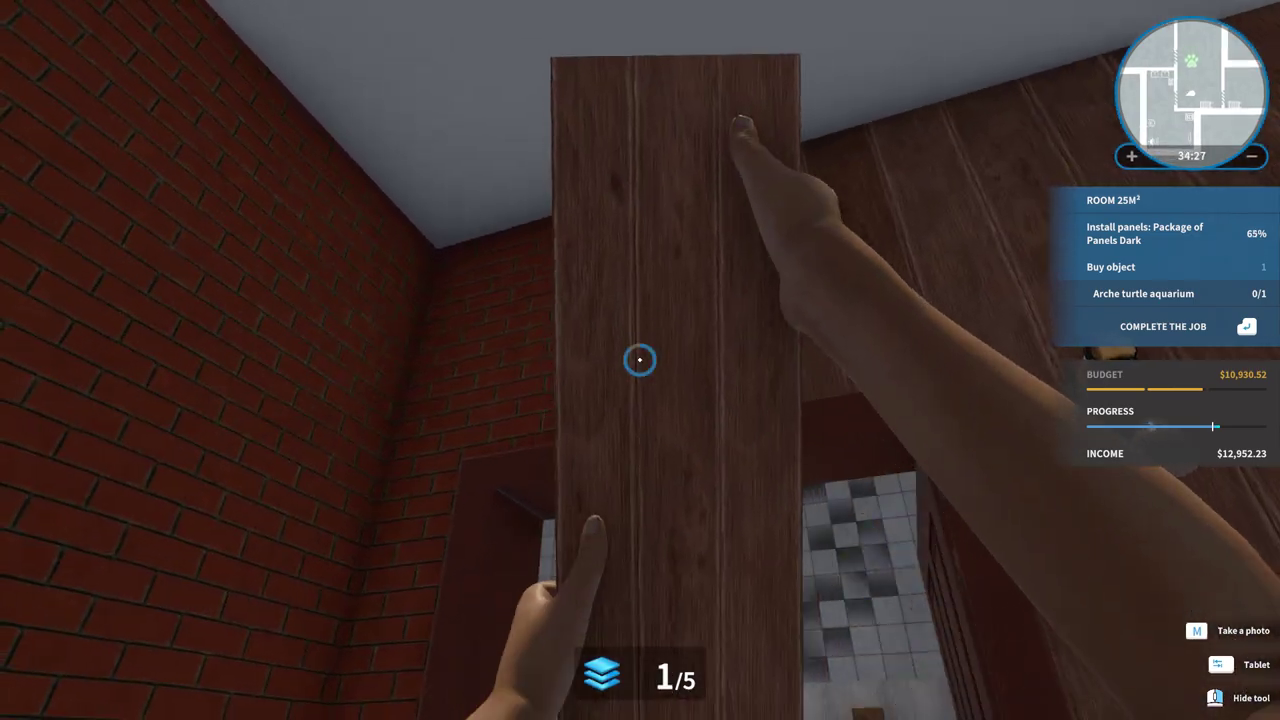
left_click(640, 360)
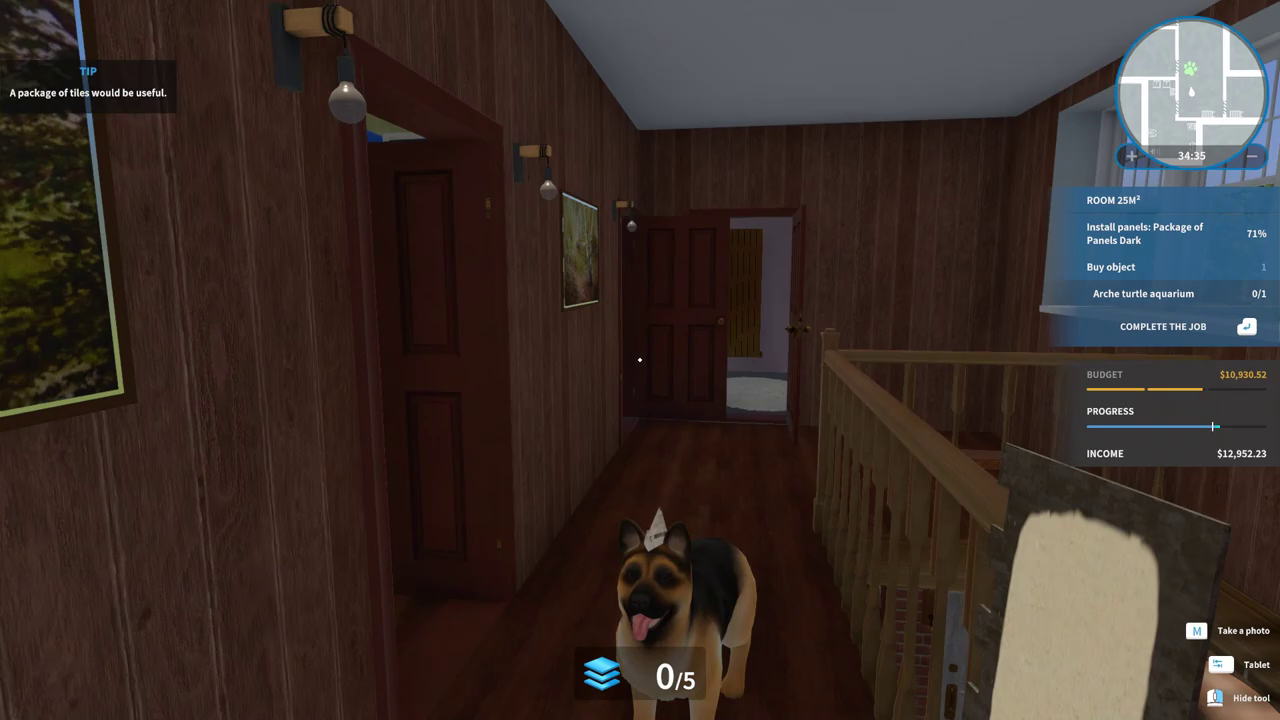
key("e")
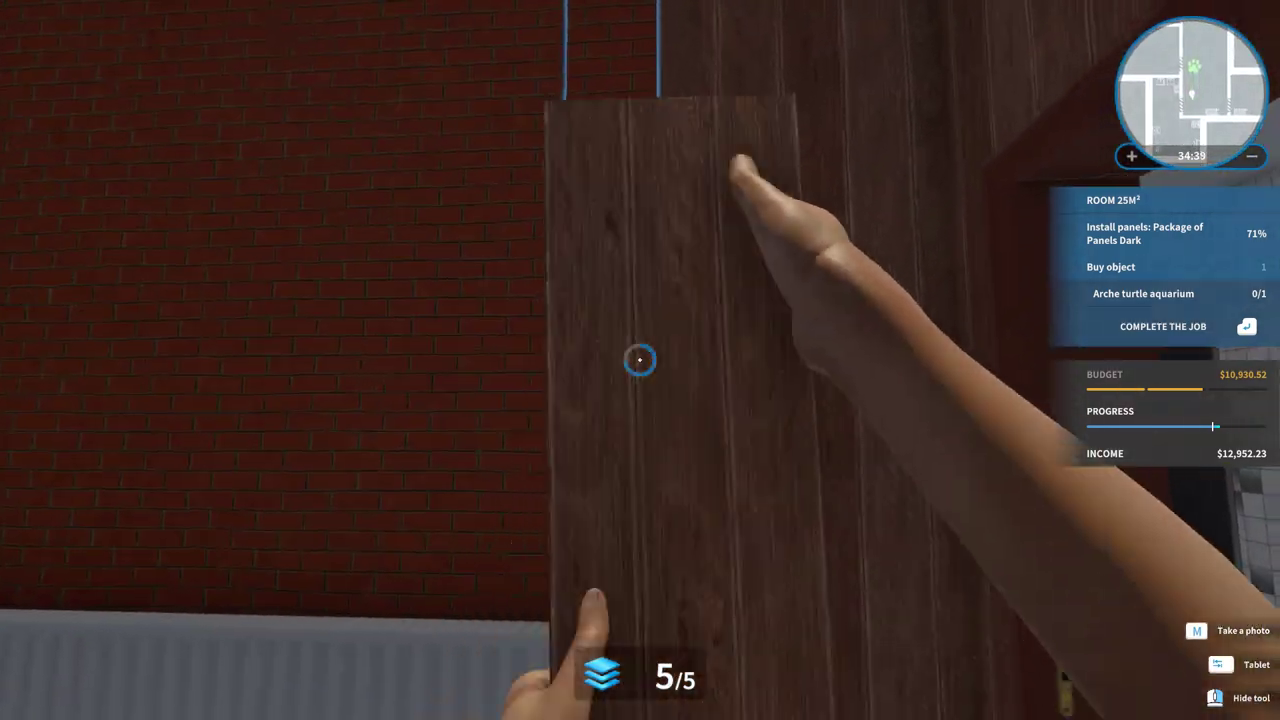
left_click(640, 360)
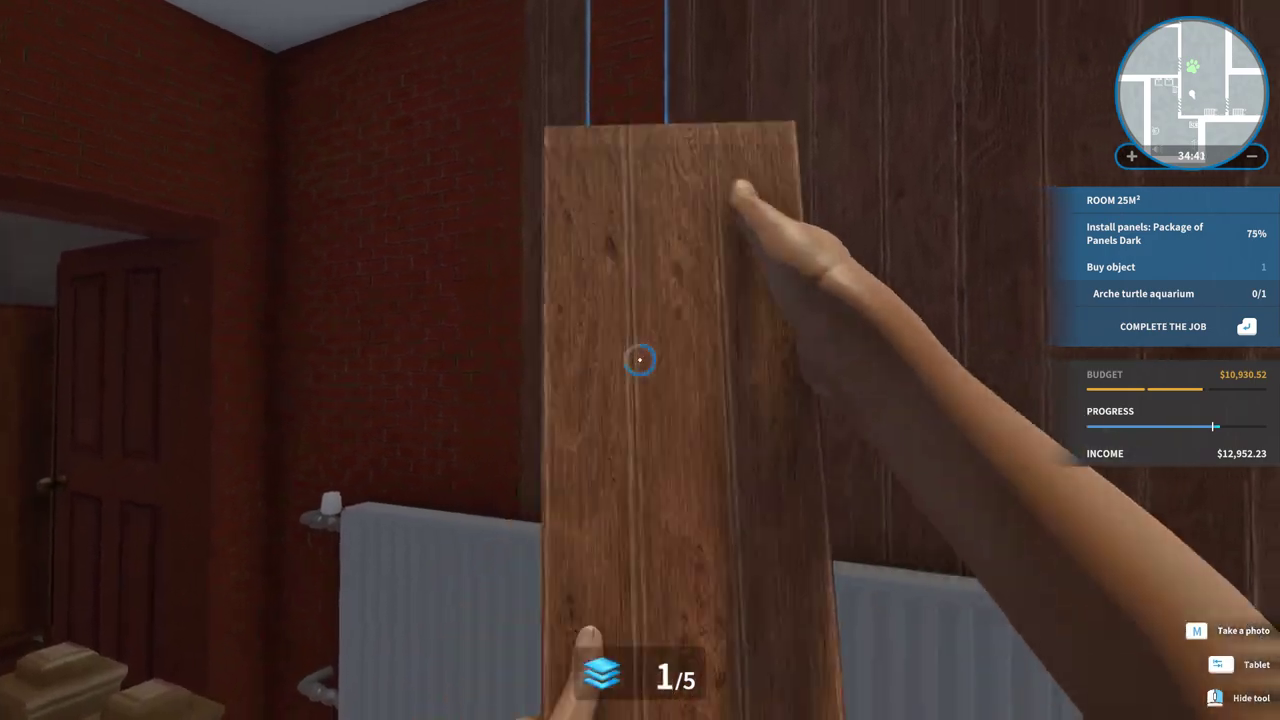
Step: Install one more panel, then buy dark panel packages and set them on the floor
left_click(640, 360)
key("Tab")
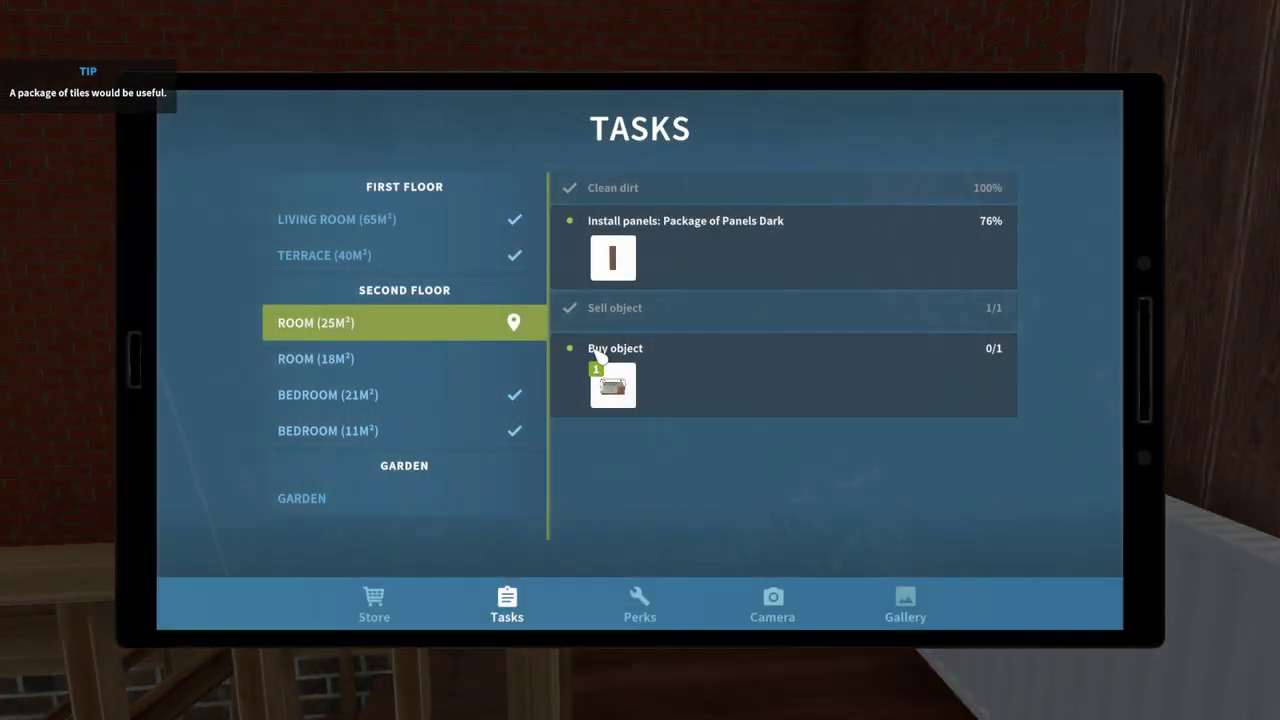
left_click(570, 217)
left_click(1017, 540)
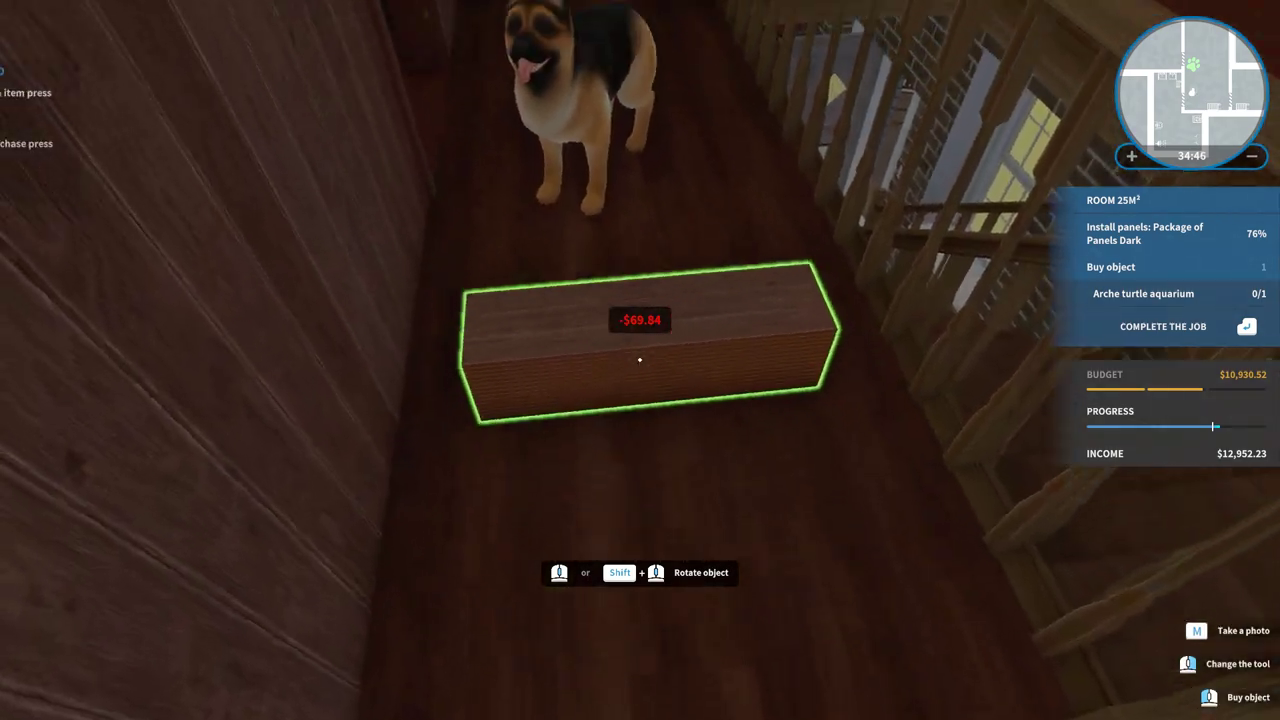
left_click(640, 360)
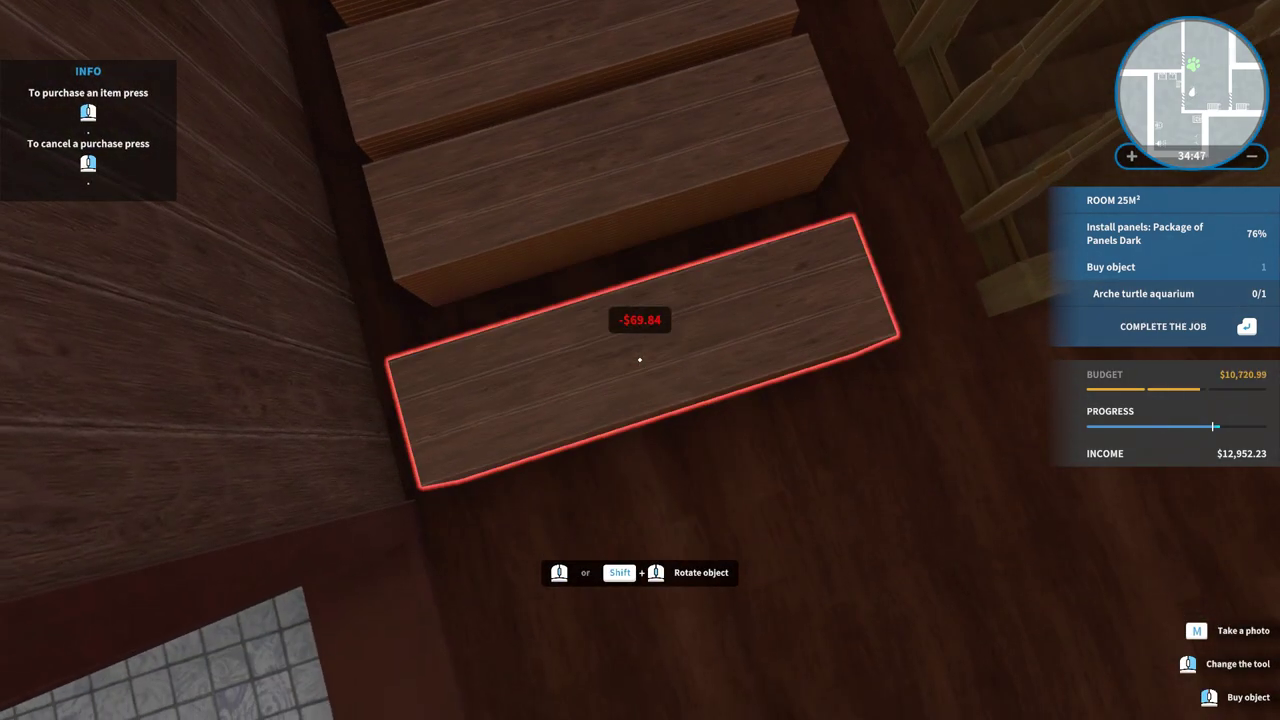
left_click(640, 360)
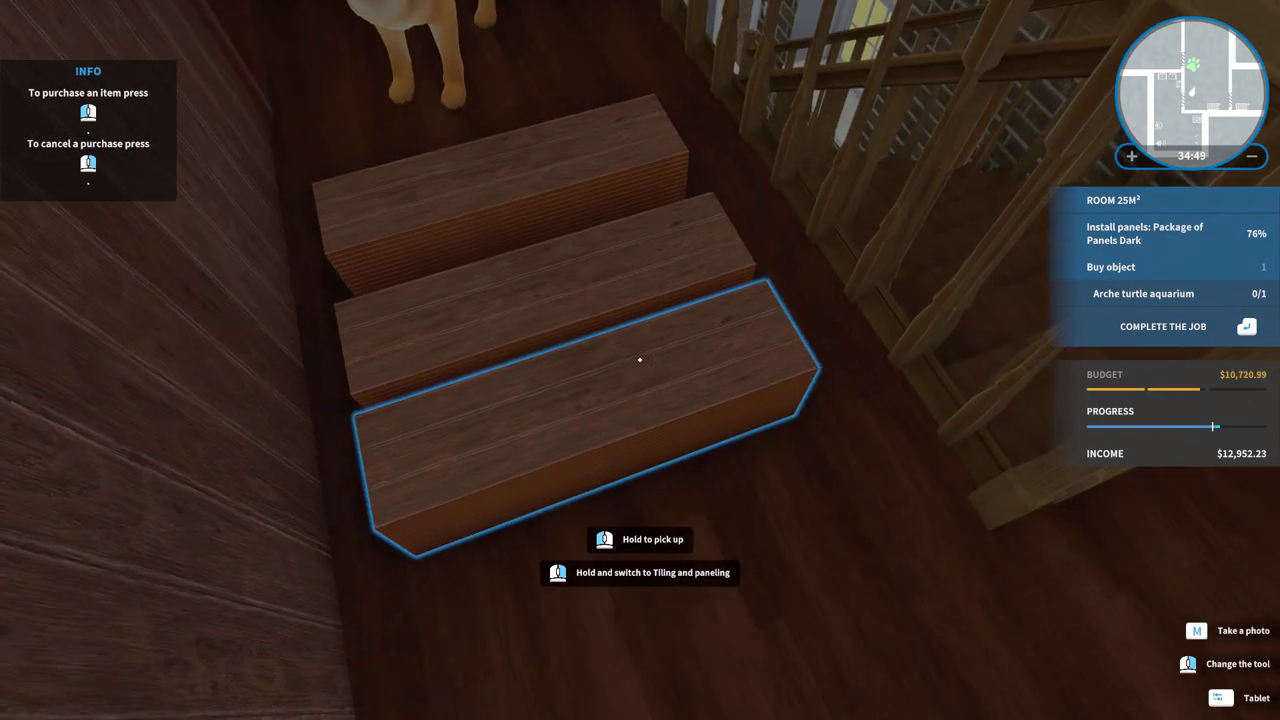
left_click(640, 360)
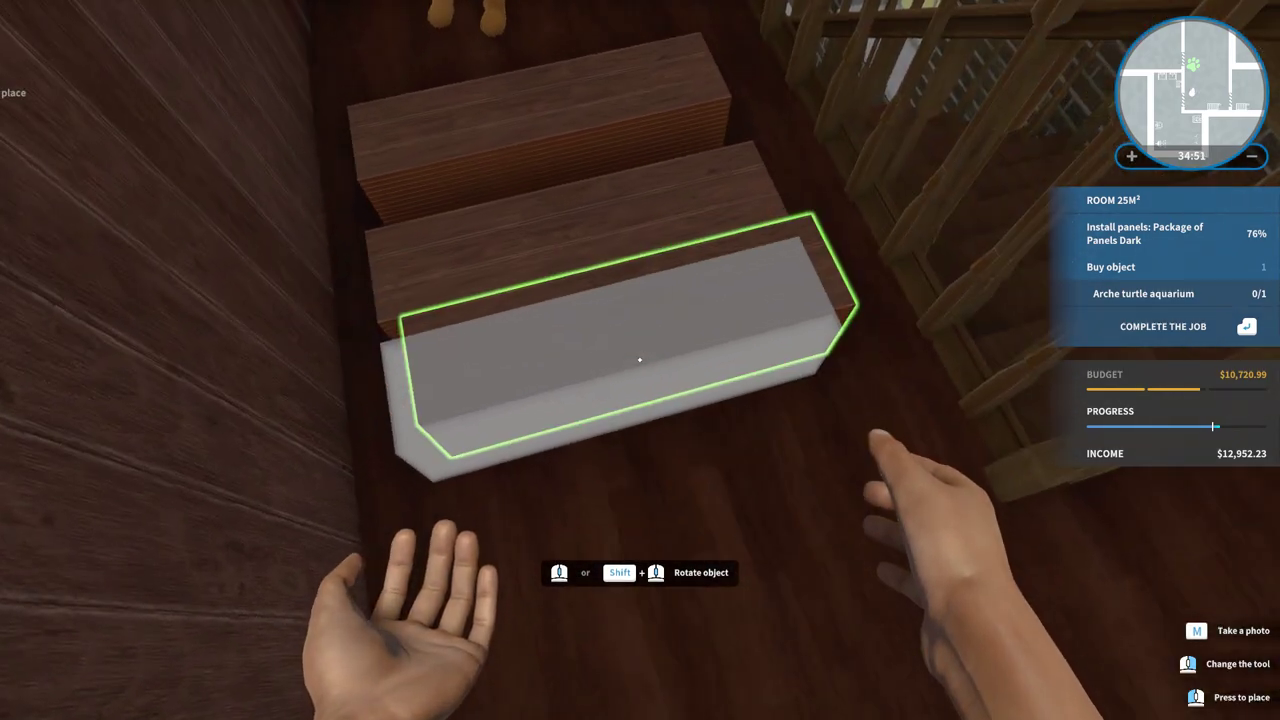
left_click(640, 360)
Step: With the Tiling and paneling tool, panel the bare brick strip and above the doorway
middle_click(640, 360)
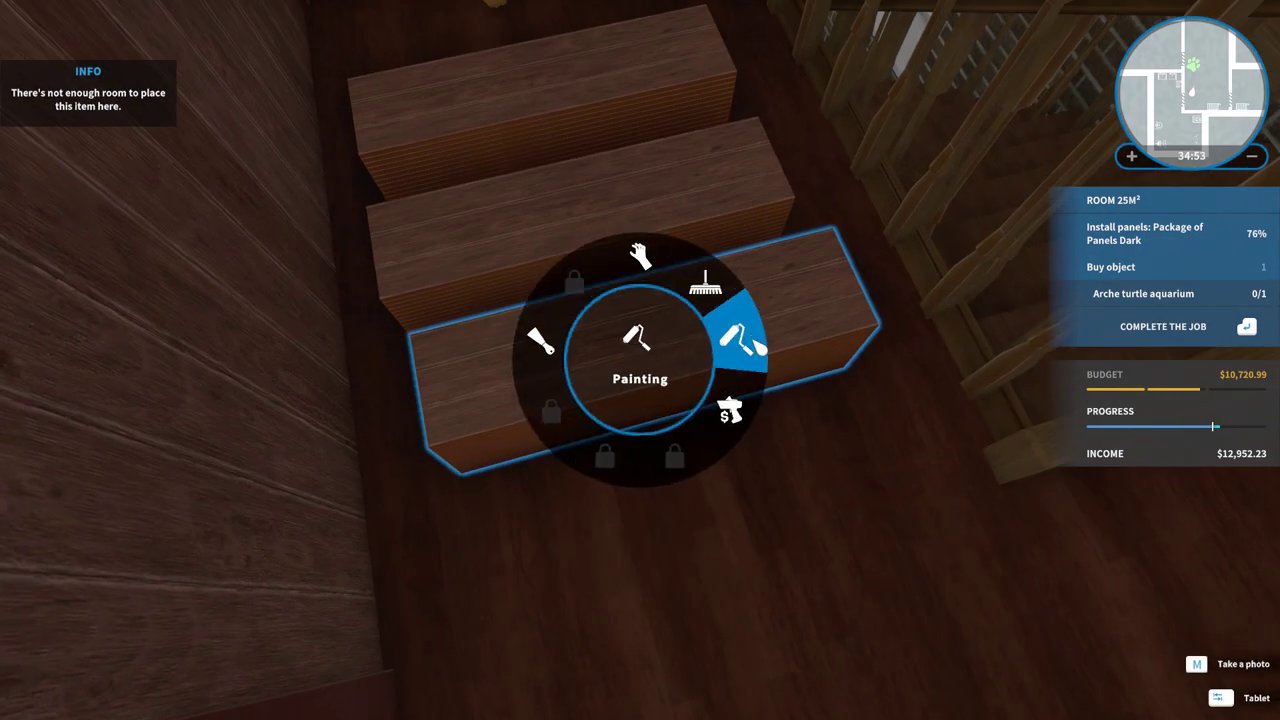
left_click(560, 345)
key("5")
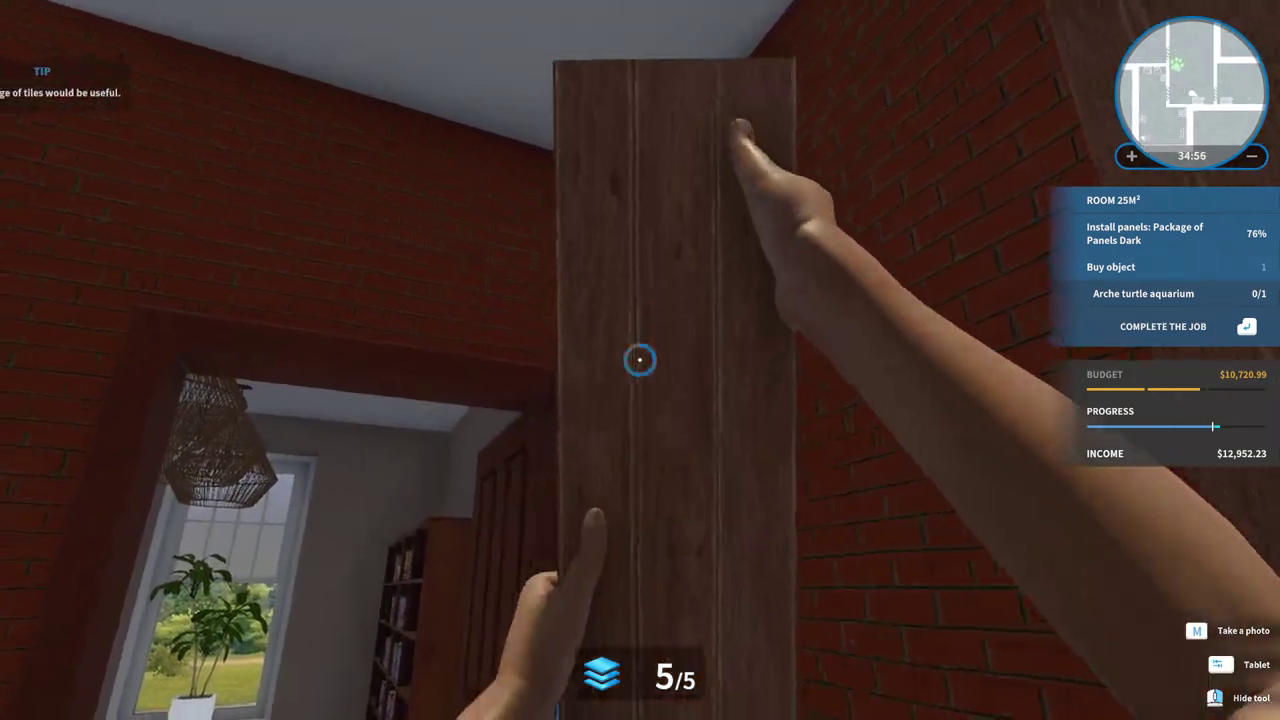
left_click(640, 360)
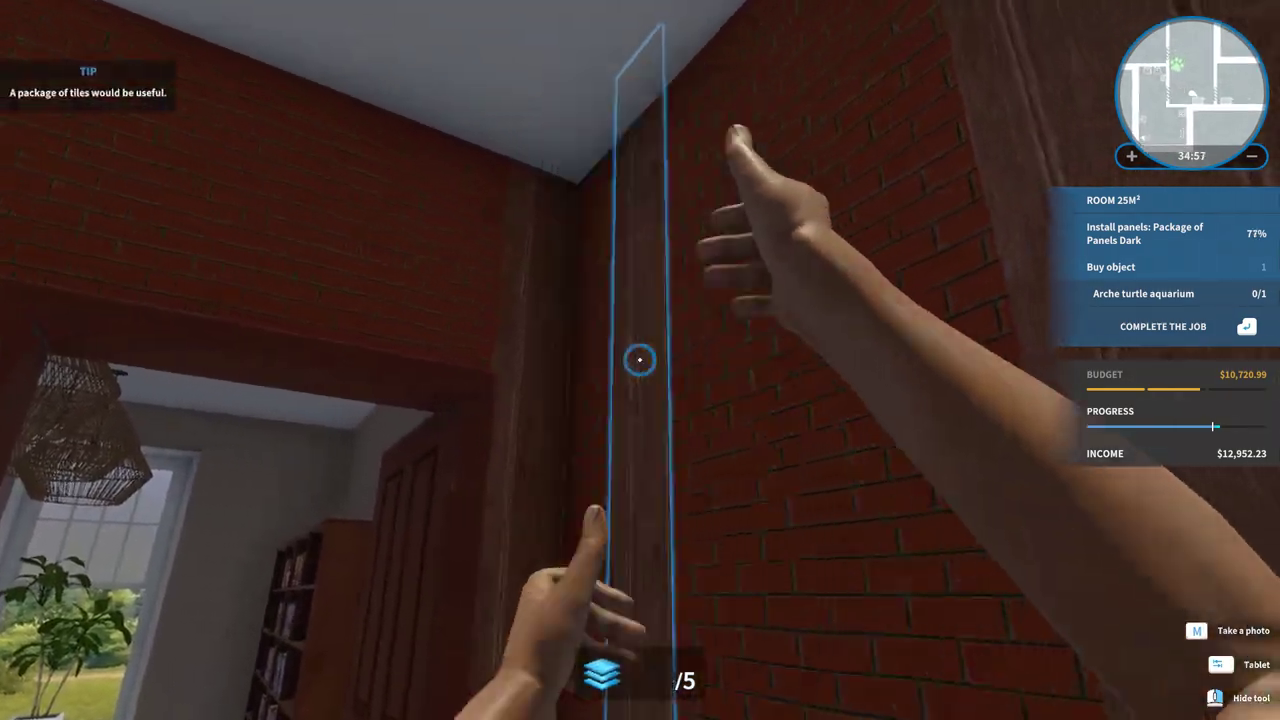
left_click(640, 360)
left_click(640, 360)
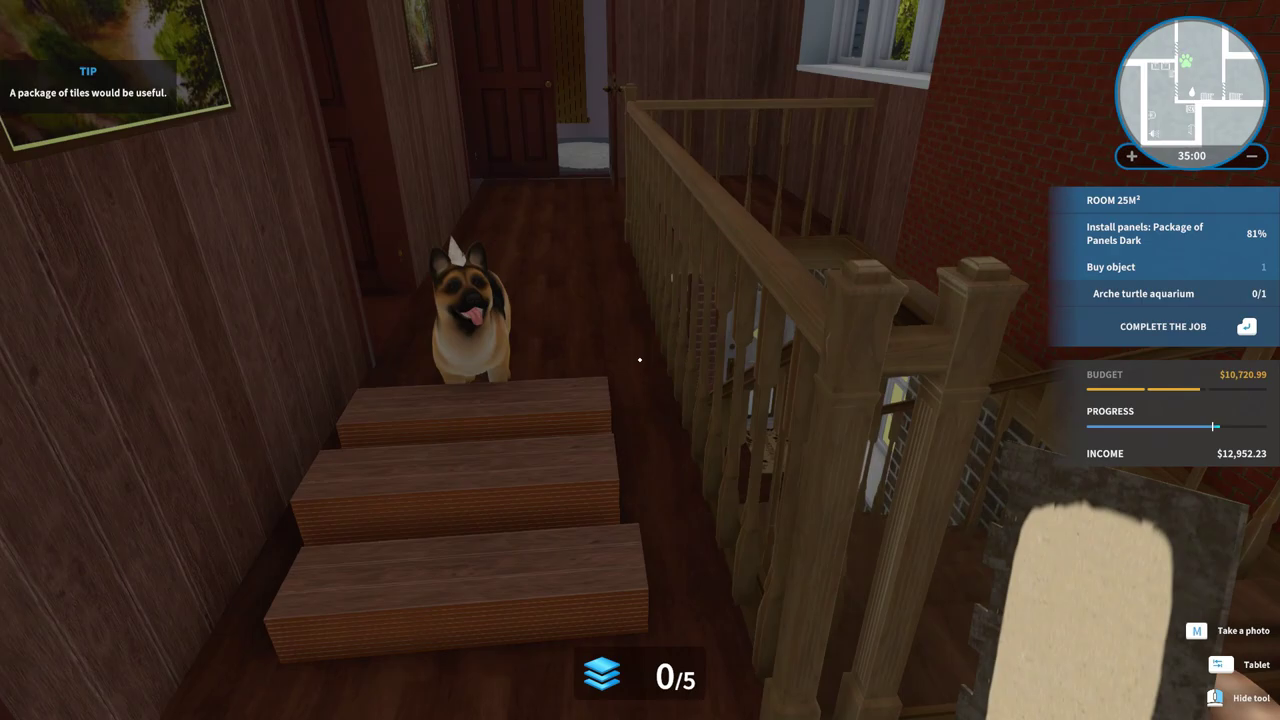
left_click(640, 360)
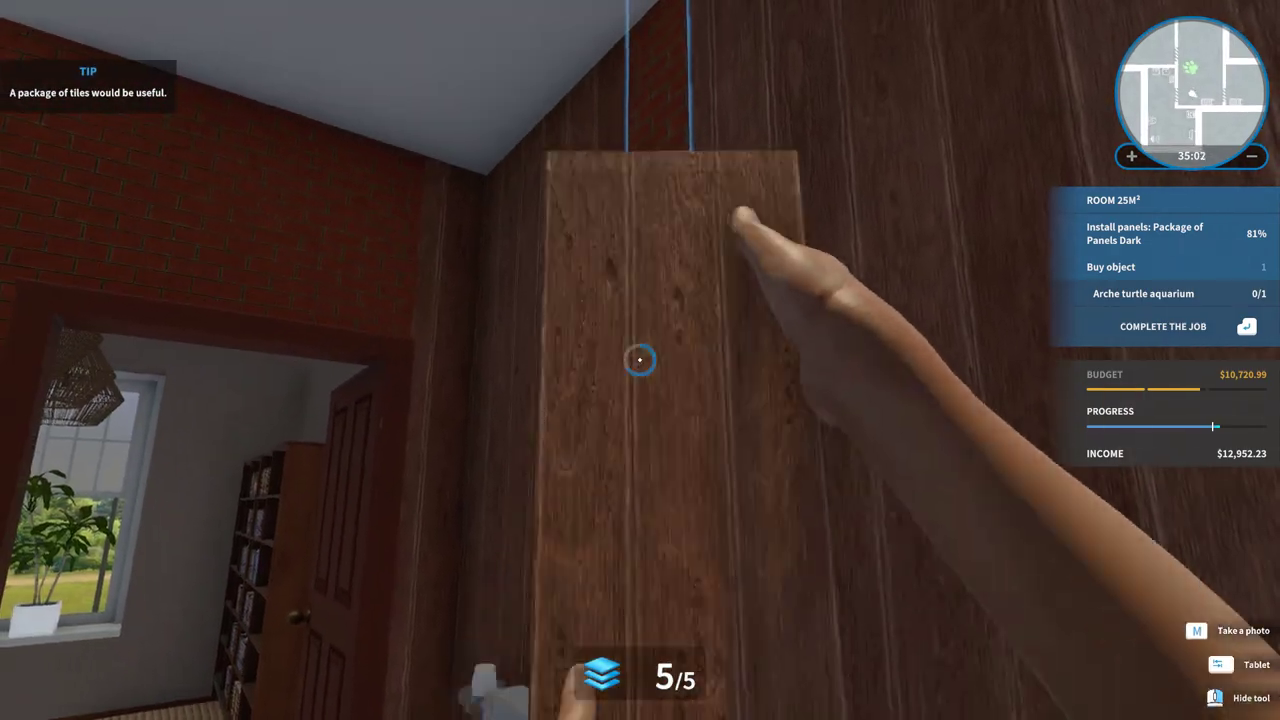
left_click(640, 360)
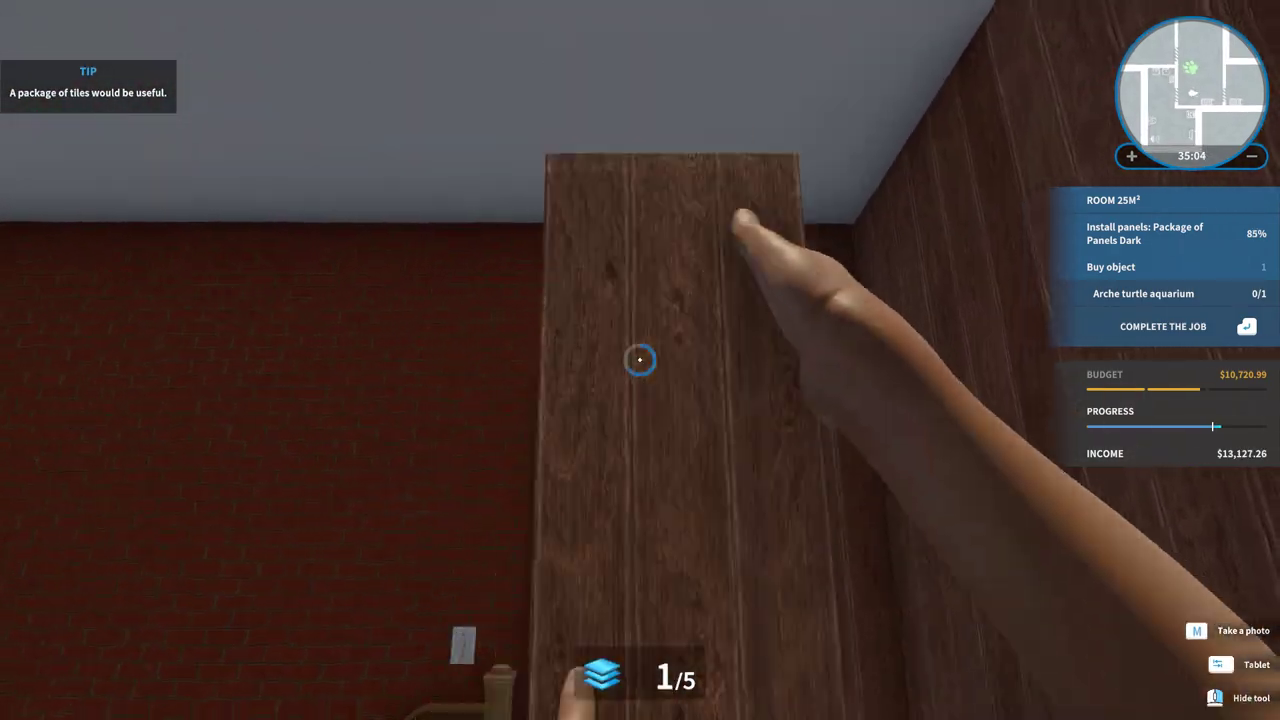
left_click(640, 360)
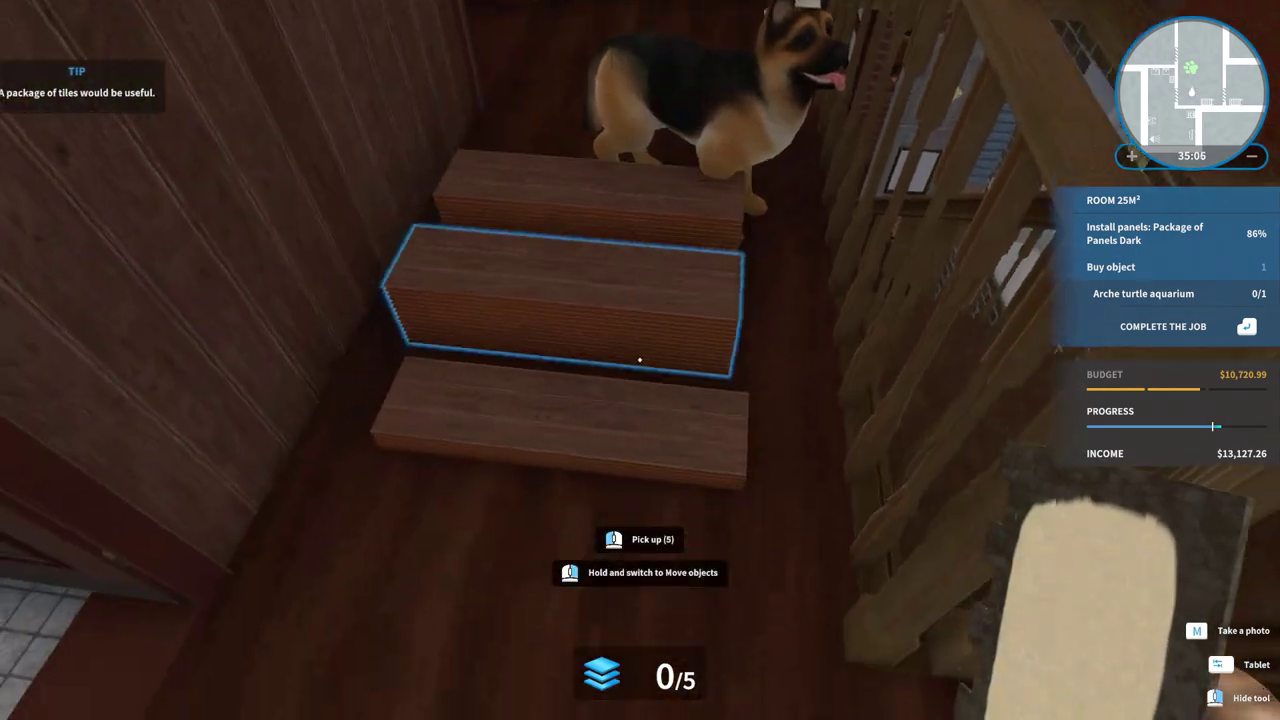
Step: Refill and panel the strips near the window until the last bare strip is covered
left_click(640, 360)
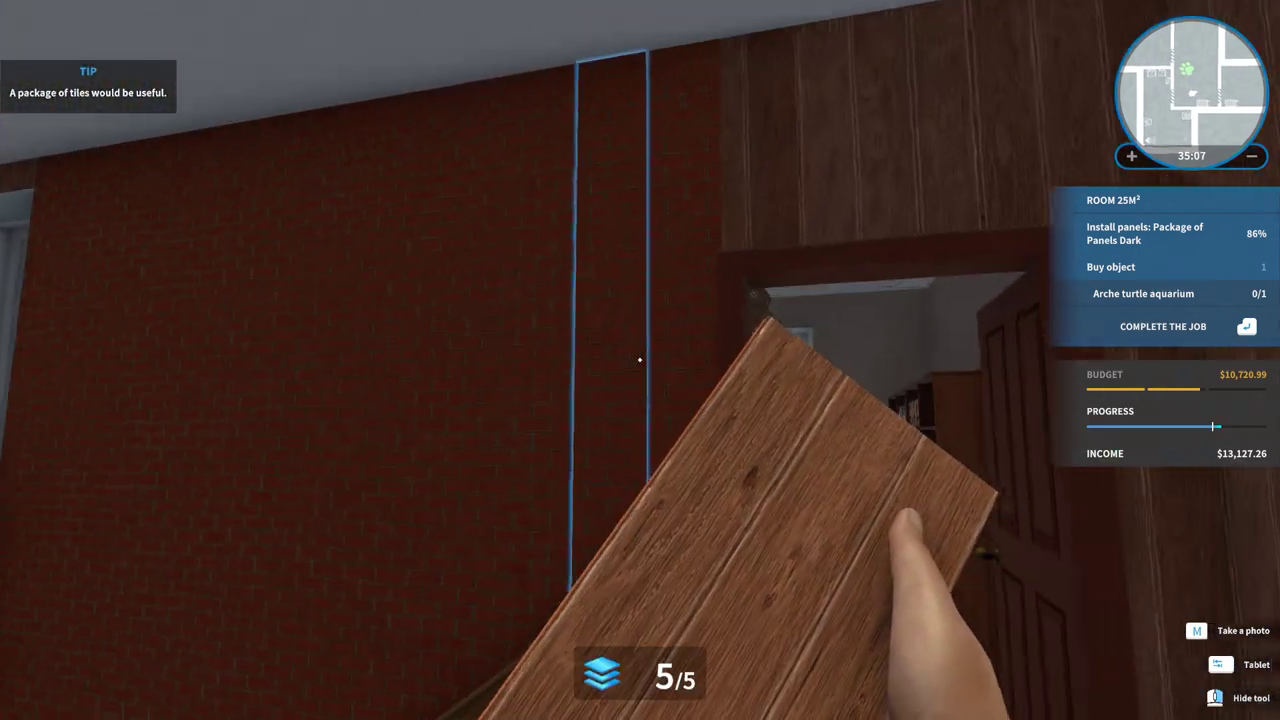
left_click(640, 360)
left_click(640, 360)
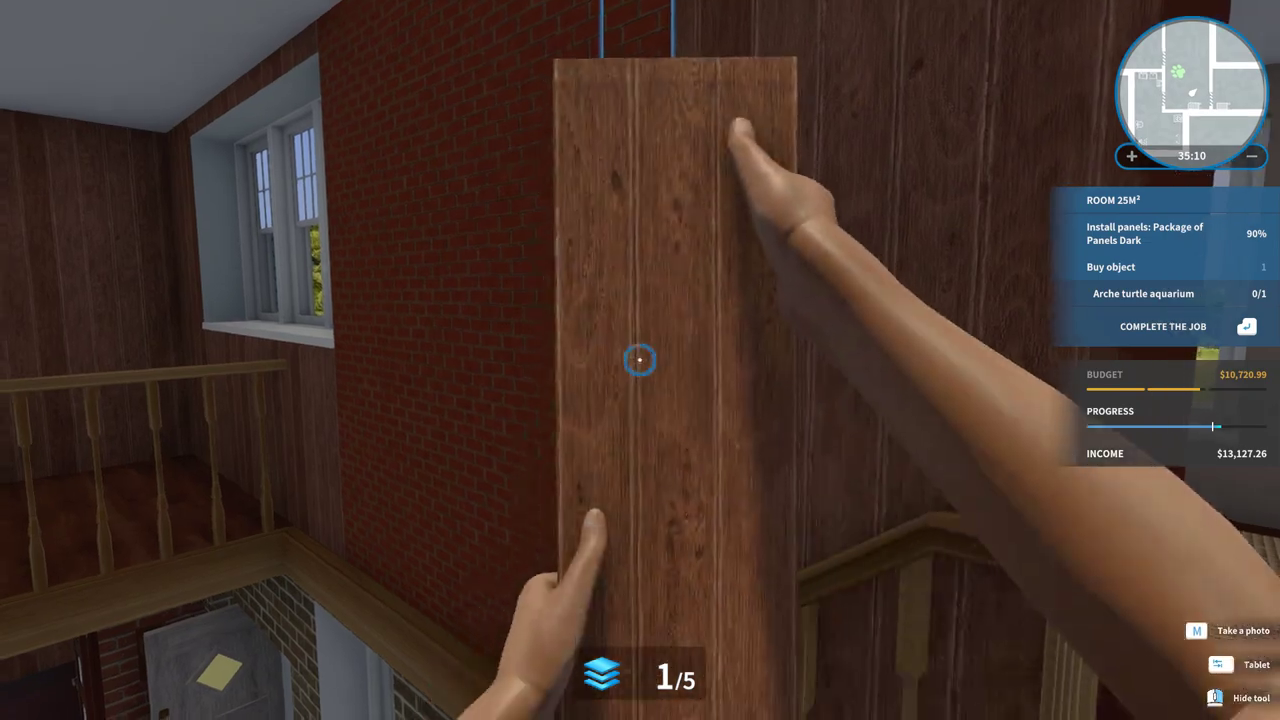
left_click(640, 360)
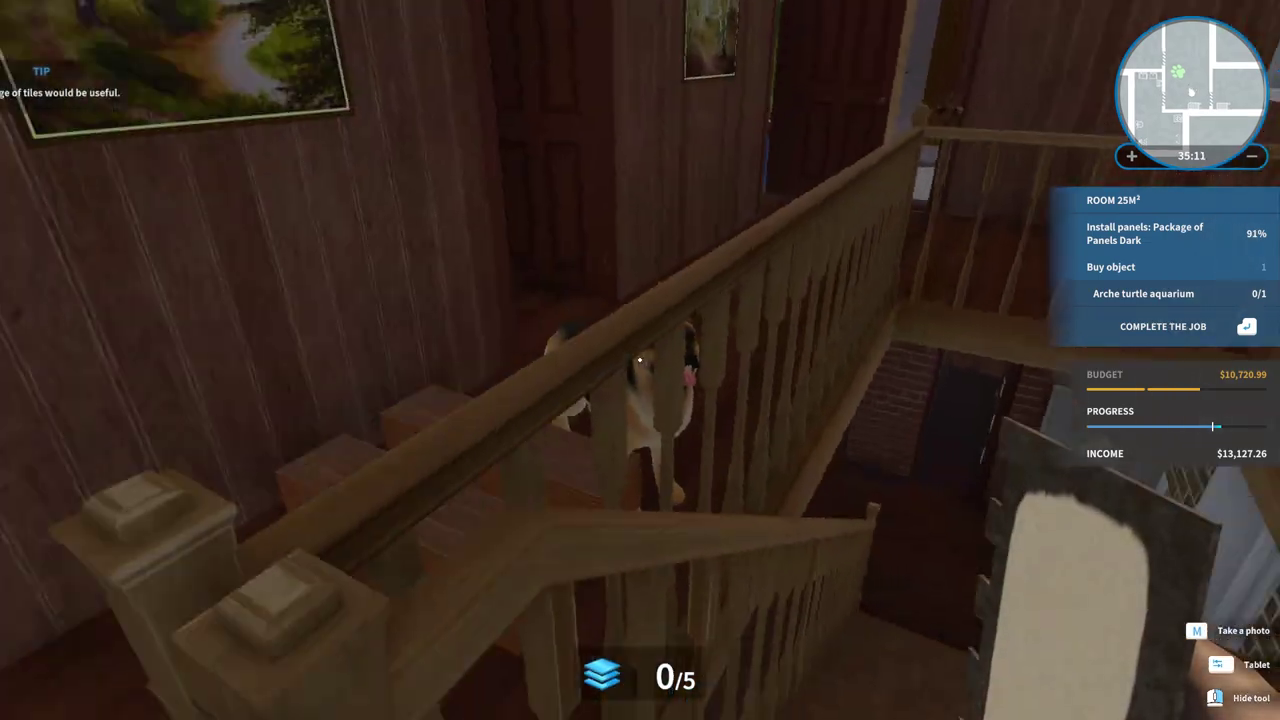
left_click(640, 360)
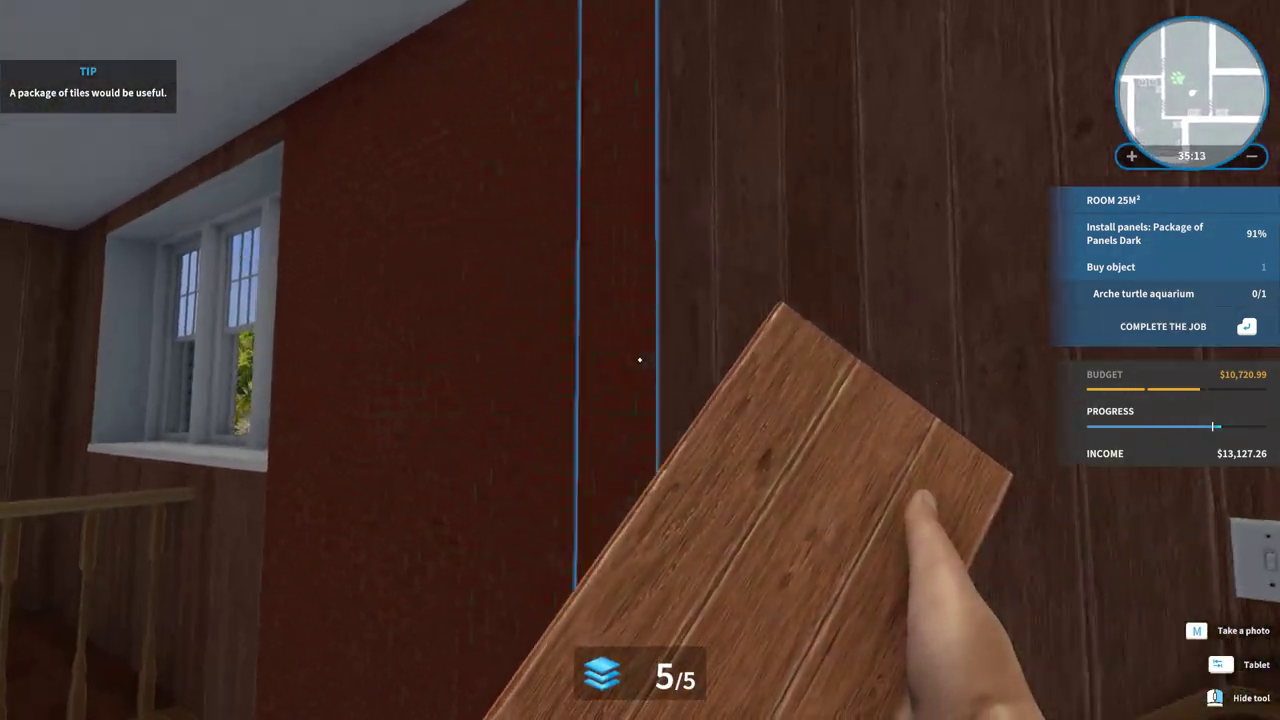
left_click(640, 360)
left_click(640, 360)
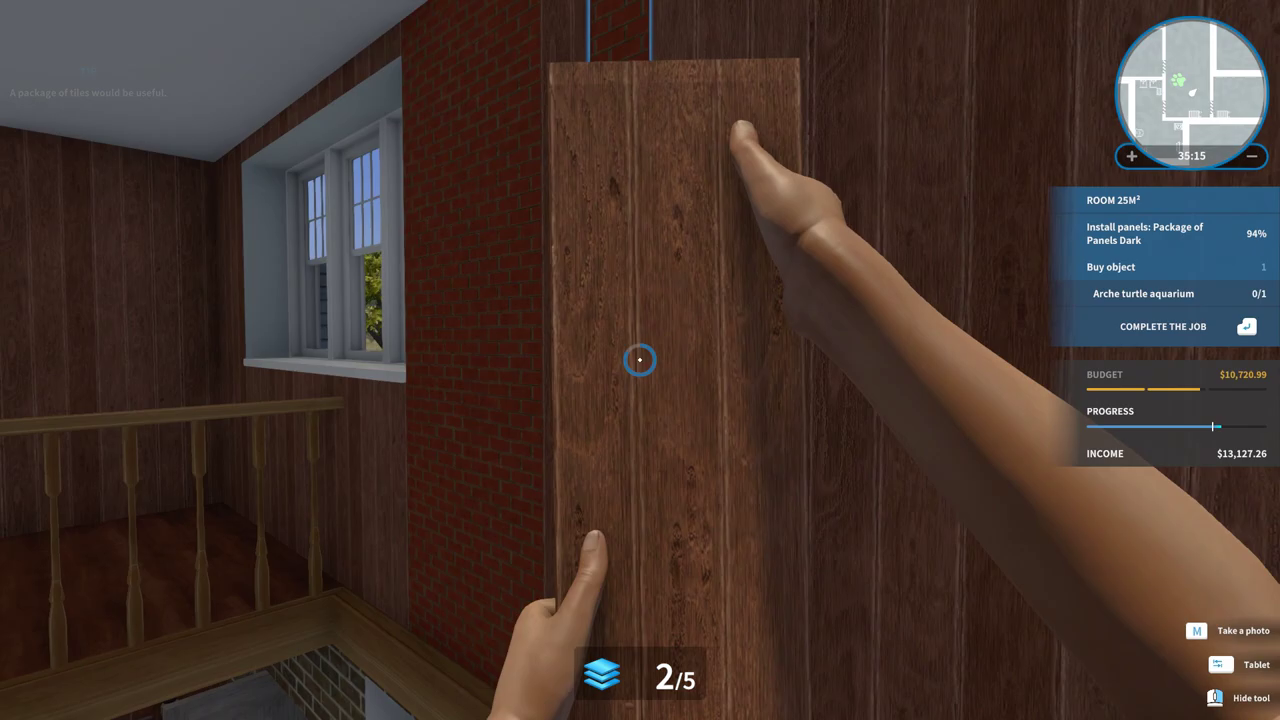
left_click(640, 360)
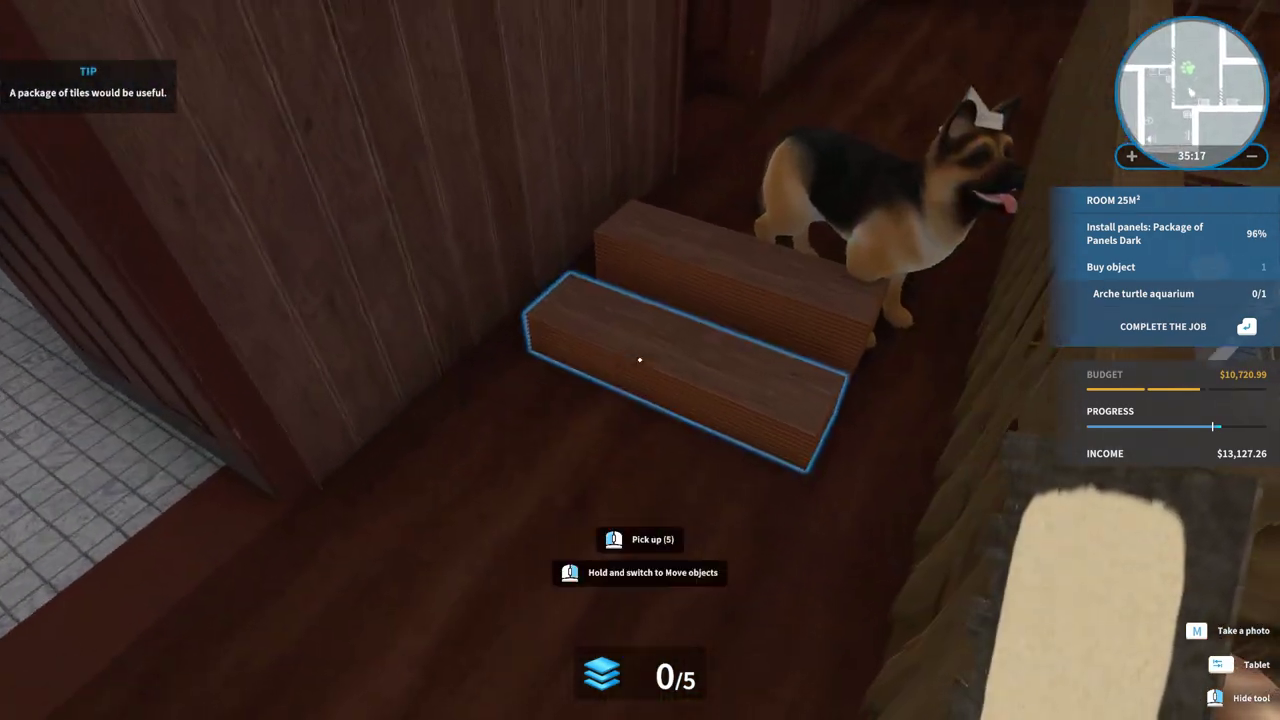
left_click(640, 360)
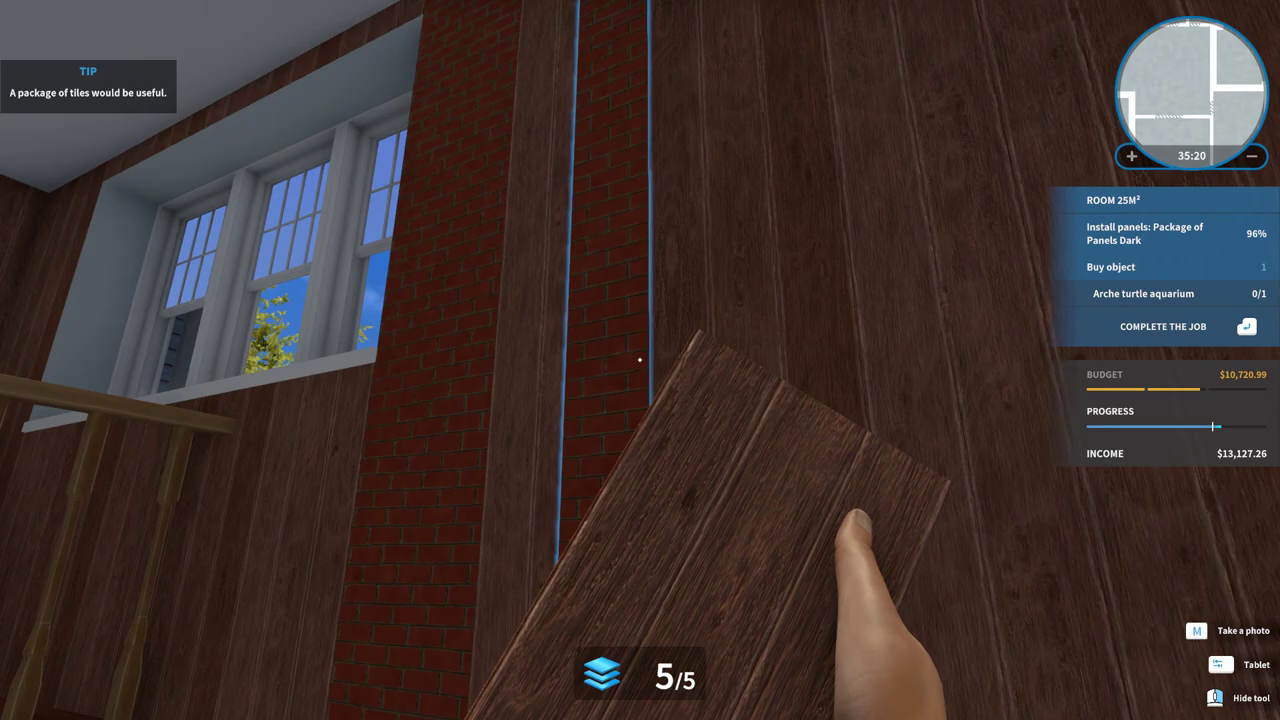
left_click(640, 360)
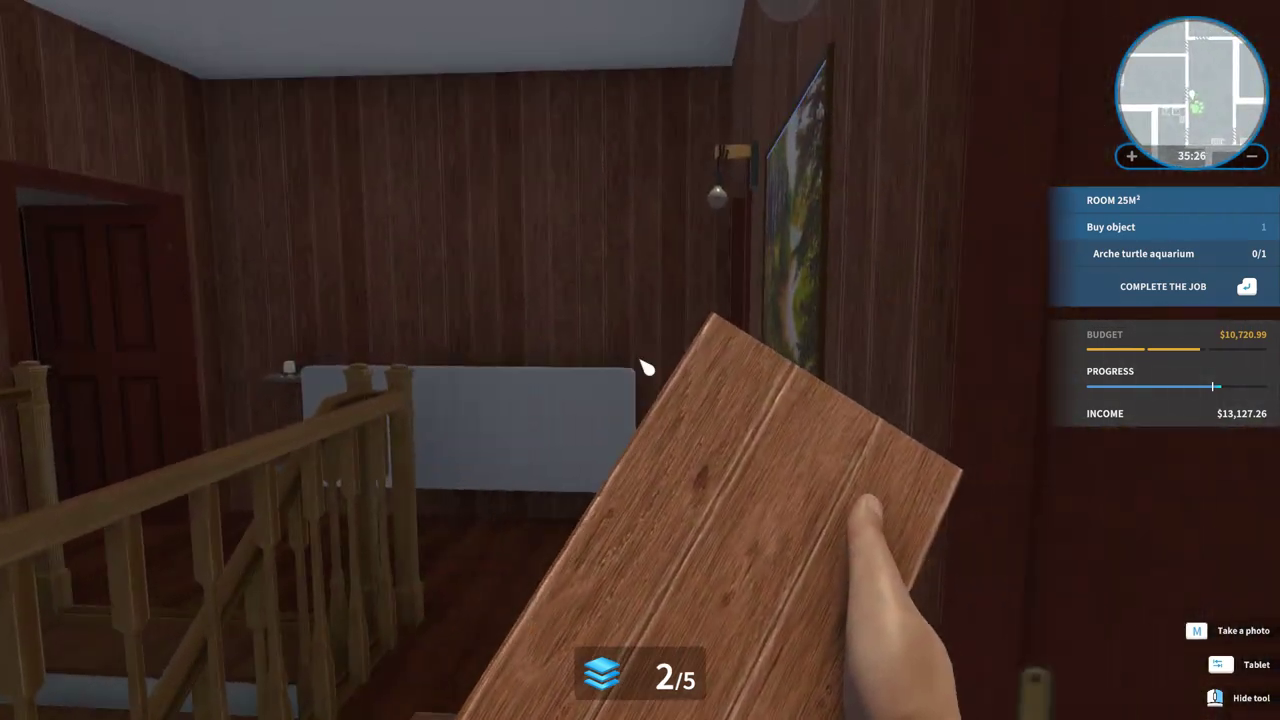
Step: Sell the leftover dark panel package by the stairs, bringing the budget to $10,795.49
left_click(732, 414)
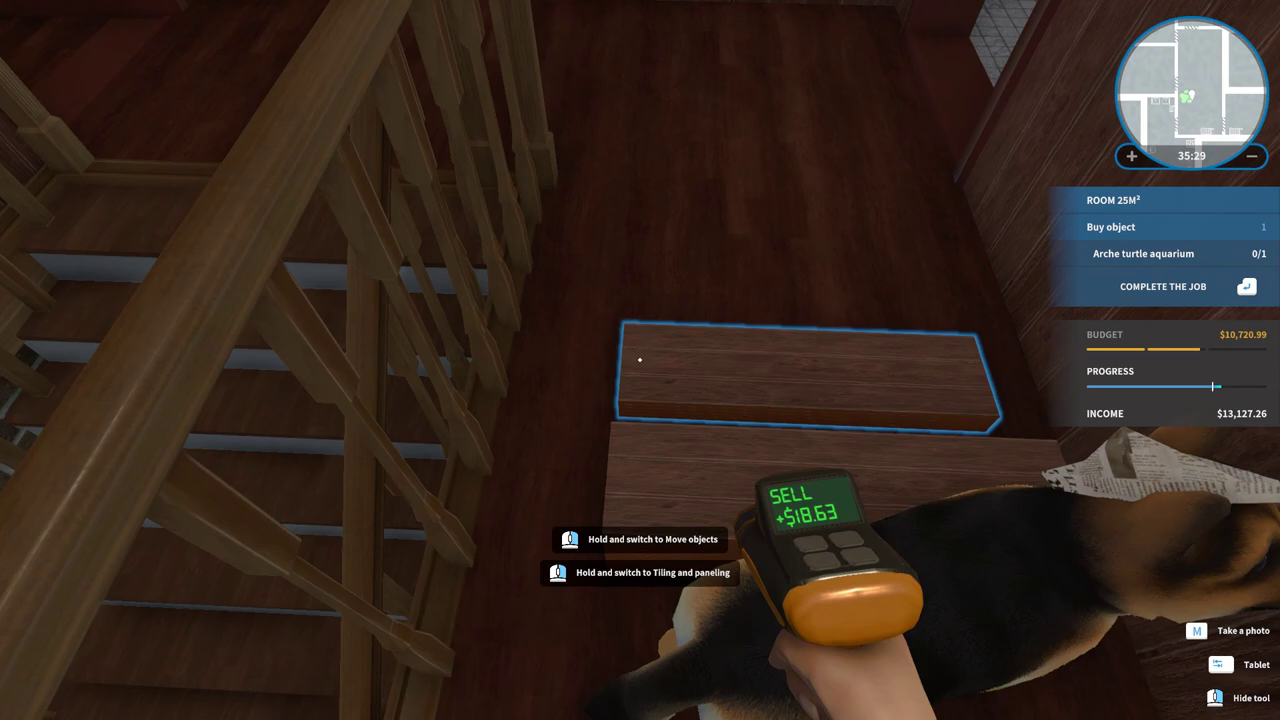
left_click(640, 358)
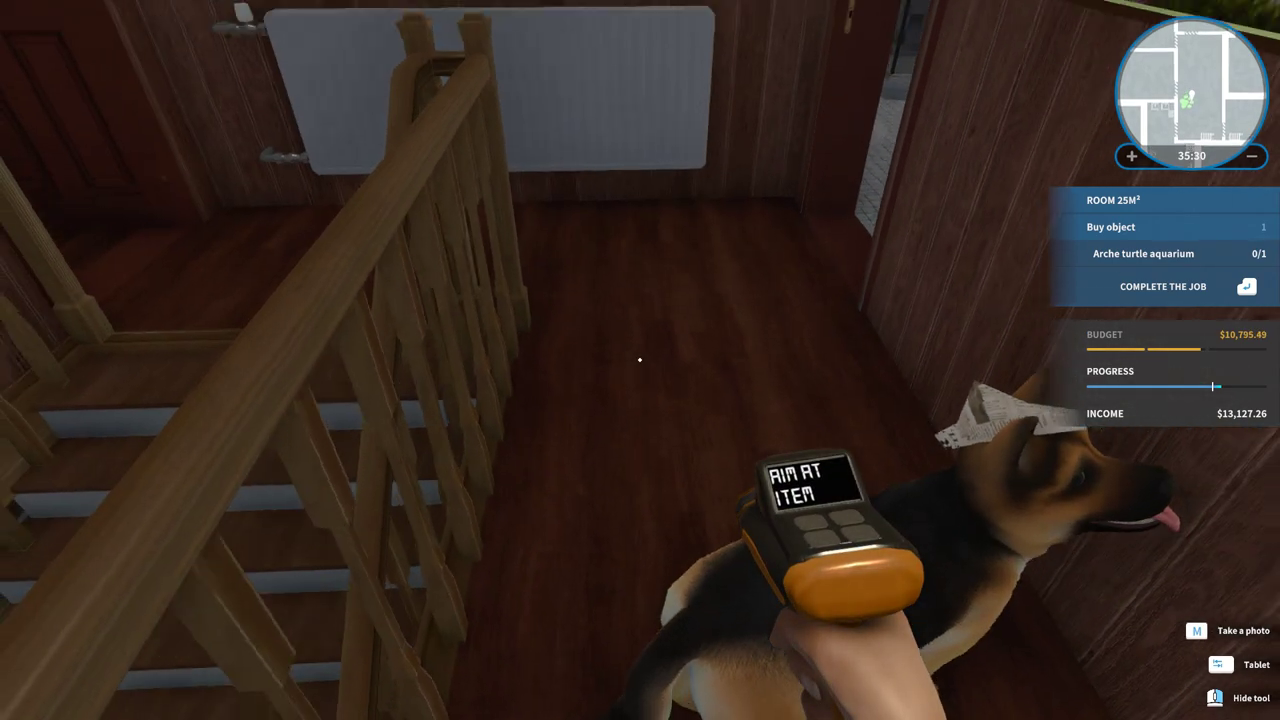
middle_click(640, 358)
left_click(640, 330)
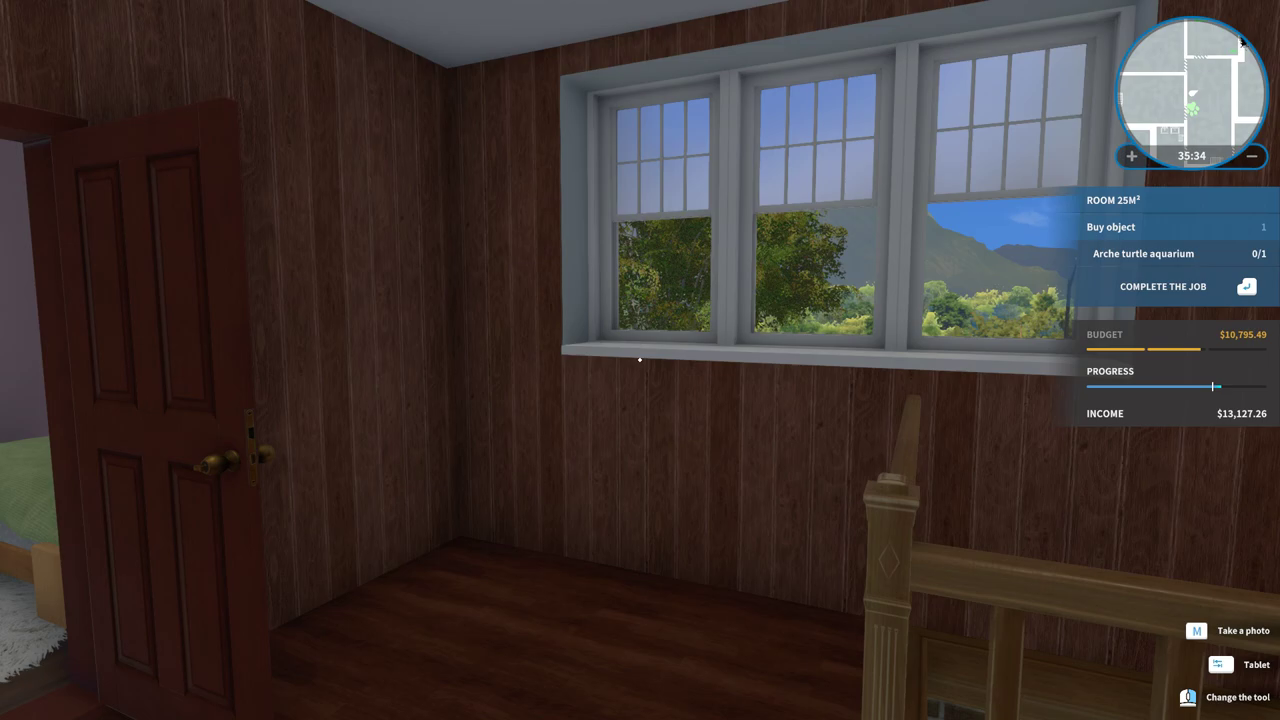
Step: Find the Grass dark fitted carpet under Floor and ceiling > Coverings in the tablet store
key("Tab")
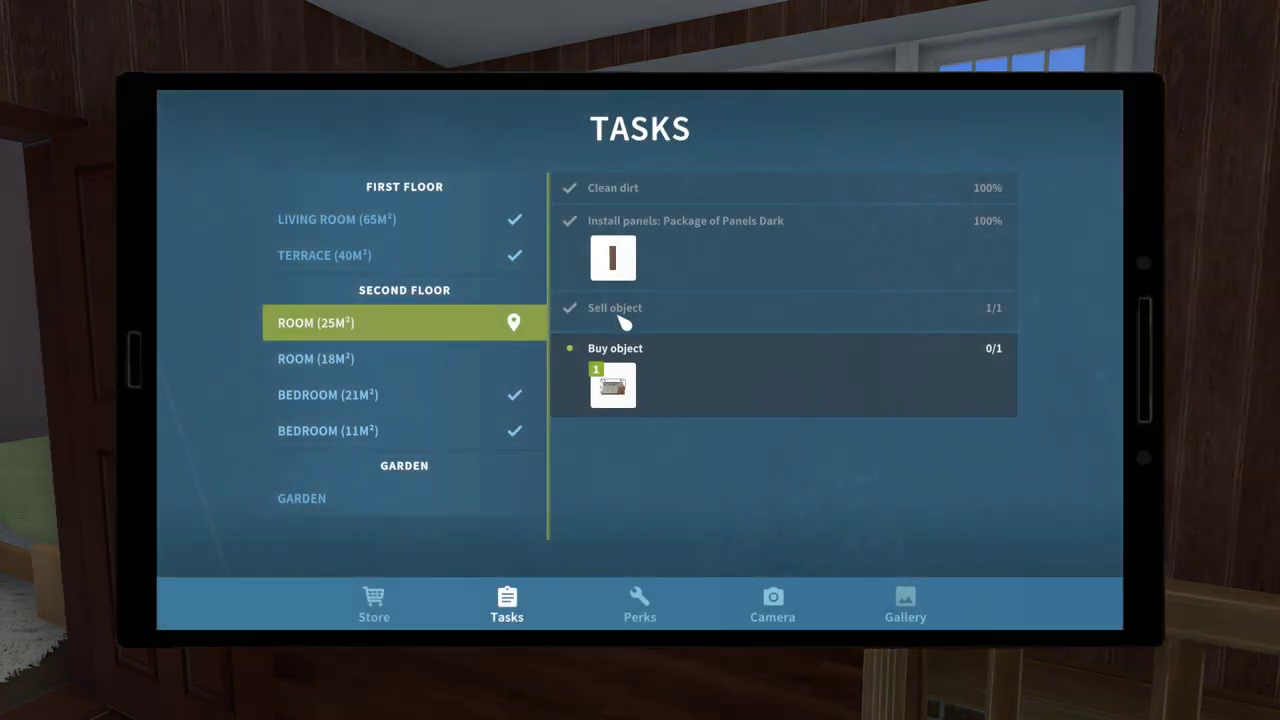
left_click(374, 604)
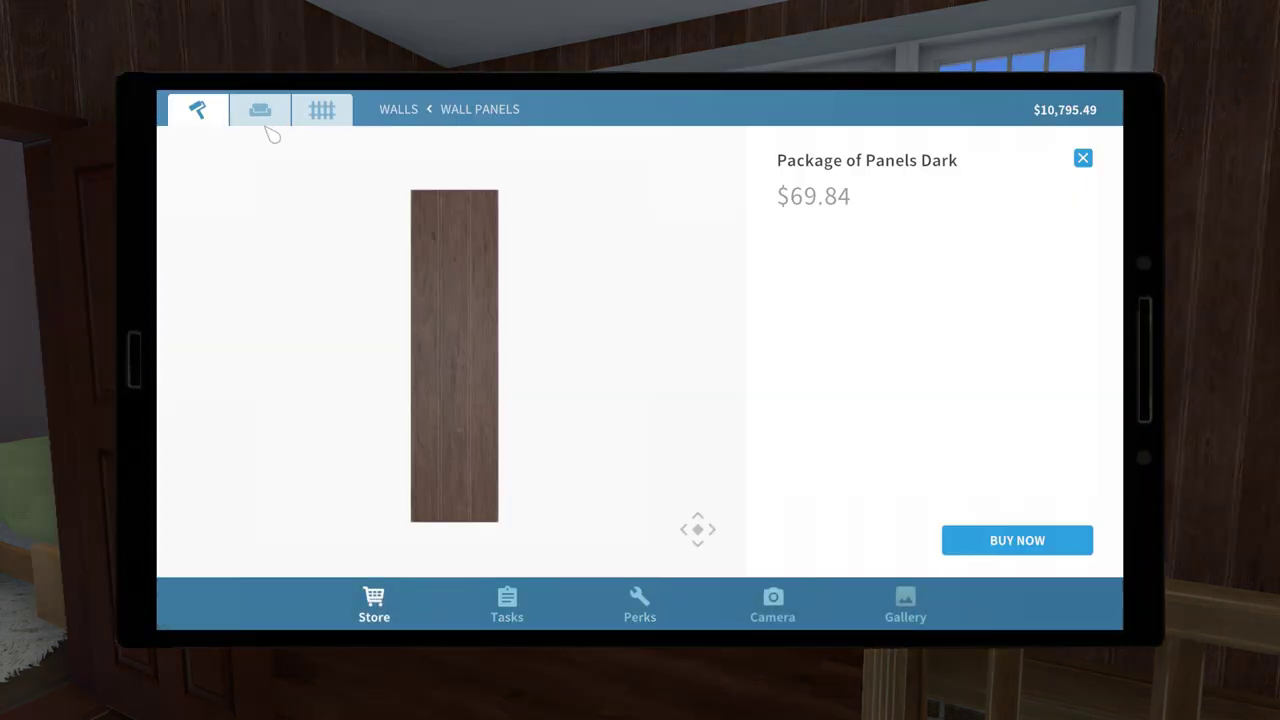
left_click(200, 112)
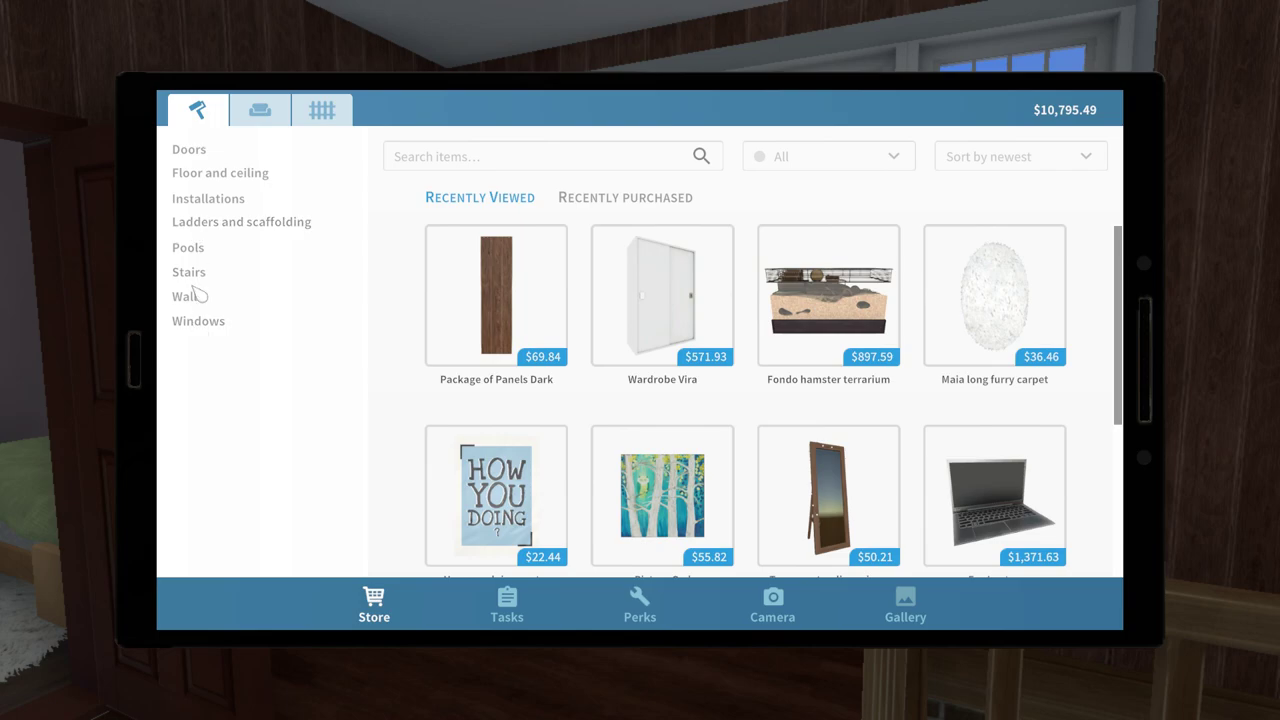
left_click(203, 178)
left_click(210, 208)
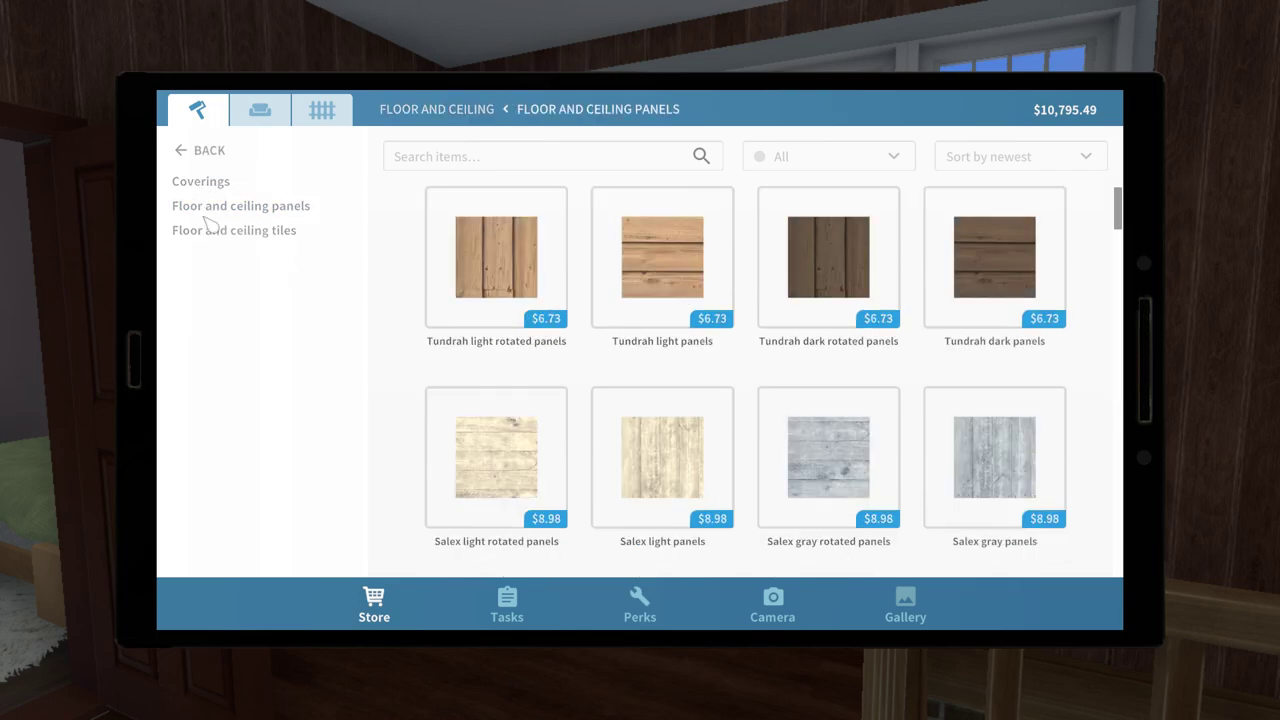
scroll(645, 405, "down", 3)
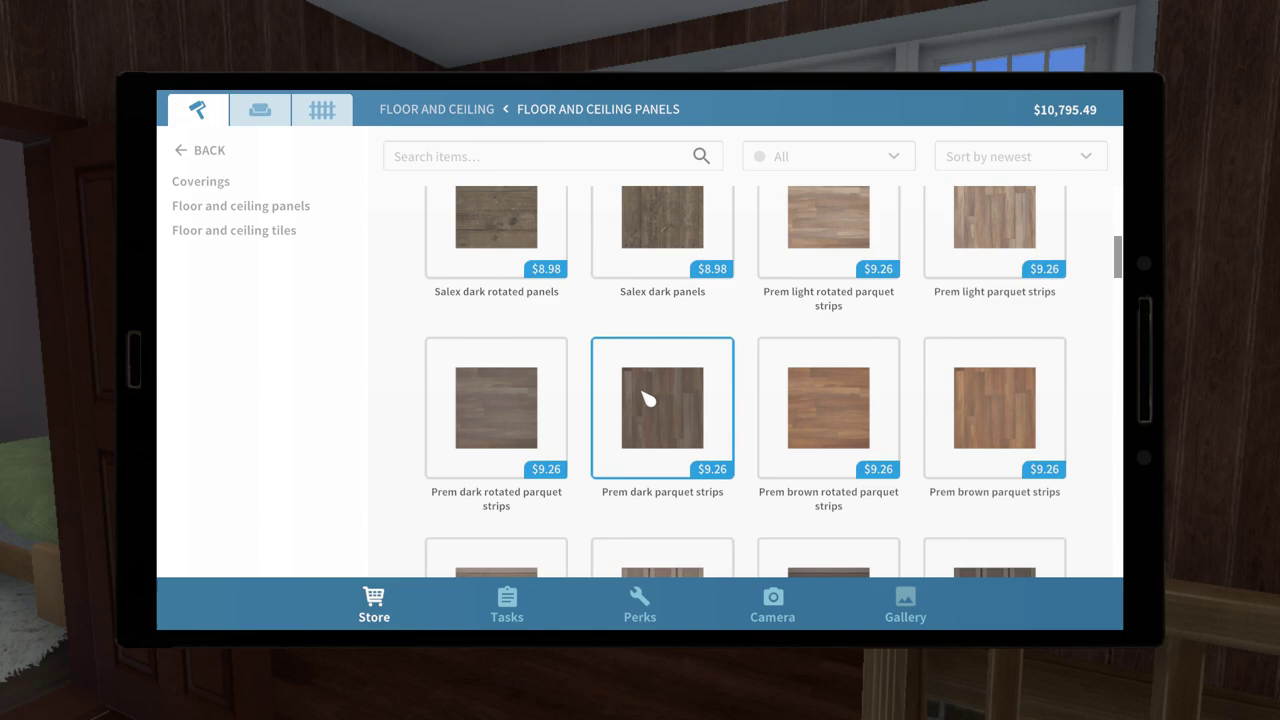
scroll(645, 405, "down", 3)
scroll(645, 405, "down", 3)
scroll(645, 405, "down", 3)
scroll(645, 405, "up", 1)
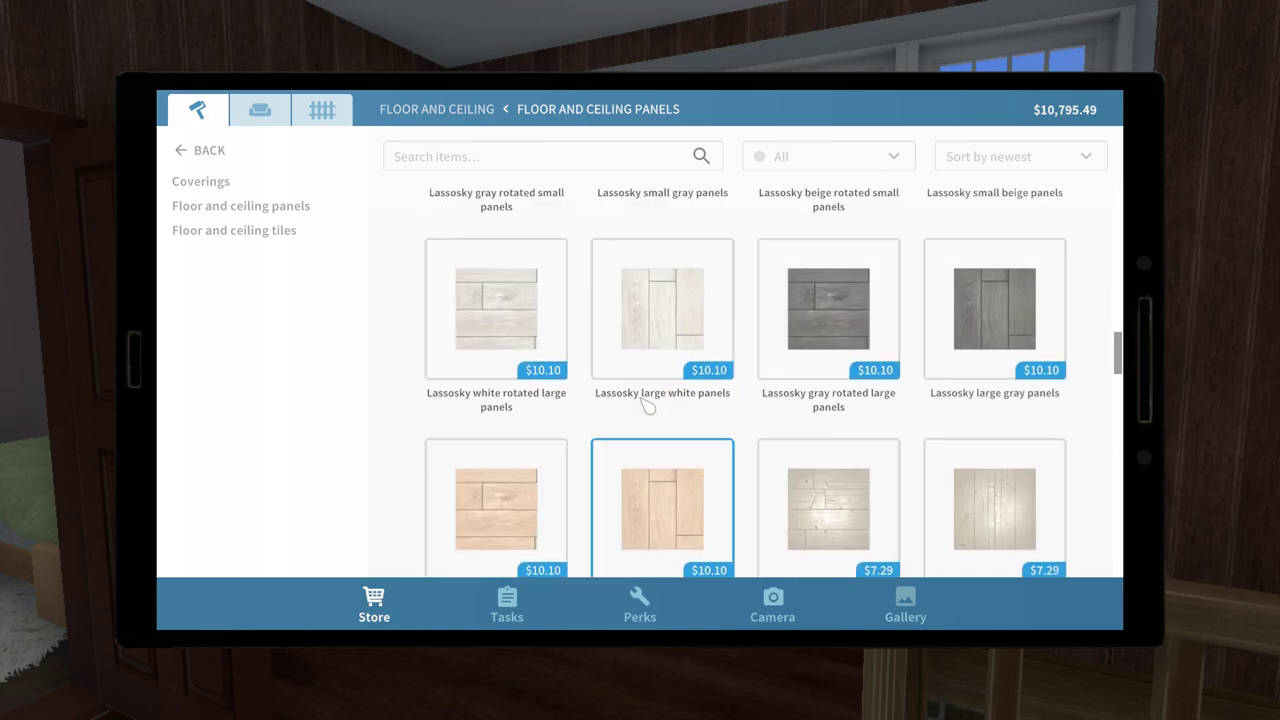
scroll(700, 400, "down", 2)
scroll(862, 366, "down", 3)
scroll(862, 366, "down", 3)
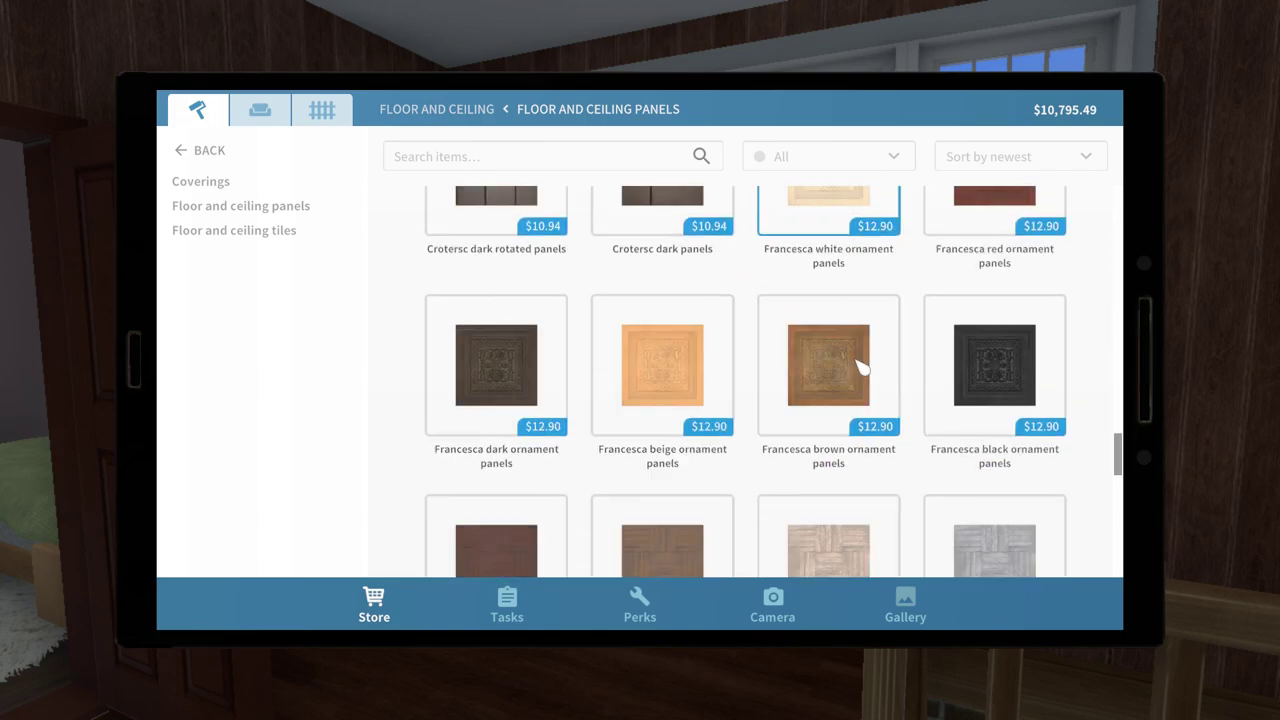
scroll(862, 366, "down", 3)
scroll(862, 366, "down", 3)
scroll(862, 366, "down", 2)
scroll(862, 366, "down", 1)
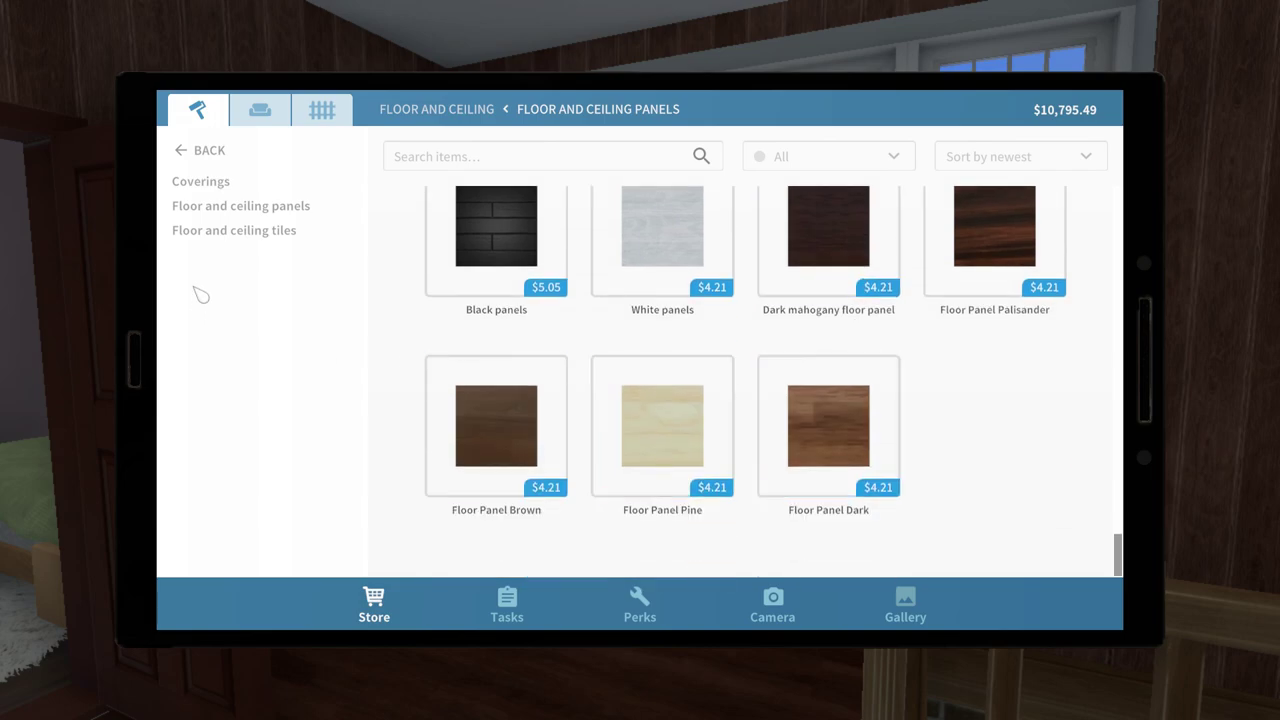
left_click(201, 182)
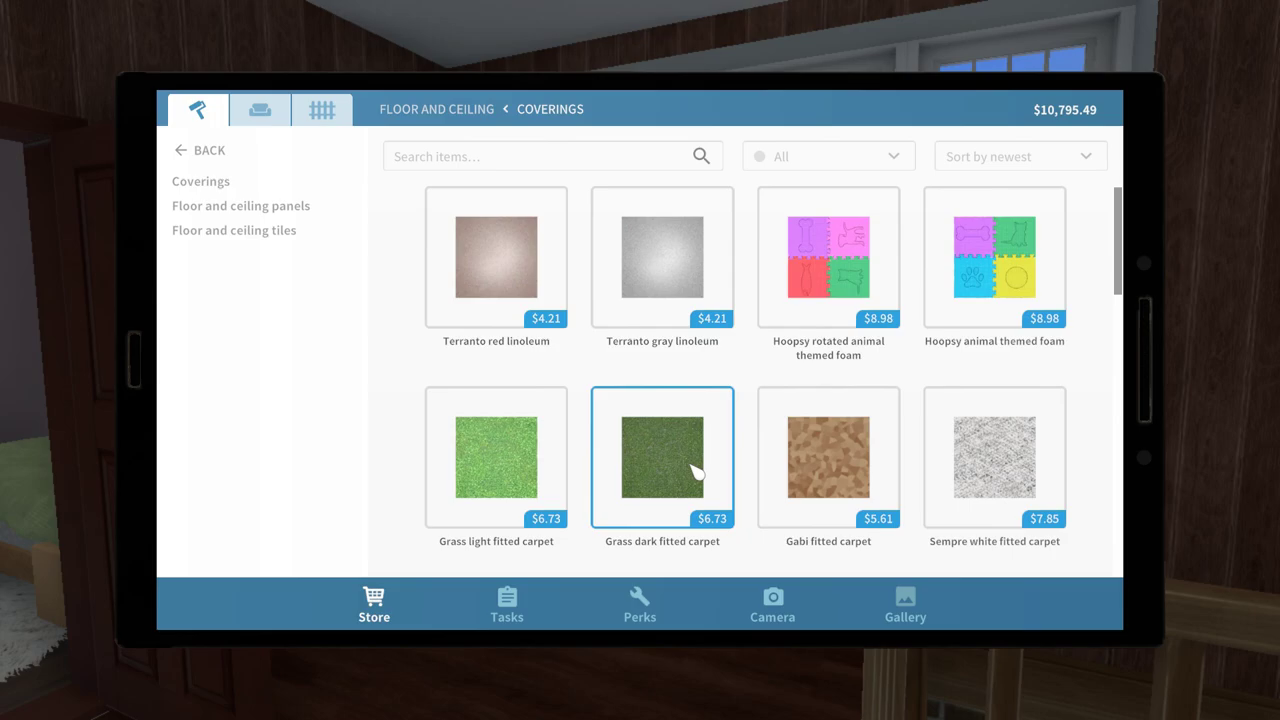
left_click(692, 468)
Step: Buy the Grass dark fitted carpet and lay it across part of the floor
left_click(1017, 540)
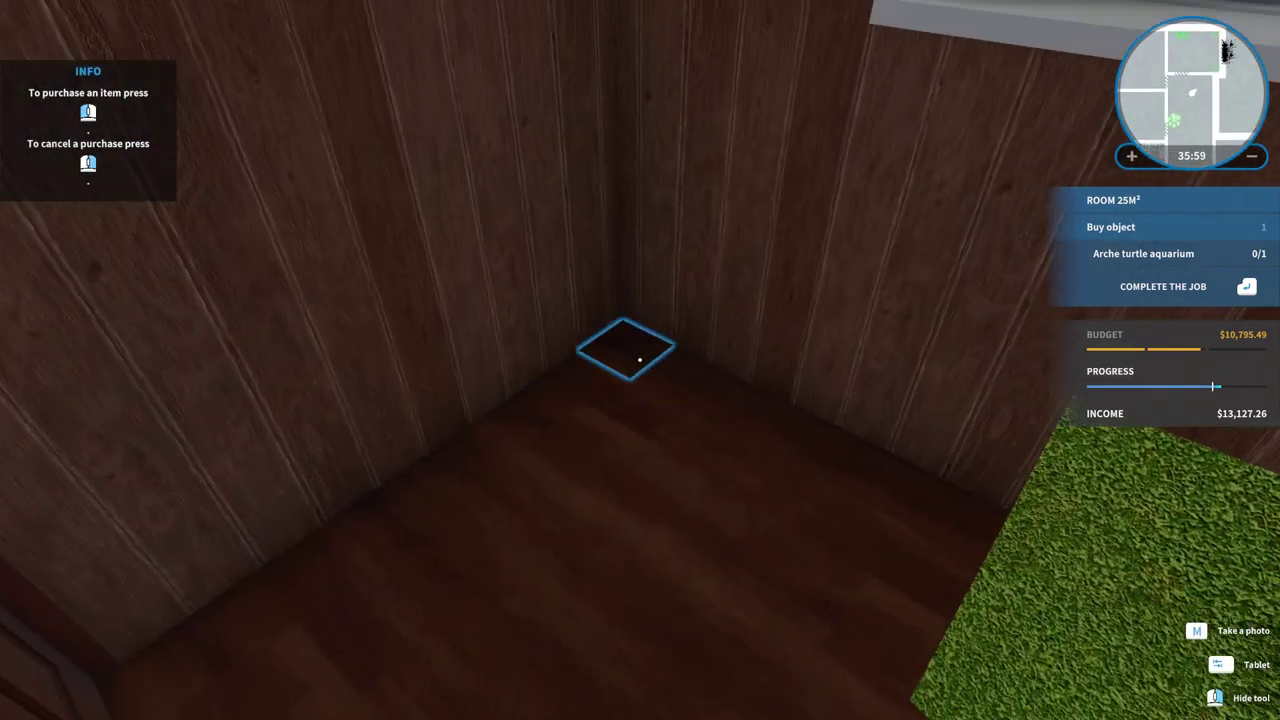
left_click_drag(640, 360, 640, 360)
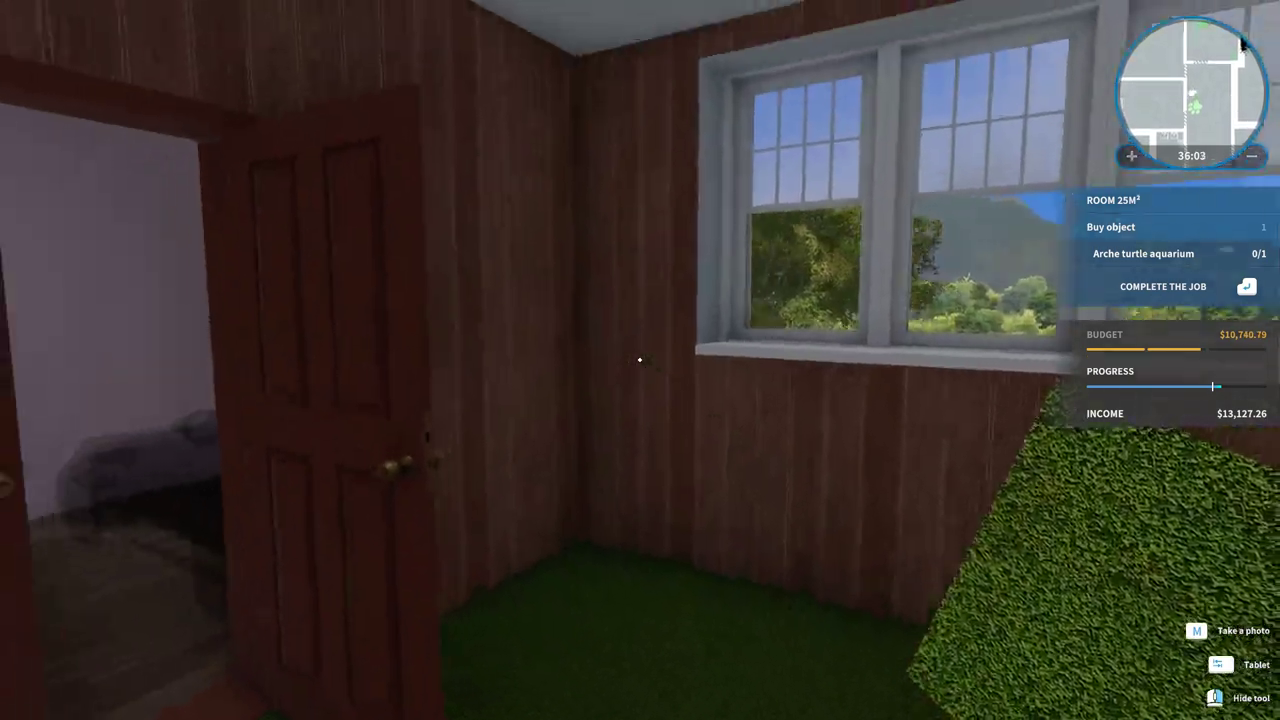
key("Tab")
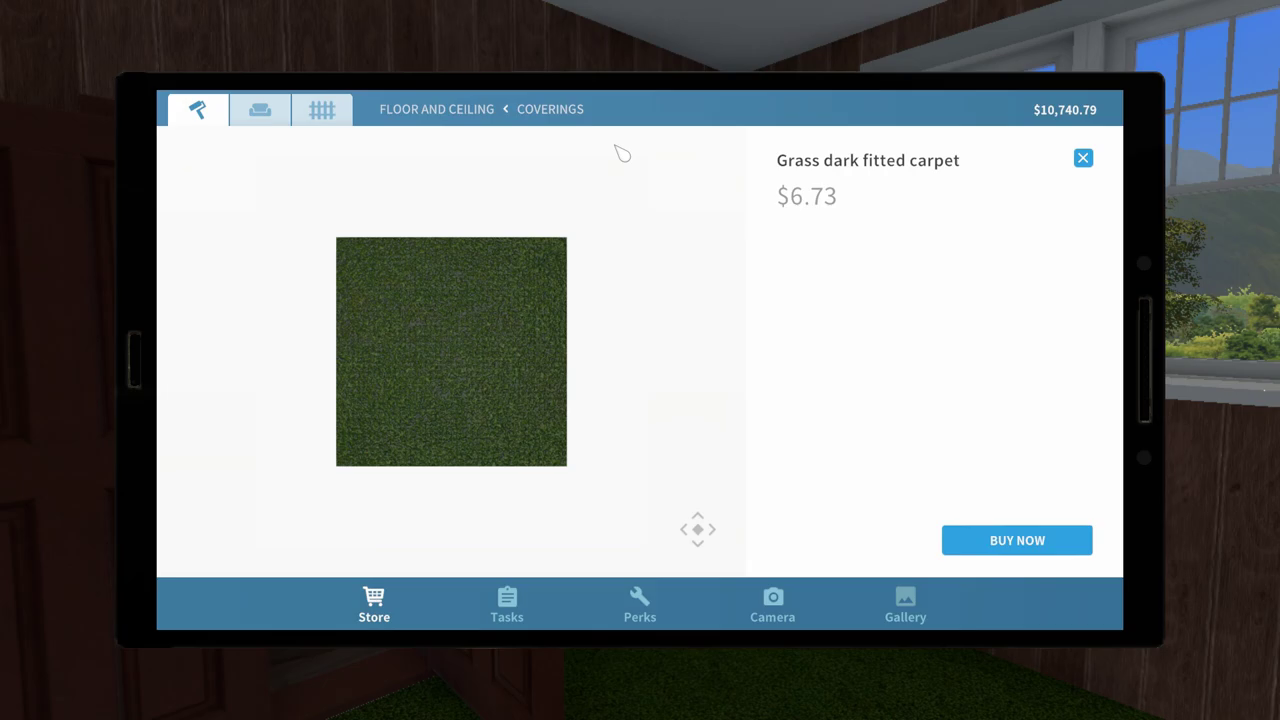
left_click(1084, 159)
scroll(770, 422, "down", 3)
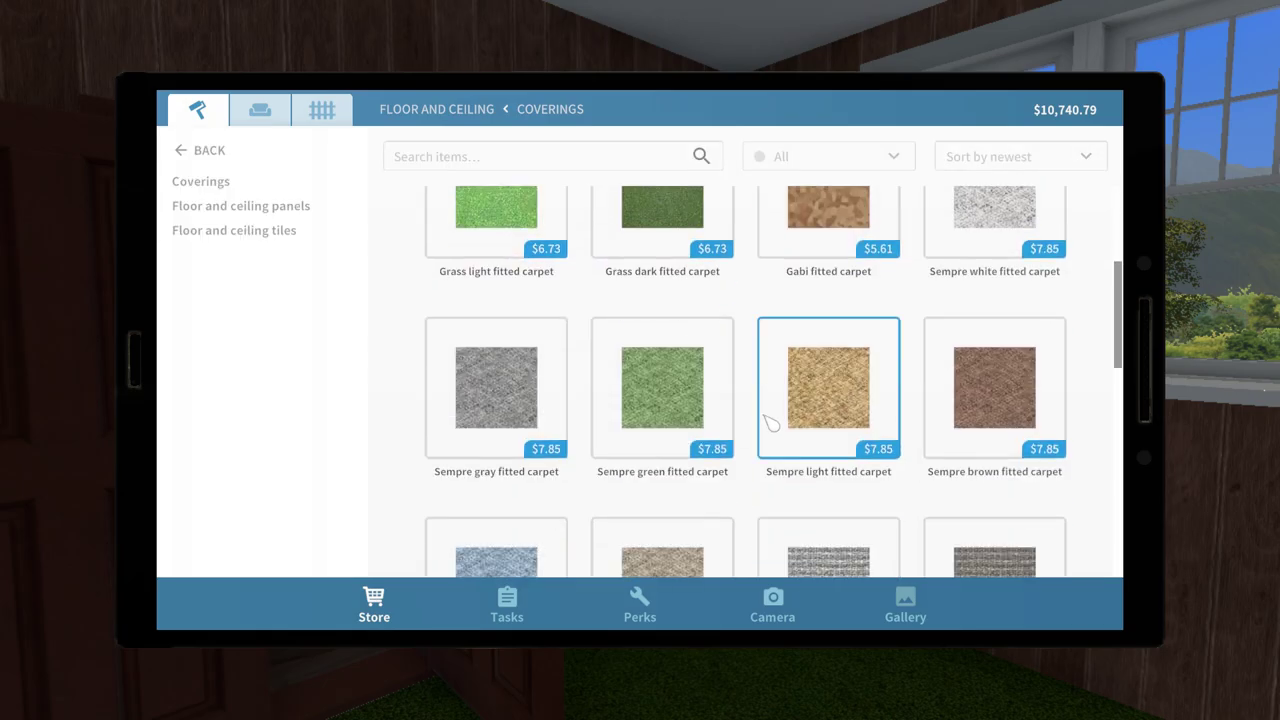
Step: Buy the Sempre green fitted carpet and cover the room's floor with it
left_click(688, 397)
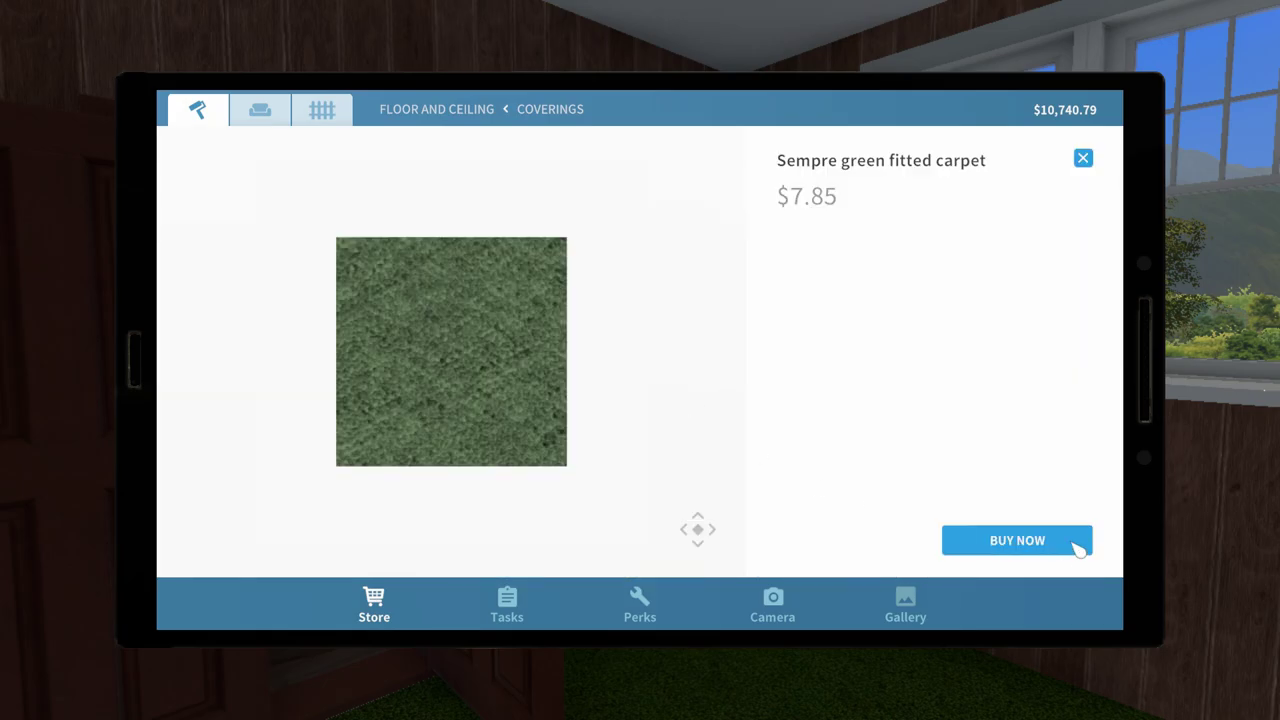
left_click(1017, 540)
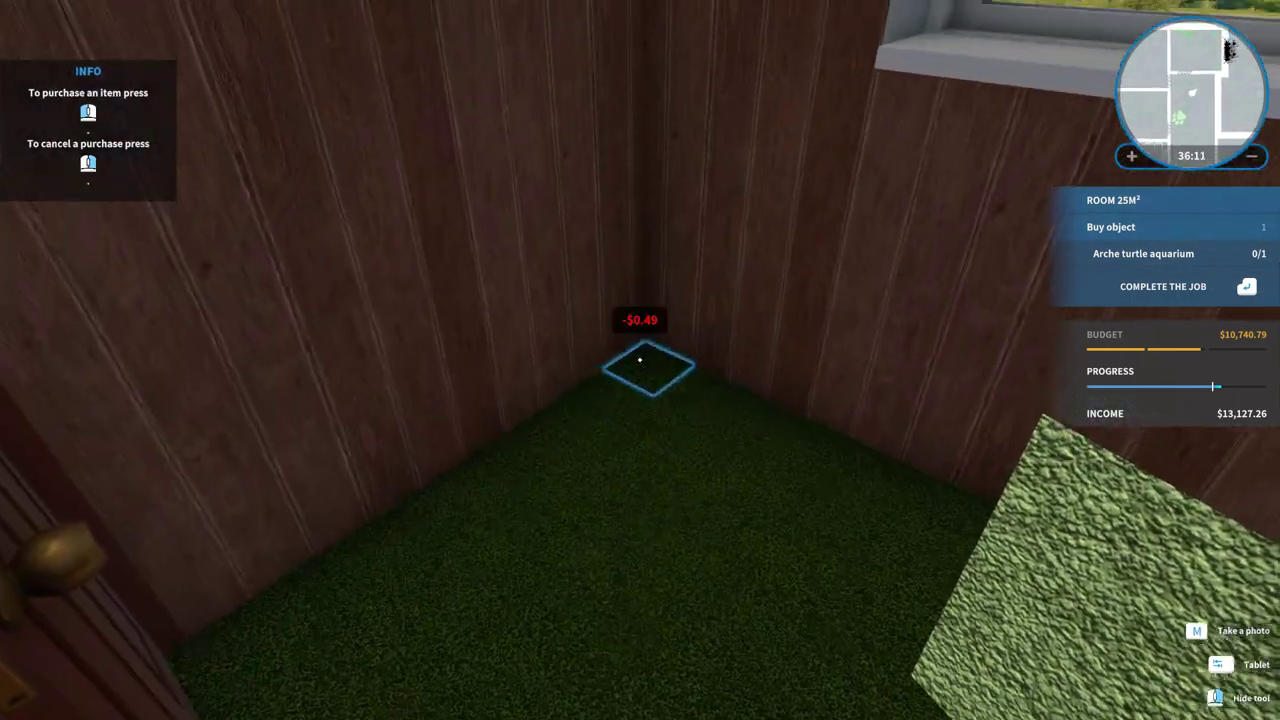
left_click_drag(640, 360, 640, 360)
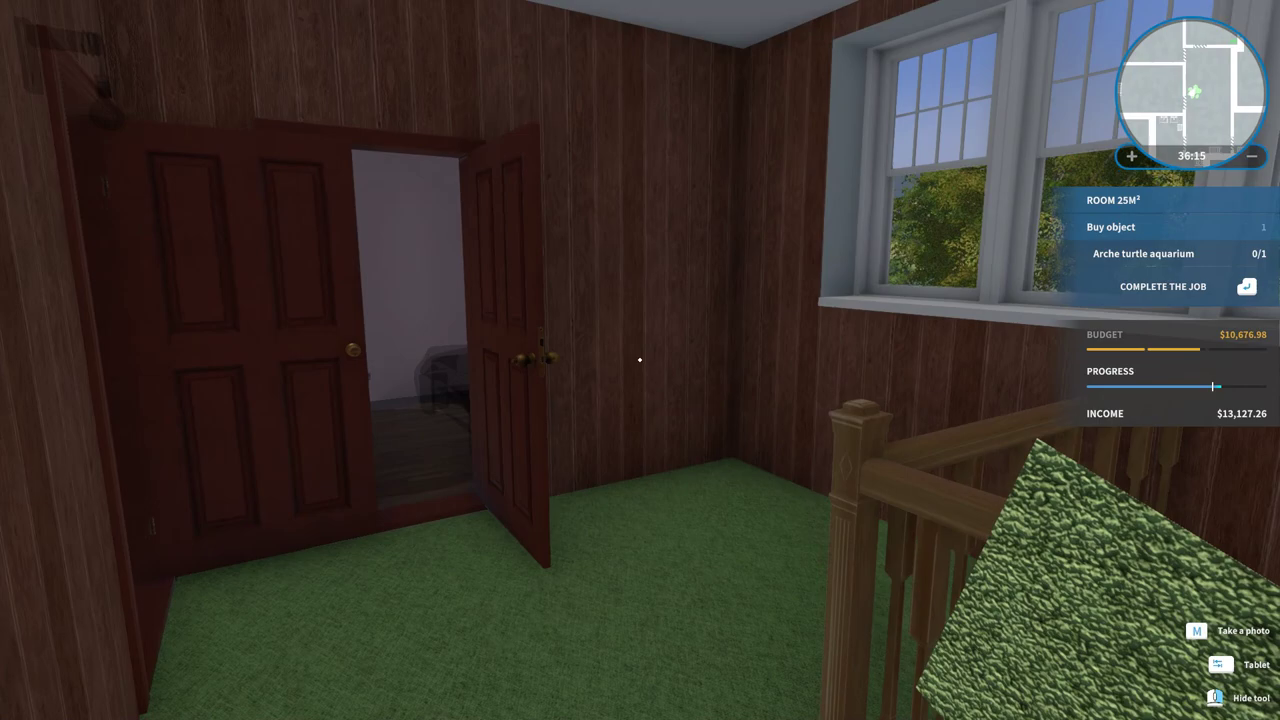
key("Tab")
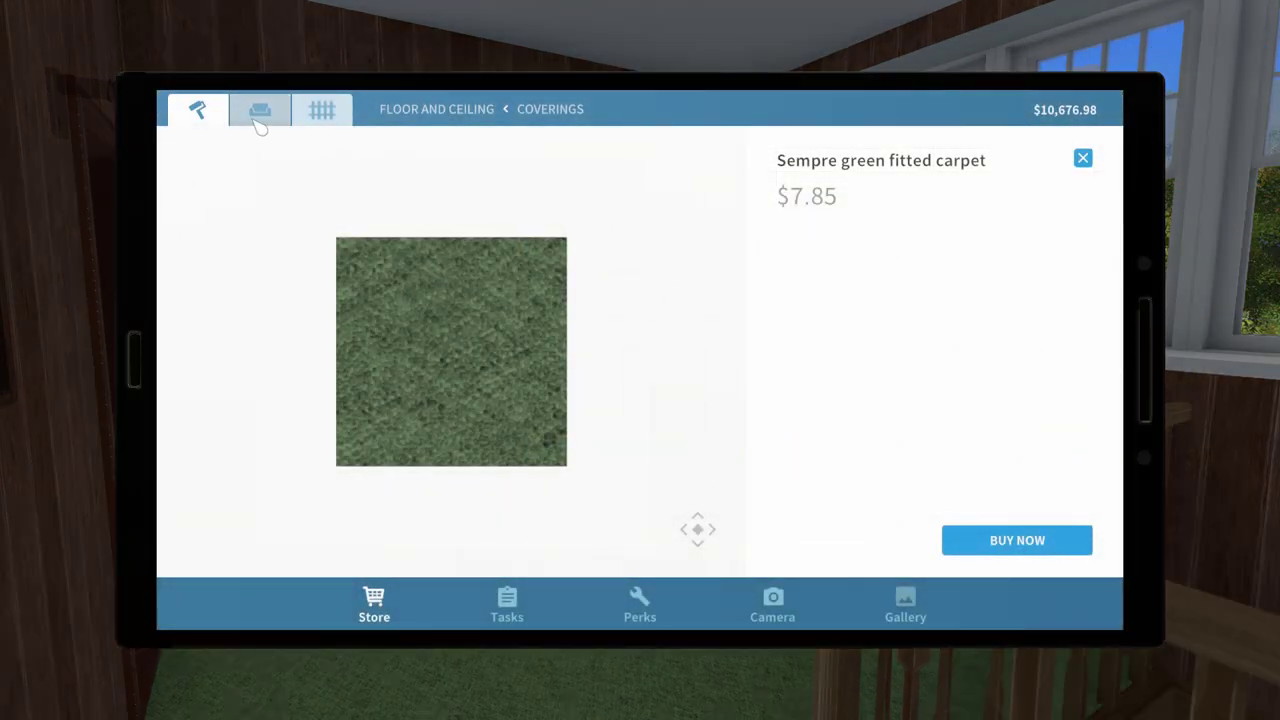
Step: Buy the Salex gray rotated panels from the Floor and ceiling category
left_click(215, 112)
left_click(200, 187)
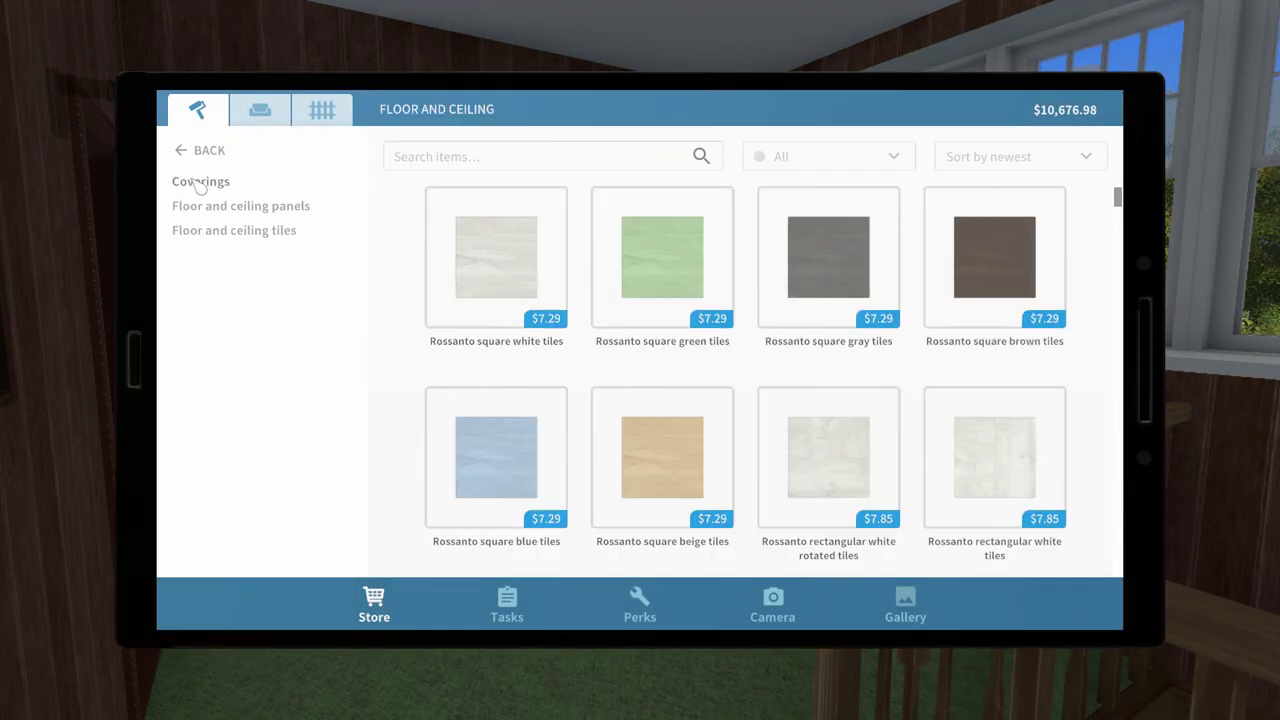
left_click(203, 155)
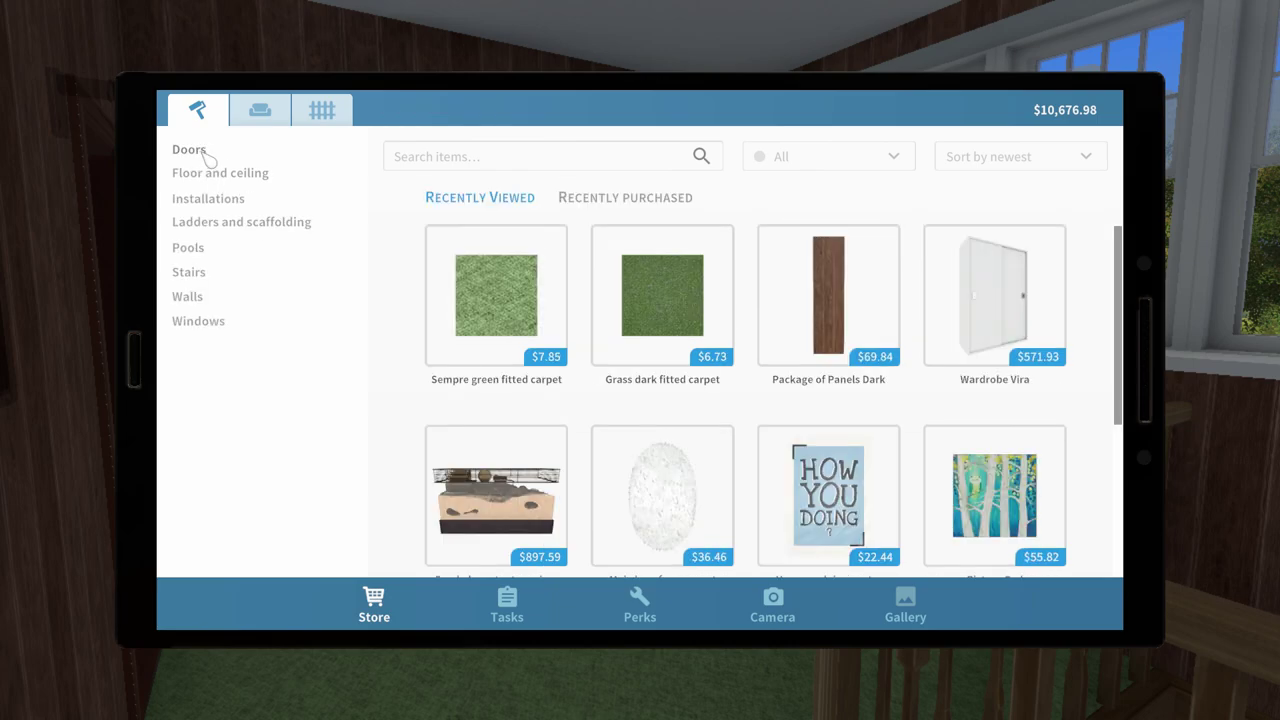
left_click(222, 175)
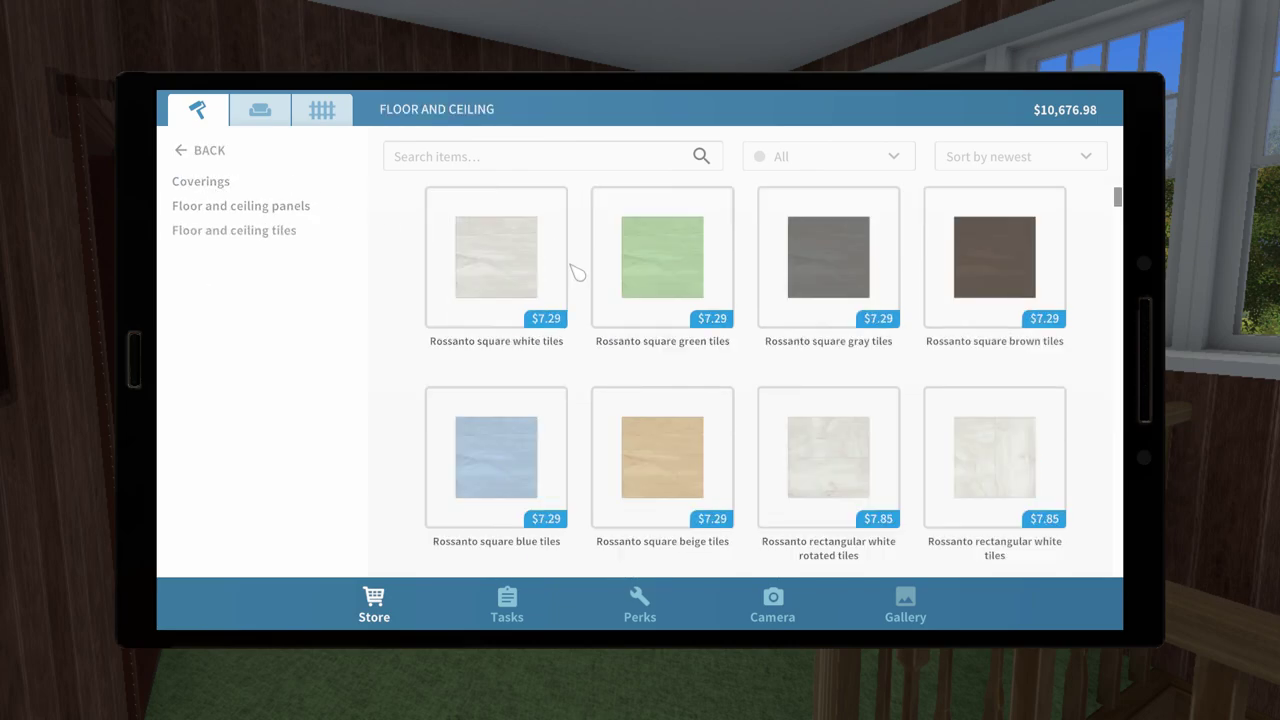
scroll(915, 382, "down", 3)
scroll(915, 382, "down", 2)
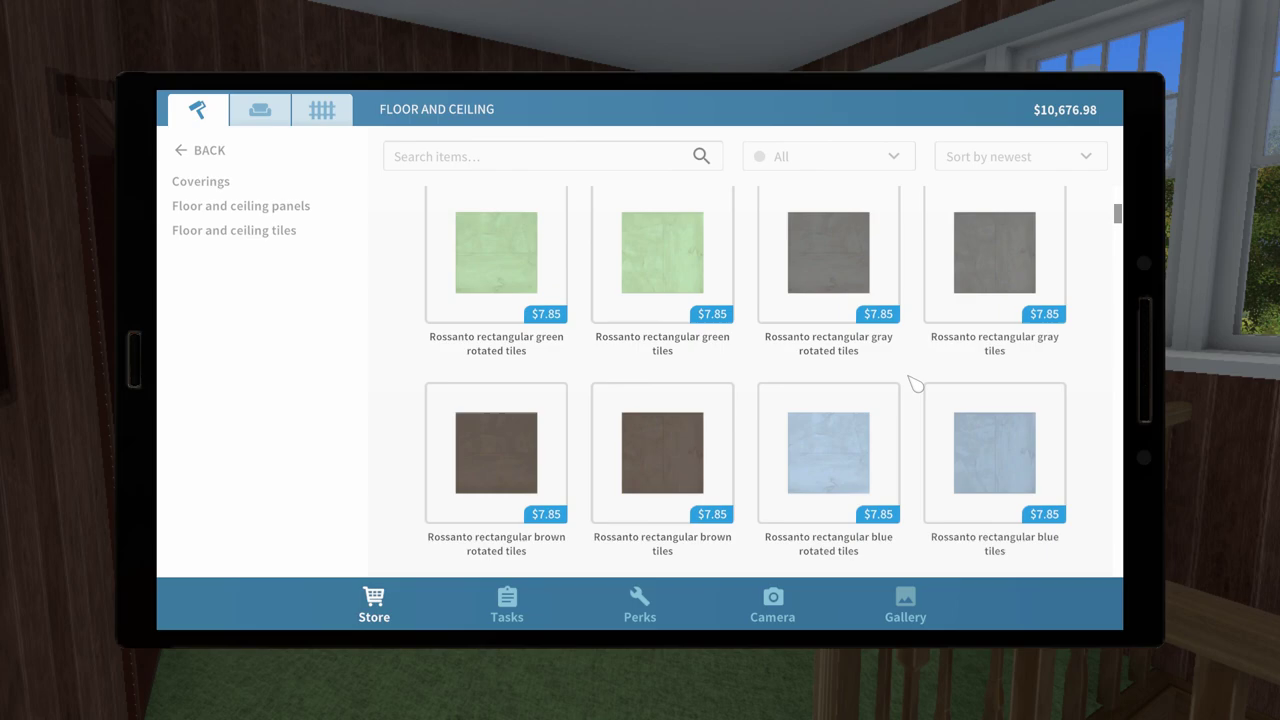
scroll(915, 382, "down", 3)
scroll(915, 382, "down", 2)
scroll(915, 382, "down", 3)
scroll(915, 382, "down", 3)
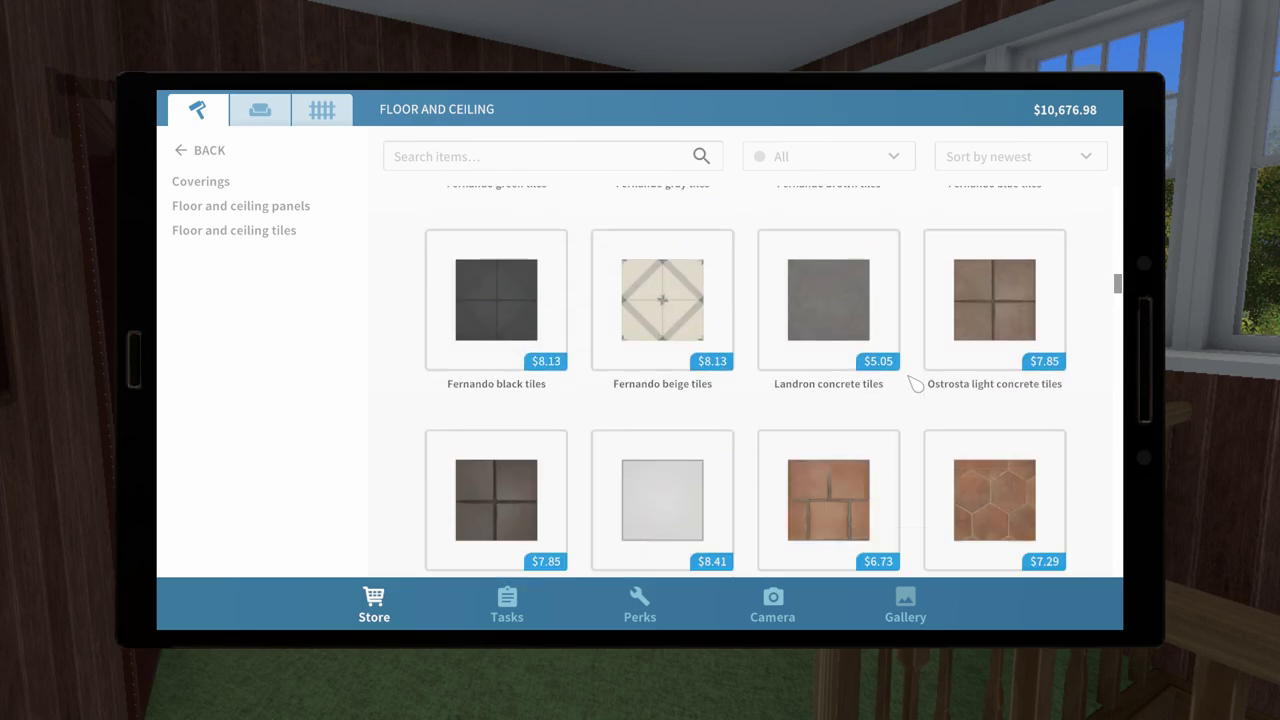
scroll(915, 382, "down", 3)
scroll(915, 382, "down", 3)
scroll(915, 382, "up", 3)
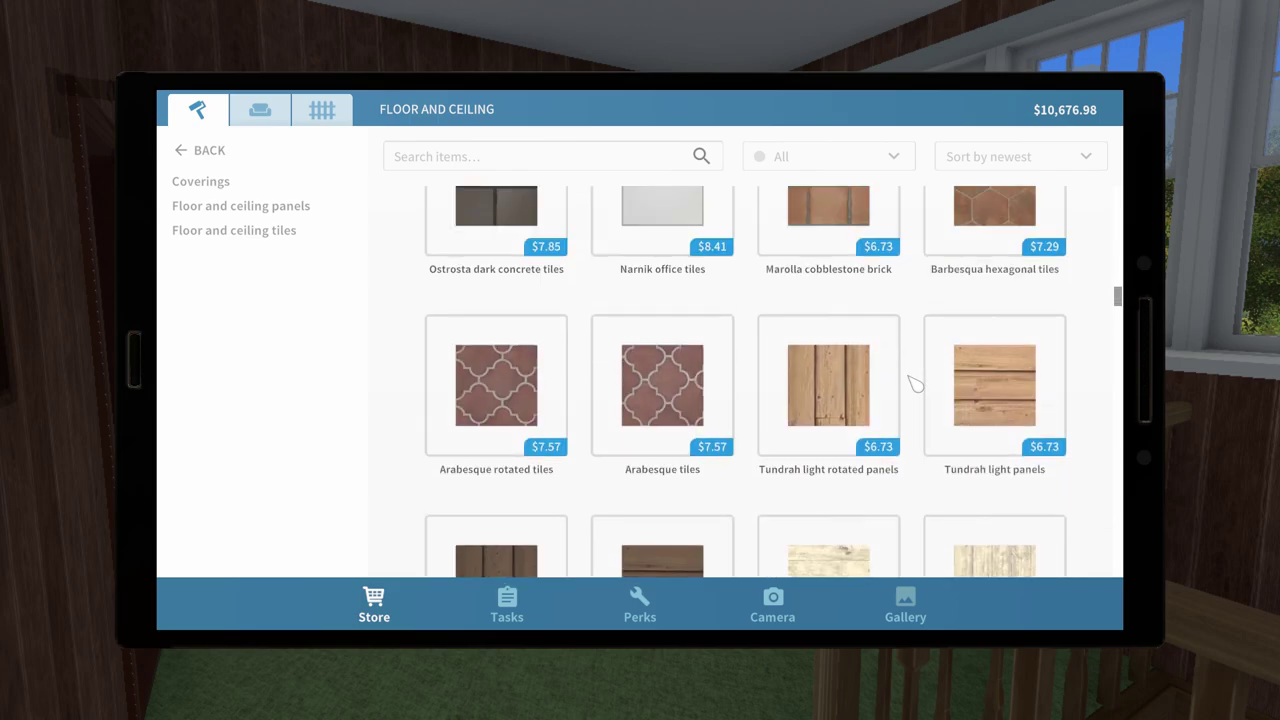
scroll(915, 382, "down", 3)
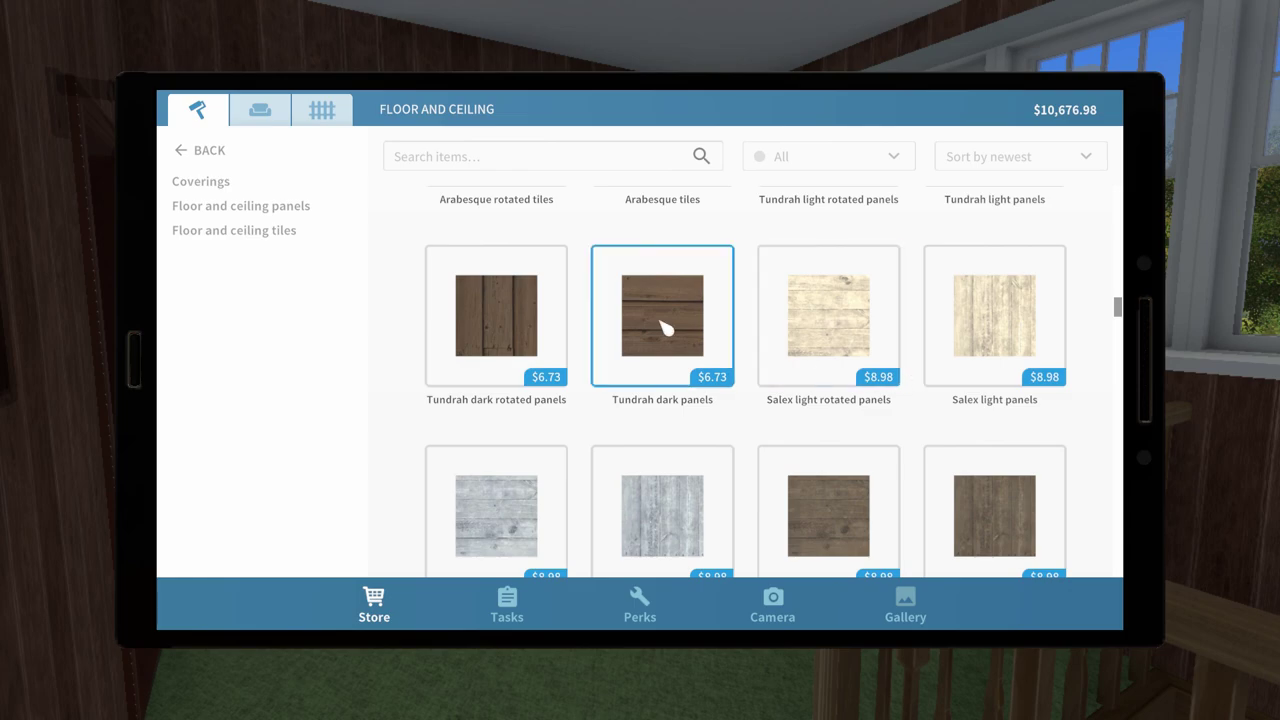
scroll(922, 360, "down", 3)
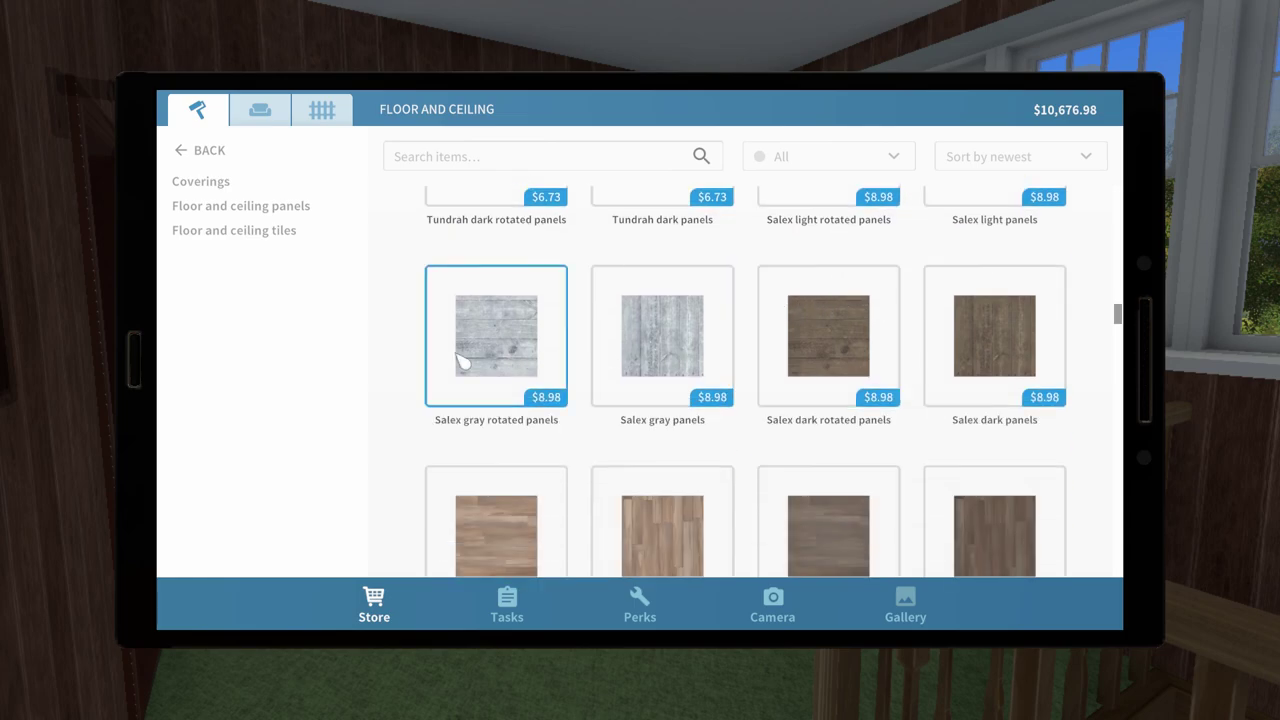
left_click(483, 326)
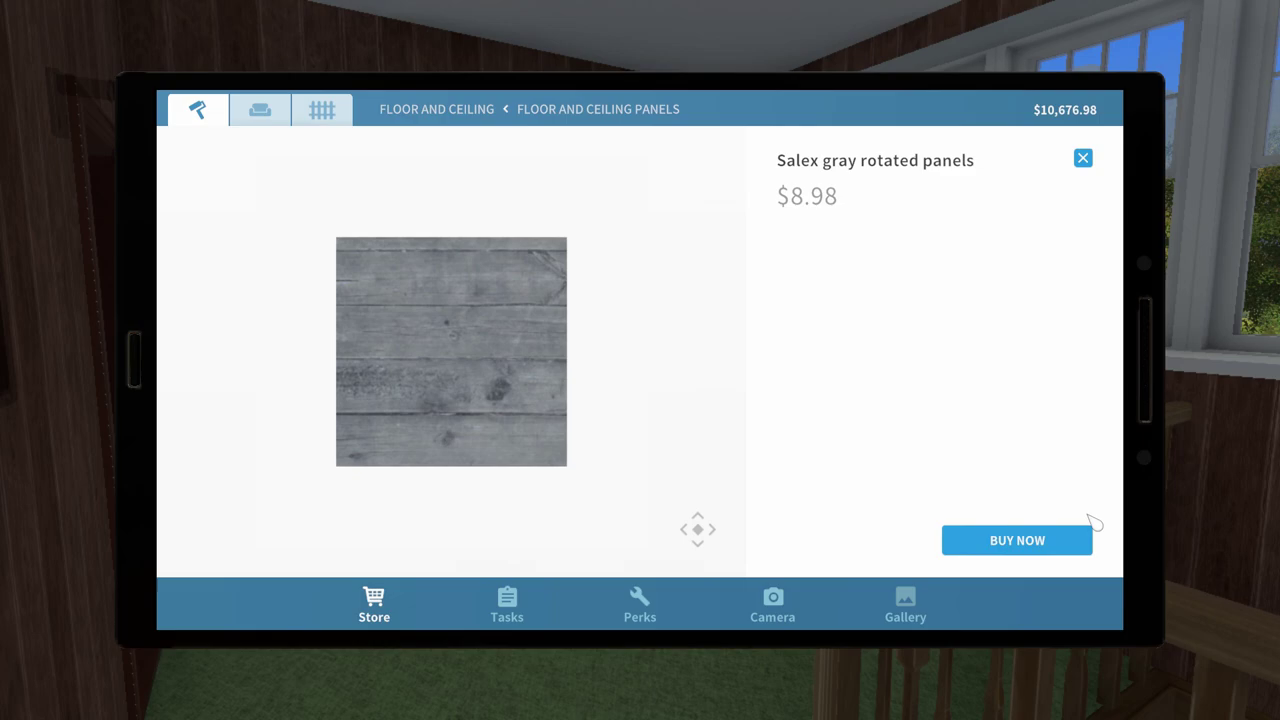
left_click(1017, 540)
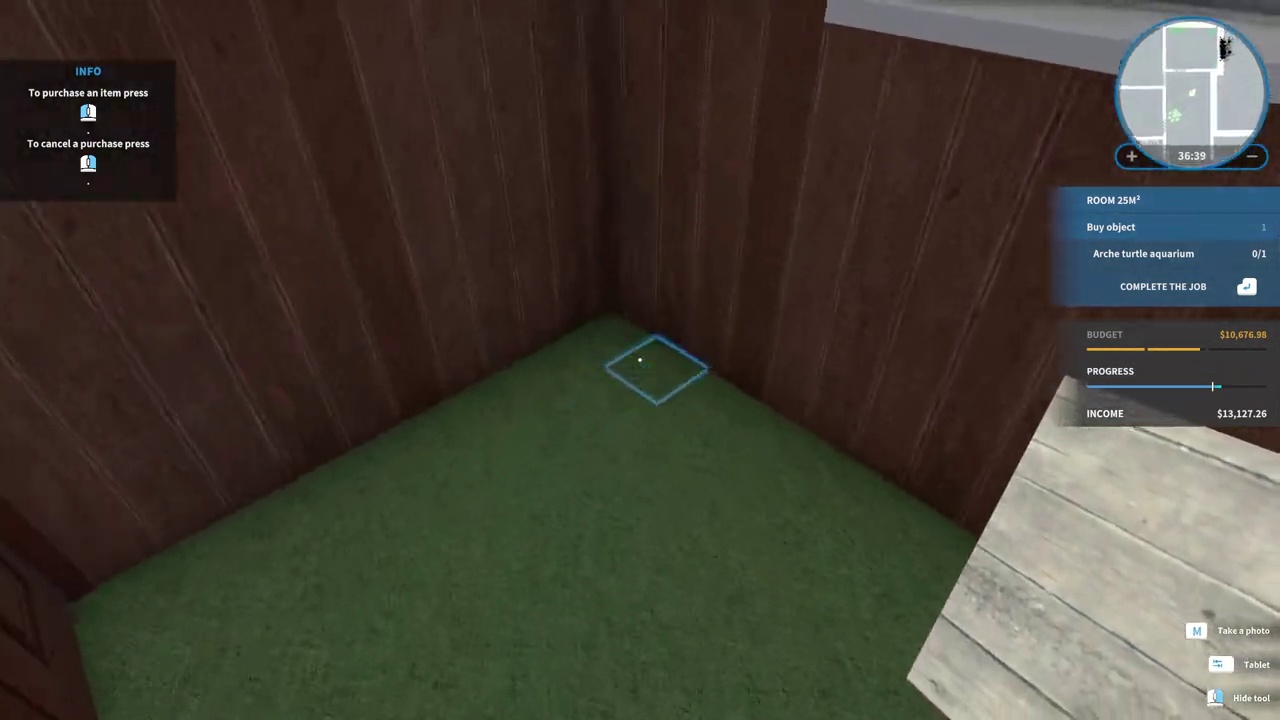
Step: Lay gray Salex planks over the room, stair landing and hallway floors, then walk back in
left_click_drag(640, 360, 640, 360)
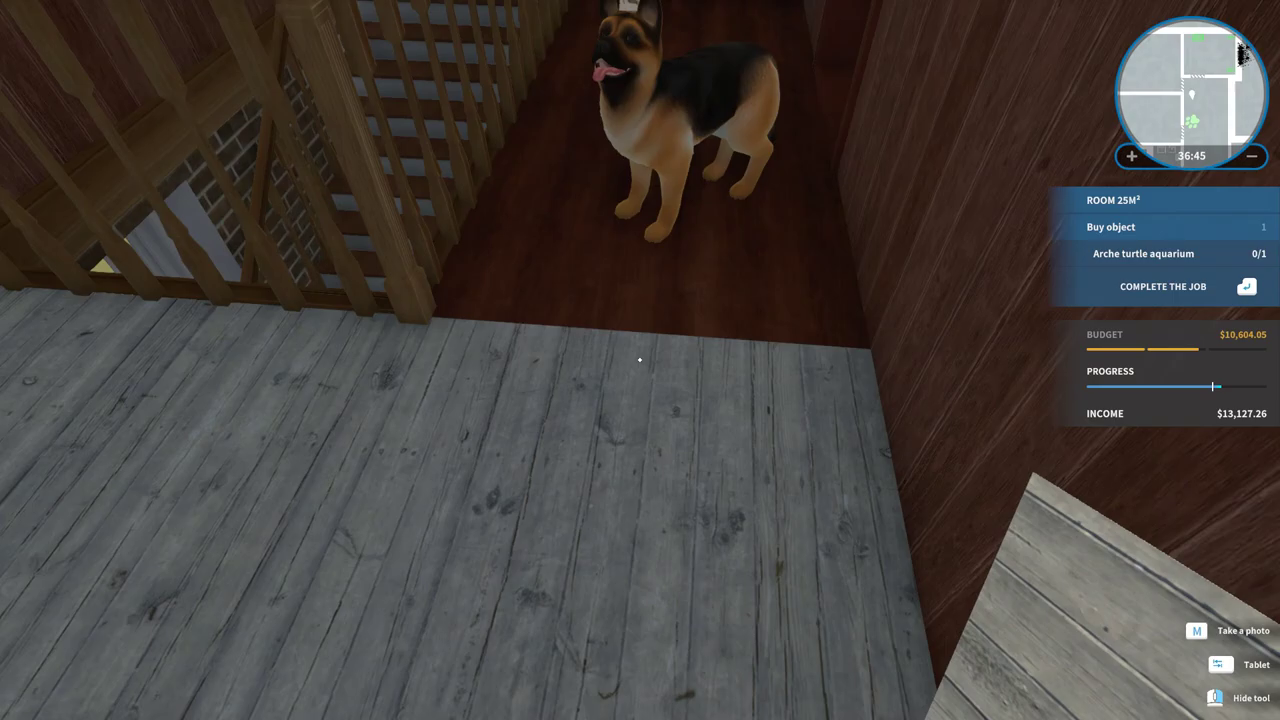
left_click_drag(640, 360, 640, 360)
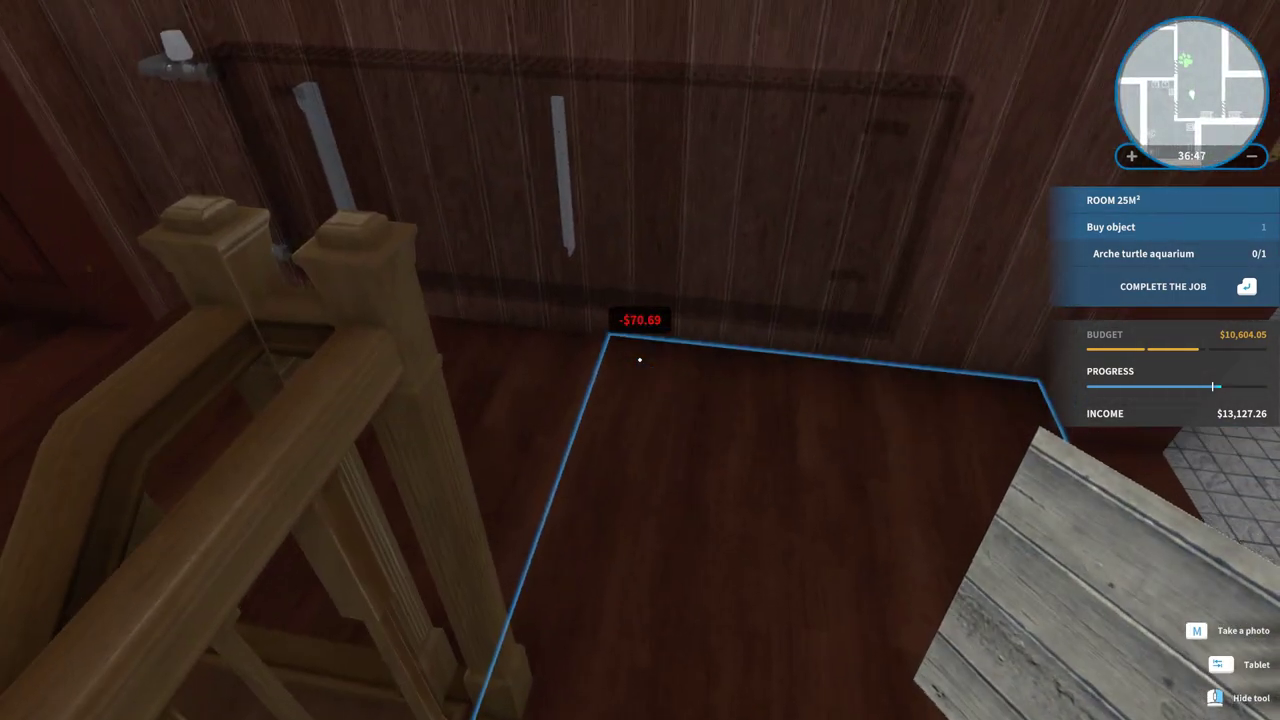
left_click_drag(640, 360, 640, 360)
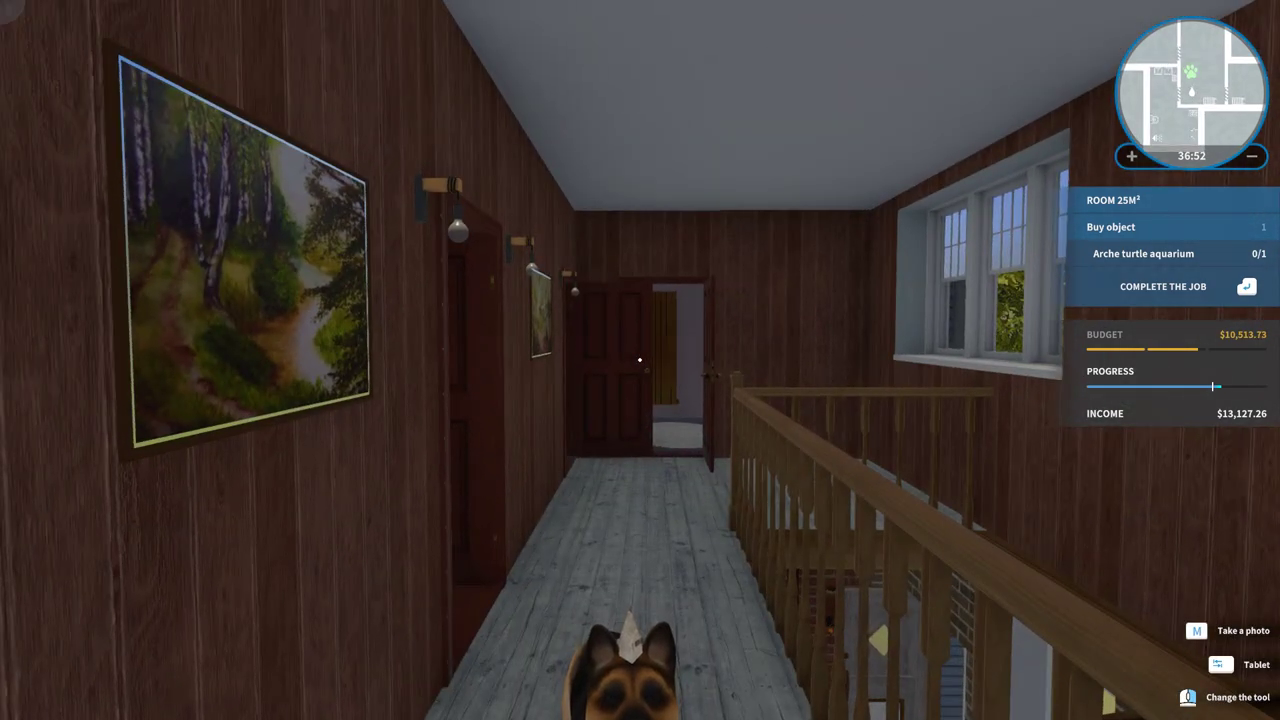
key("w")
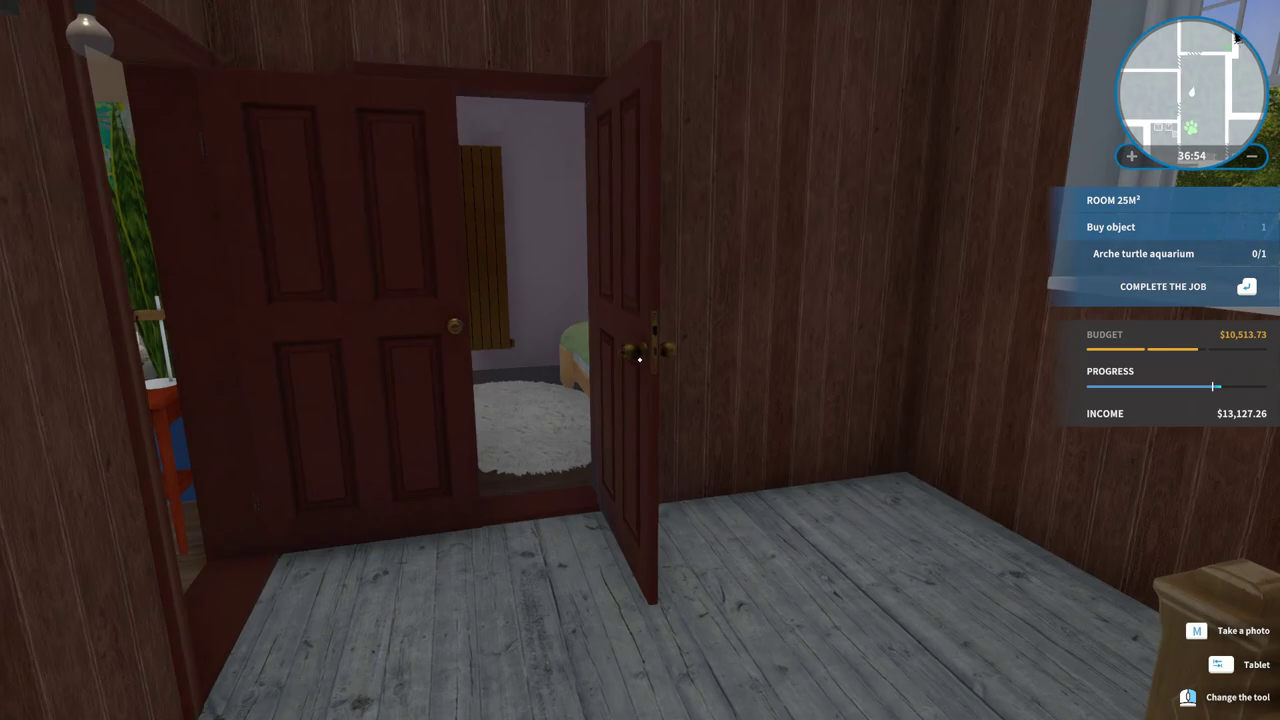
key("w")
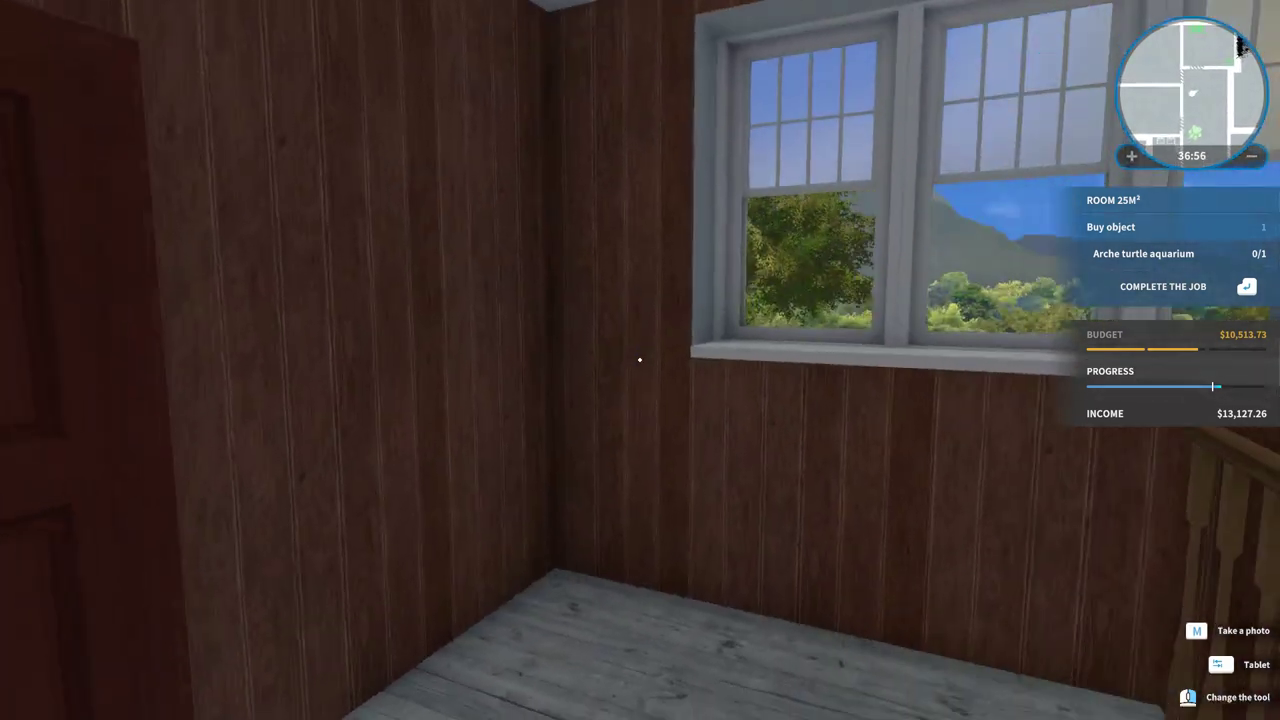
key("w")
Step: Buy the Arche turtle aquarium in grey oak, gray wood and white steel from the task list
key("Tab")
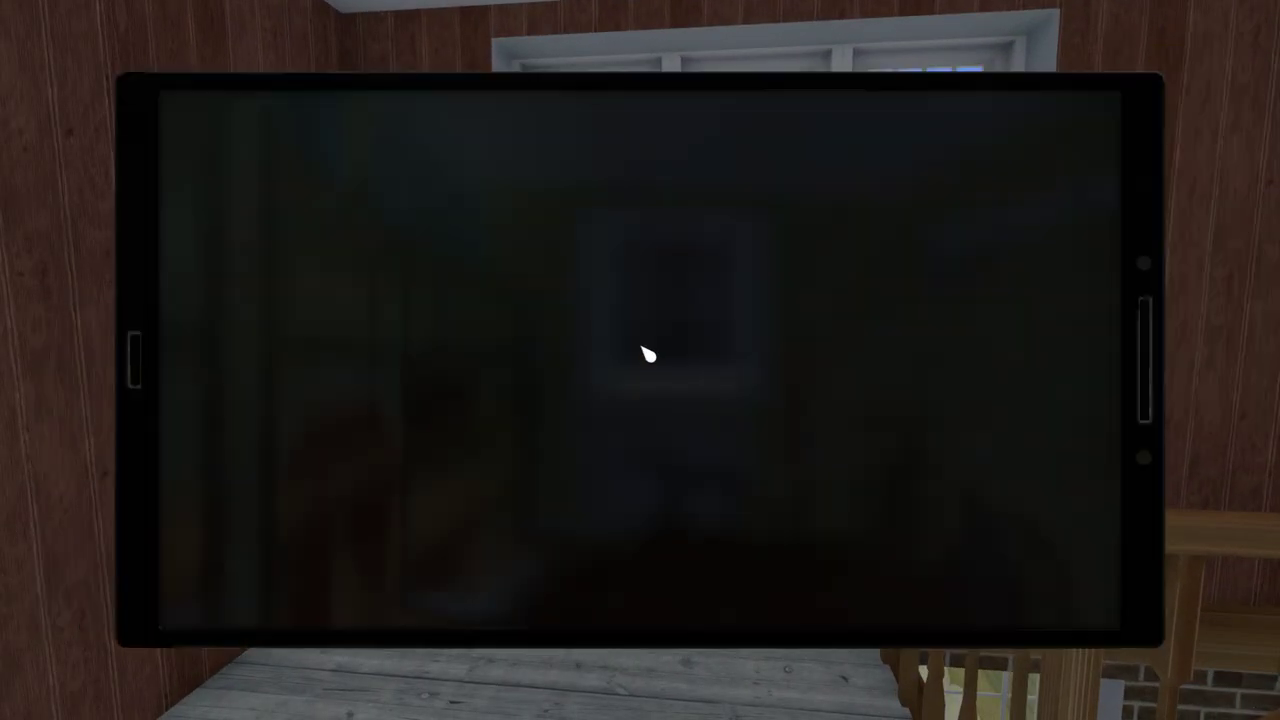
left_click(500, 612)
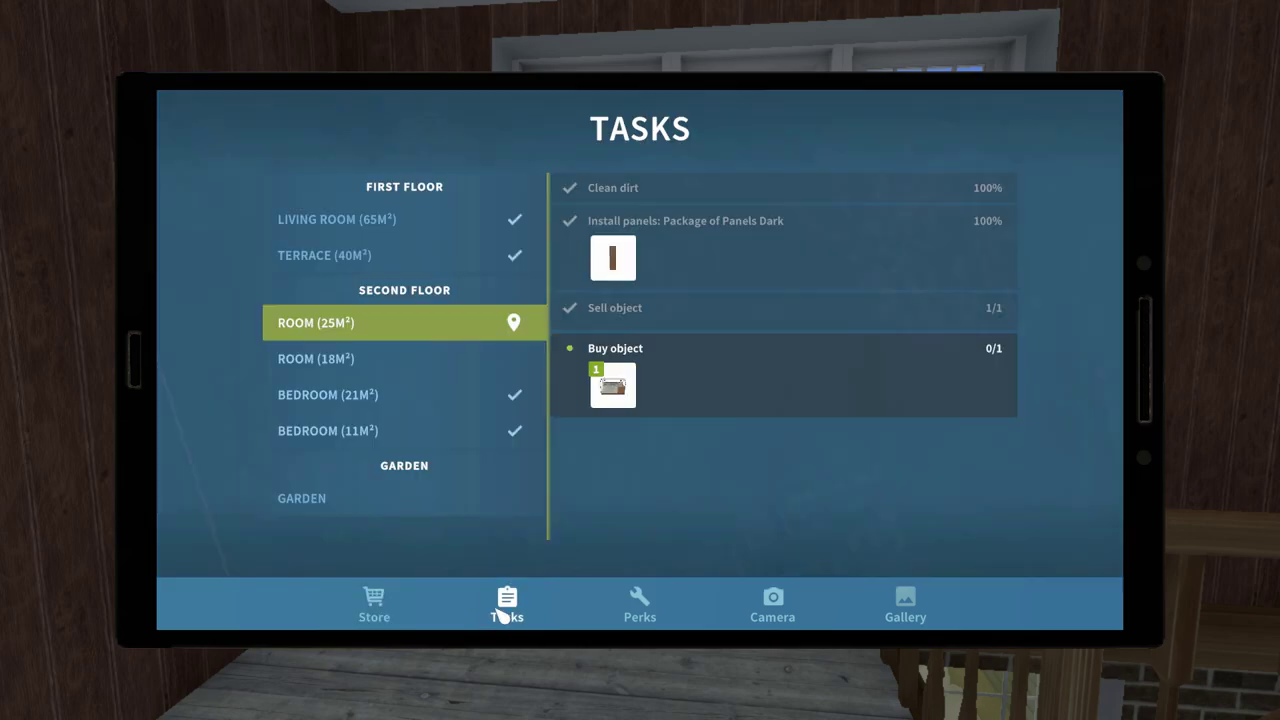
left_click(630, 378)
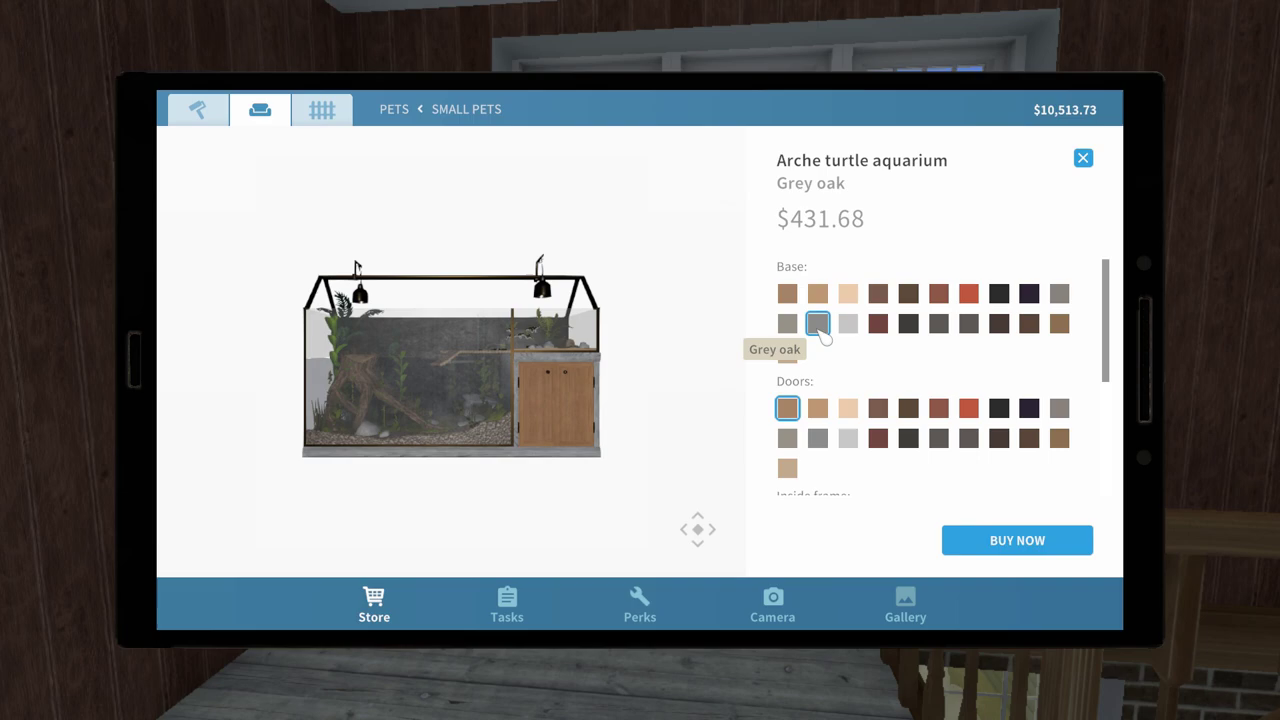
scroll(828, 445, "down", 2)
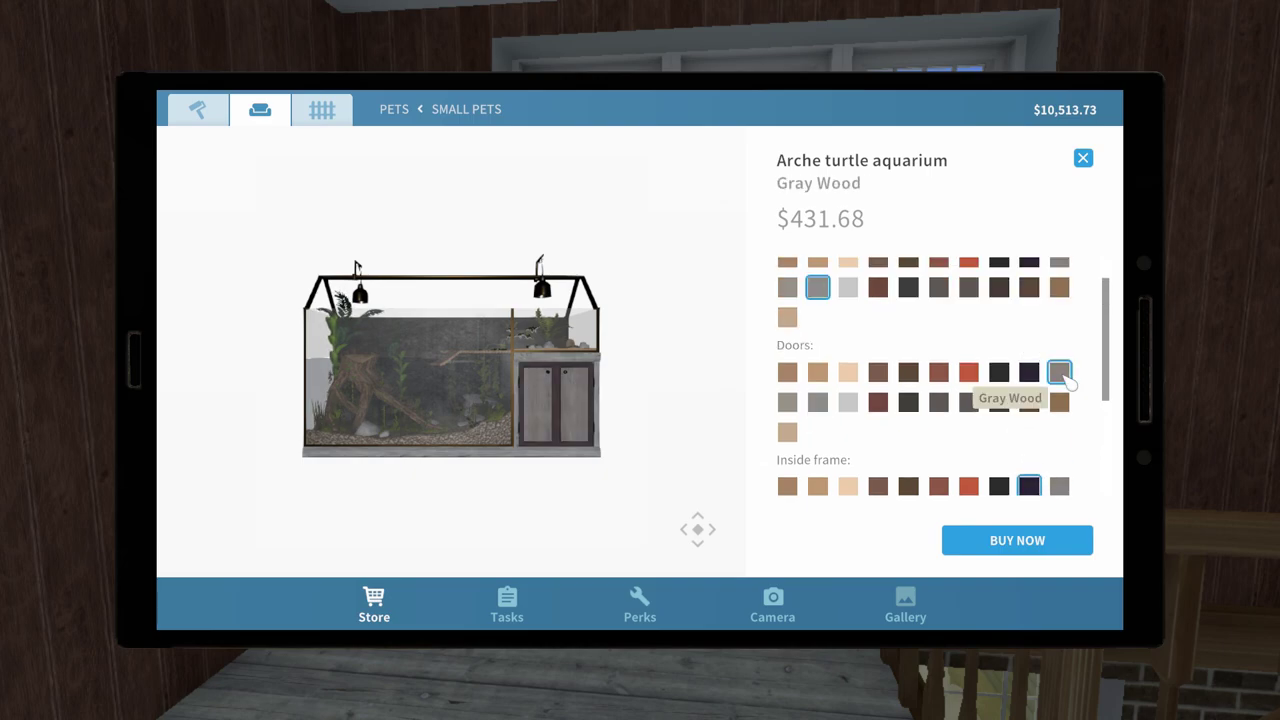
scroll(1032, 316, "up", 1)
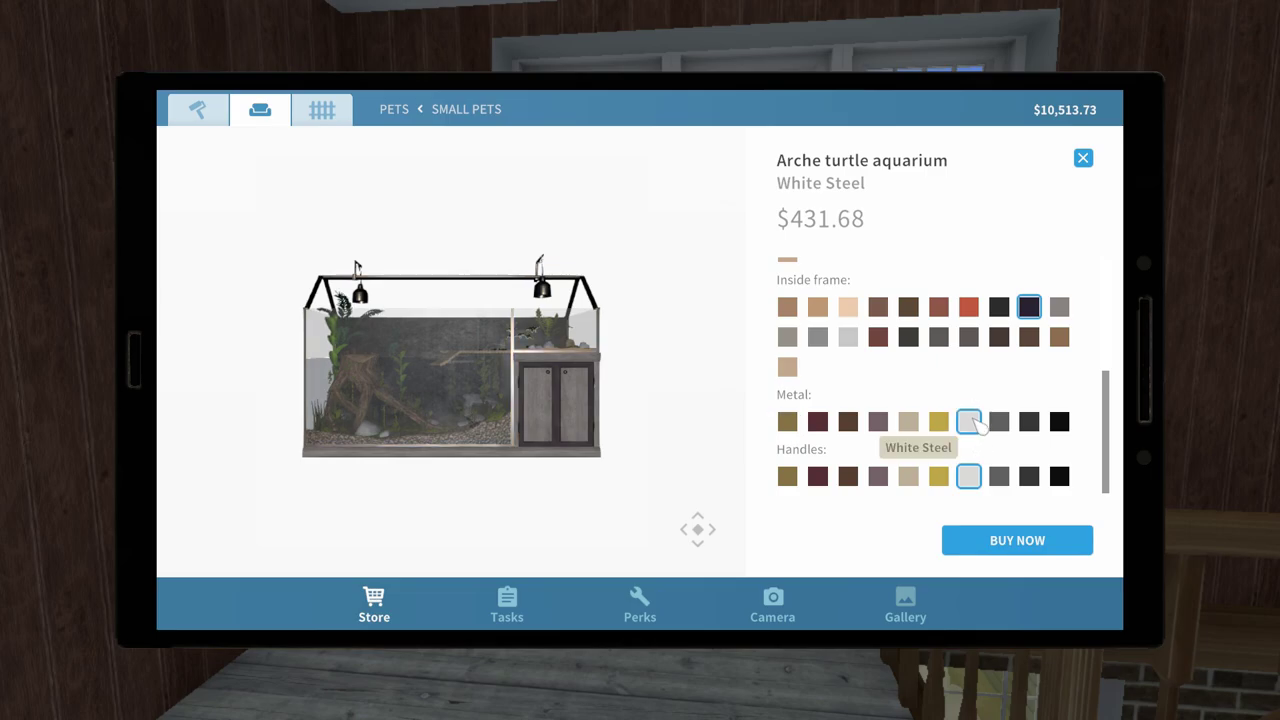
left_click(1017, 540)
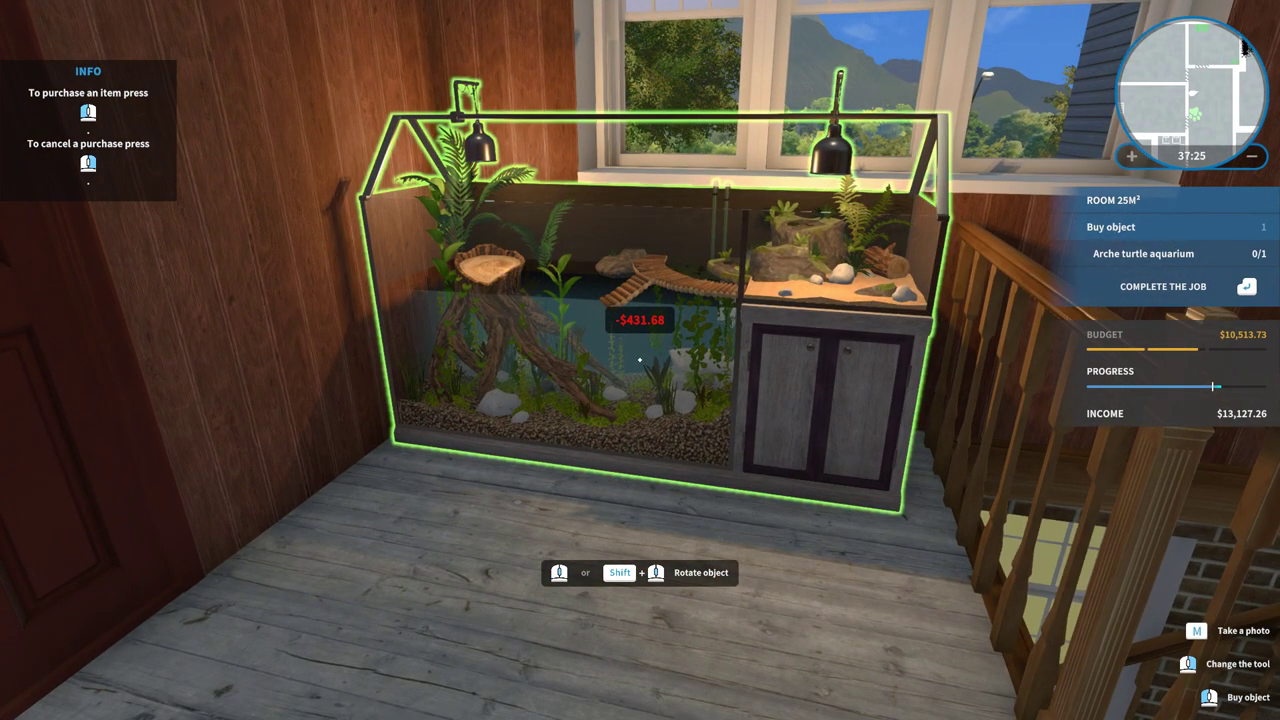
Step: Set the turtle aquarium down beneath the window
left_click(640, 360)
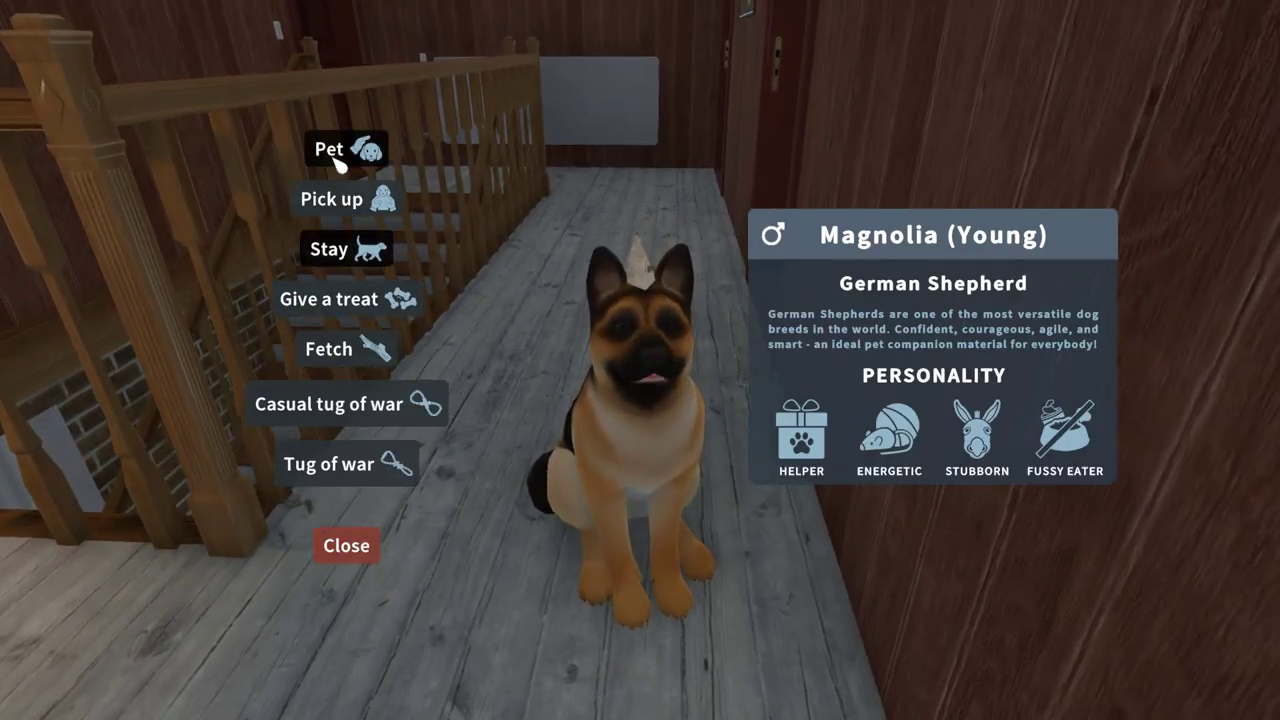
Step: Reposition the German Shepherd and photograph it beside the turtle aquarium with the tablet camera
left_click(352, 199)
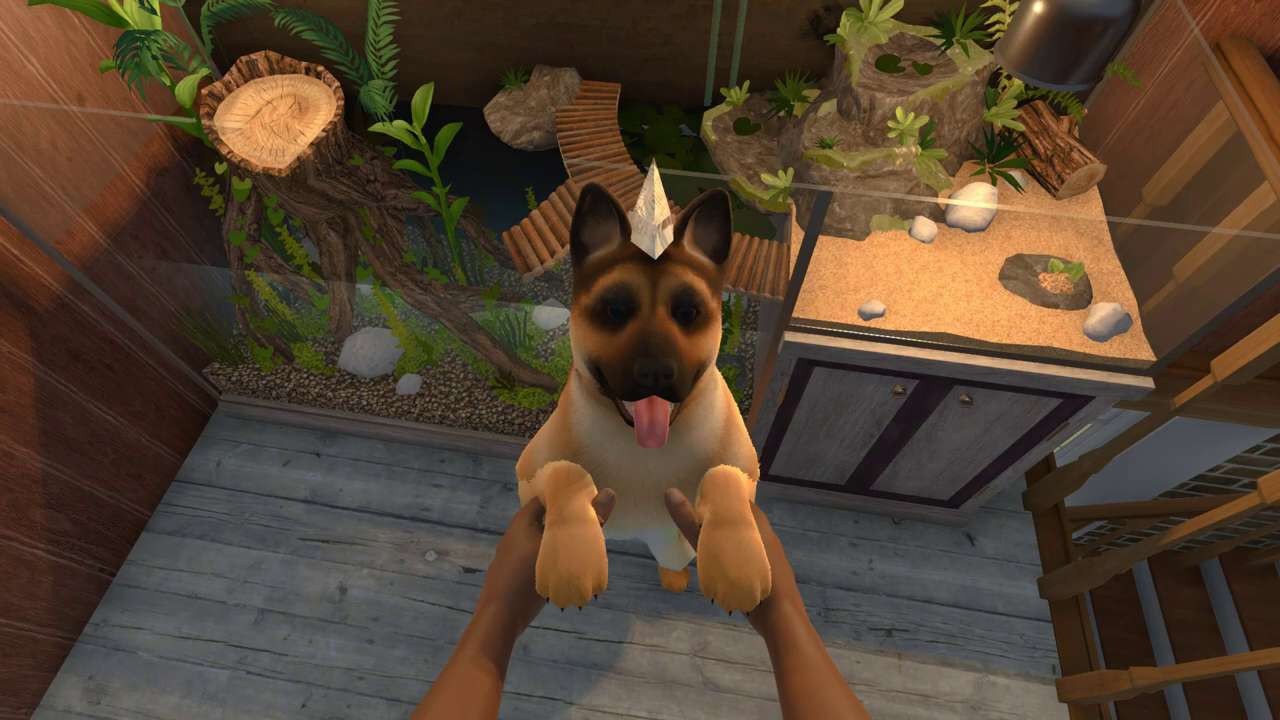
right_click(640, 360)
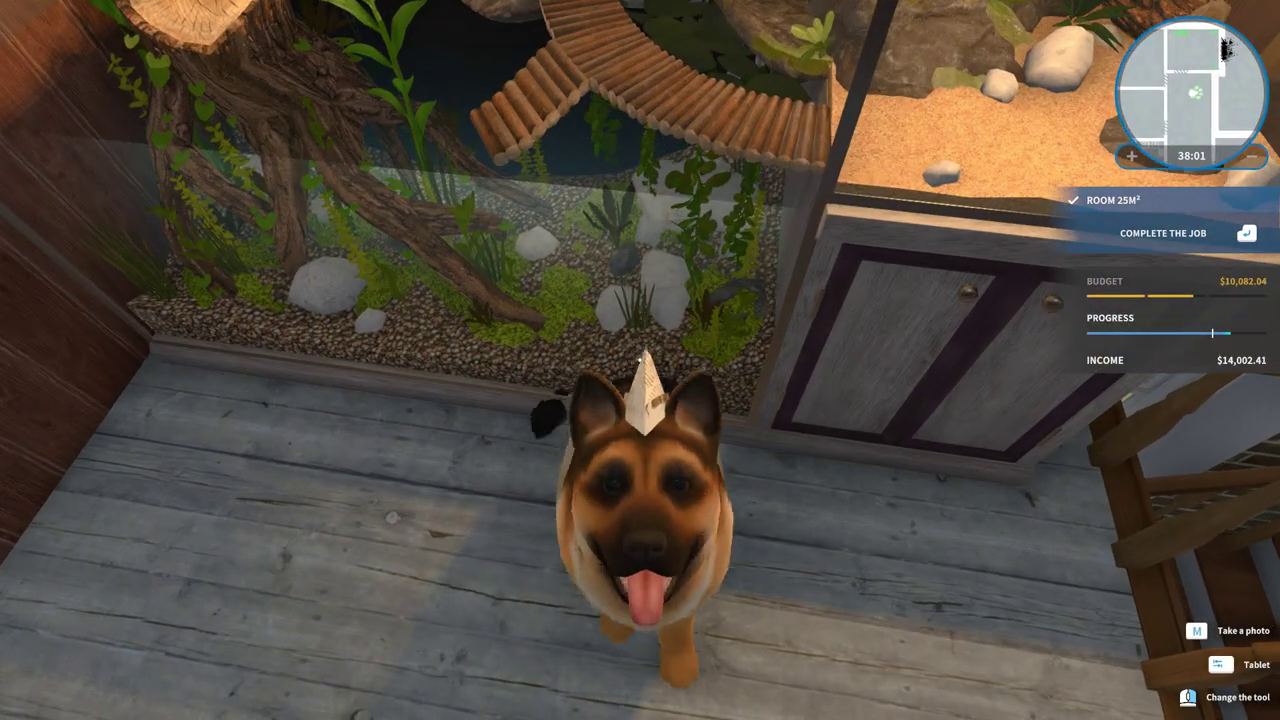
key("Tab")
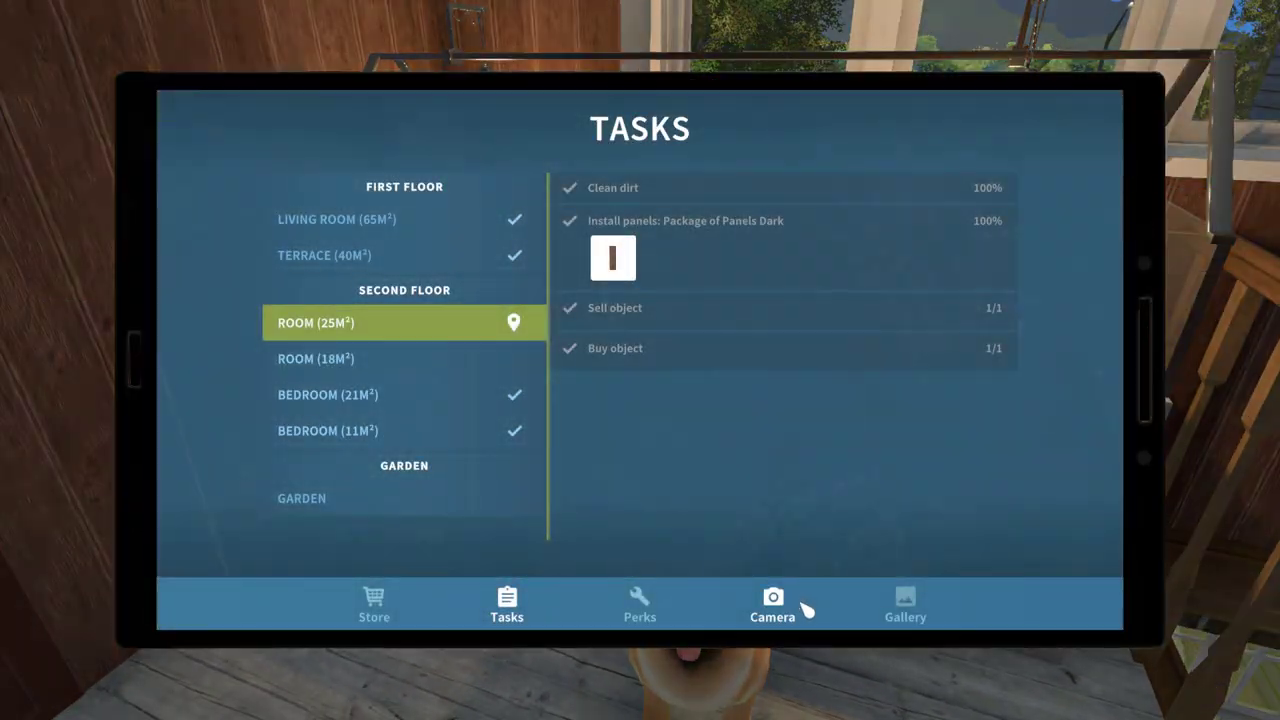
left_click(805, 595)
key("Escape")
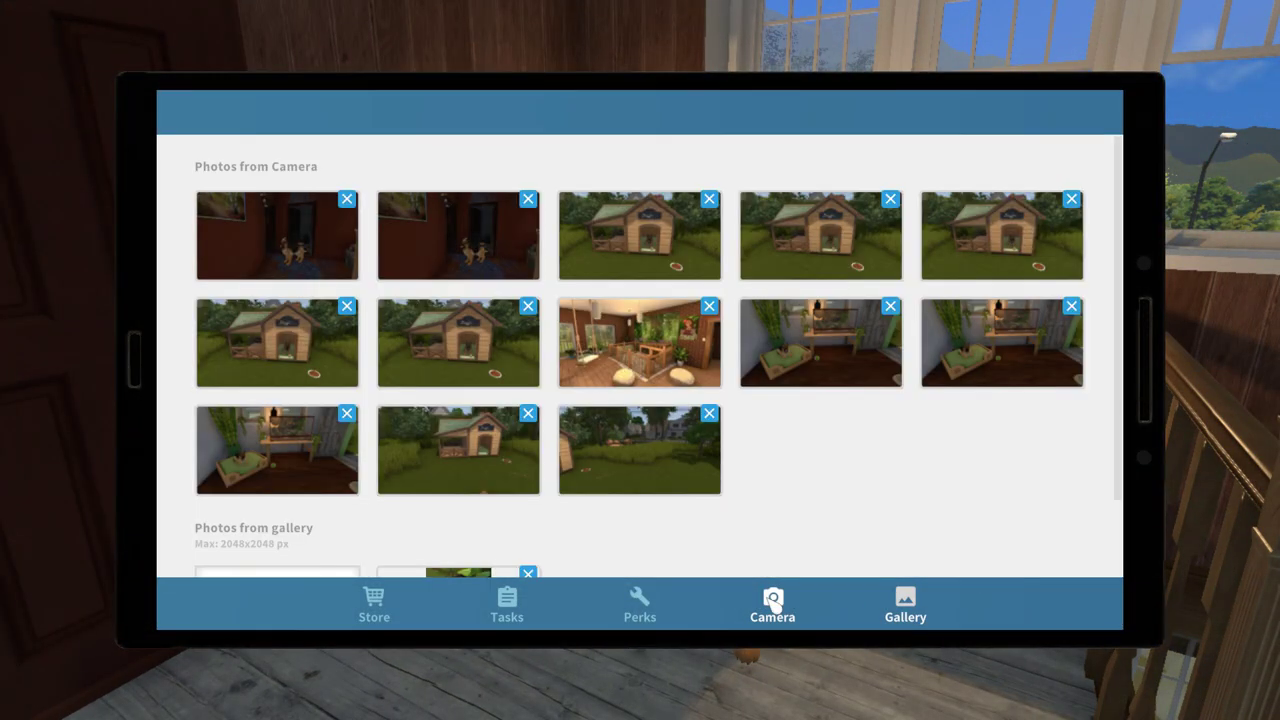
left_click(772, 600)
left_click(1077, 345)
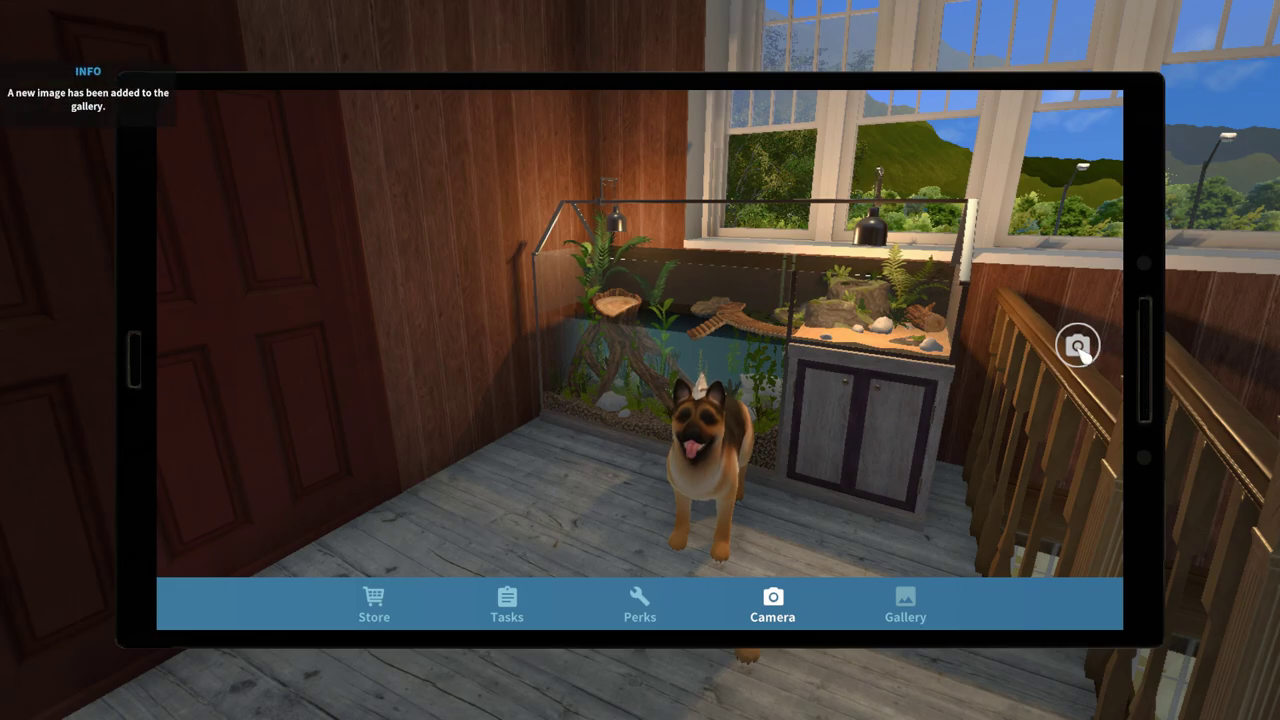
key("Tab")
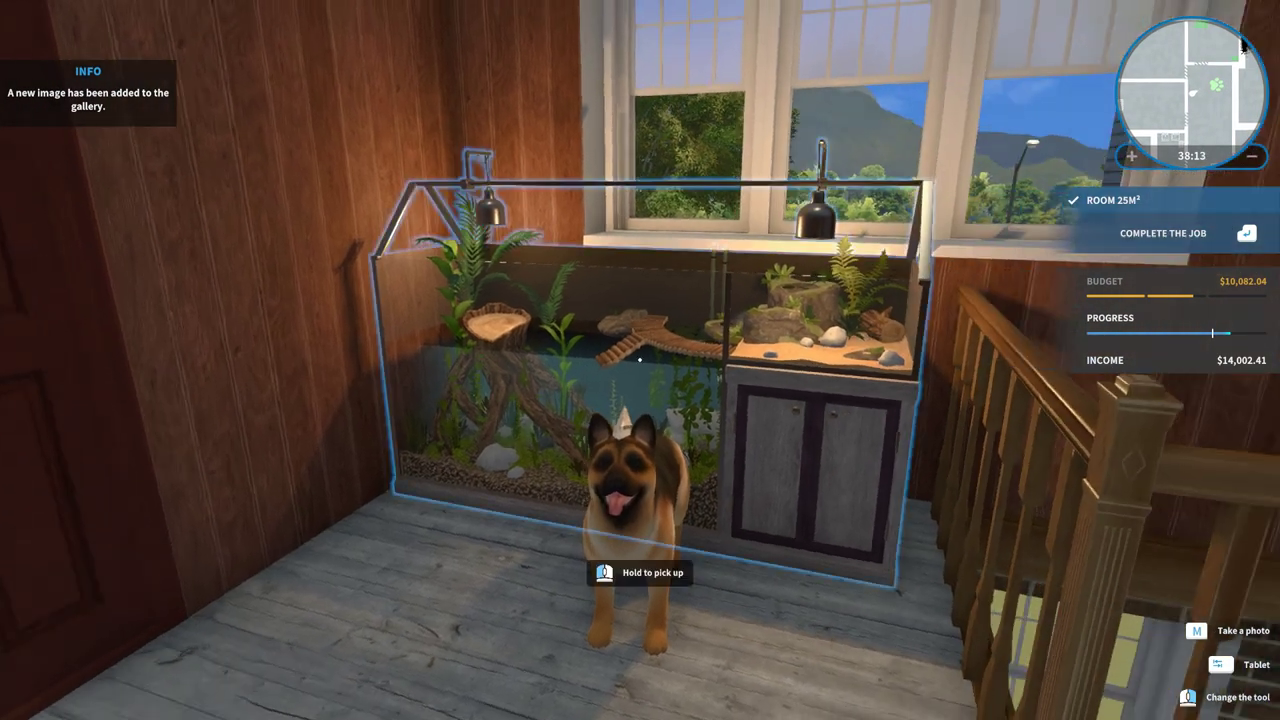
Step: Walk into the 21 m² bedroom and look around the hamster cage
key("w")
key("w")
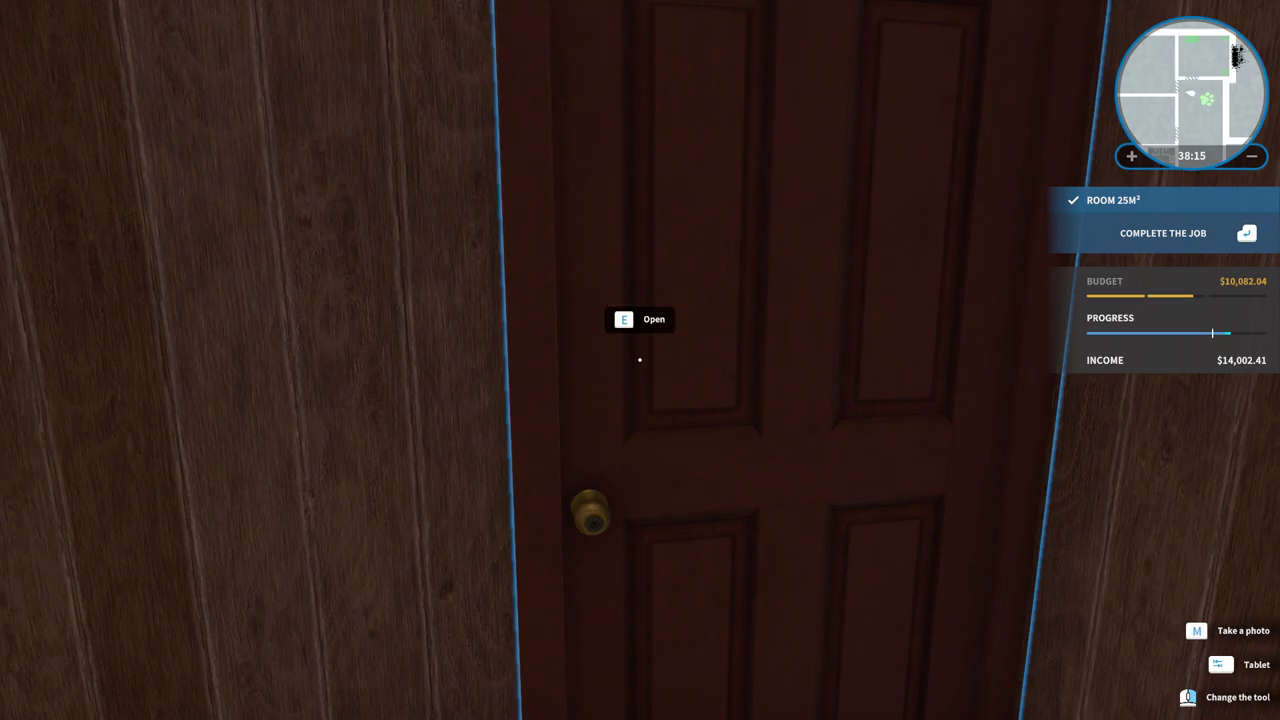
left_click(640, 360)
key("w")
key("w")
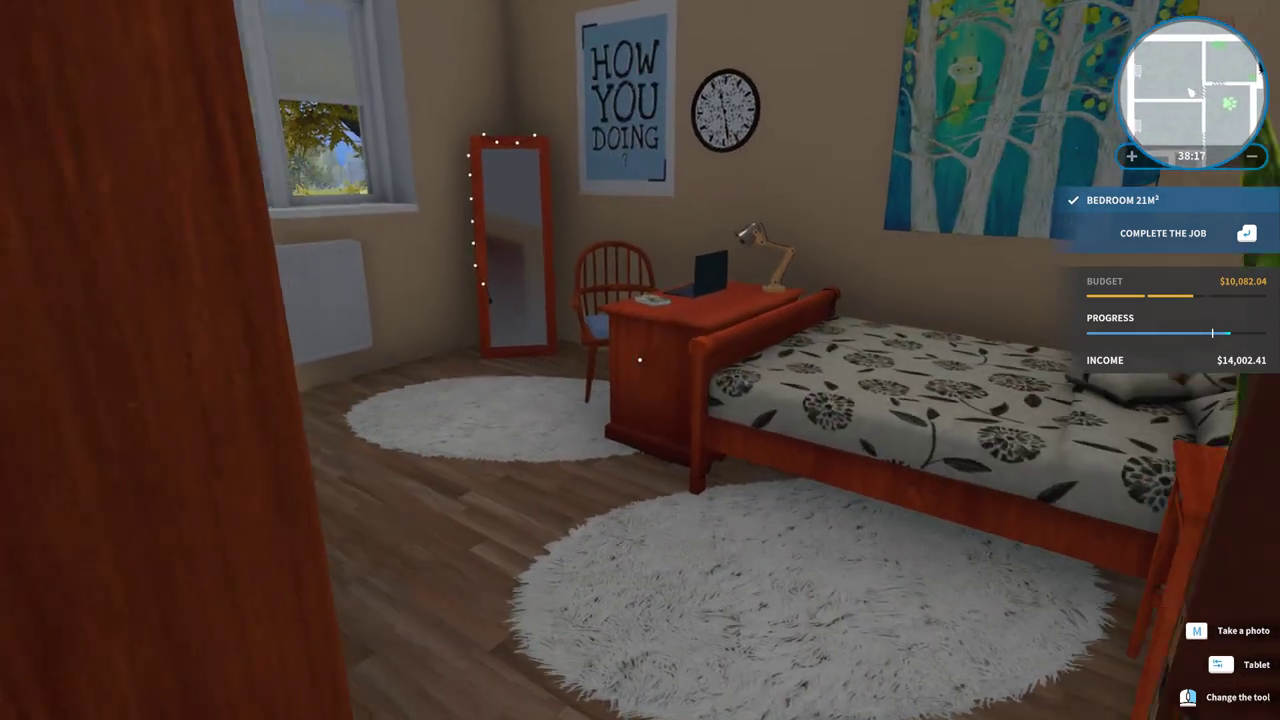
key("w")
key("w")
key("w")
key("w")
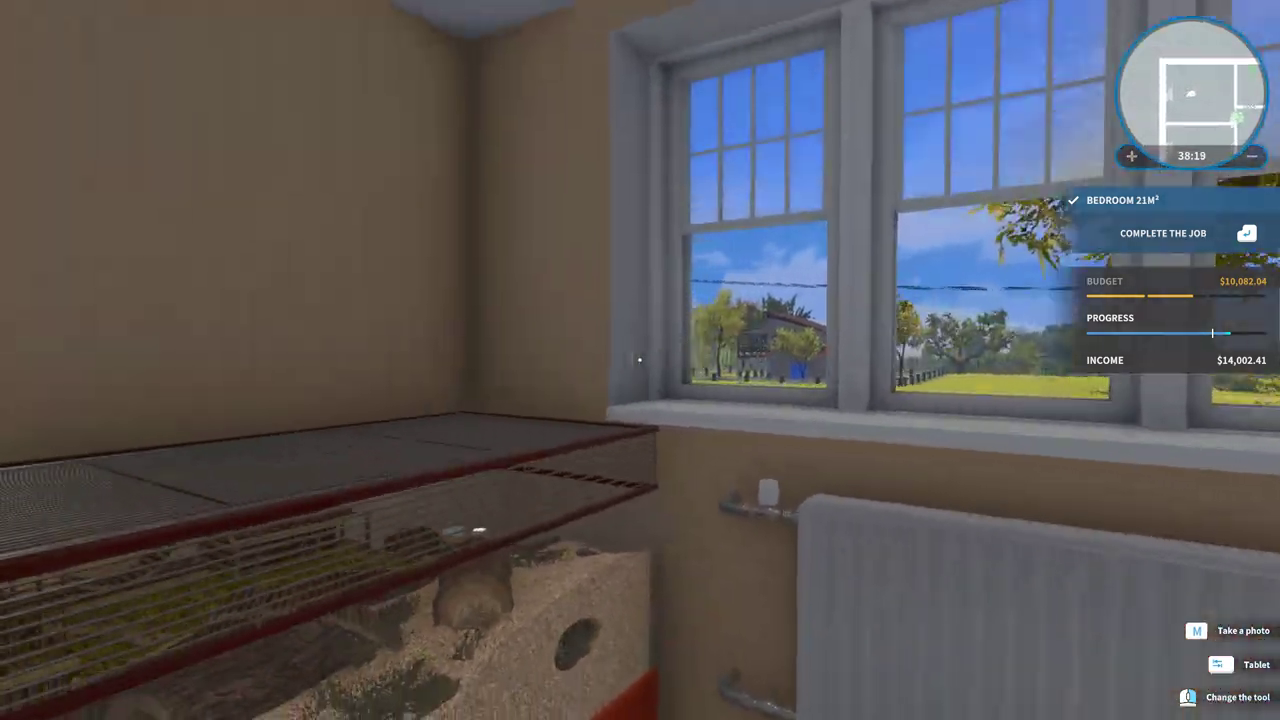
key("w")
key("w")
key("w")
key("w")
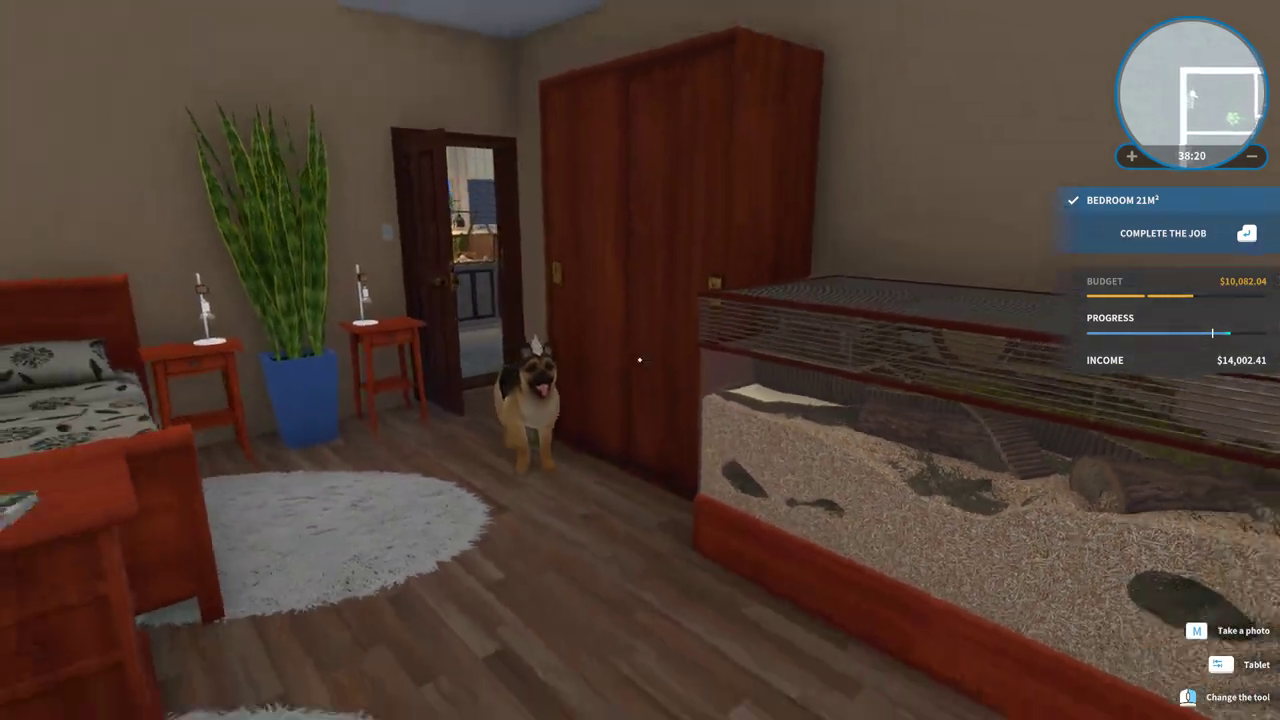
key("w")
key("w")
key("w")
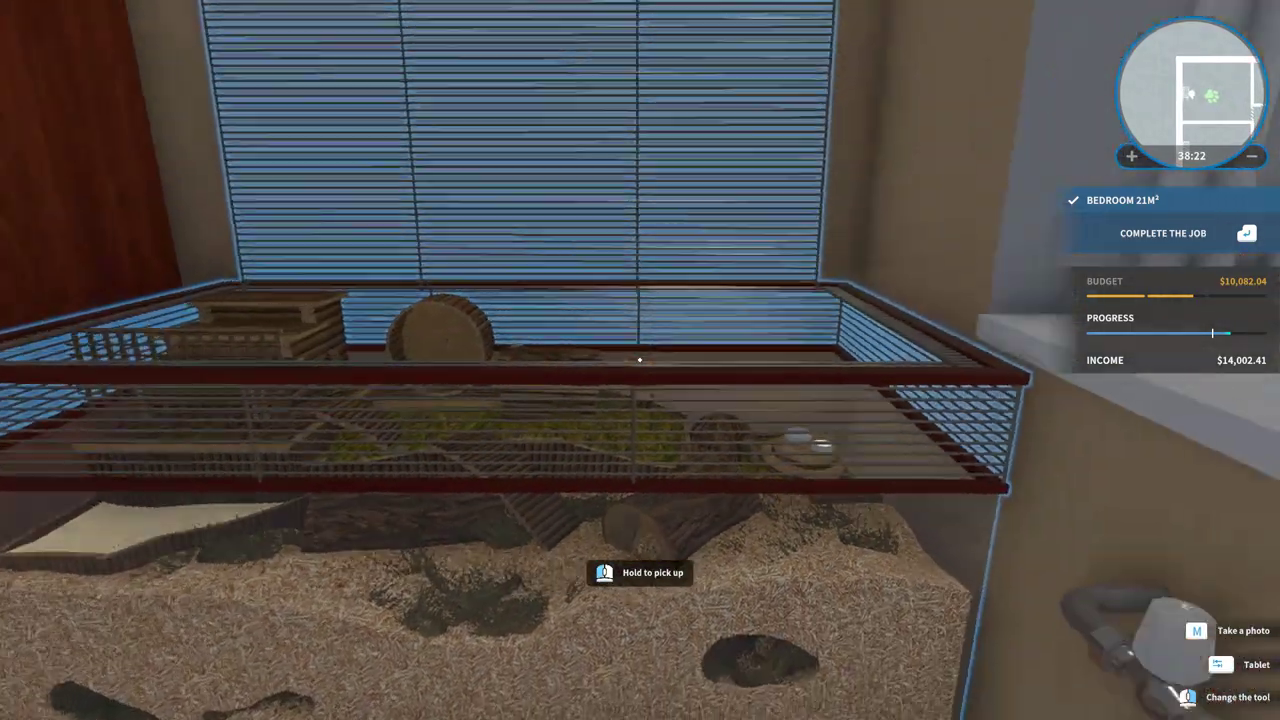
key("w")
key("w")
key("w")
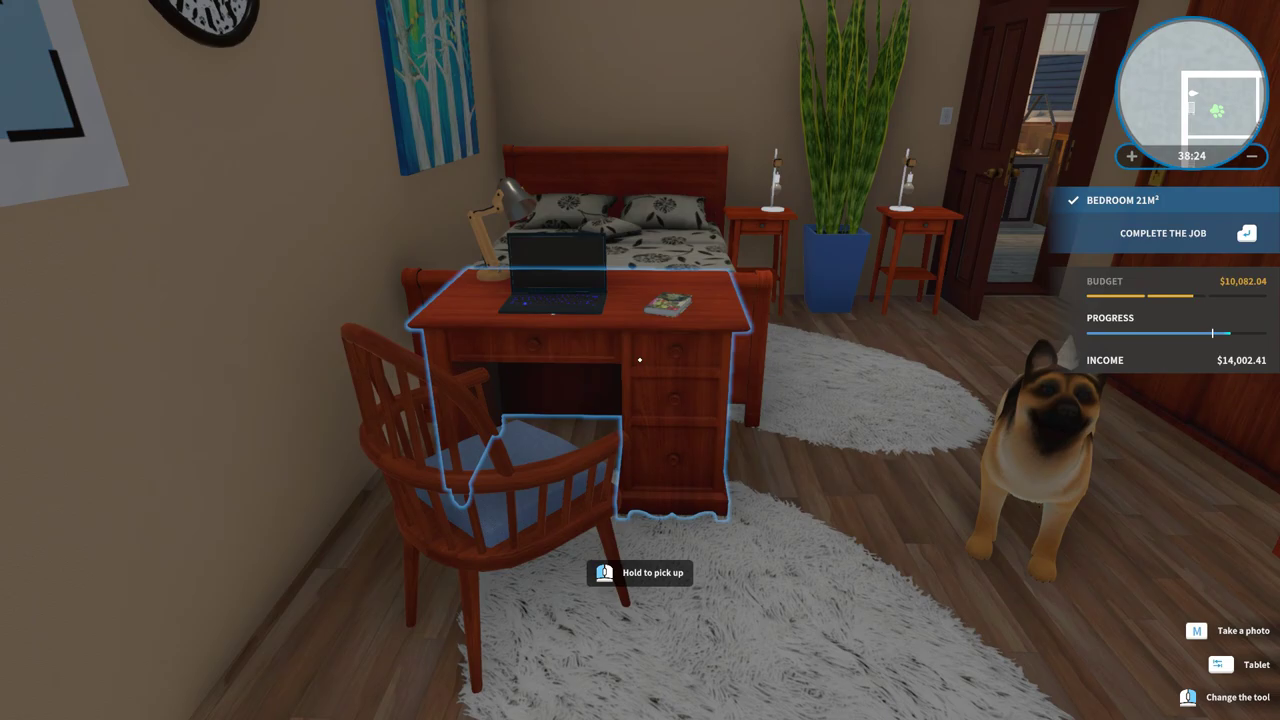
key("w")
key("w")
key("w")
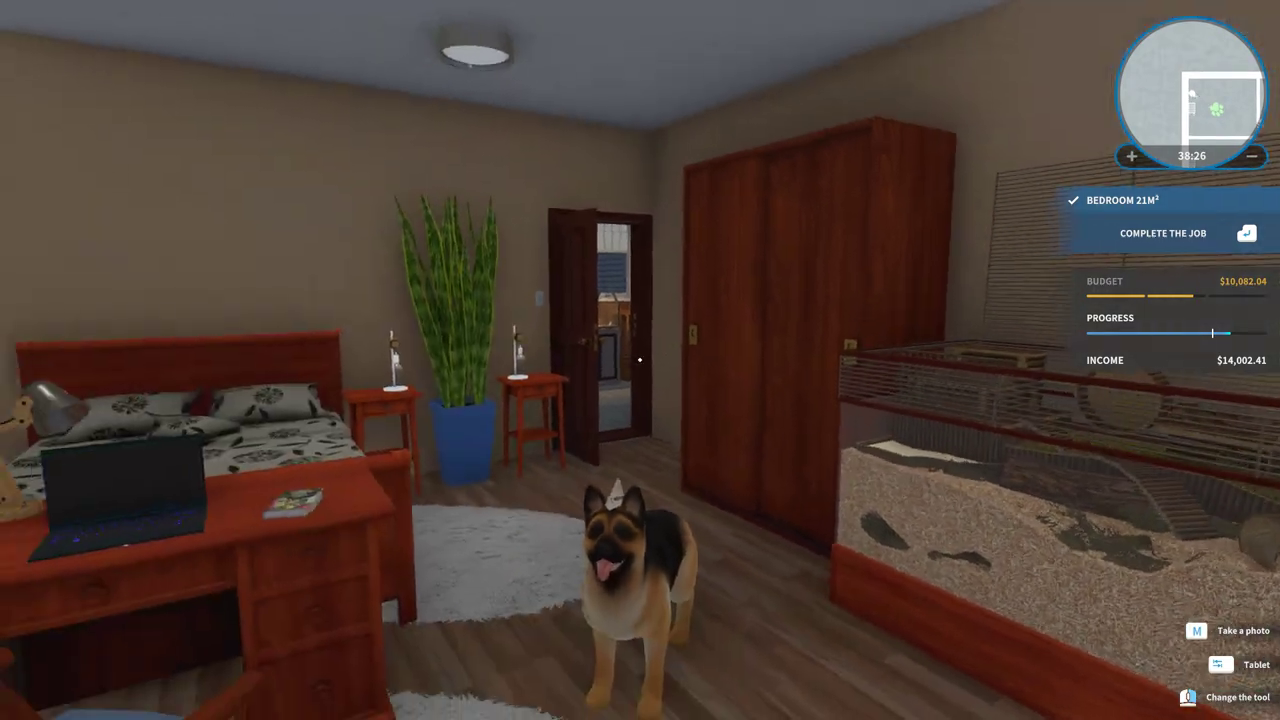
Step: Step out into the hallway and return to the bedroom, facing the bed and desk
key("w")
key("w")
key("w")
key("w")
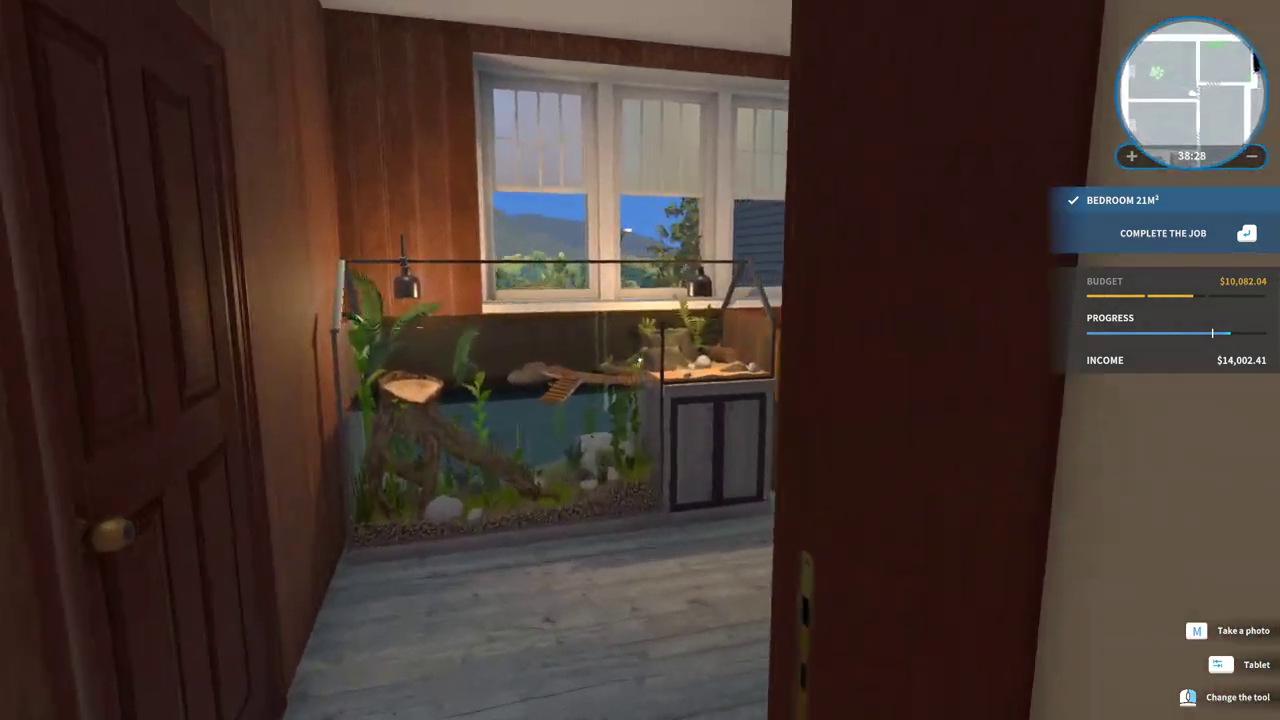
key("w")
key("w")
key("w")
key("w")
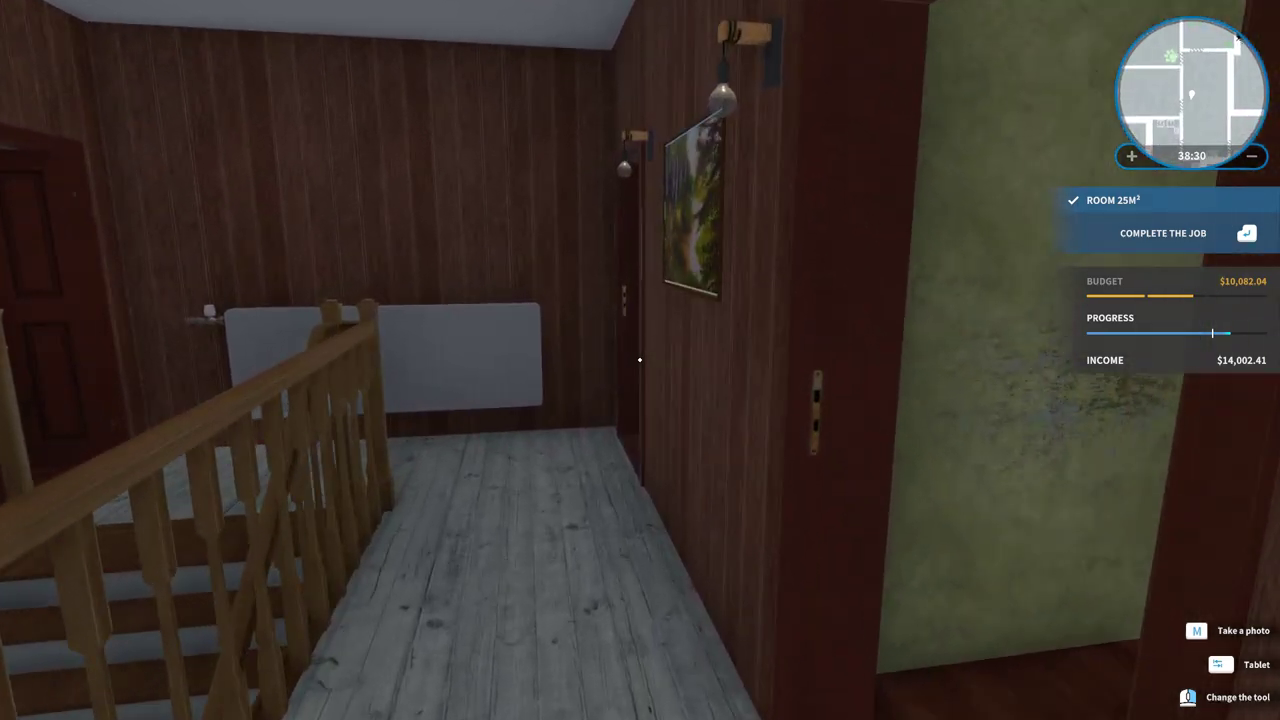
key("w")
key("w")
key("w")
key("w")
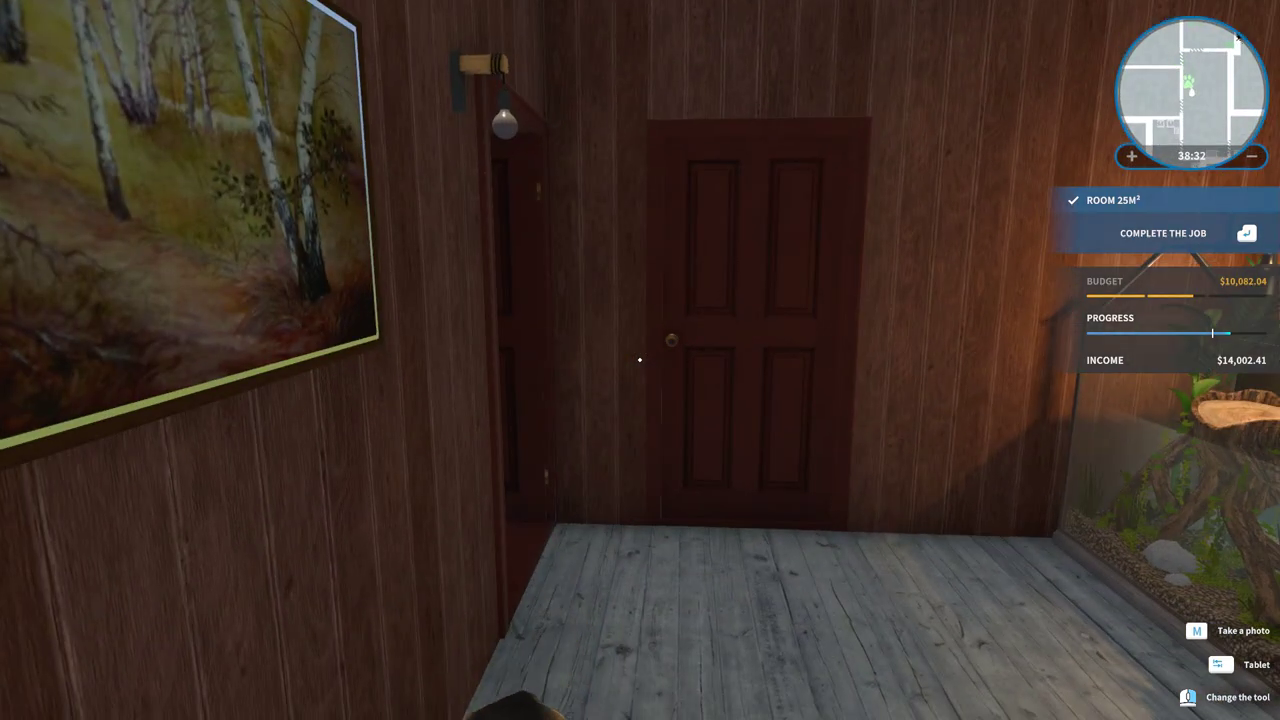
key("w")
key("w")
key("w")
key("w")
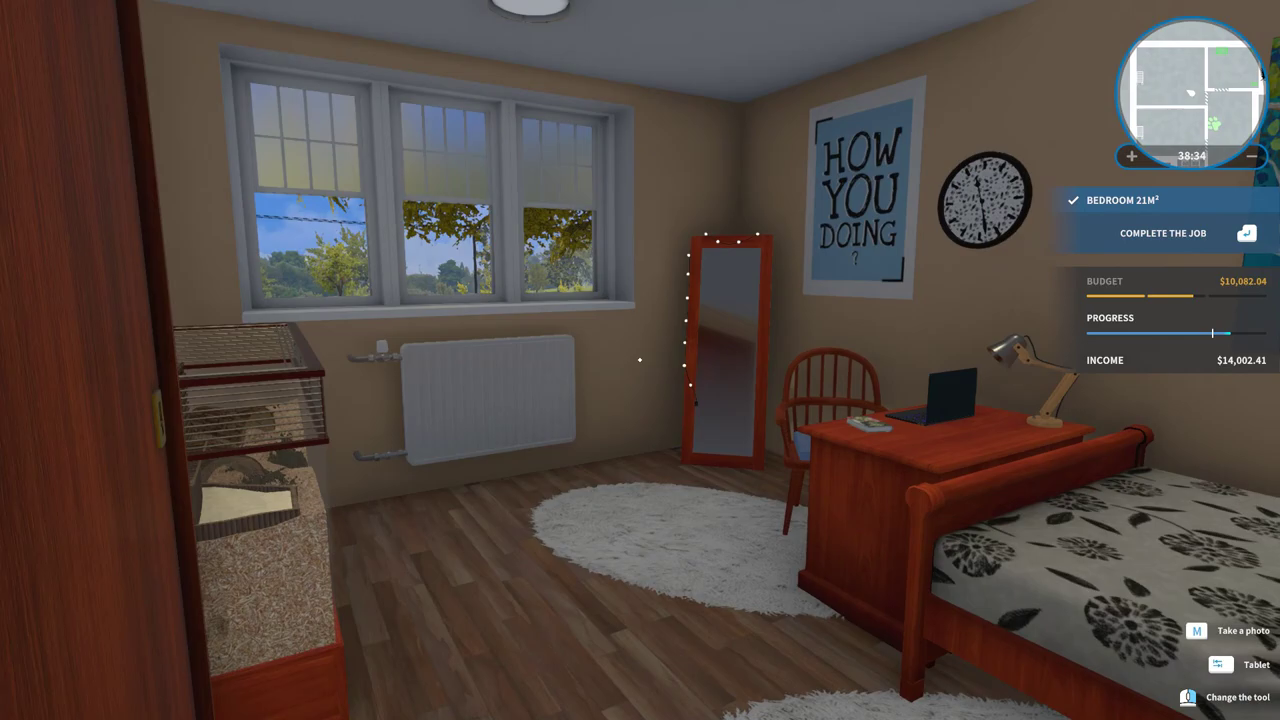
key("w")
key("w")
key("w")
key("w")
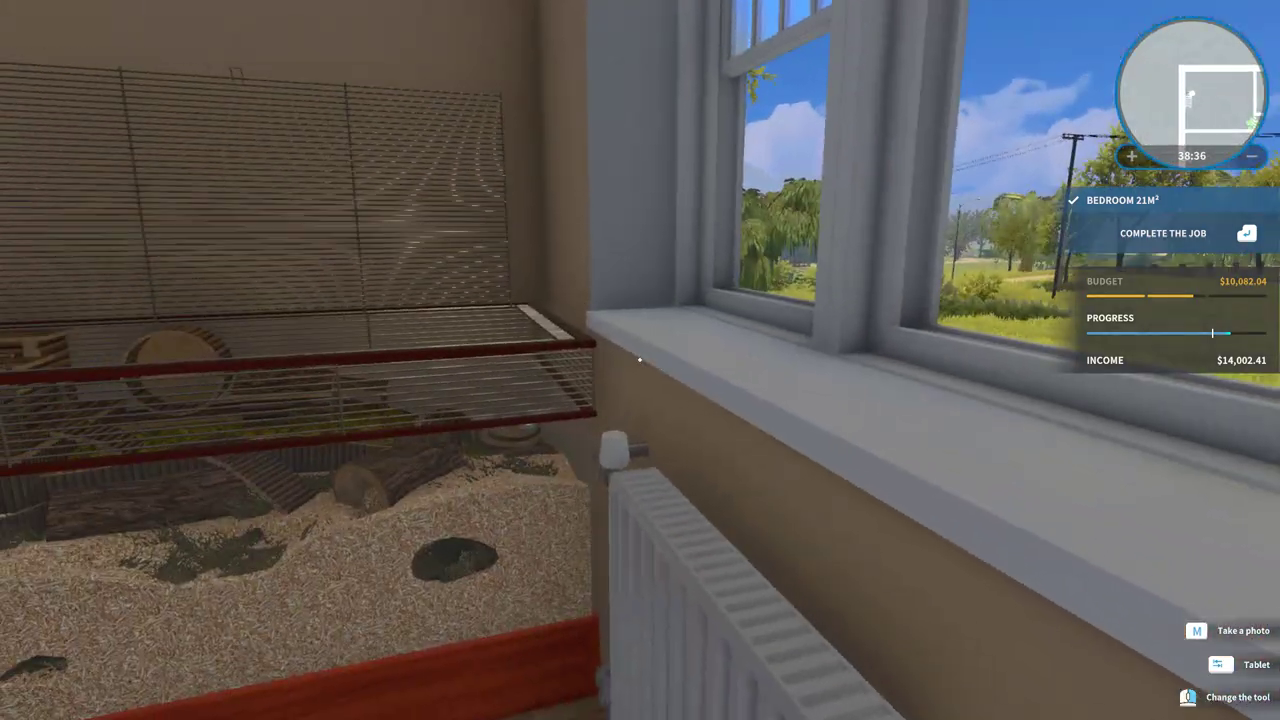
key("w")
key("s")
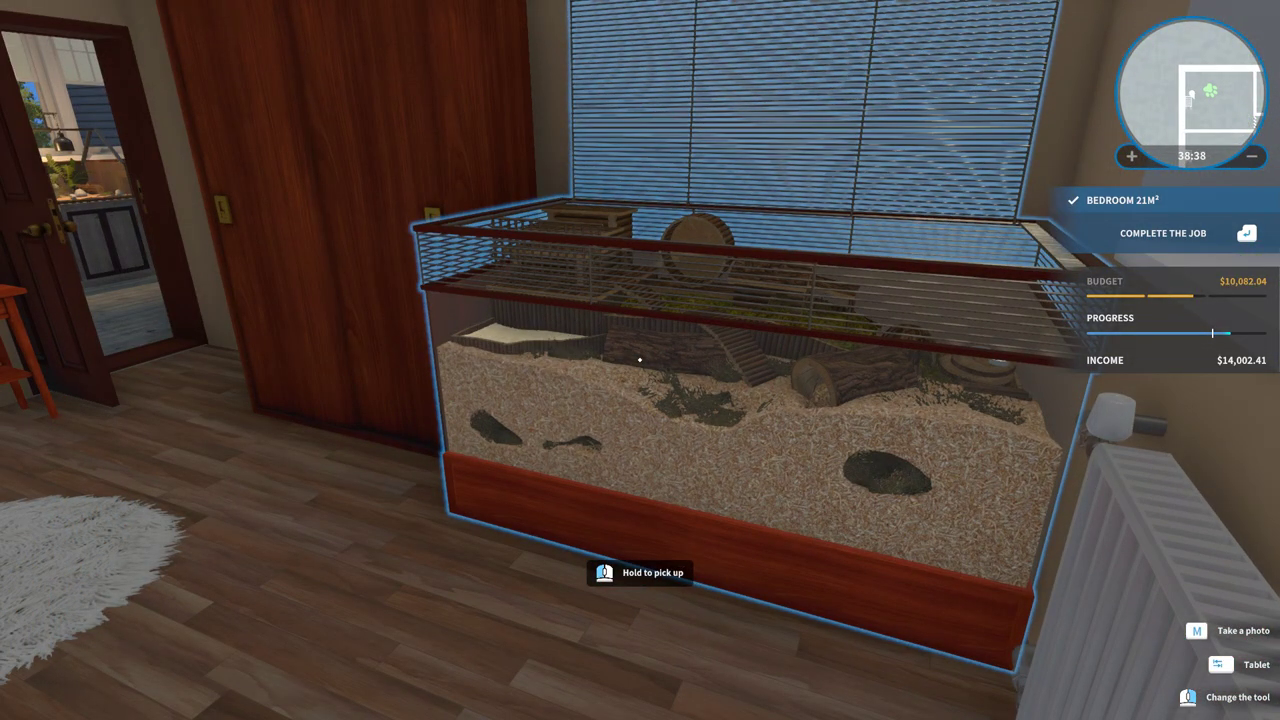
key("a")
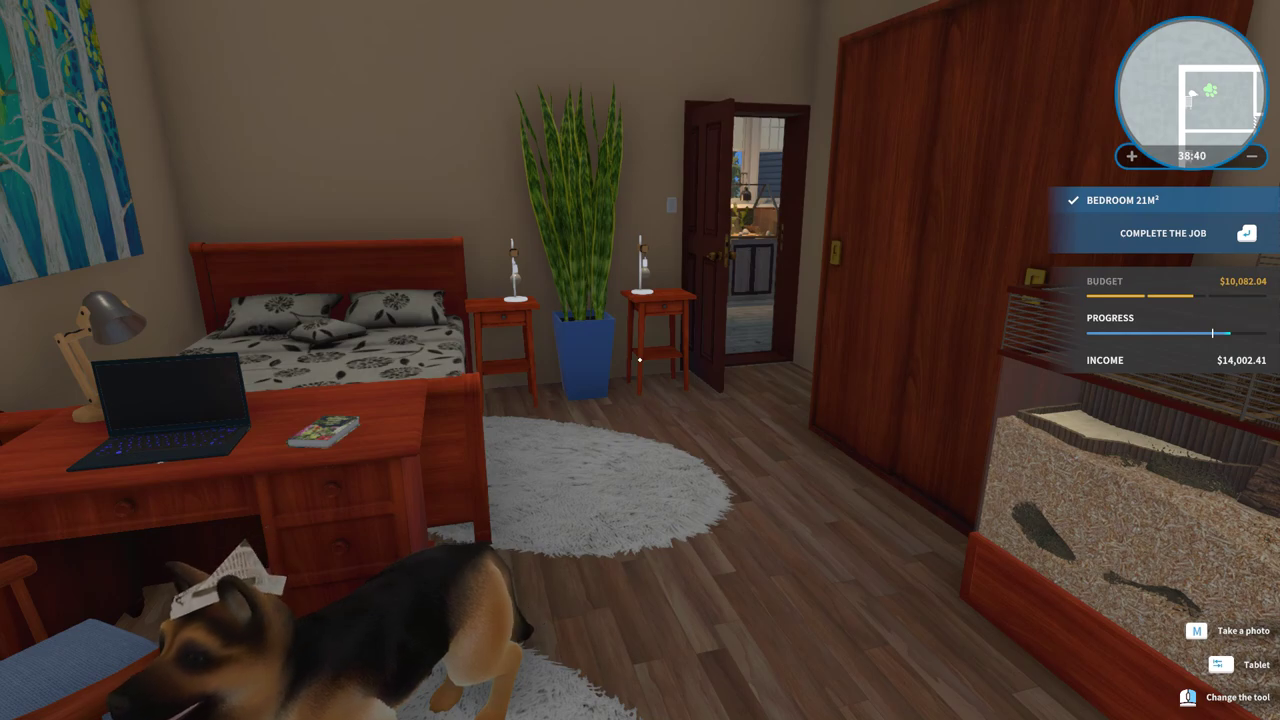